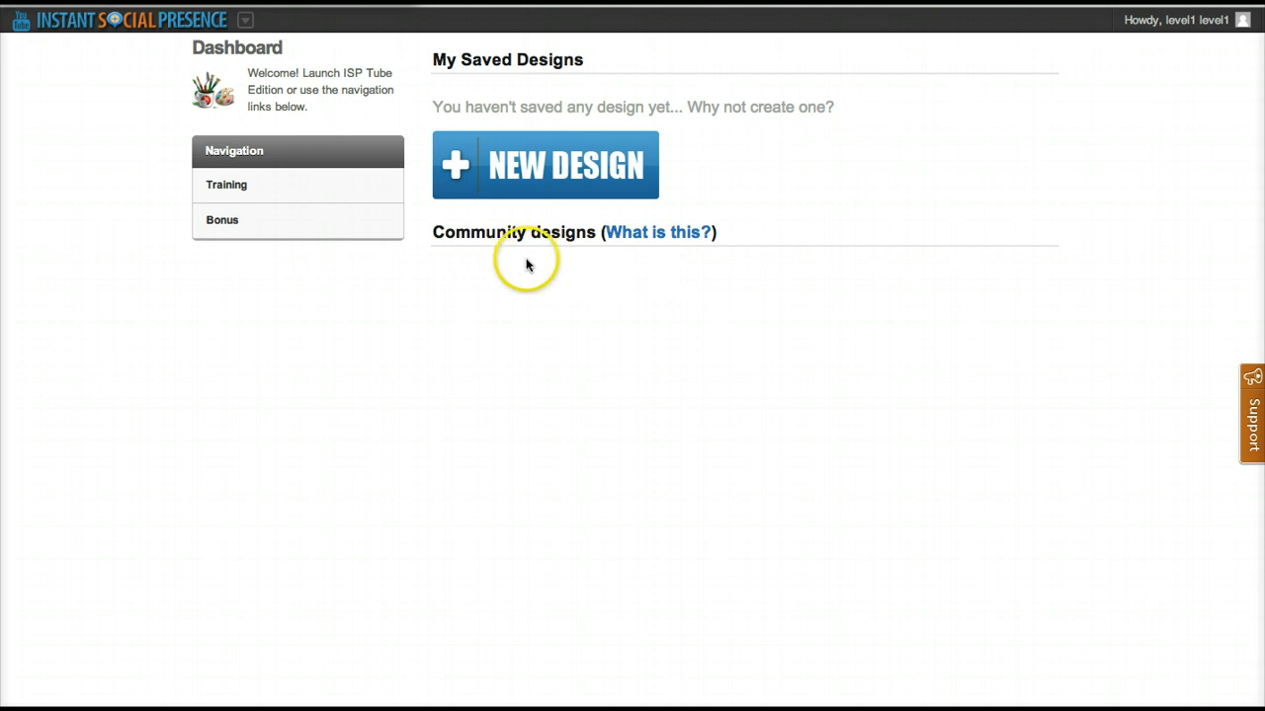
Open the Training section and look through its list of tutorials.
{"action": "left_click", "coordinate": [233, 190]}
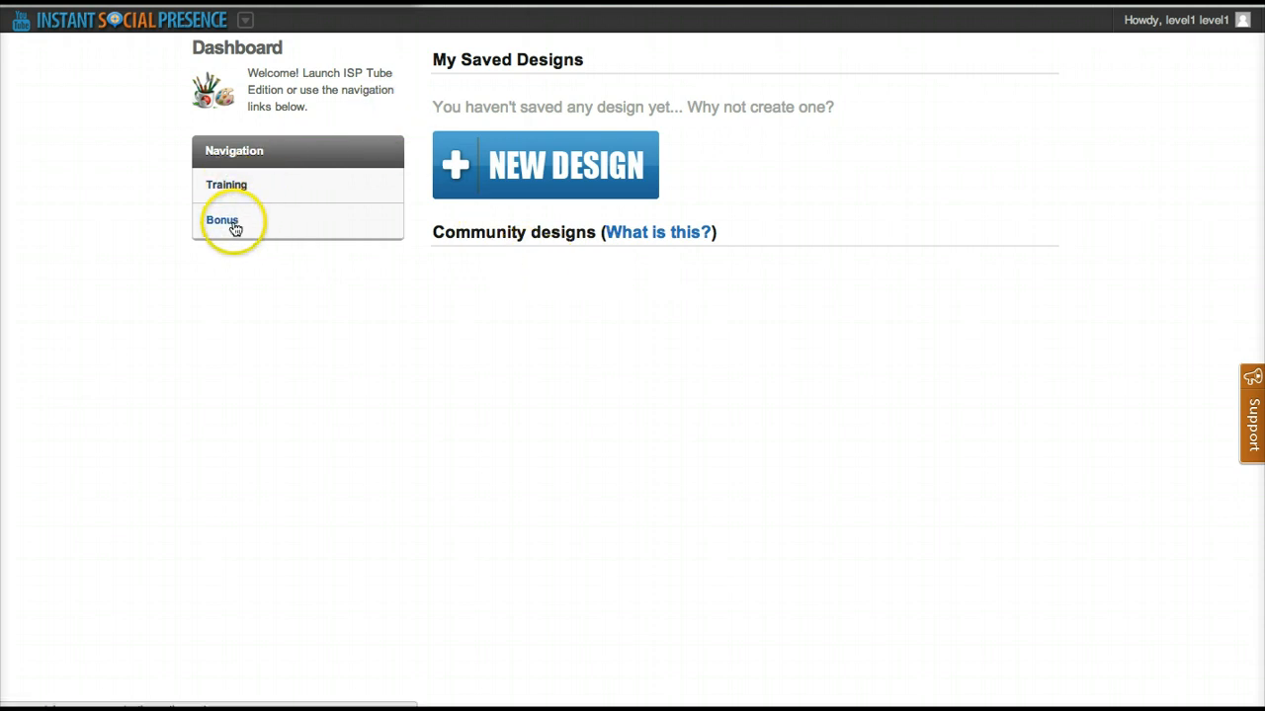
{"action": "left_click", "coordinate": [233, 225]}
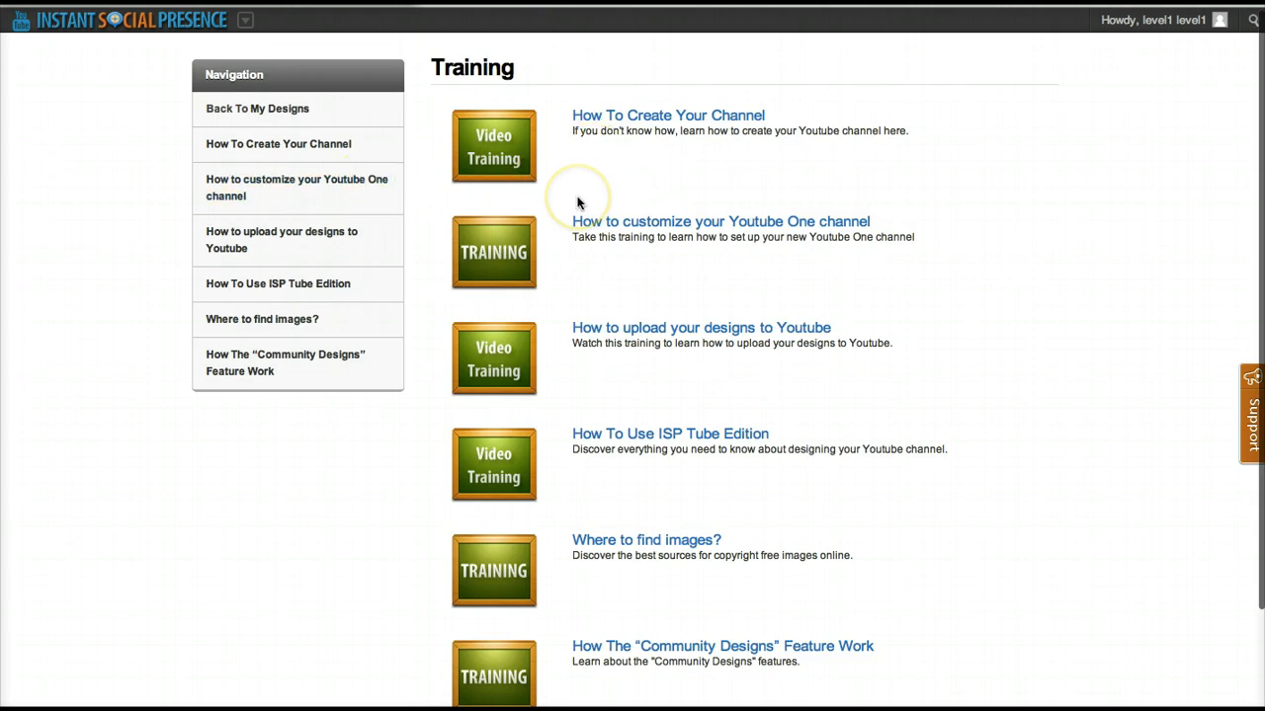
{"action": "scroll", "coordinate": [579, 203], "scroll_direction": "down", "scroll_amount": 1}
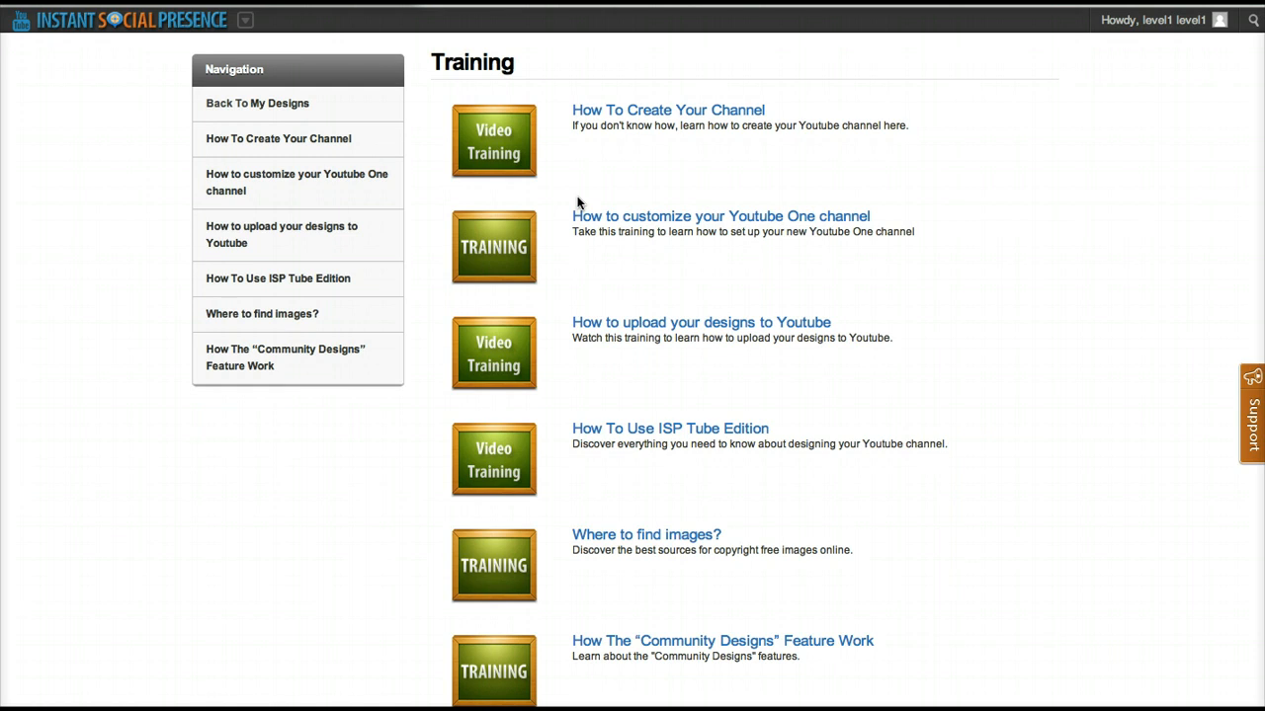
{"action": "left_click", "coordinate": [610, 204]}
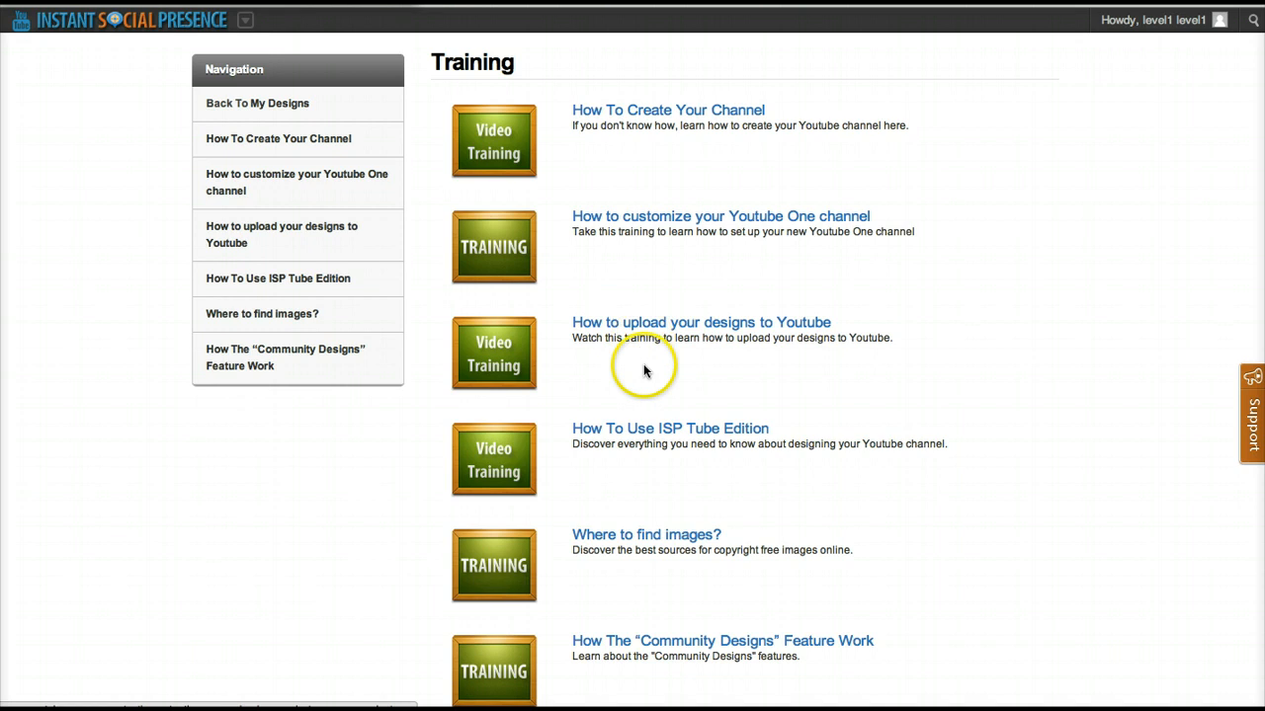
{"action": "scroll", "coordinate": [643, 374], "scroll_direction": "down", "scroll_amount": 3}
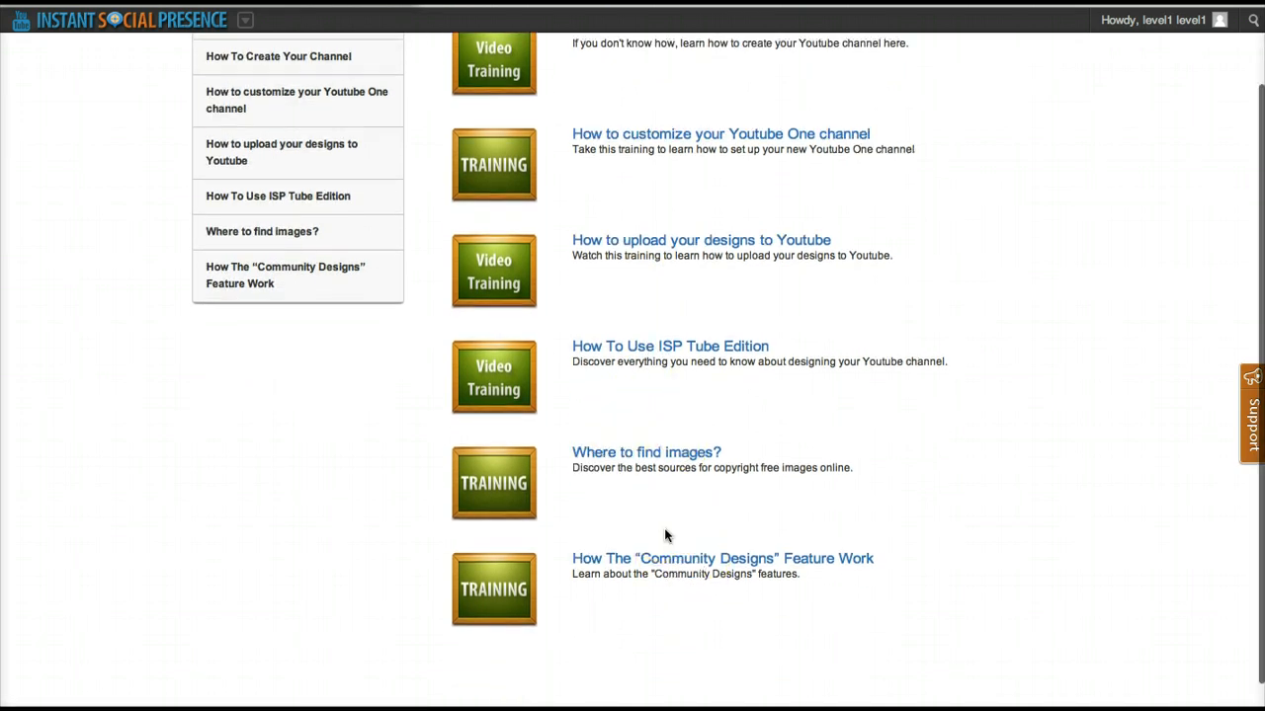
{"action": "scroll", "coordinate": [664, 529], "scroll_direction": "up", "scroll_amount": 3}
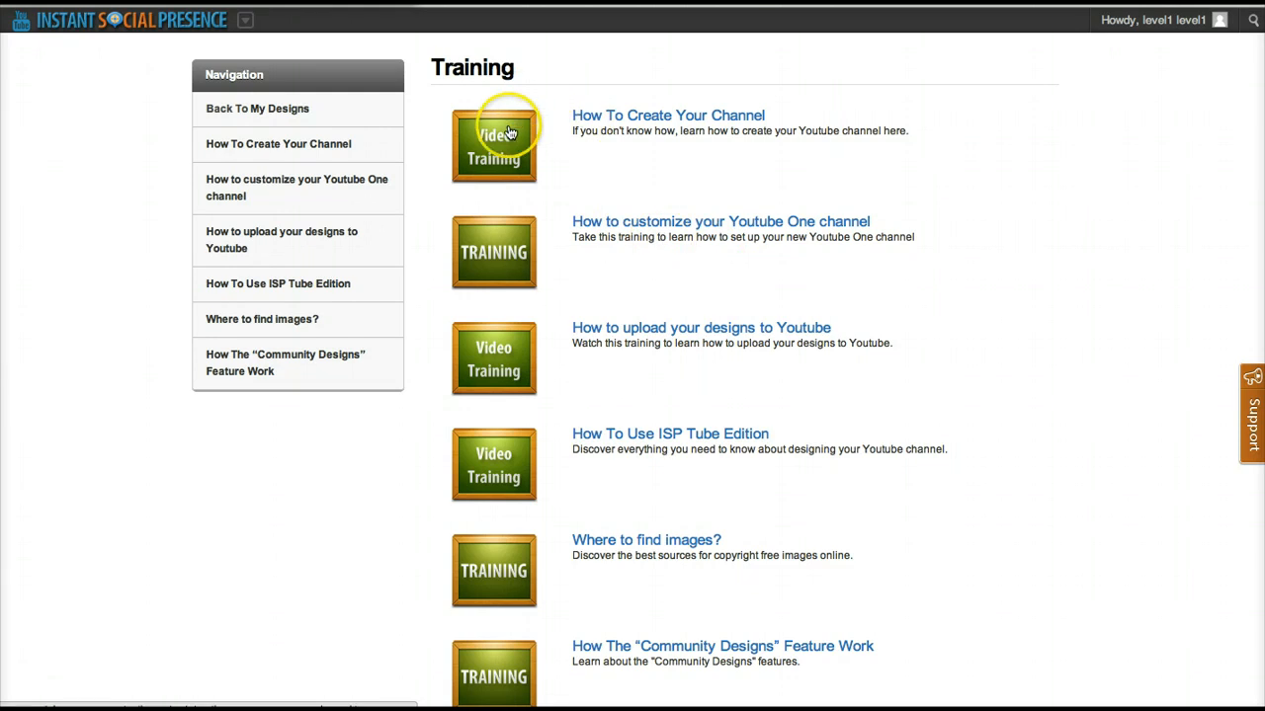
Open the guide on customizing the Youtube One channel and skim through its instructions.
{"action": "left_click", "coordinate": [635, 224]}
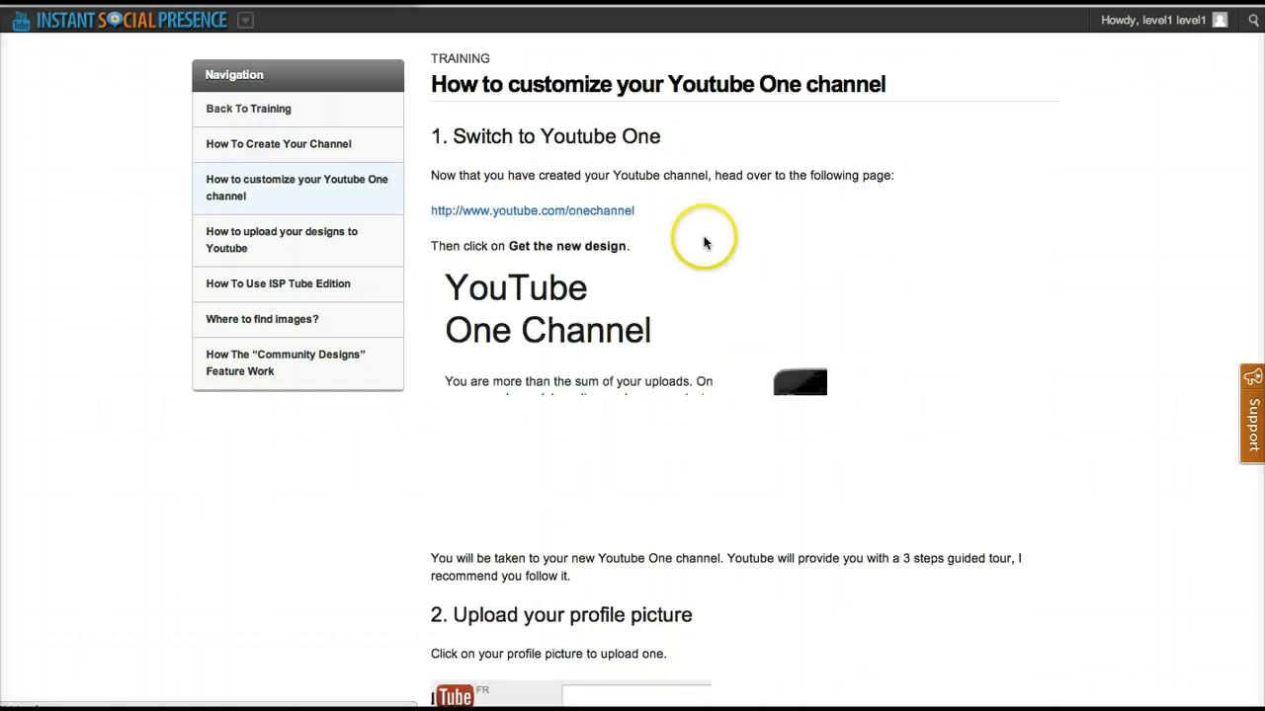
{"action": "scroll", "coordinate": [704, 242], "scroll_direction": "down", "scroll_amount": 15}
{"action": "scroll", "coordinate": [705, 242], "scroll_direction": "down", "scroll_amount": 2}
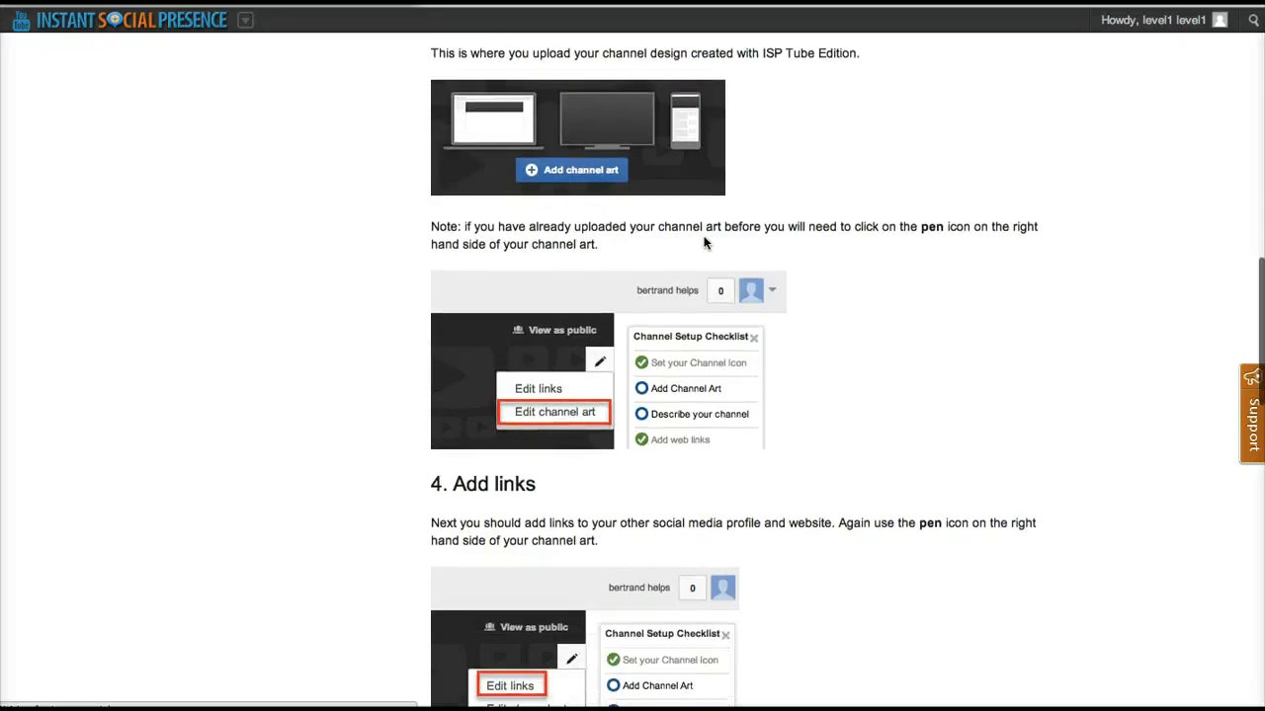
{"action": "scroll", "coordinate": [705, 242], "scroll_direction": "up", "scroll_amount": 9}
{"action": "scroll", "coordinate": [704, 242], "scroll_direction": "up", "scroll_amount": 3}
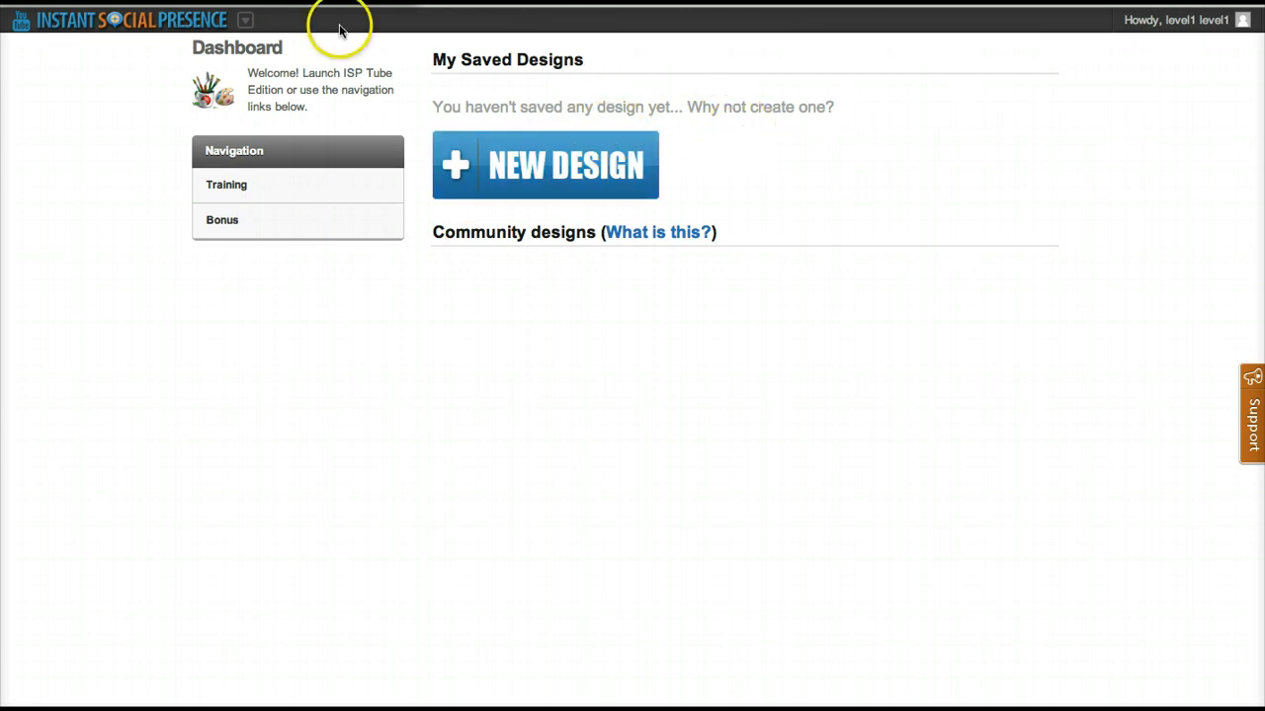
Go to My designs and start a new channel design.
{"action": "left_click", "coordinate": [244, 21]}
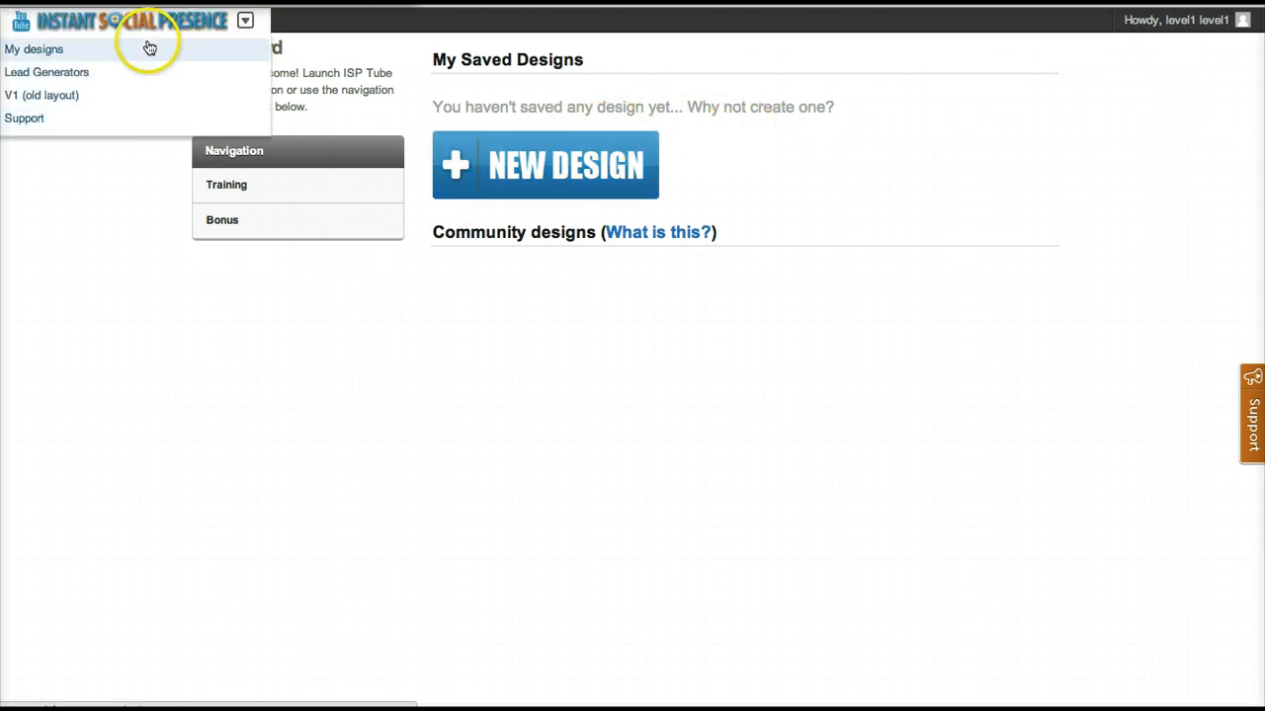
{"action": "left_click", "coordinate": [35, 52]}
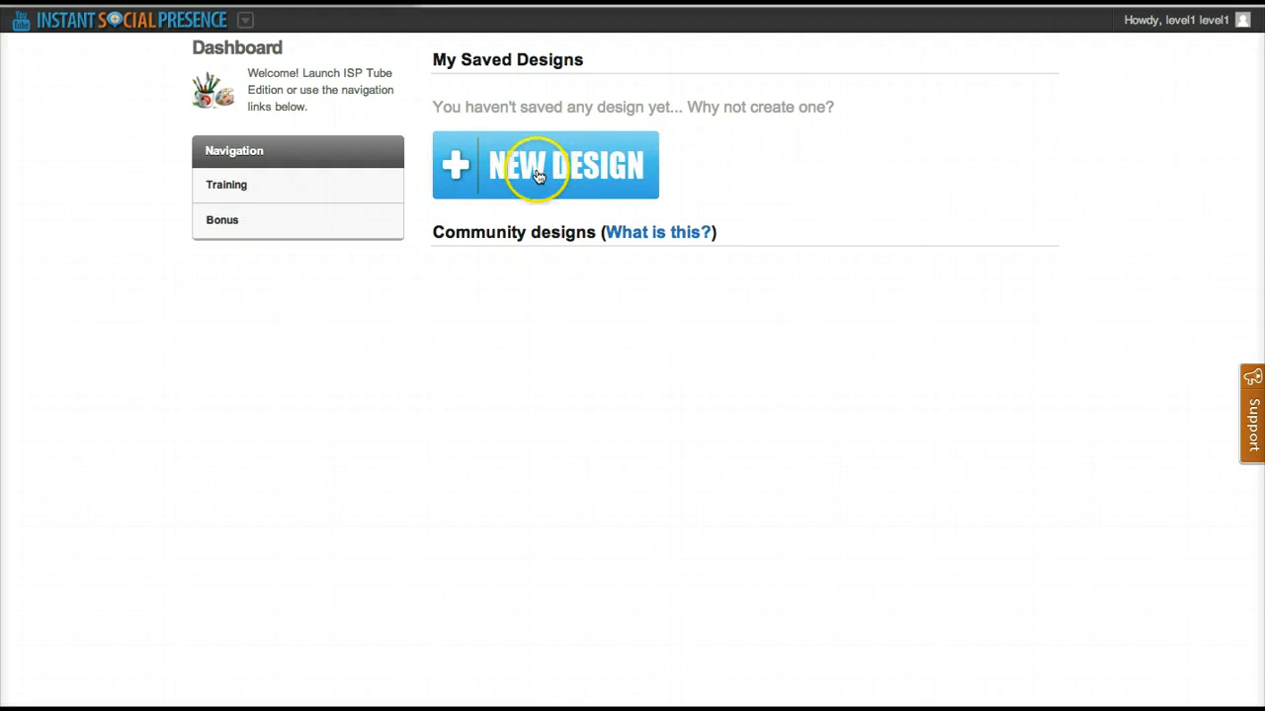
{"action": "left_click", "coordinate": [533, 174]}
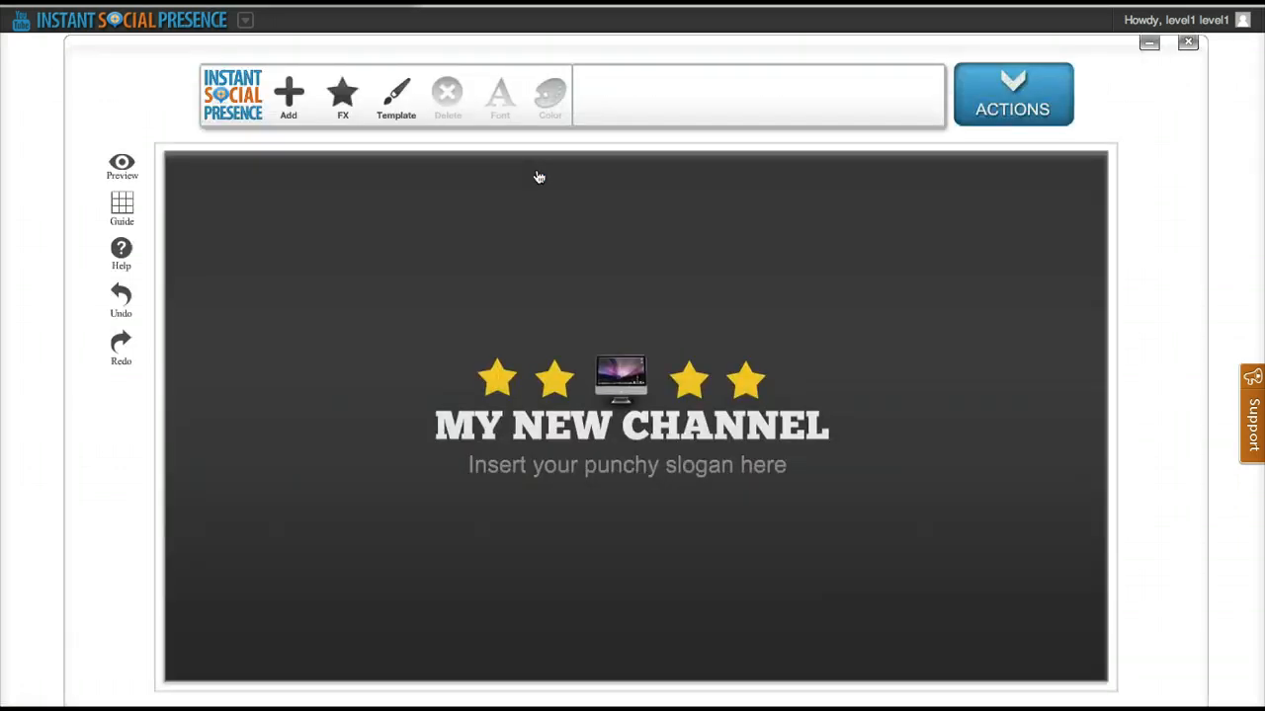
Delete the "MY NEW CHANNEL" title, the monitor image and the slogan text from the default design.
{"action": "left_click", "coordinate": [524, 199]}
{"action": "left_click", "coordinate": [491, 427]}
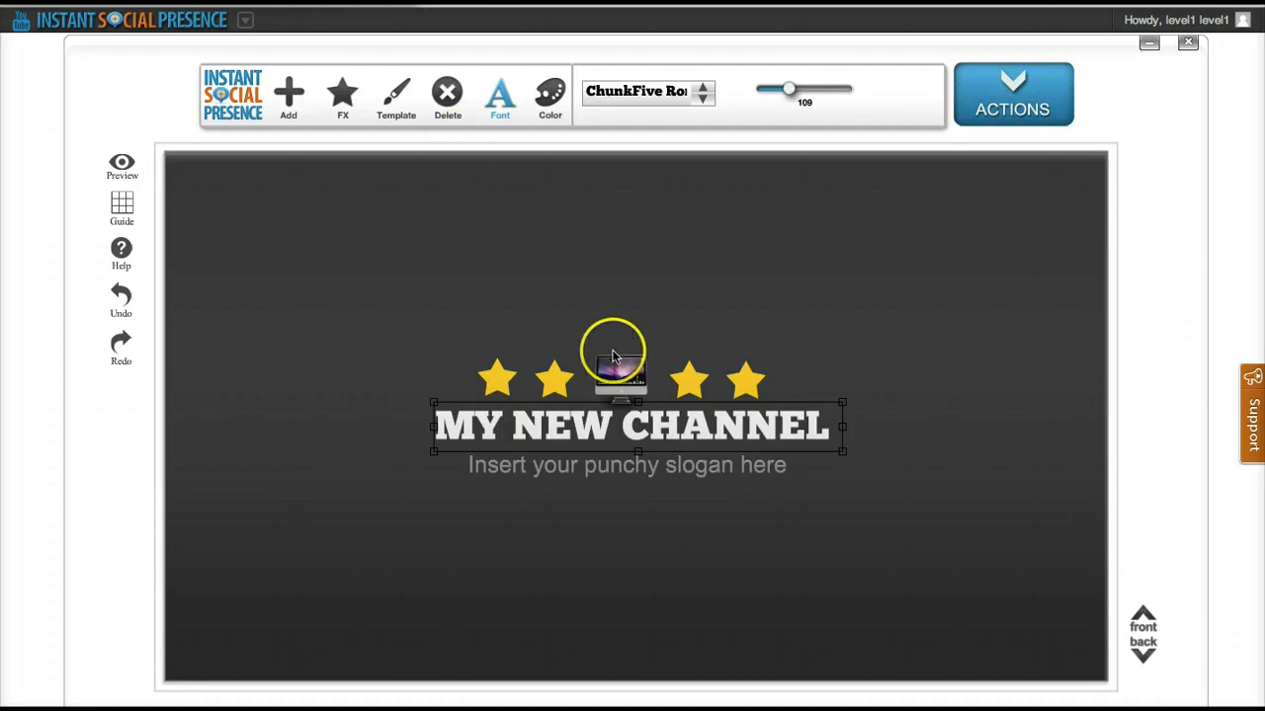
{"action": "left_click", "coordinate": [449, 110]}
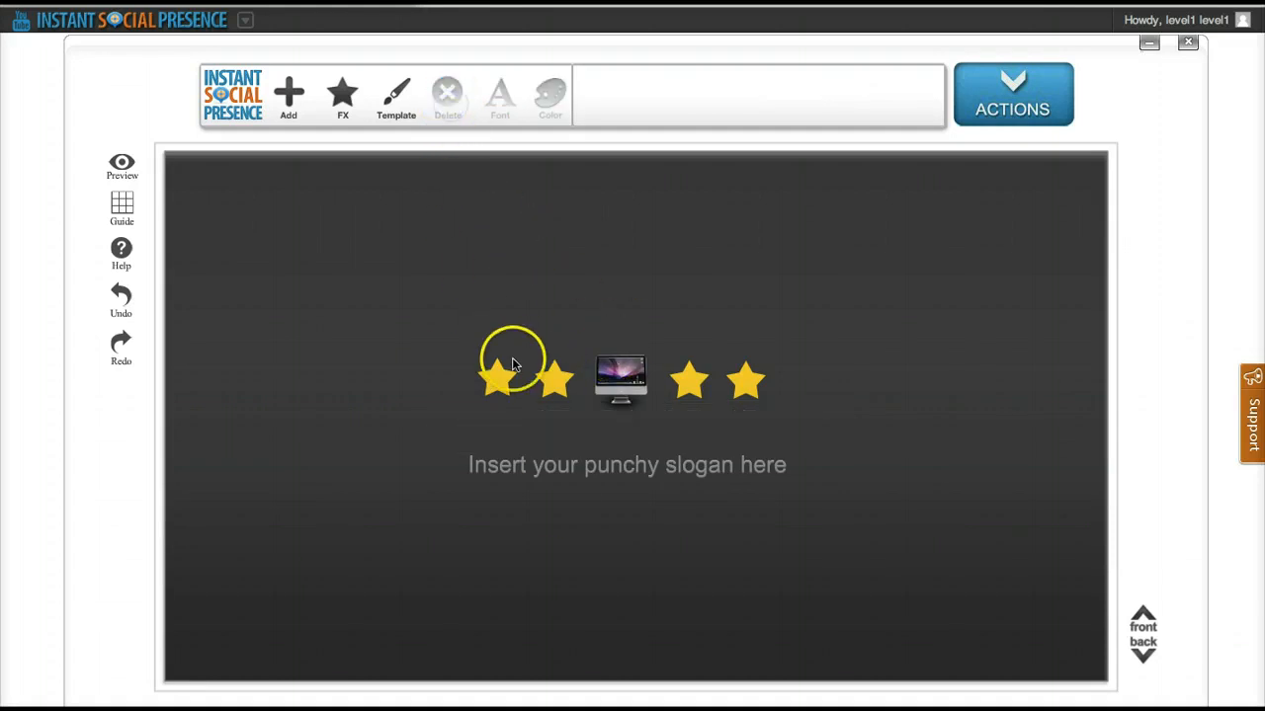
{"action": "left_click", "coordinate": [618, 378]}
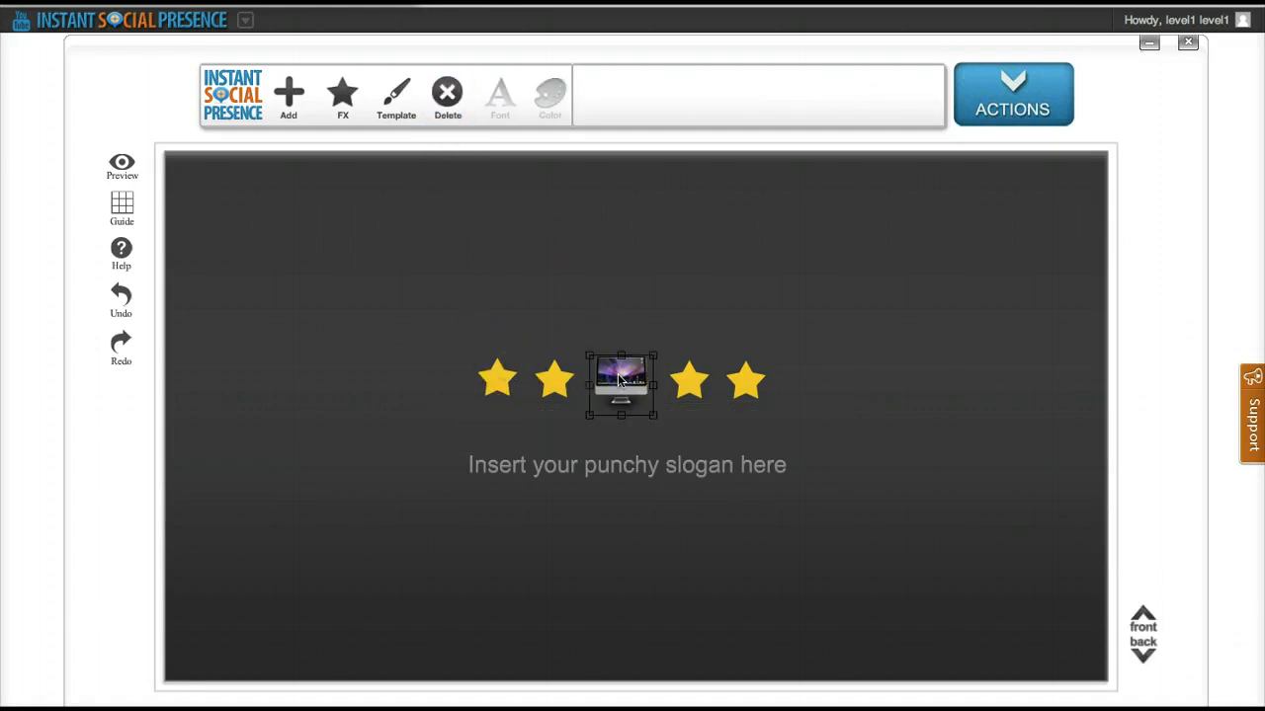
{"action": "left_click", "coordinate": [449, 111]}
{"action": "left_click", "coordinate": [556, 474]}
{"action": "left_click", "coordinate": [446, 105]}
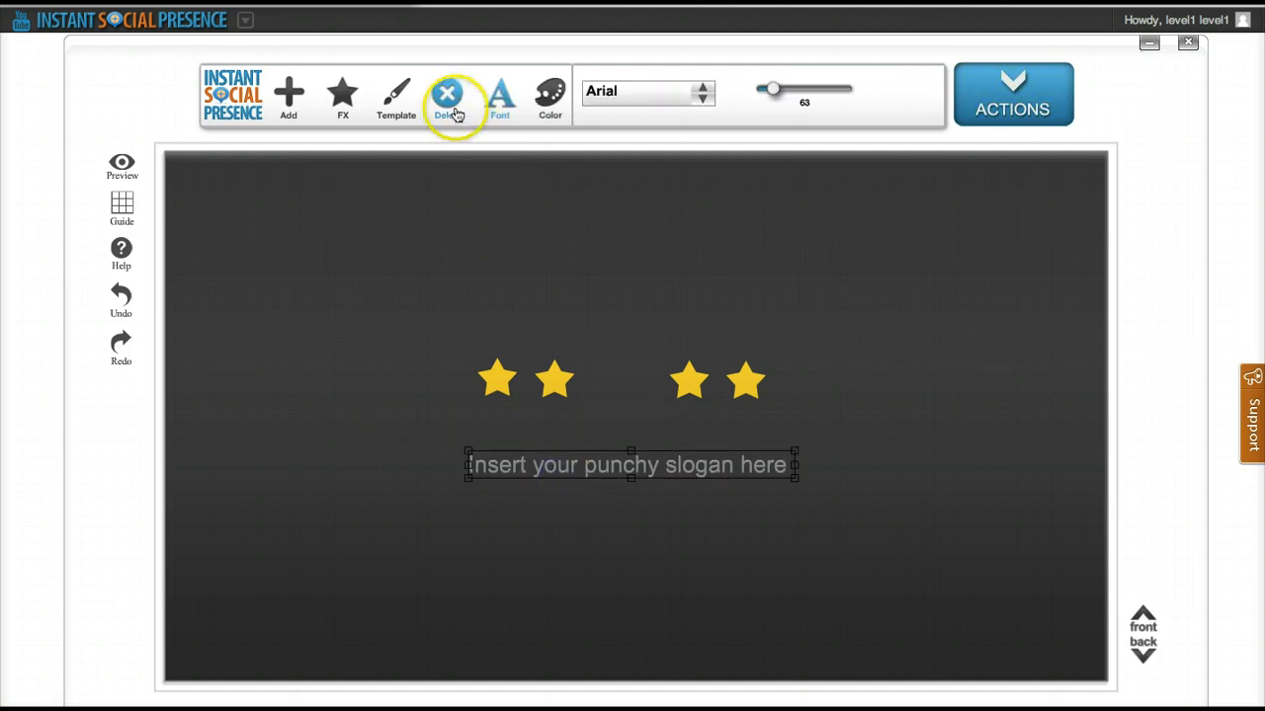
Delete all four yellow stars from the design.
{"action": "left_click", "coordinate": [510, 383]}
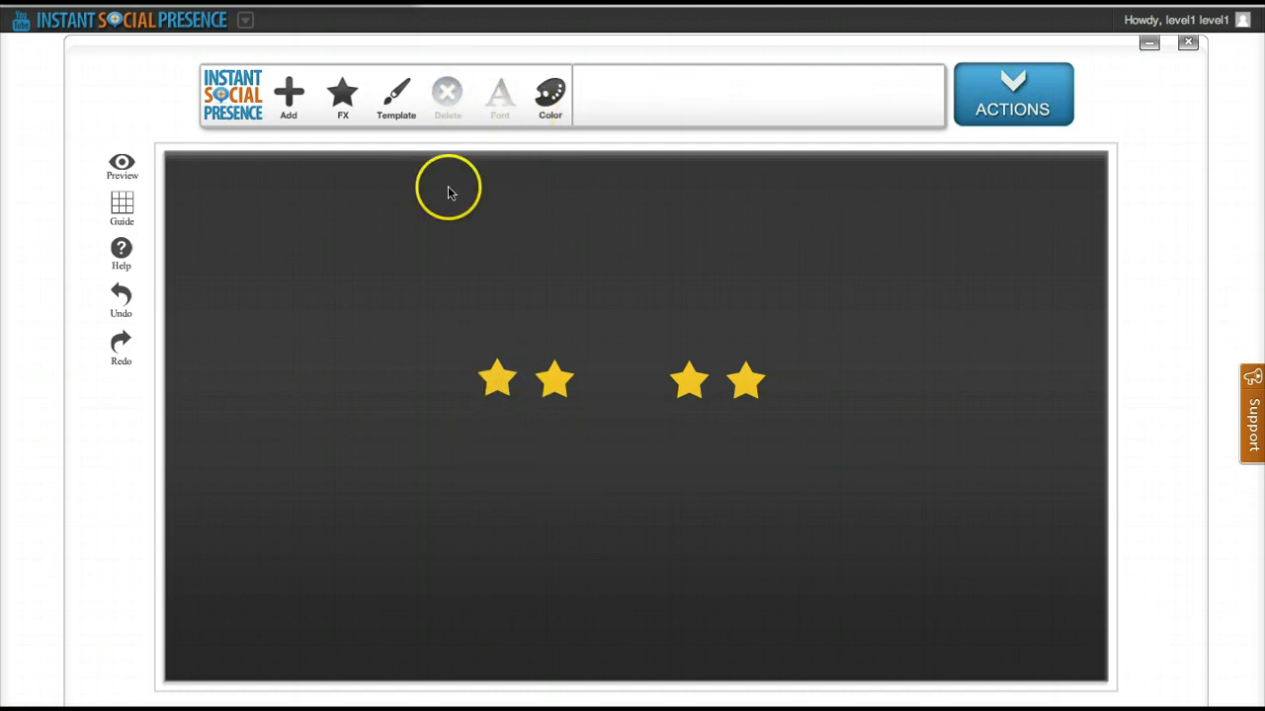
{"action": "left_click", "coordinate": [494, 373]}
{"action": "left_click", "coordinate": [447, 114]}
{"action": "left_click", "coordinate": [551, 379]}
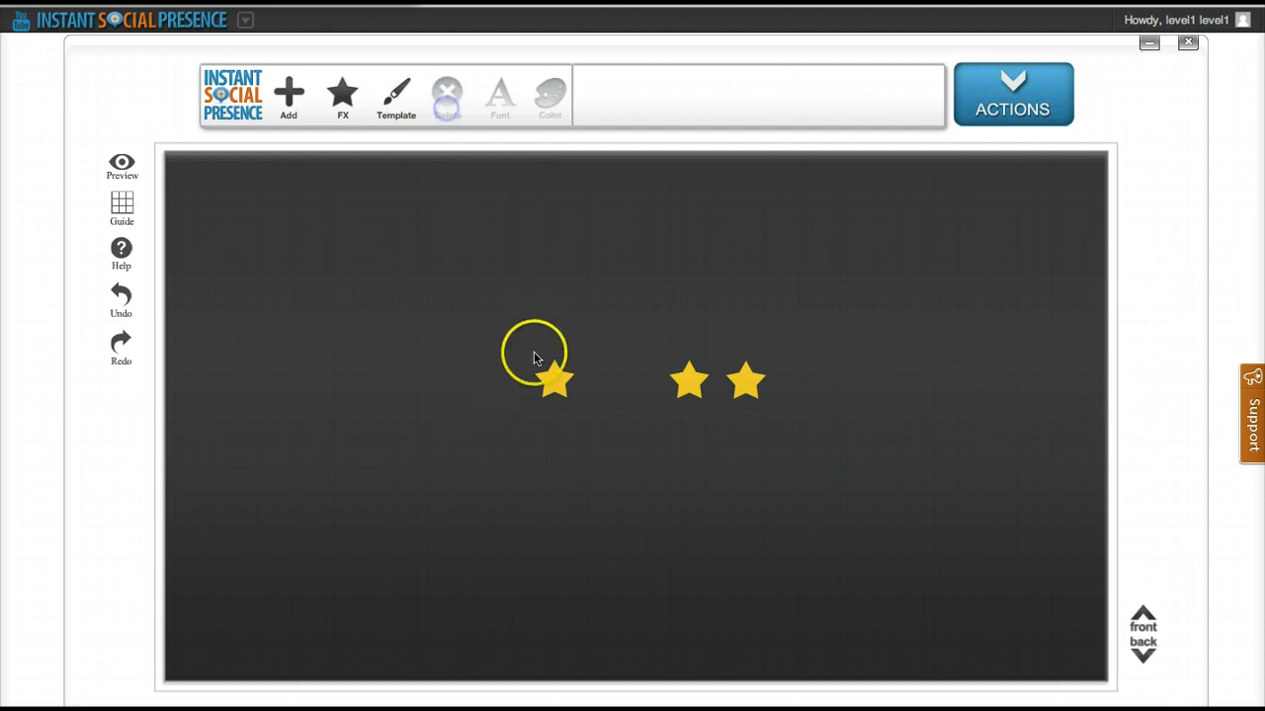
{"action": "left_click", "coordinate": [447, 98]}
{"action": "left_click", "coordinate": [704, 388]}
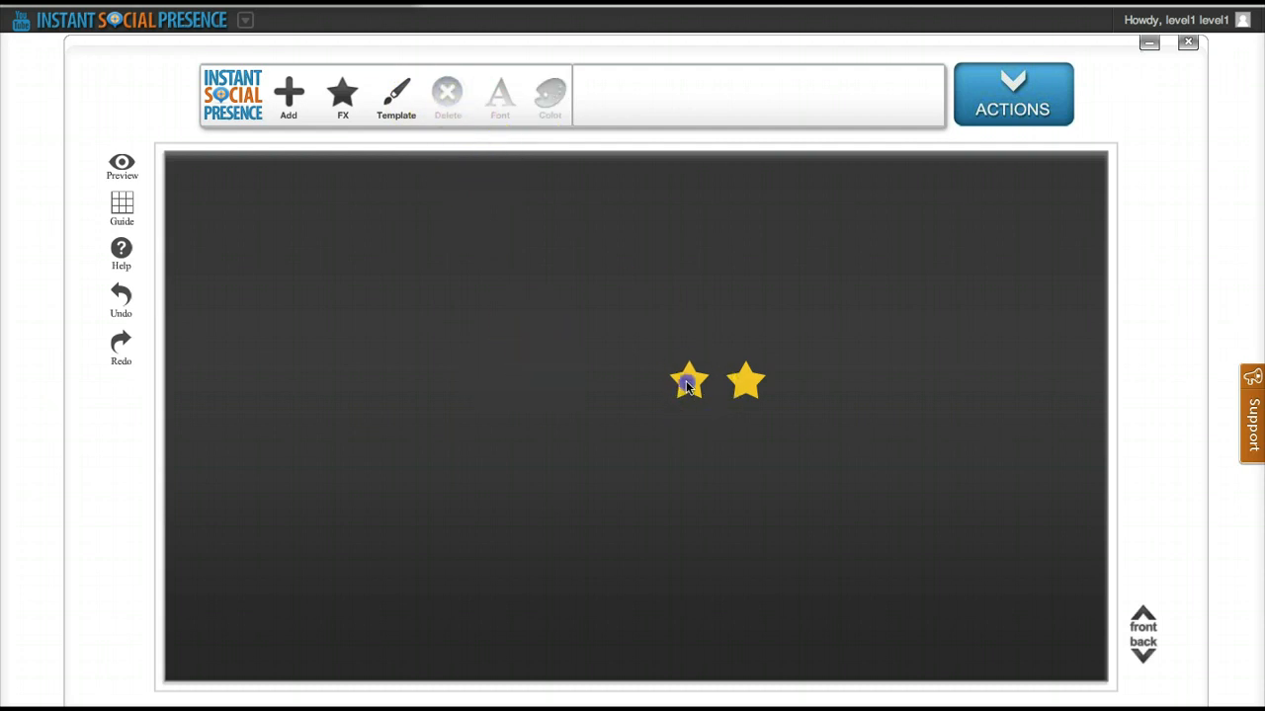
{"action": "left_click", "coordinate": [457, 101]}
{"action": "left_click", "coordinate": [736, 378]}
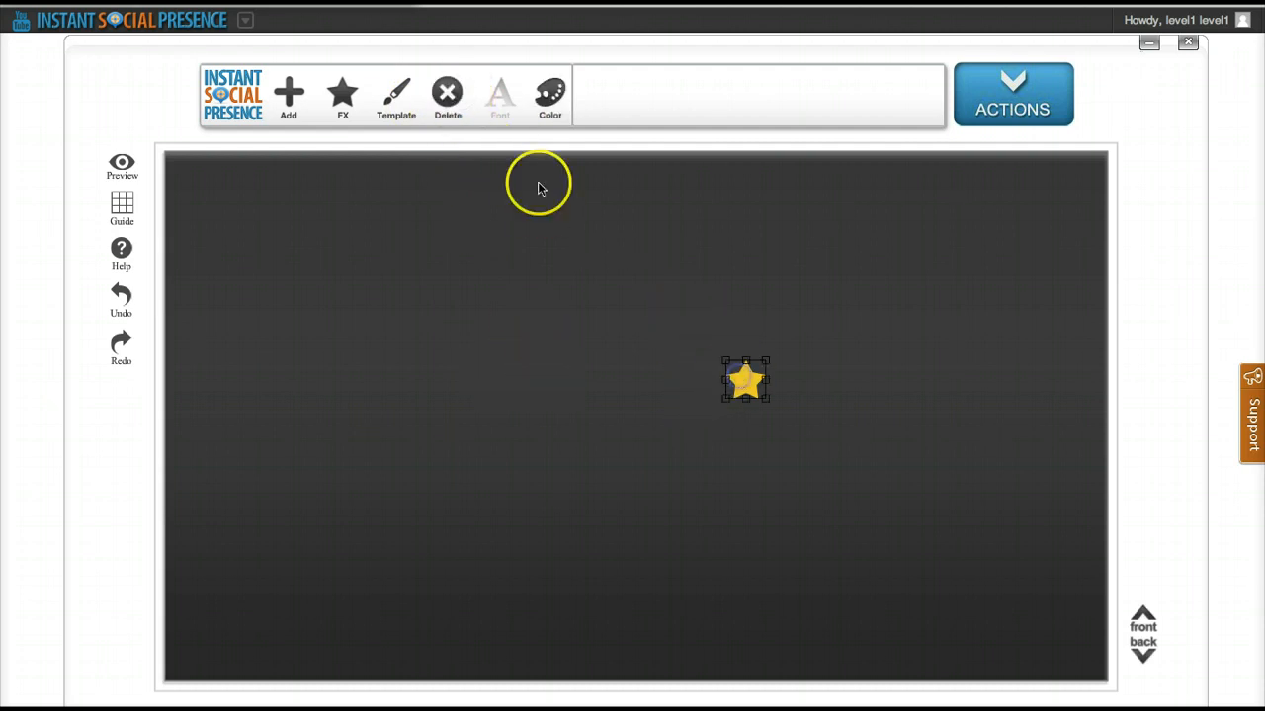
{"action": "left_click", "coordinate": [449, 101]}
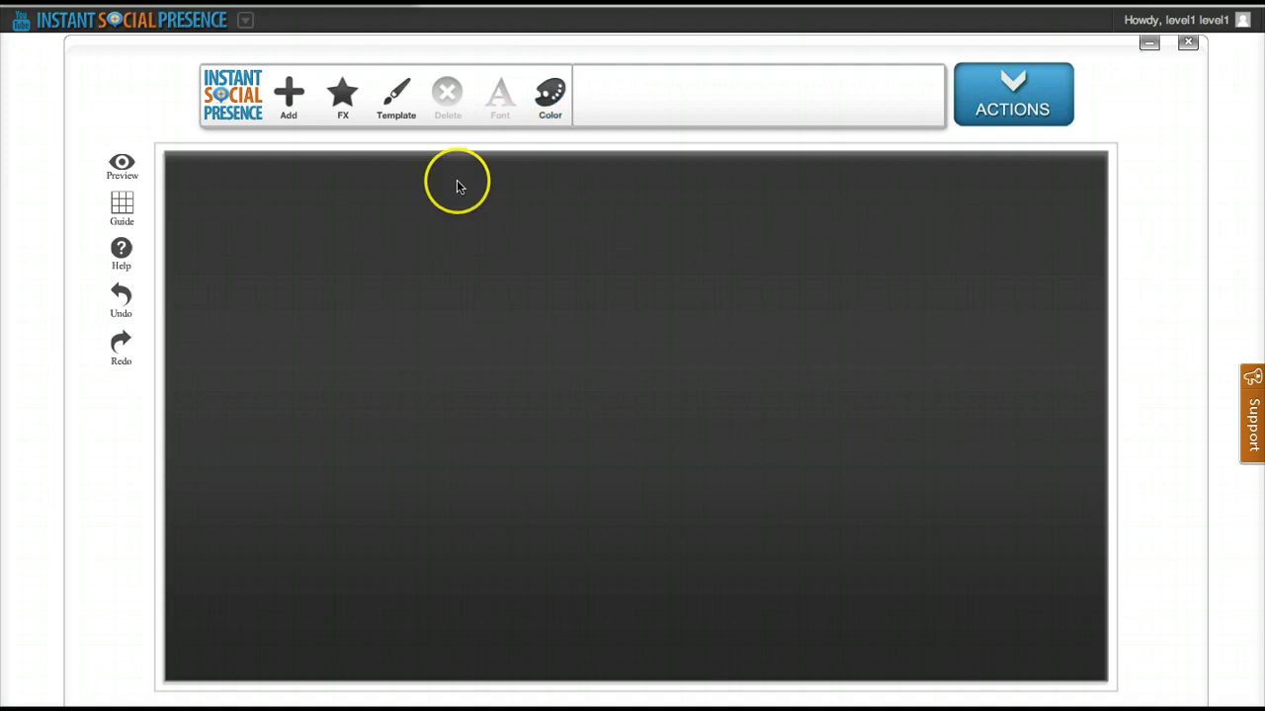
Change the canvas background color to a dark orange-red.
{"action": "left_click", "coordinate": [546, 99]}
{"action": "left_click", "coordinate": [586, 201]}
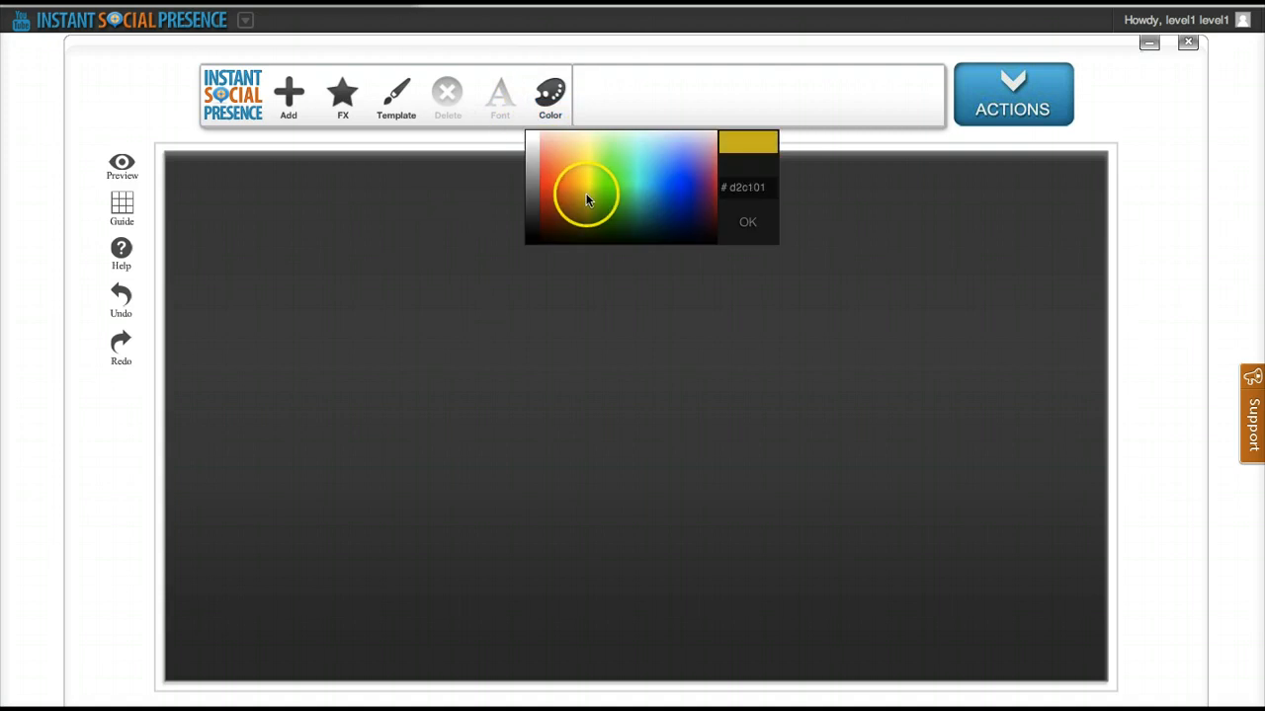
{"action": "left_click_drag", "start_coordinate": [586, 201], "coordinate": [553, 203]}
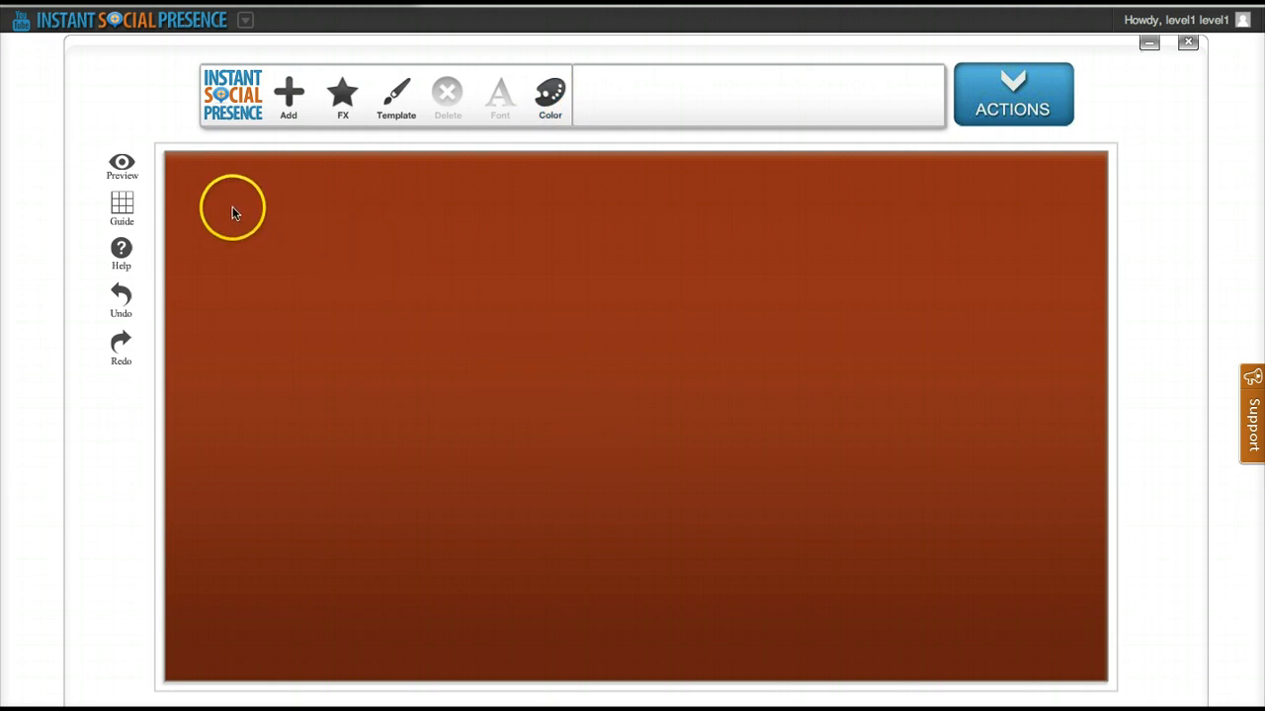
Show the layout guide marking the text and logo, wide screen and television areas on the canvas.
{"action": "left_click", "coordinate": [125, 209]}
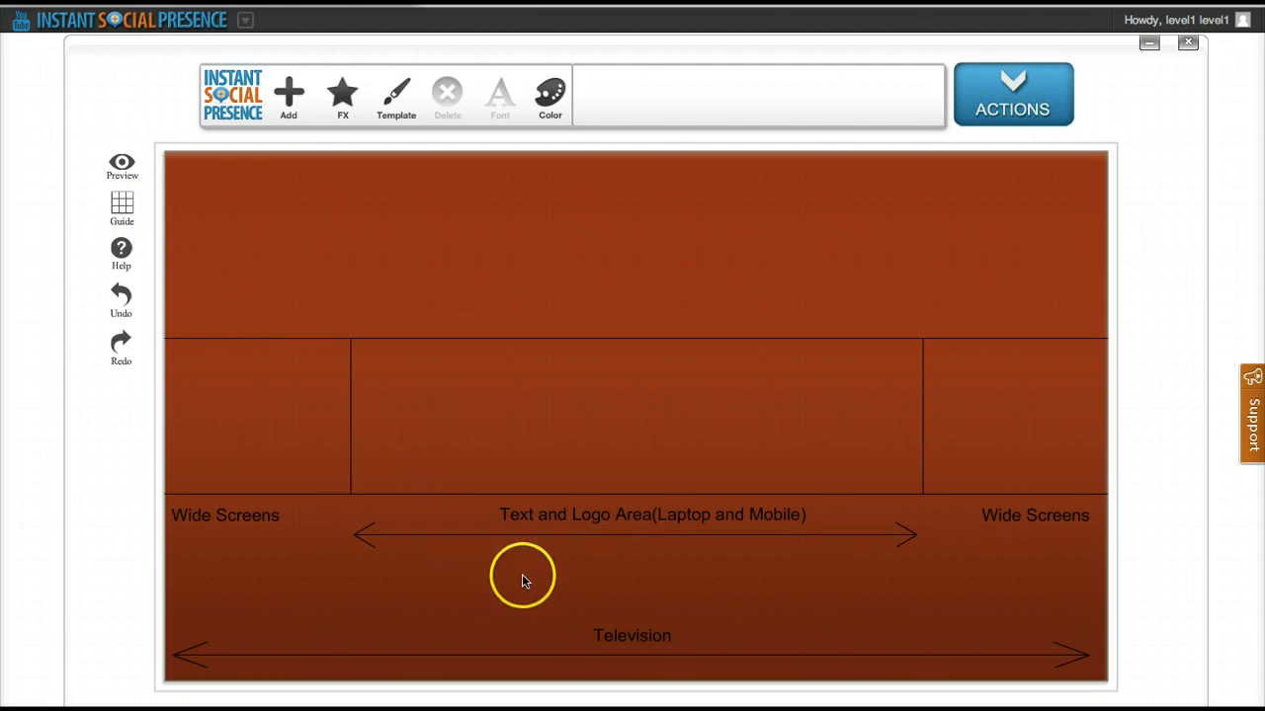
{"action": "left_click", "coordinate": [123, 209]}
{"action": "left_click", "coordinate": [122, 210]}
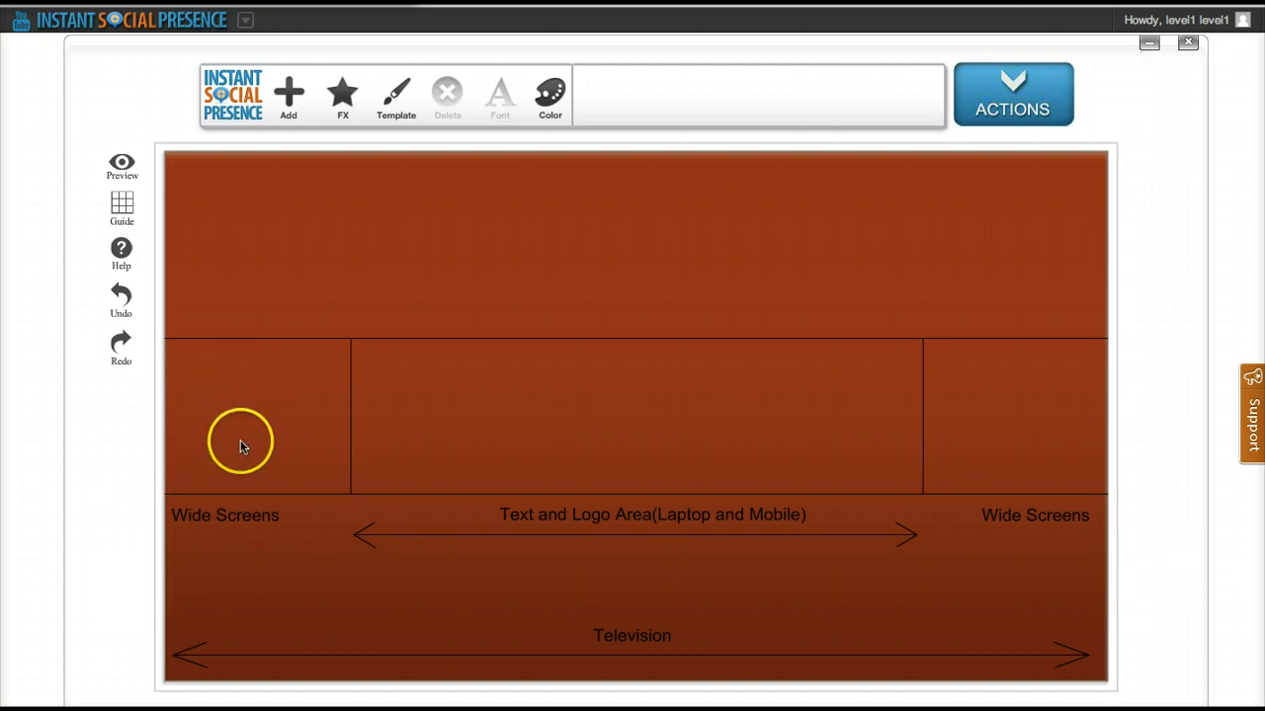
Add a Title text element and place it inside the guide's text and logo area.
{"action": "left_click", "coordinate": [288, 94]}
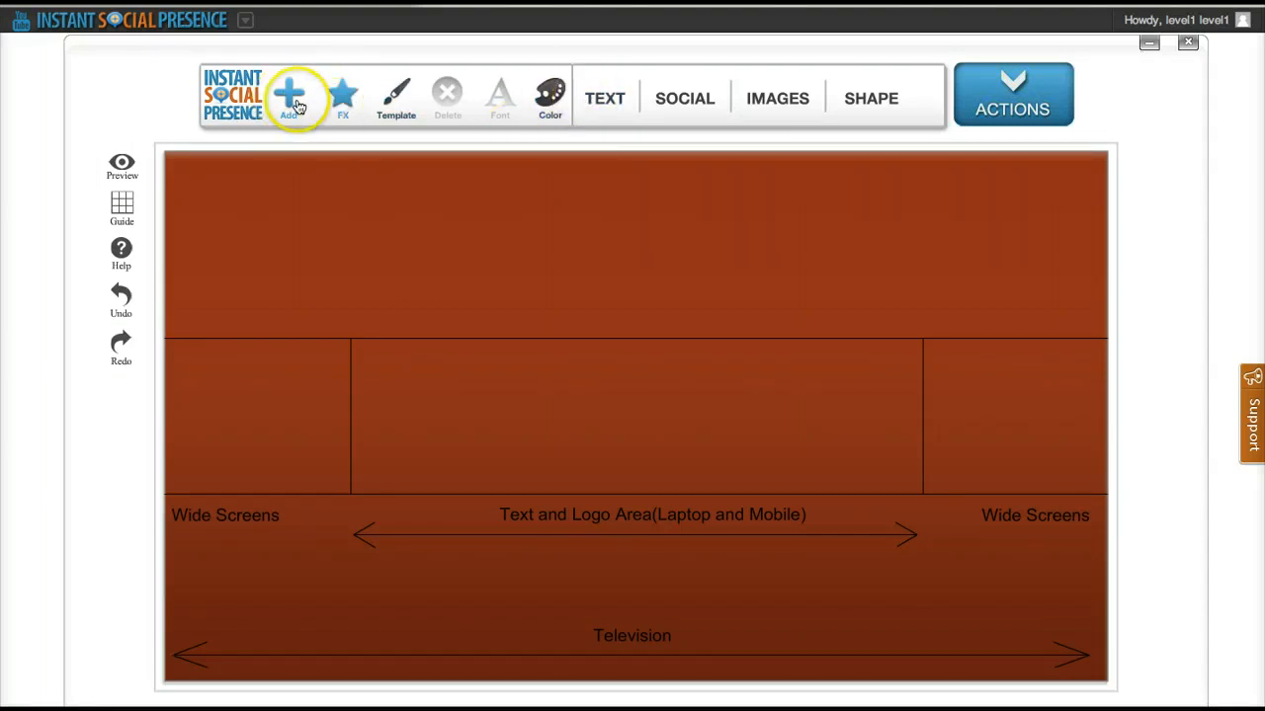
{"action": "left_click", "coordinate": [608, 94]}
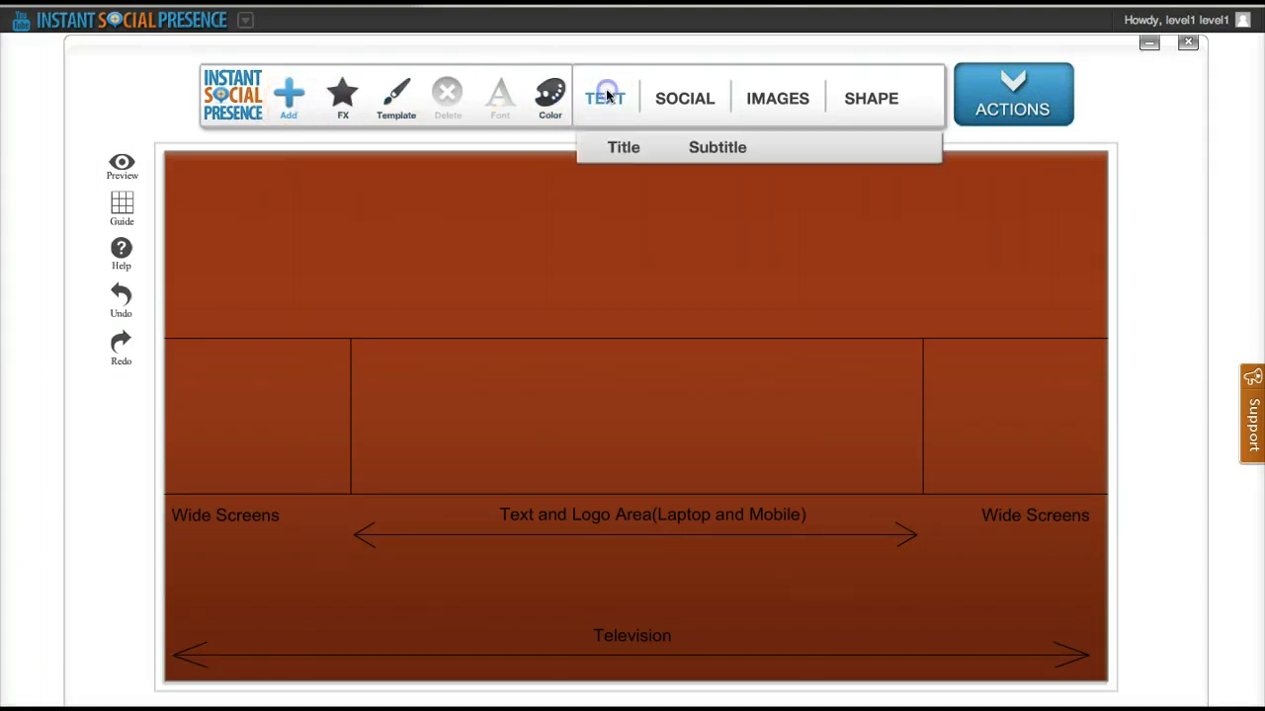
{"action": "left_click", "coordinate": [611, 146]}
{"action": "left_click_drag", "start_coordinate": [320, 168], "coordinate": [551, 393]}
Replace the placeholder title text with "The Christmas Channel".
{"action": "double_click", "coordinate": [551, 393]}
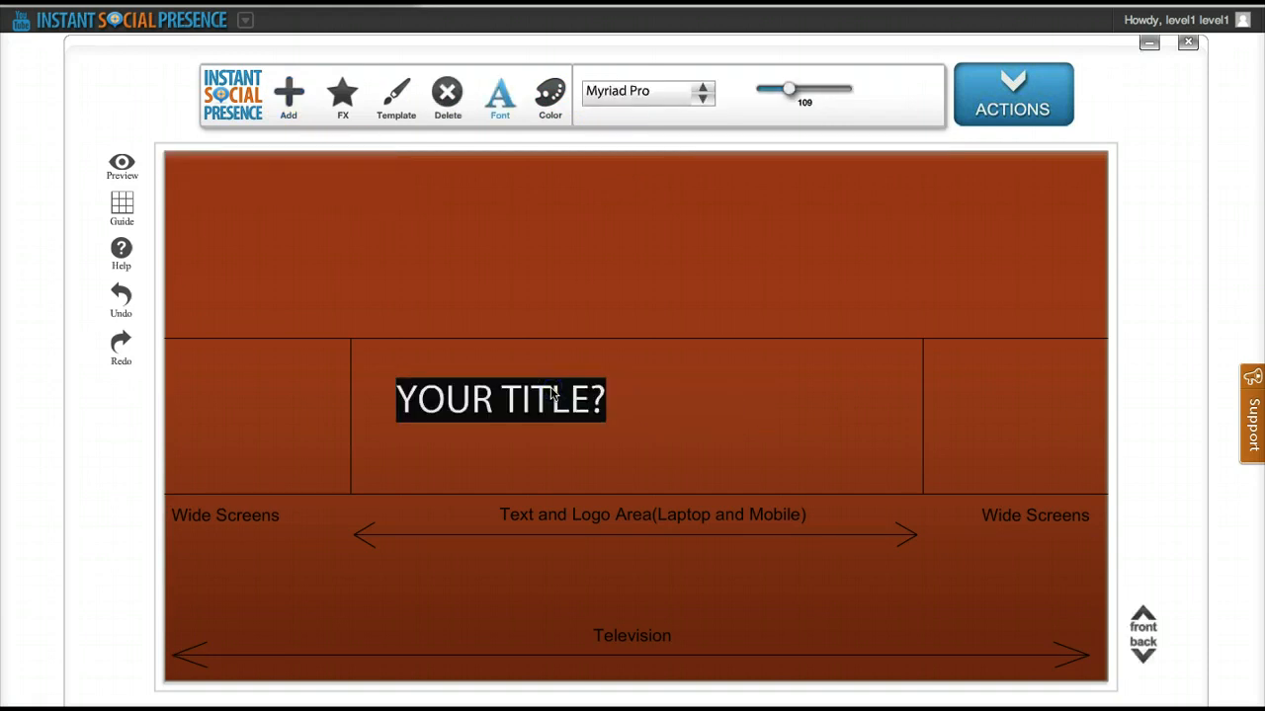
{"action": "type", "text": "THE CHR"}
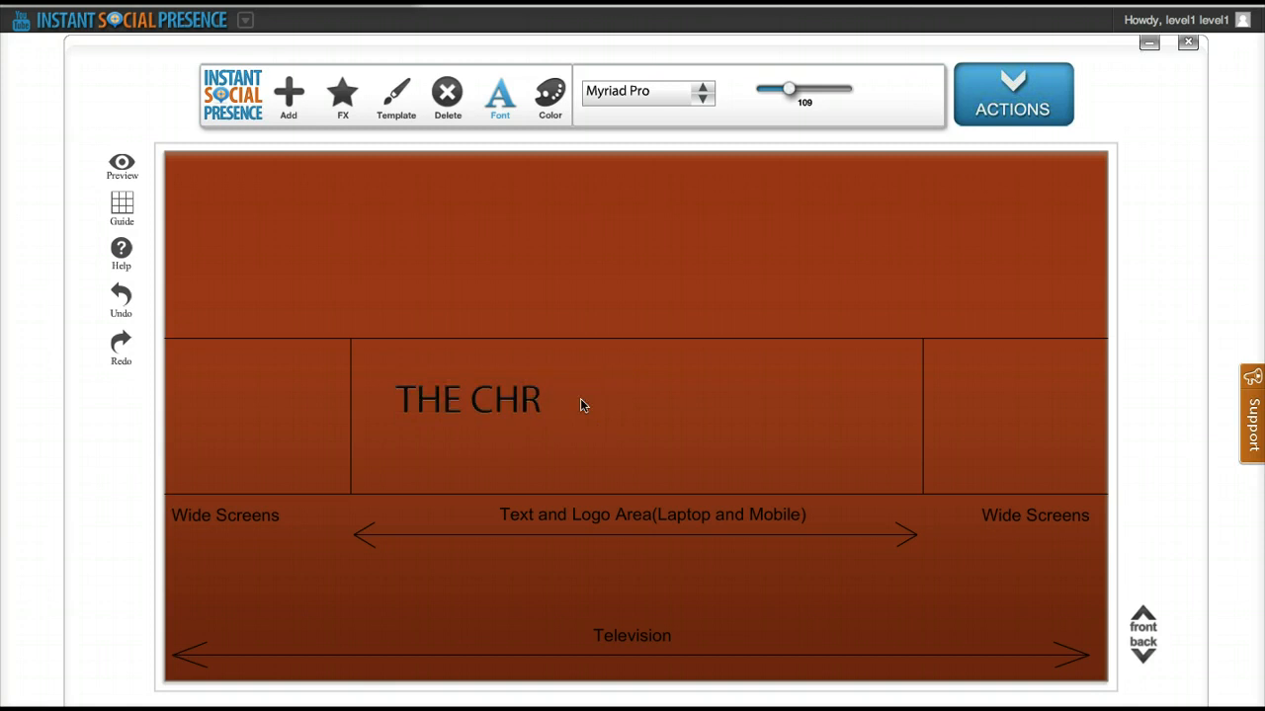
{"action": "key", "text": "BackSpace"}
{"action": "key", "text": "BackSpace"}
{"action": "key", "text": "BackSpace"}
{"action": "key", "text": "BackSpace"}
{"action": "key", "text": "BackSpace"}
{"action": "key", "text": "BackSpace"}
{"action": "type", "text": "he "}
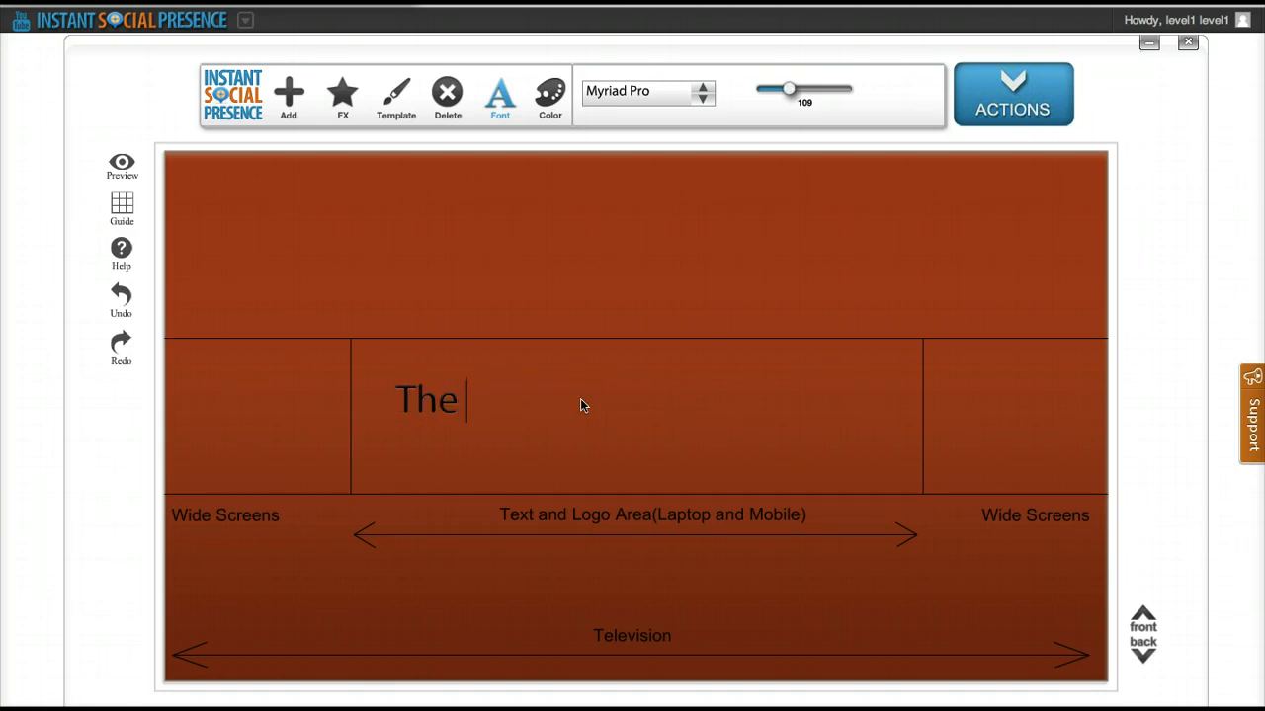
{"action": "type", "text": "Chris"}
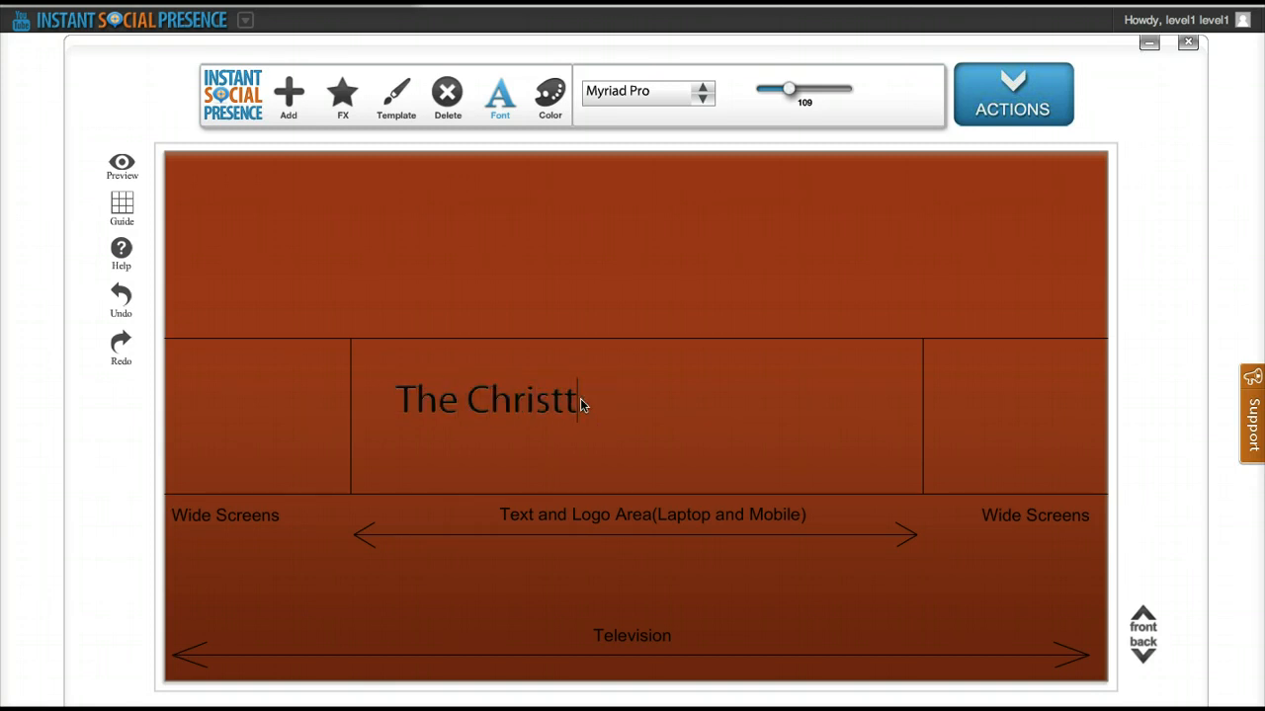
{"action": "type", "text": "tmas Channel"}
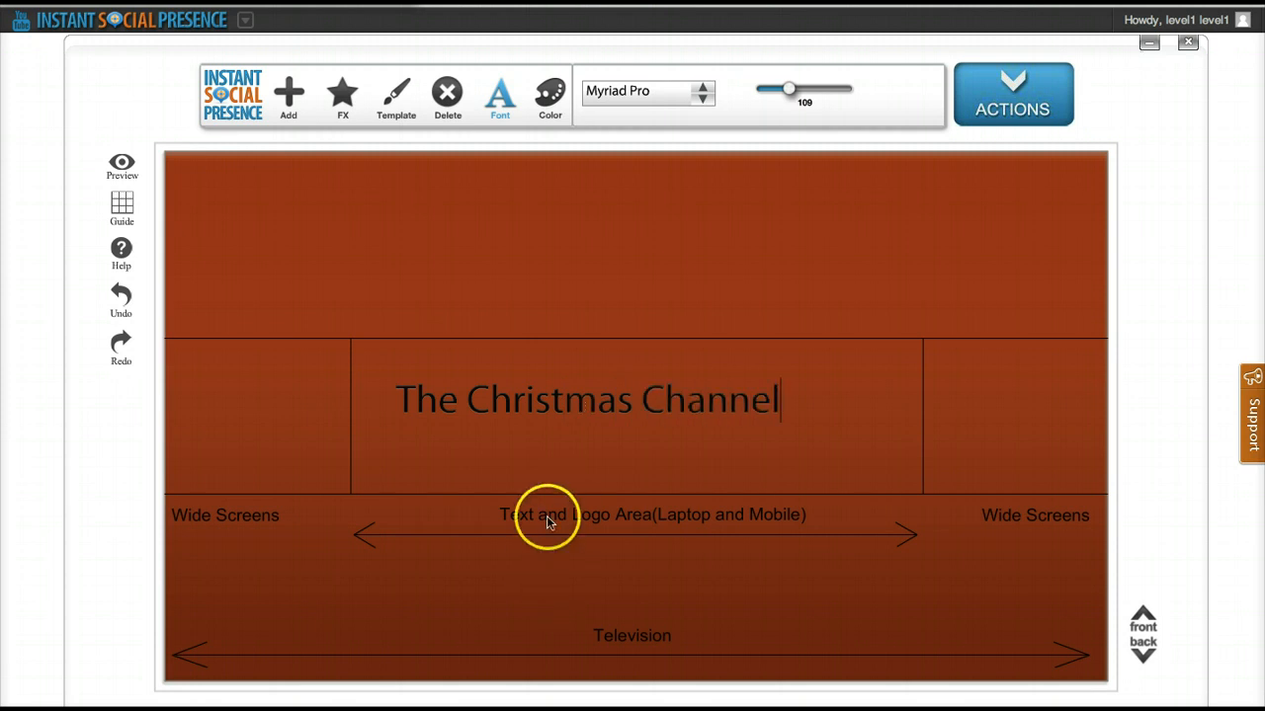
Move the "The Christmas Channel" title so it sits centered horizontally in the text and logo area.
{"action": "left_click", "coordinate": [499, 472]}
{"action": "left_click", "coordinate": [523, 419]}
{"action": "left_click_drag", "start_coordinate": [523, 419], "coordinate": [567, 413]}
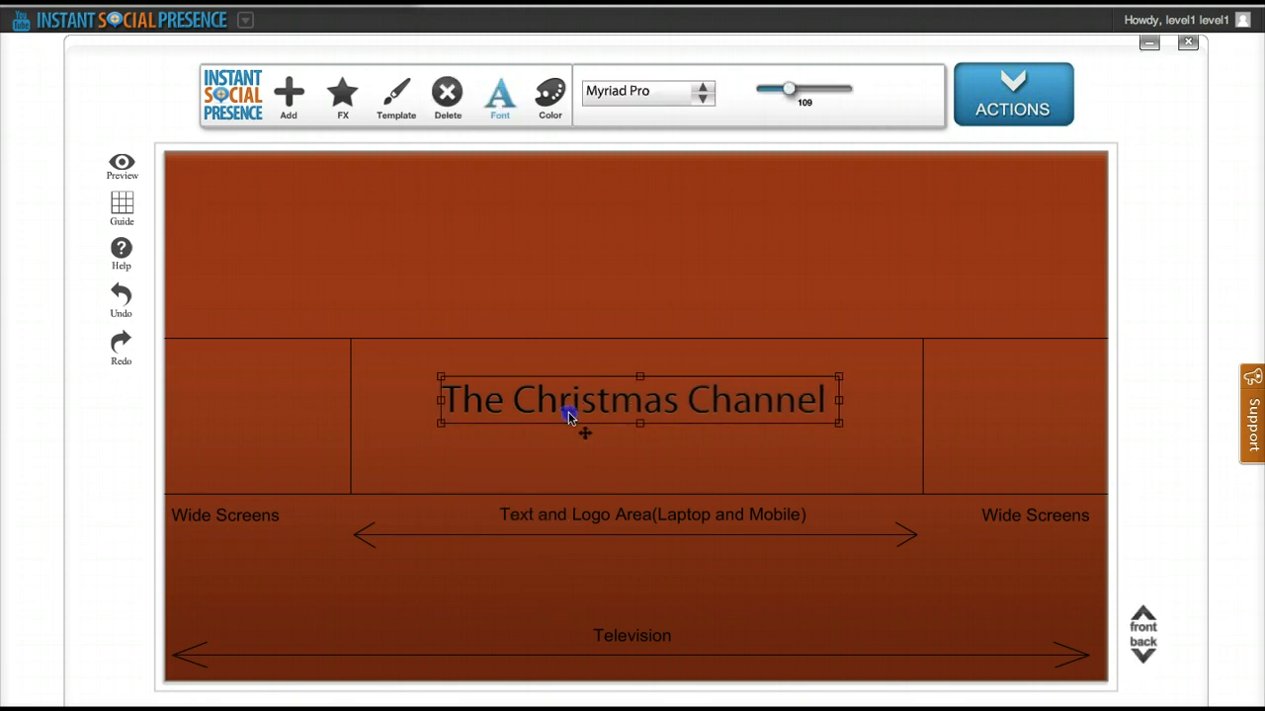
Change the title's font to ChunkFive Rom and reposition the title so it is centered in the text and logo area.
{"action": "left_click", "coordinate": [699, 99]}
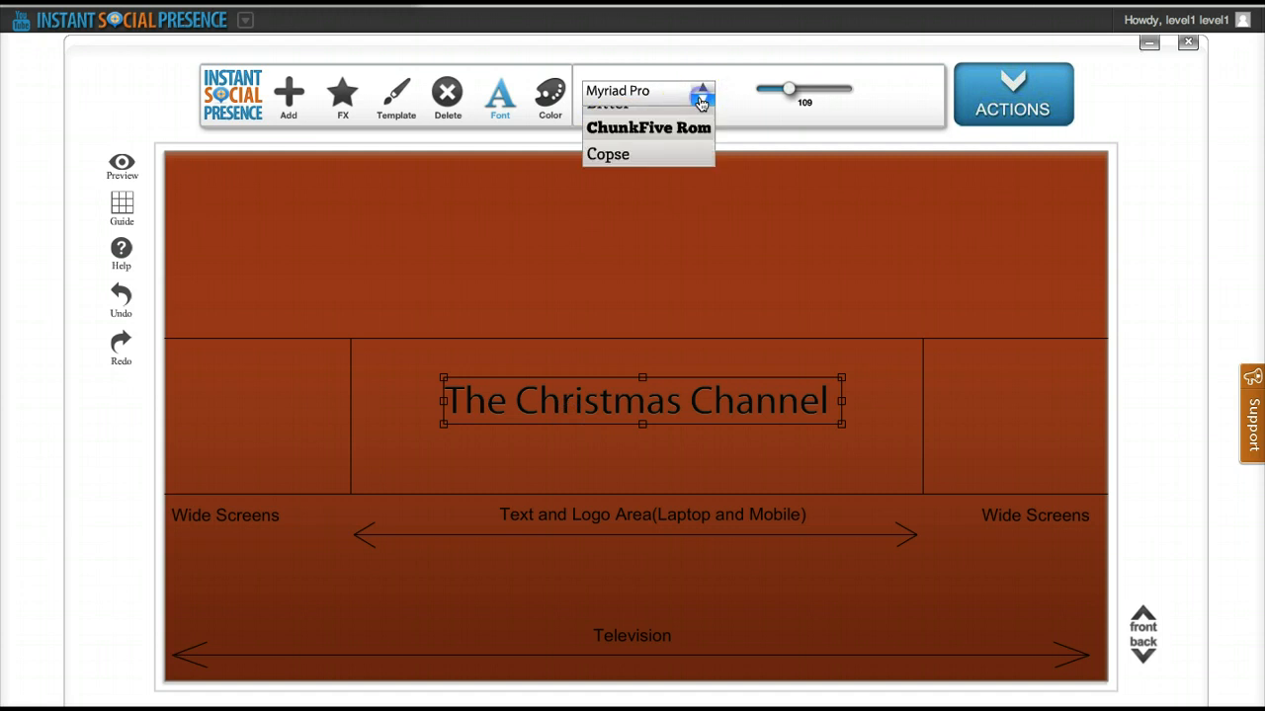
{"action": "scroll", "coordinate": [692, 133], "scroll_direction": "down", "scroll_amount": 1}
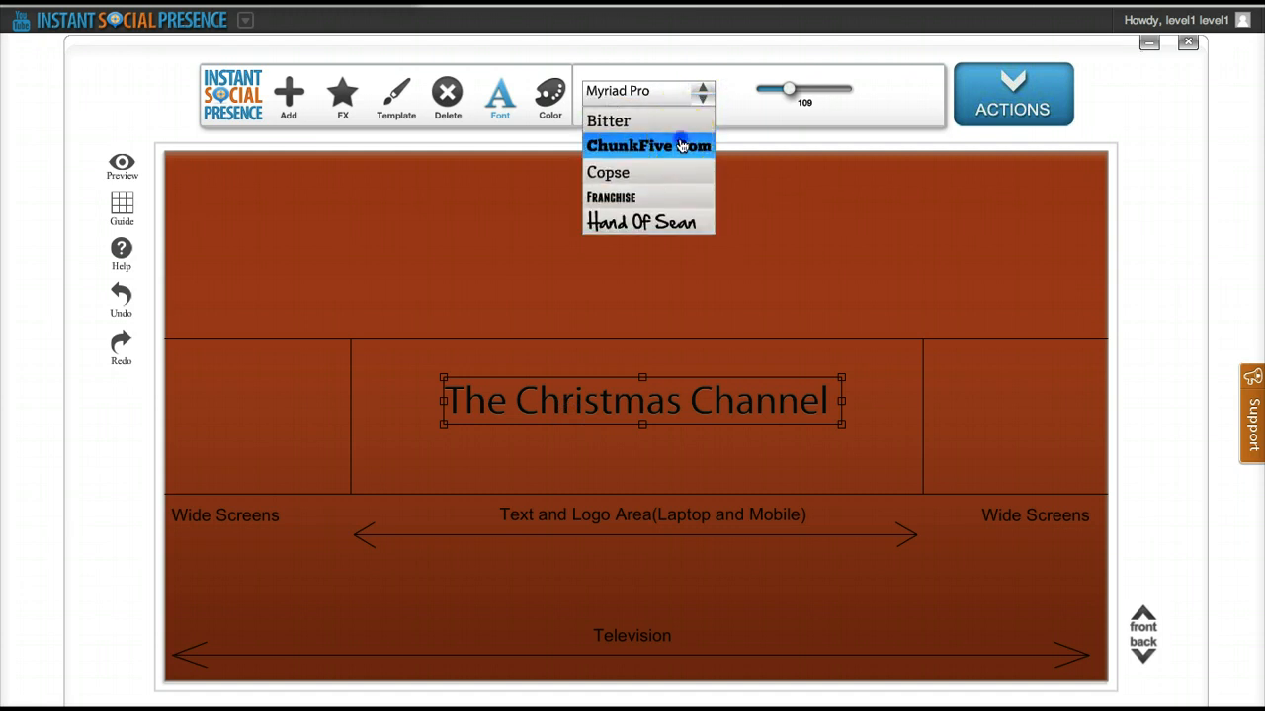
{"action": "left_click", "coordinate": [681, 146]}
{"action": "left_click_drag", "start_coordinate": [691, 371], "coordinate": [599, 404]}
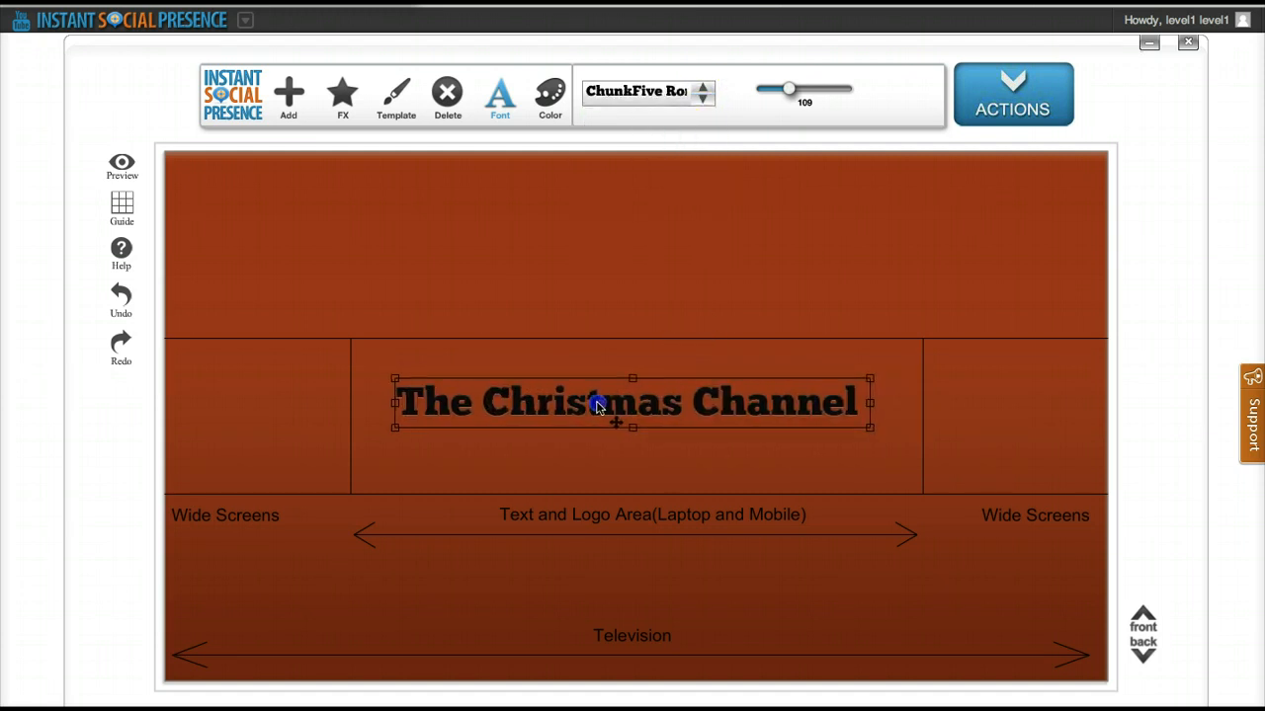
Color the whole "The Christmas Channel" title white (ffffff).
{"action": "left_click", "coordinate": [550, 93]}
{"action": "left_click", "coordinate": [534, 133]}
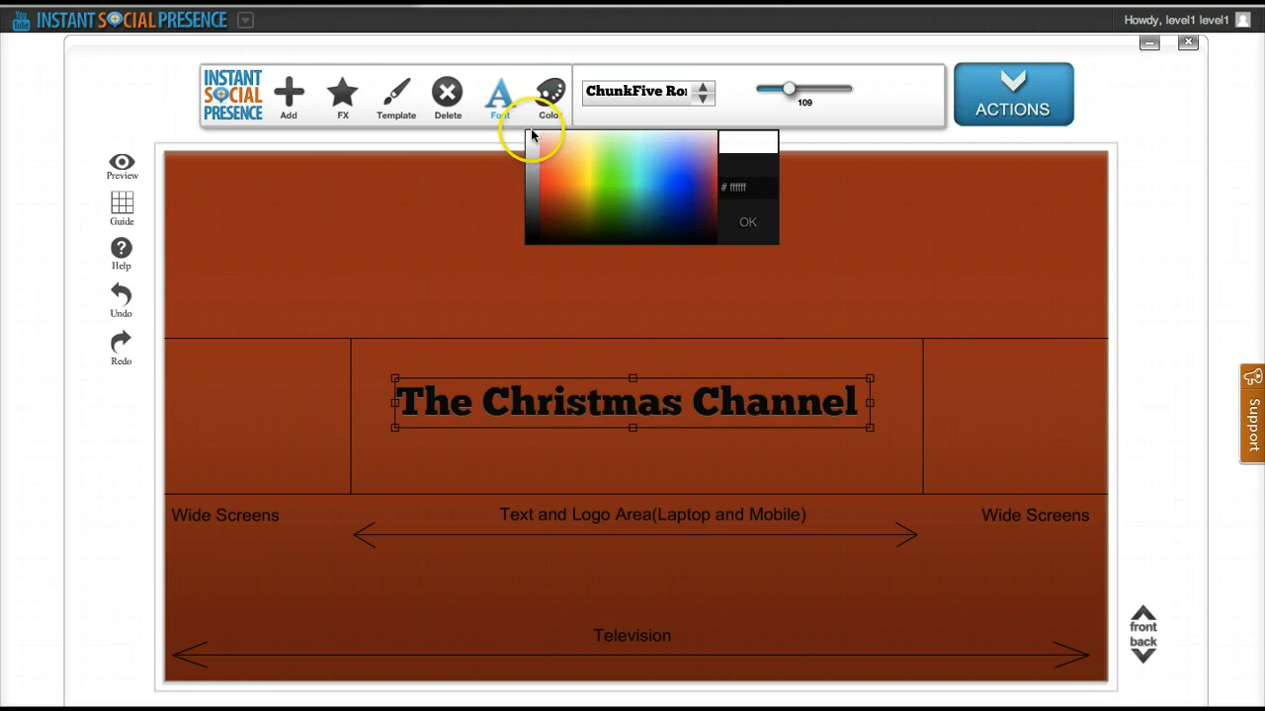
{"action": "left_click", "coordinate": [579, 363]}
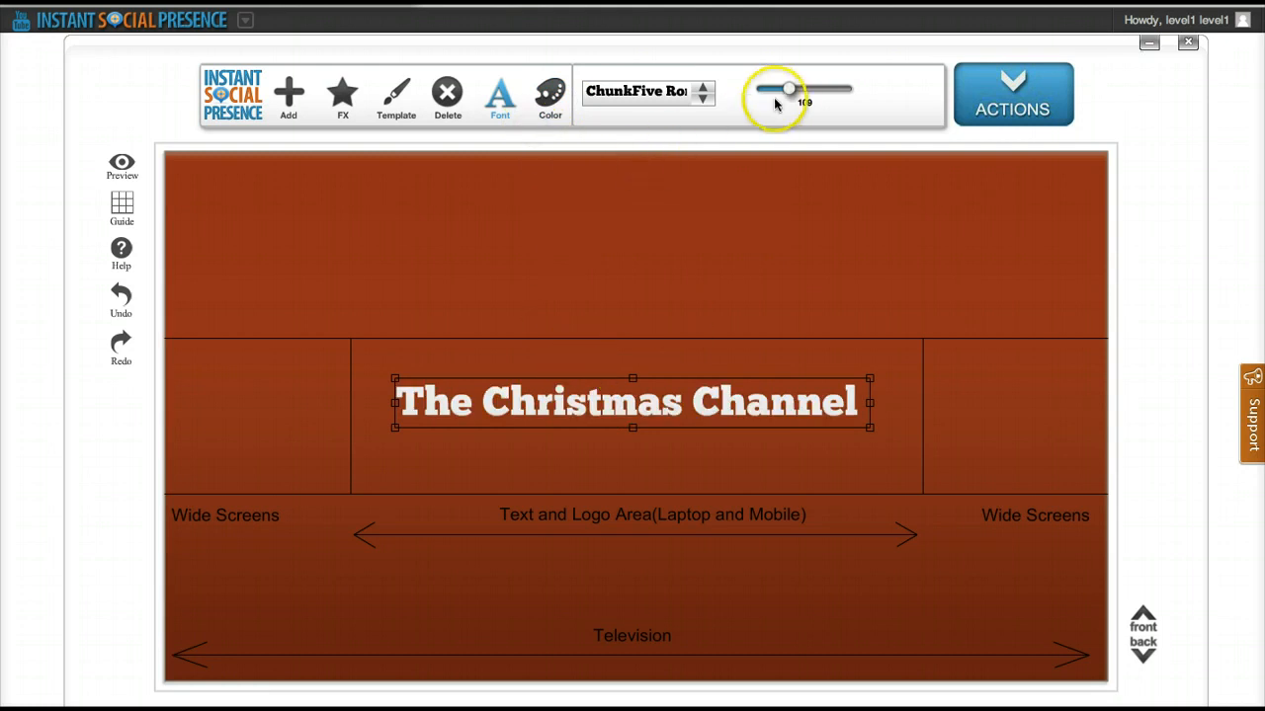
Enlarge the title's font size to 131 and shift the title to fit the width of the text and logo area.
{"action": "left_click_drag", "start_coordinate": [790, 94], "coordinate": [802, 99]}
{"action": "left_click_drag", "start_coordinate": [782, 405], "coordinate": [751, 412]}
{"action": "left_click", "coordinate": [687, 413]}
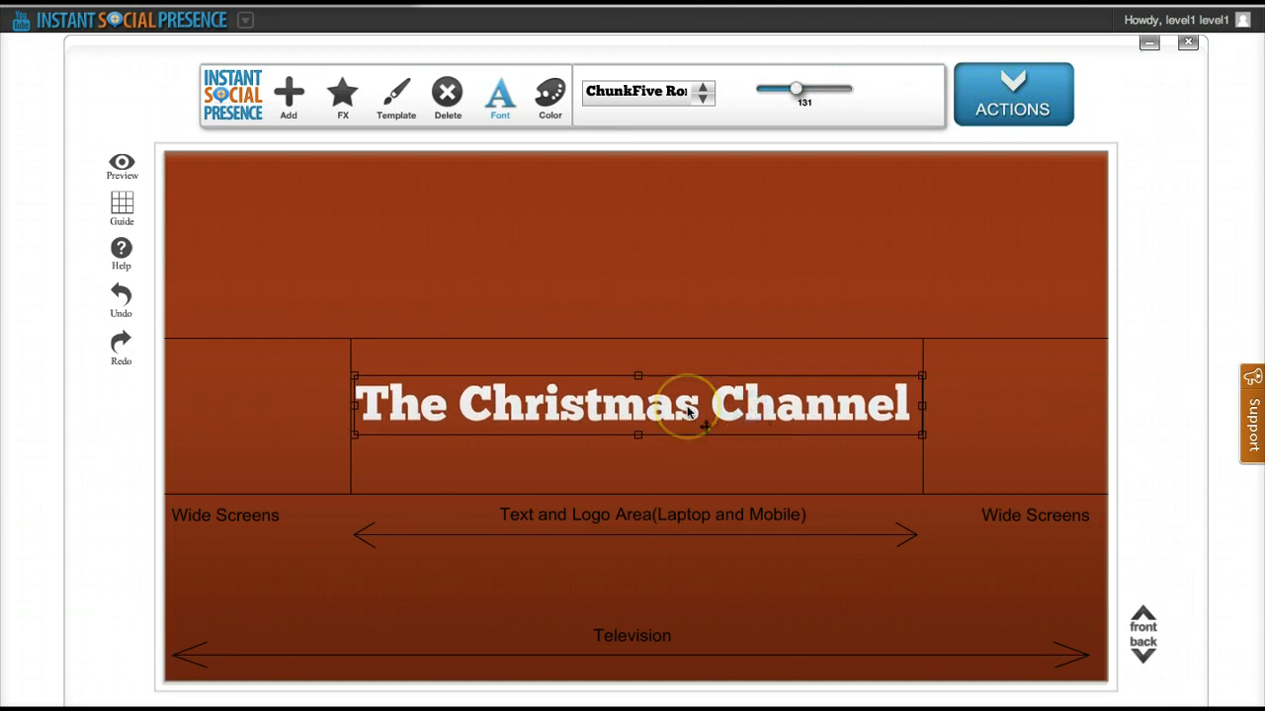
Recolor only the word "The" in the title orange-red (cb3502).
{"action": "double_click", "coordinate": [508, 405]}
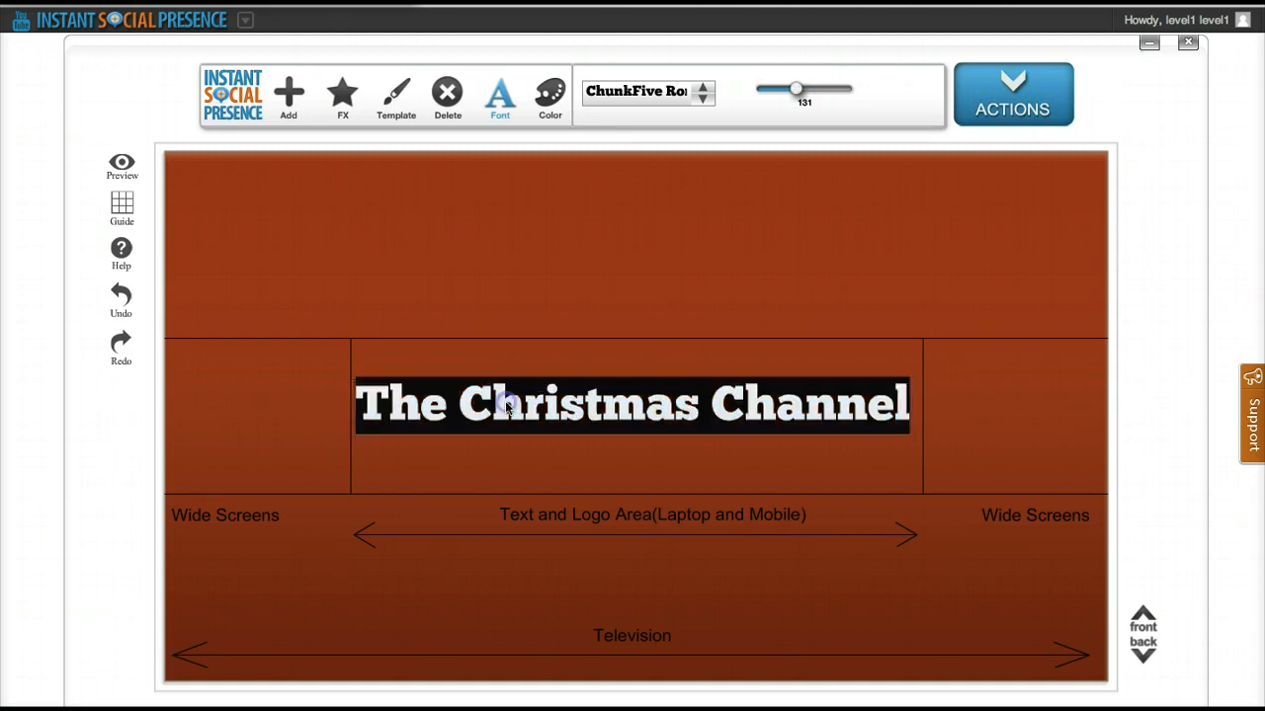
{"action": "double_click", "coordinate": [403, 400]}
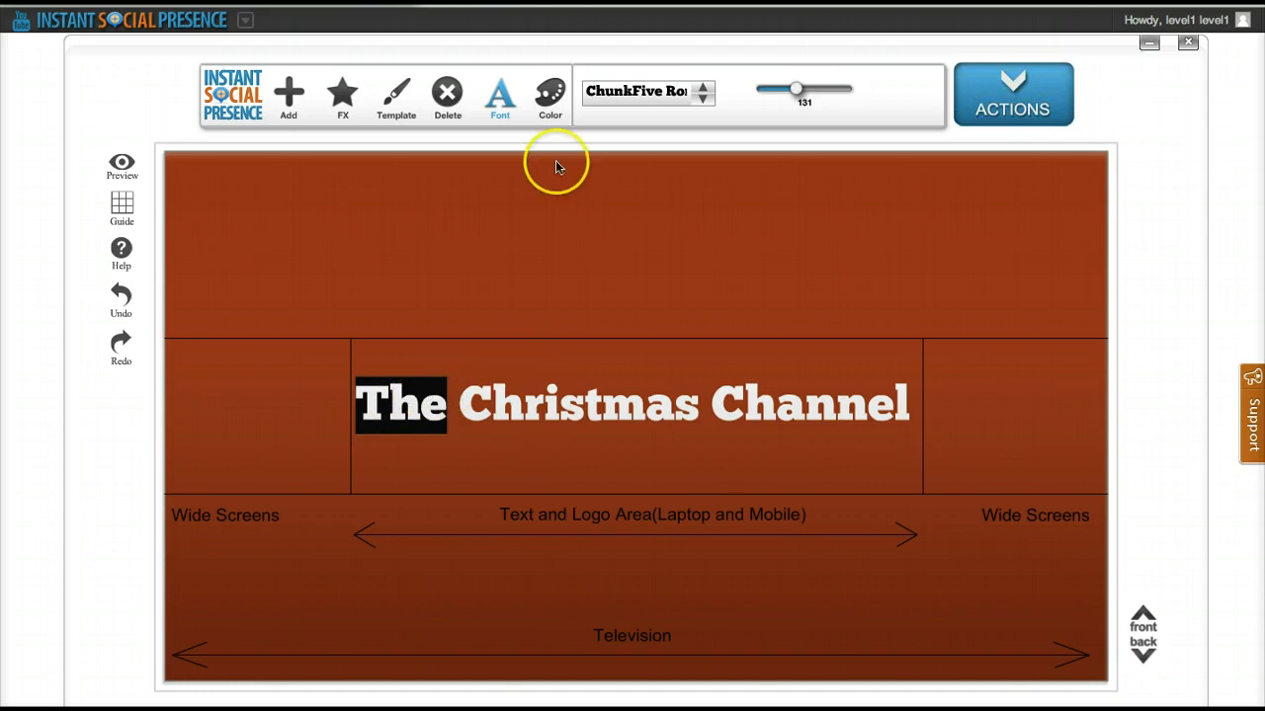
{"action": "left_click", "coordinate": [549, 99]}
{"action": "left_click_drag", "start_coordinate": [549, 145], "coordinate": [554, 201]}
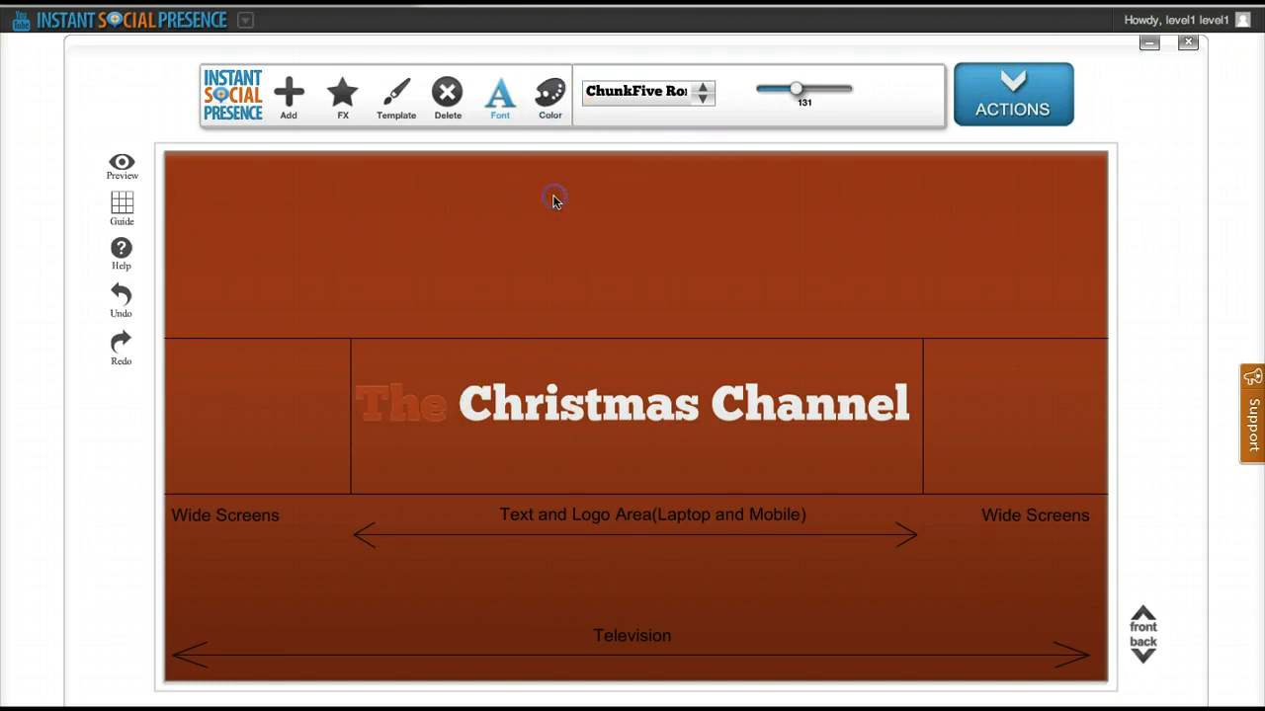
Copy the color code of "The" (cb3502), apply it to the word "Channel", and deselect the title.
{"action": "left_click", "coordinate": [538, 103]}
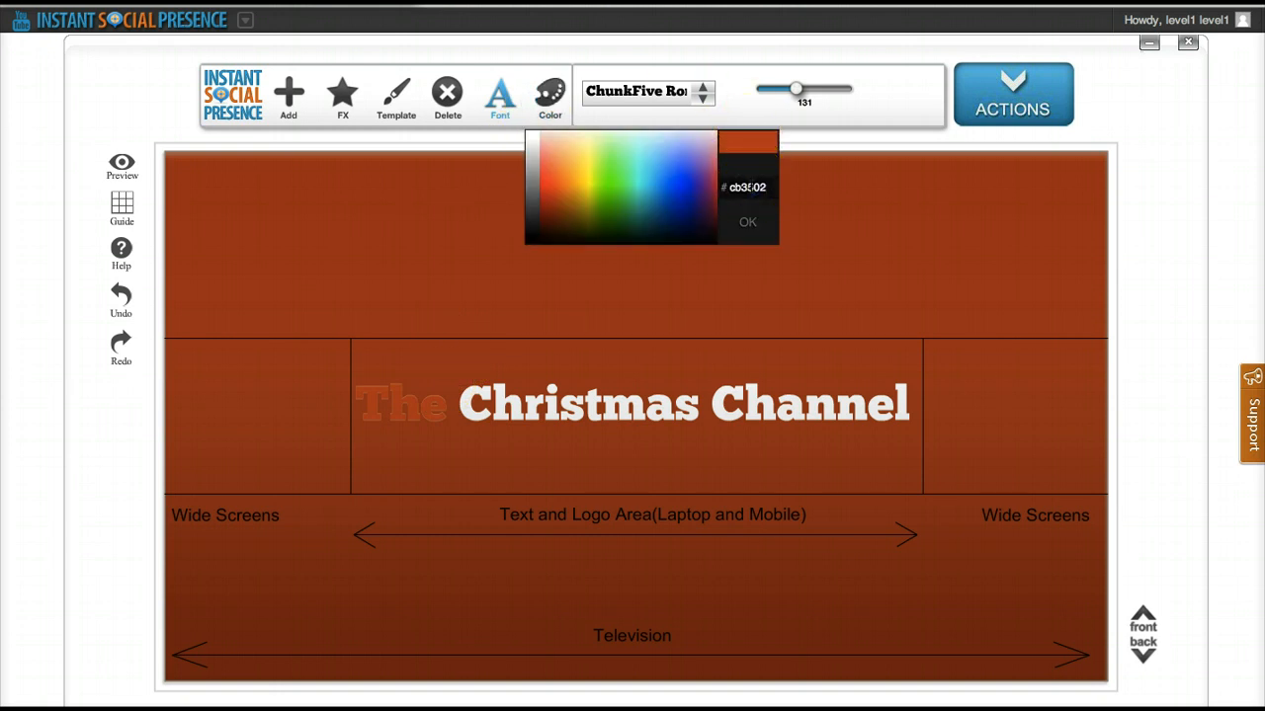
{"action": "left_click", "coordinate": [749, 226]}
{"action": "double_click", "coordinate": [813, 429]}
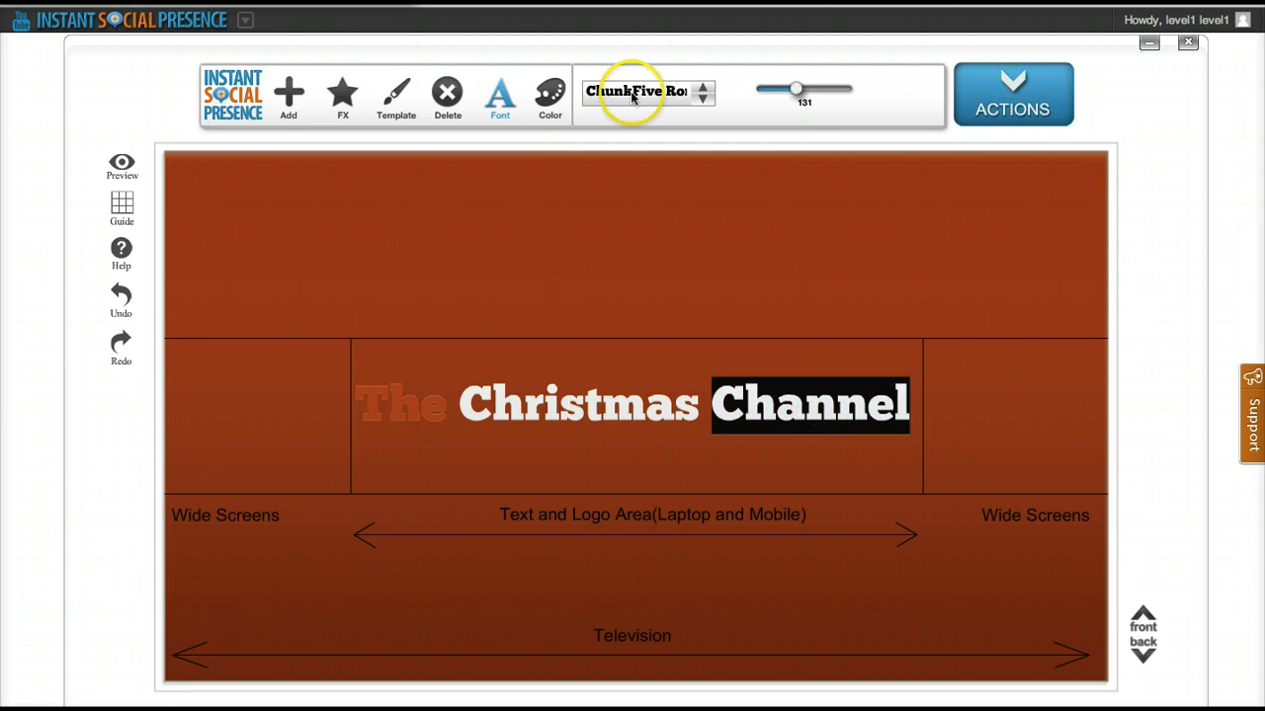
{"action": "left_click", "coordinate": [552, 106]}
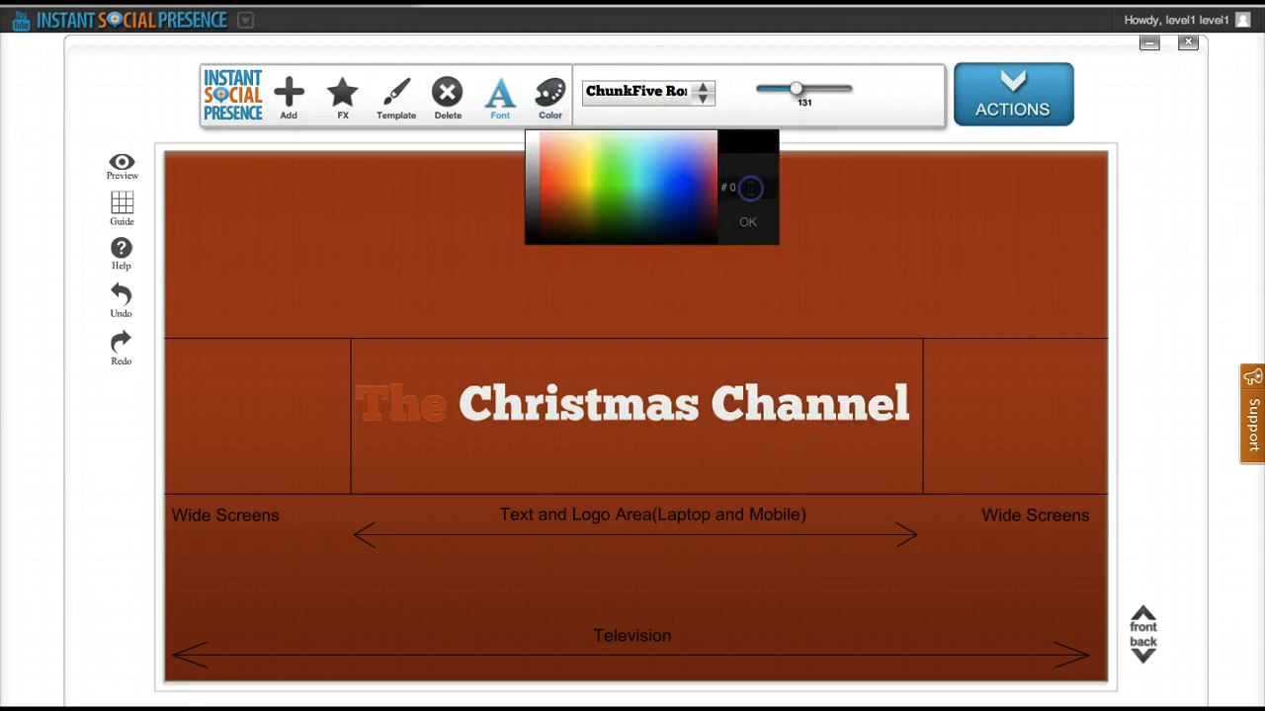
{"action": "key", "text": "ctrl+v"}
{"action": "left_click", "coordinate": [748, 224]}
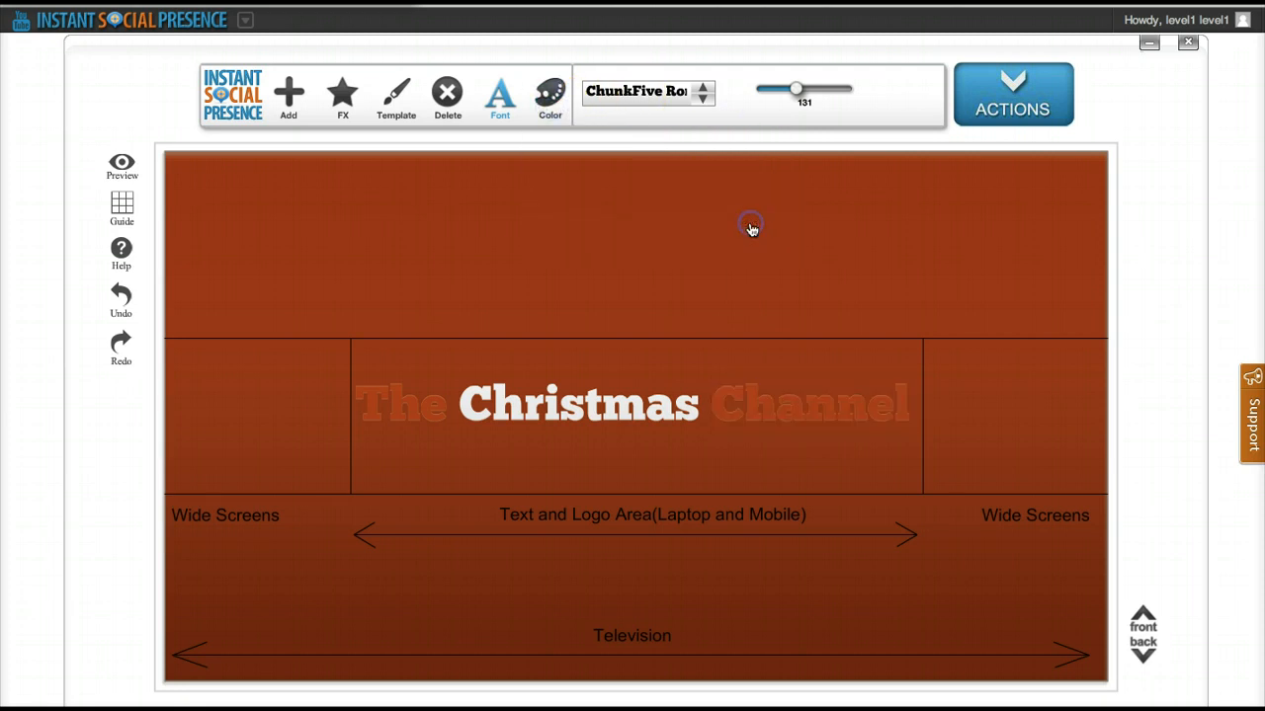
{"action": "left_click", "coordinate": [427, 136]}
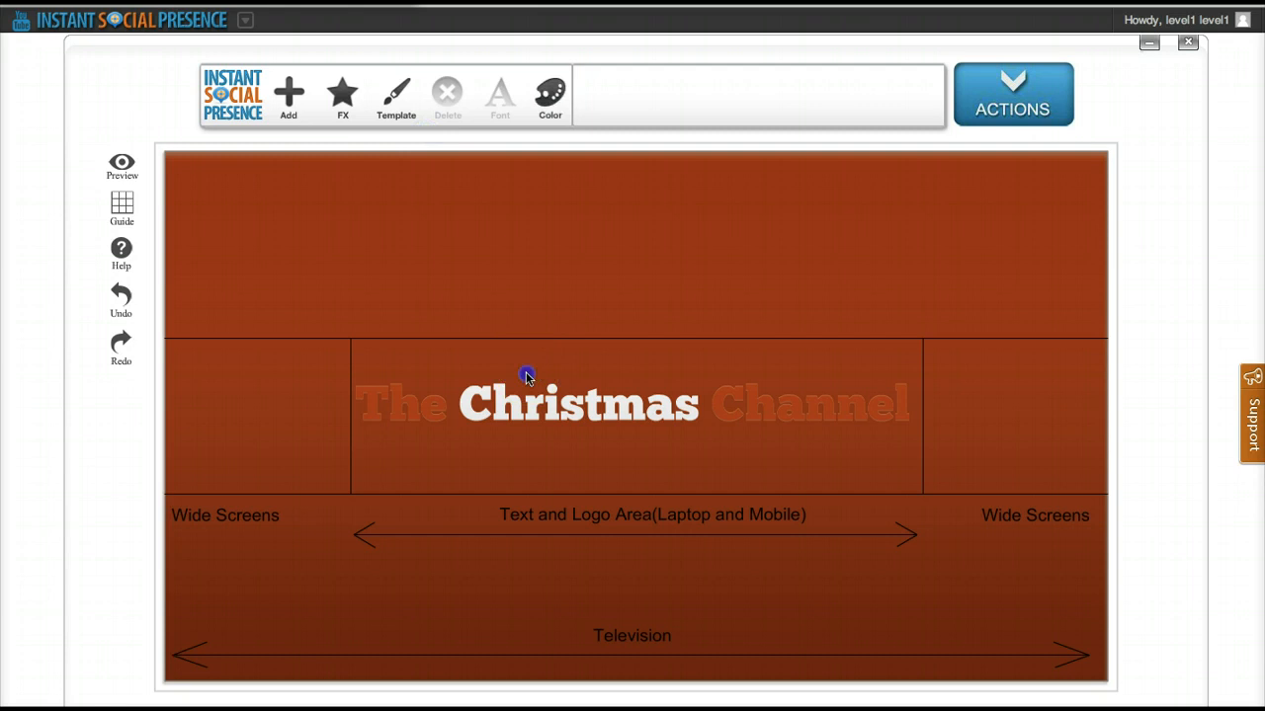
{"action": "left_click", "coordinate": [528, 407]}
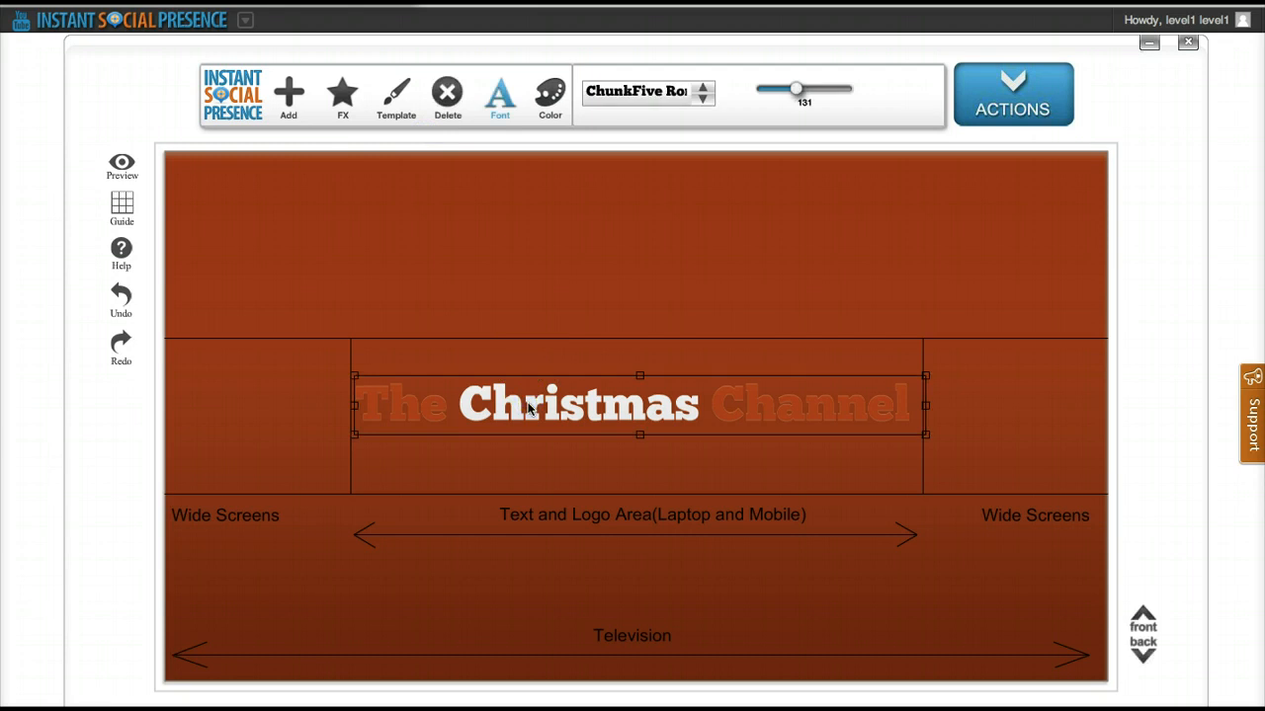
{"action": "left_click", "coordinate": [466, 218]}
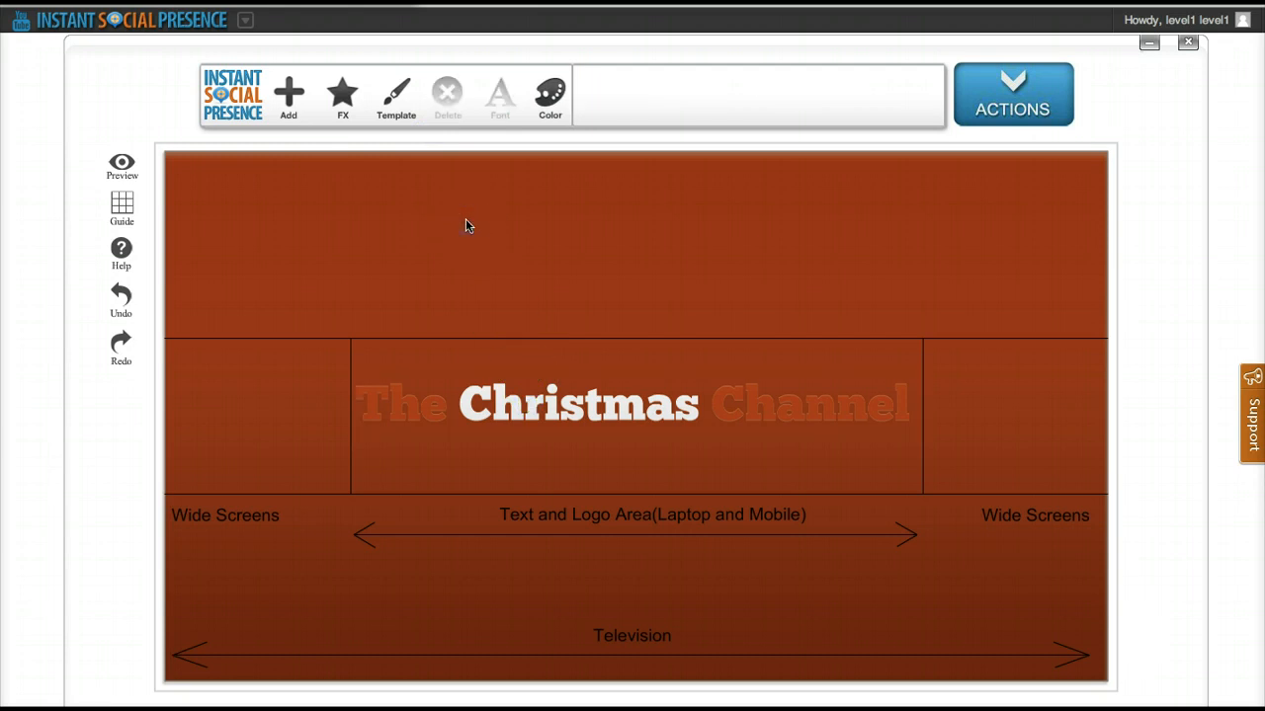
Upload a Santa image found by searching for "christmas" and place it in the lower-right corner of the text and logo area.
{"action": "left_click", "coordinate": [289, 94]}
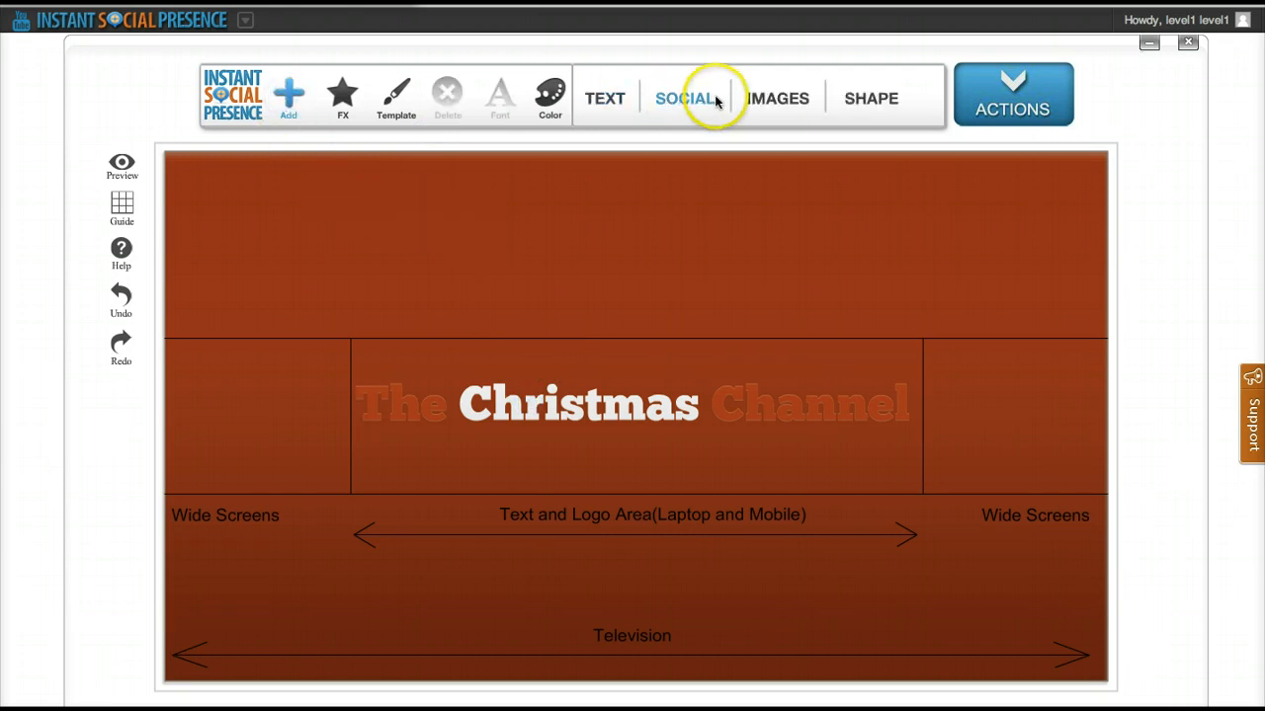
{"action": "left_click", "coordinate": [770, 99]}
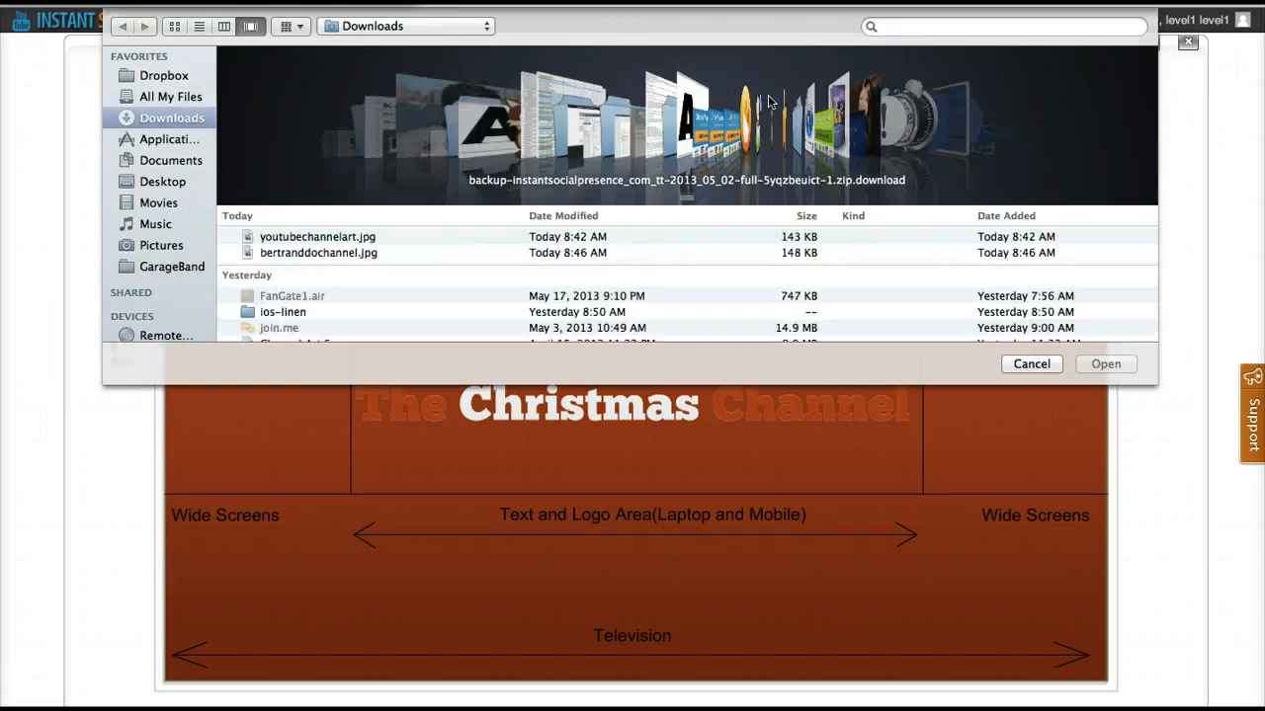
{"action": "left_click", "coordinate": [905, 26]}
{"action": "type", "text": "chris"}
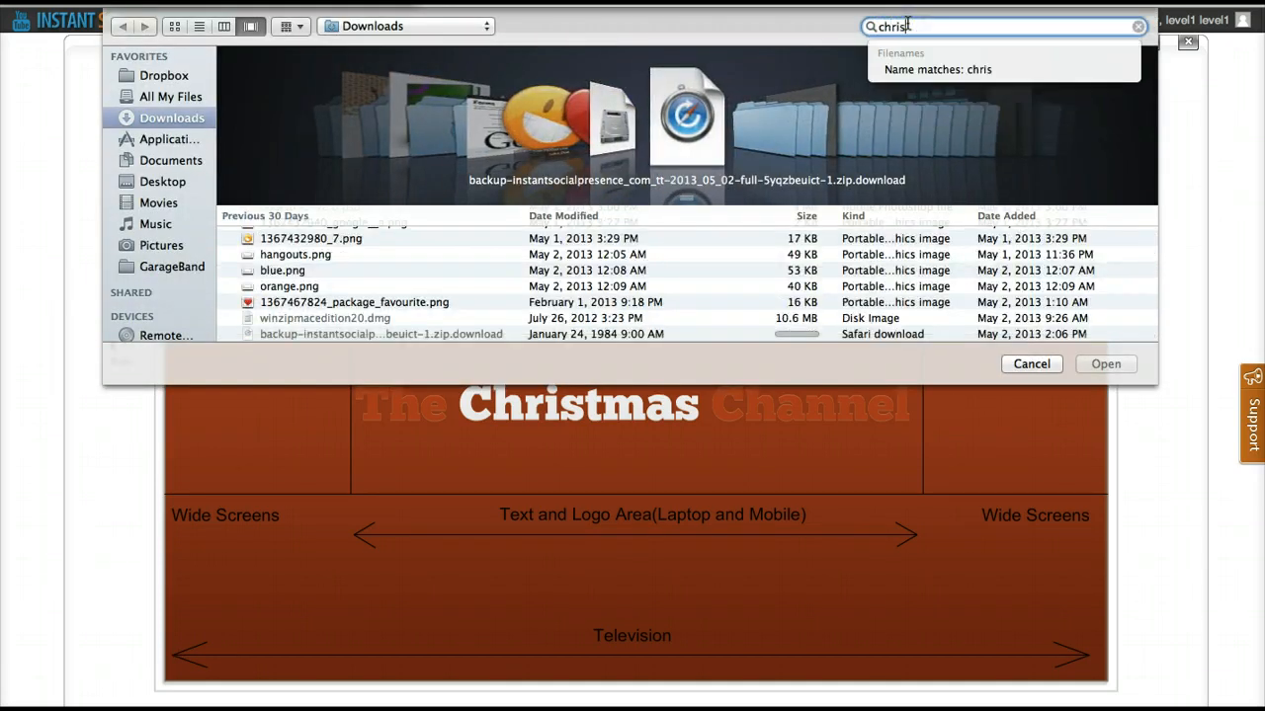
{"action": "type", "text": "tmas"}
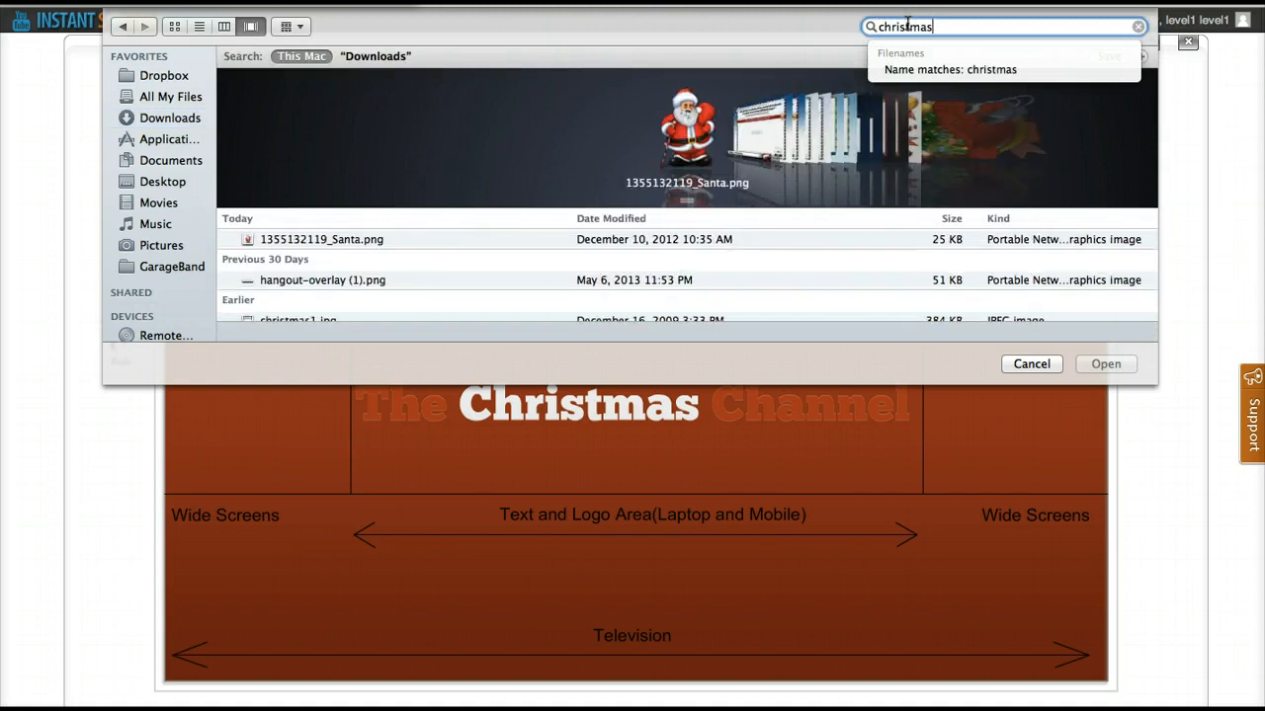
{"action": "scroll", "coordinate": [726, 144], "scroll_direction": "right", "scroll_amount": 10}
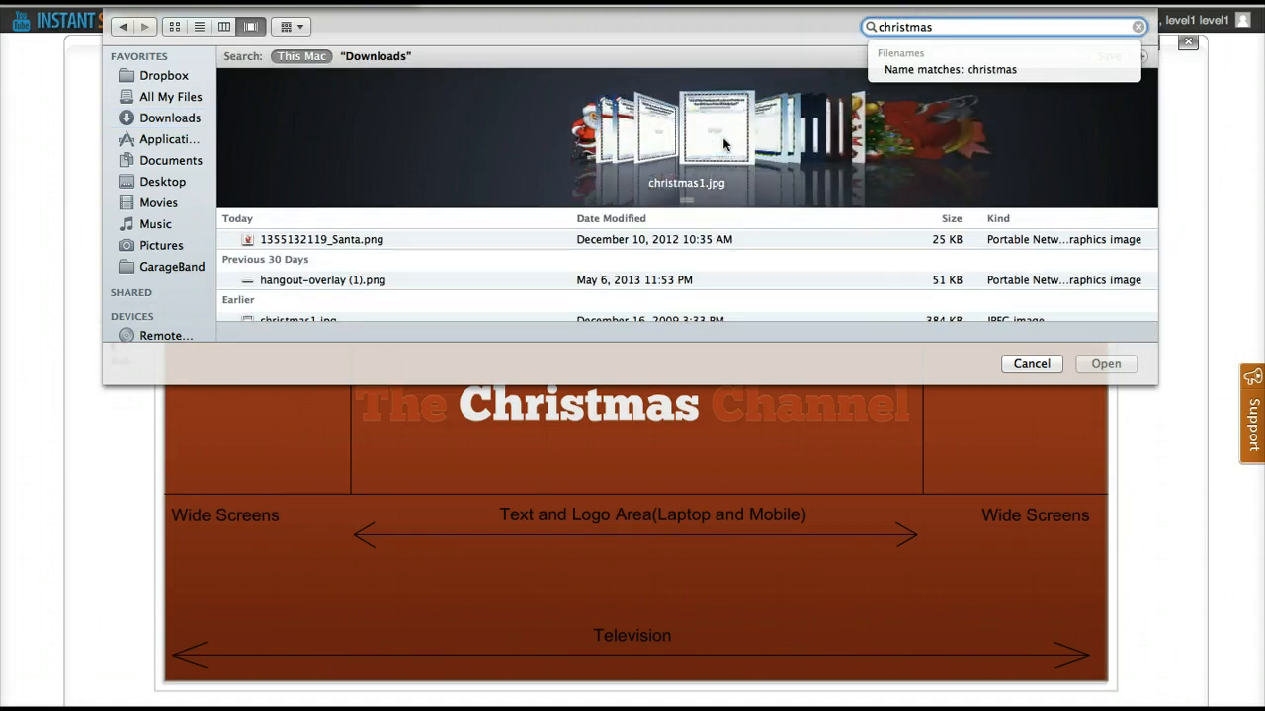
{"action": "scroll", "coordinate": [726, 144], "scroll_direction": "right", "scroll_amount": 10}
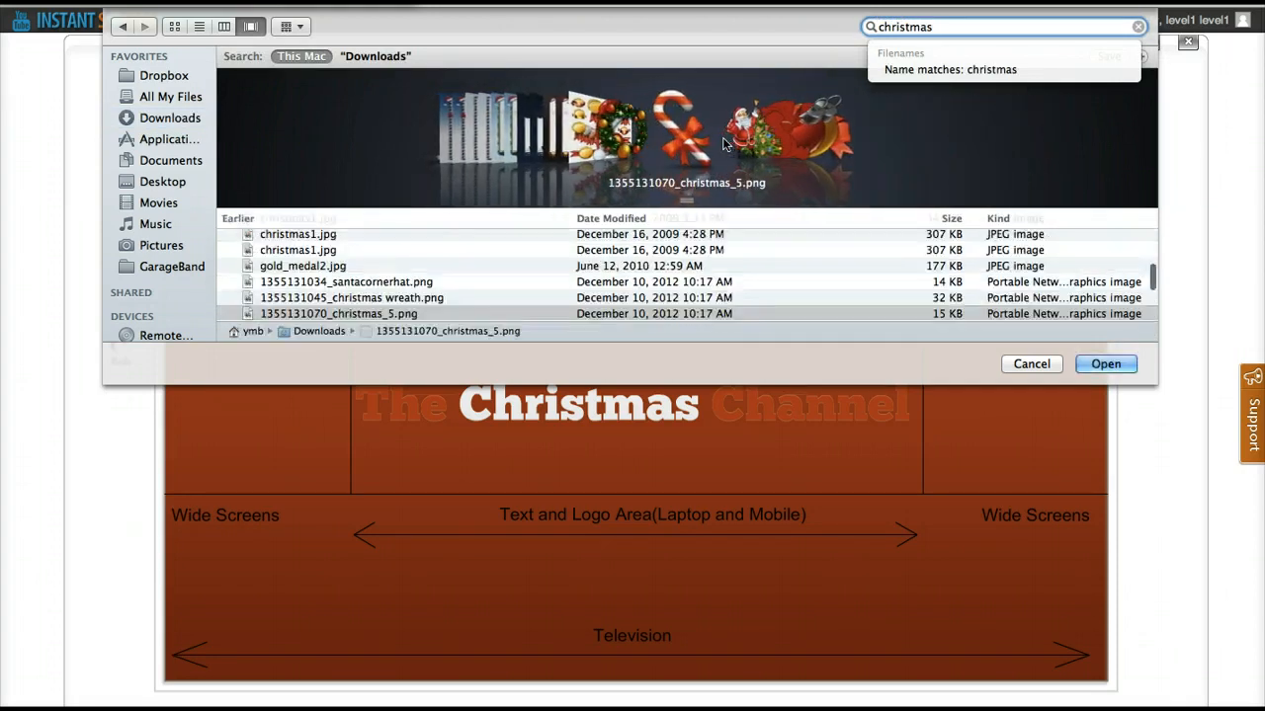
{"action": "scroll", "coordinate": [726, 144], "scroll_direction": "right", "scroll_amount": 2}
{"action": "double_click", "coordinate": [686, 137]}
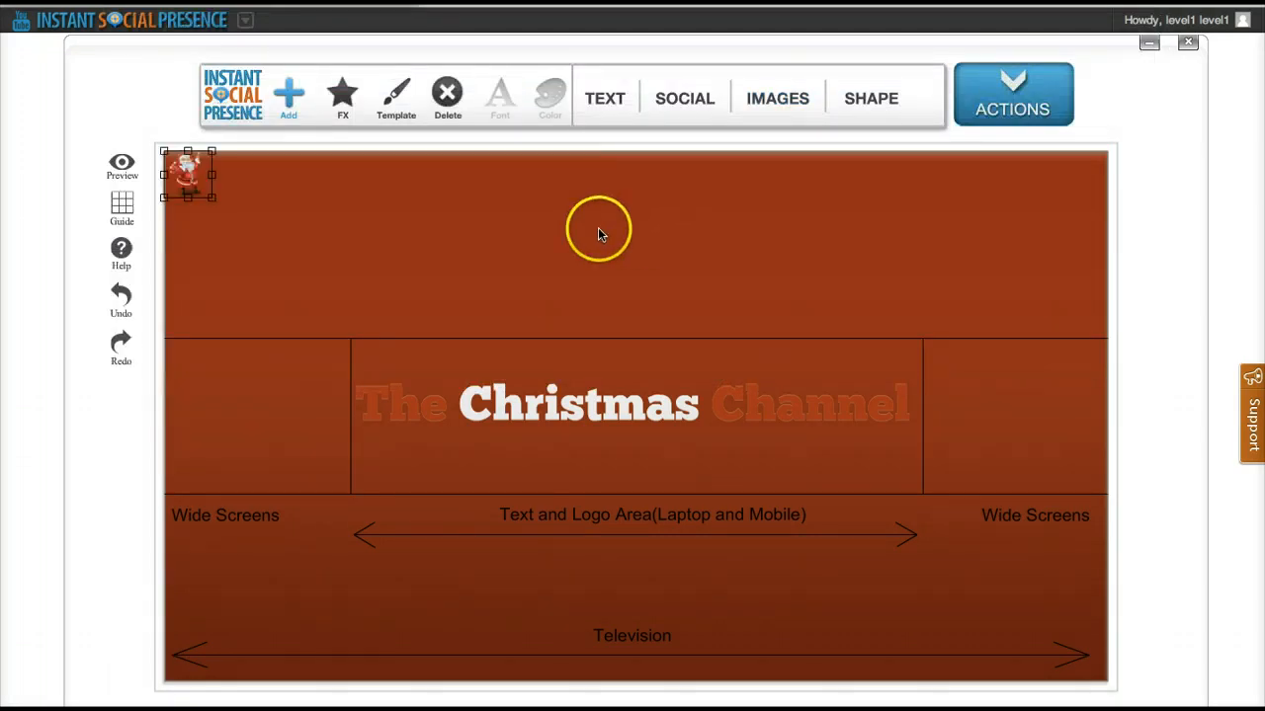
{"action": "left_click_drag", "start_coordinate": [180, 172], "coordinate": [883, 466]}
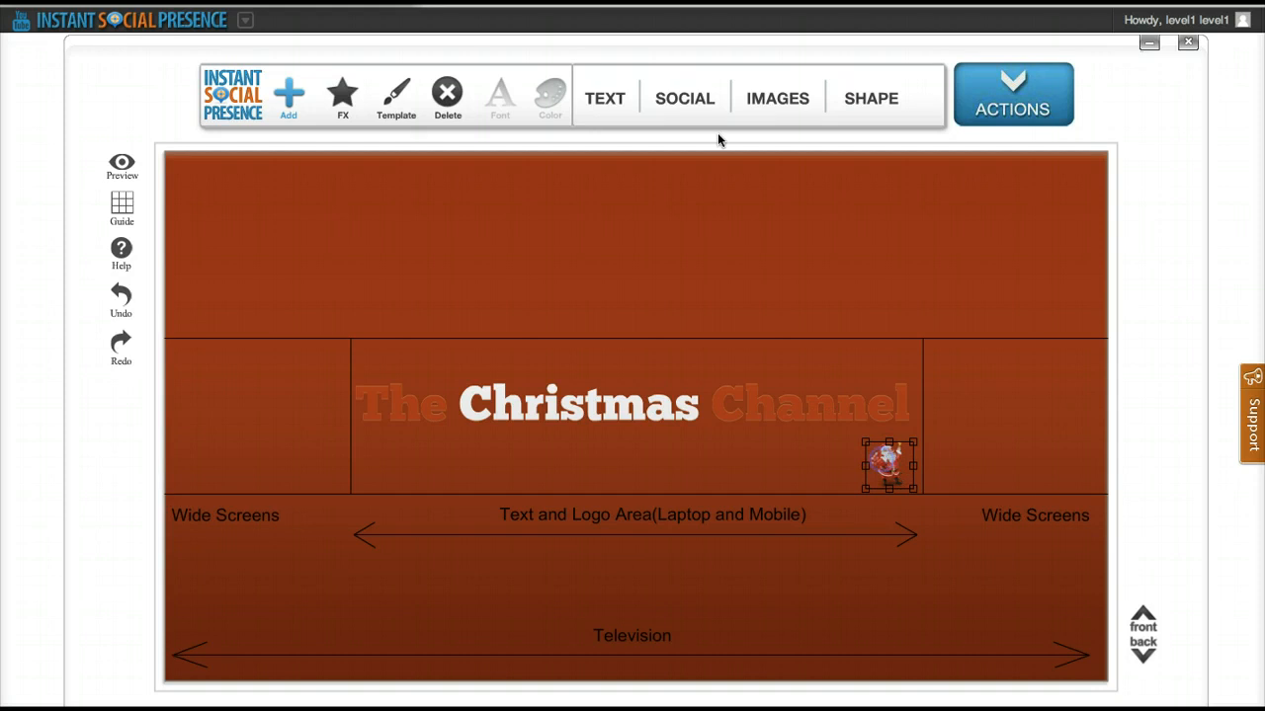
{"action": "left_click", "coordinate": [751, 99]}
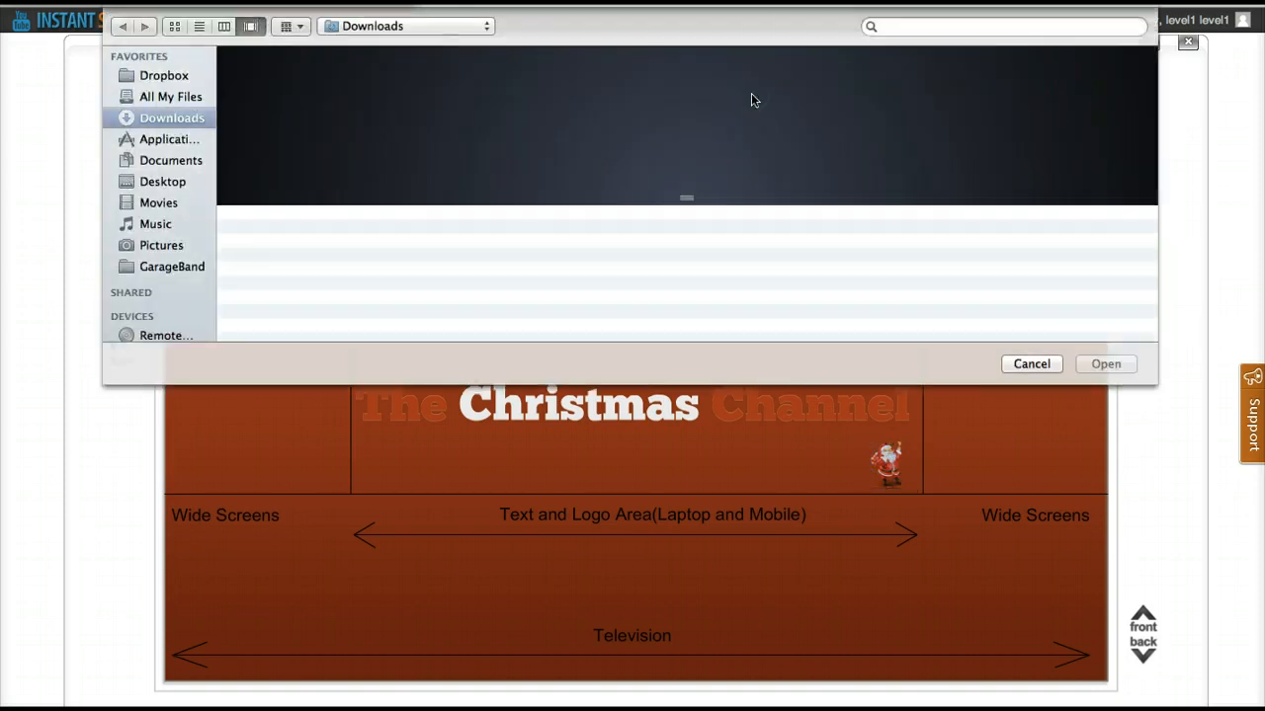
{"action": "left_click", "coordinate": [933, 26]}
{"action": "type", "text": "chris"}
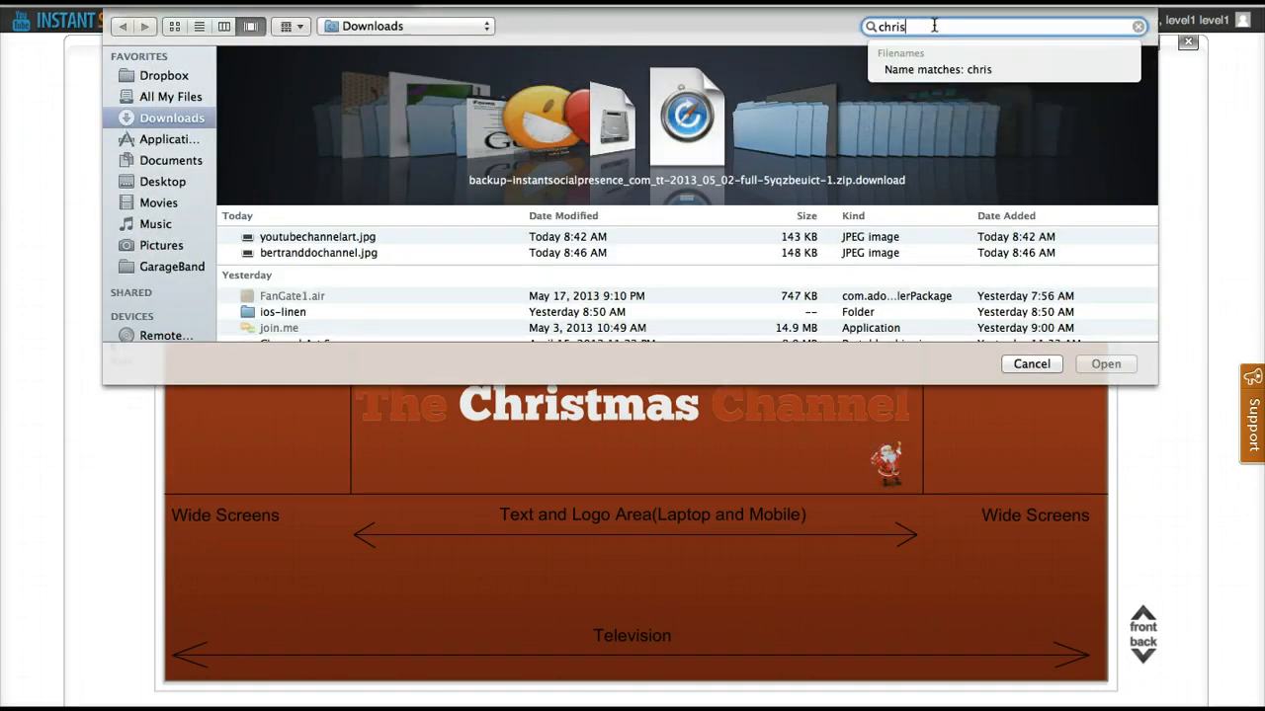
{"action": "type", "text": "tmas"}
{"action": "left_click", "coordinate": [914, 133]}
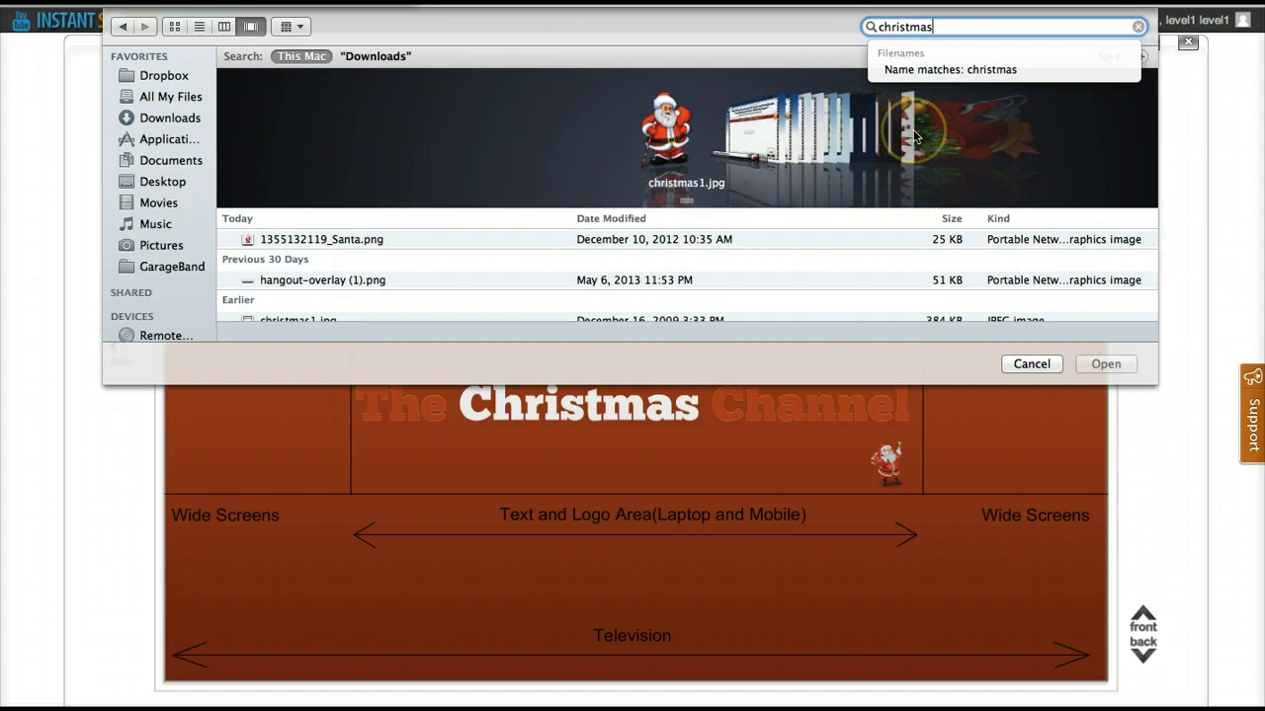
{"action": "left_click", "coordinate": [875, 135]}
{"action": "left_click", "coordinate": [707, 151]}
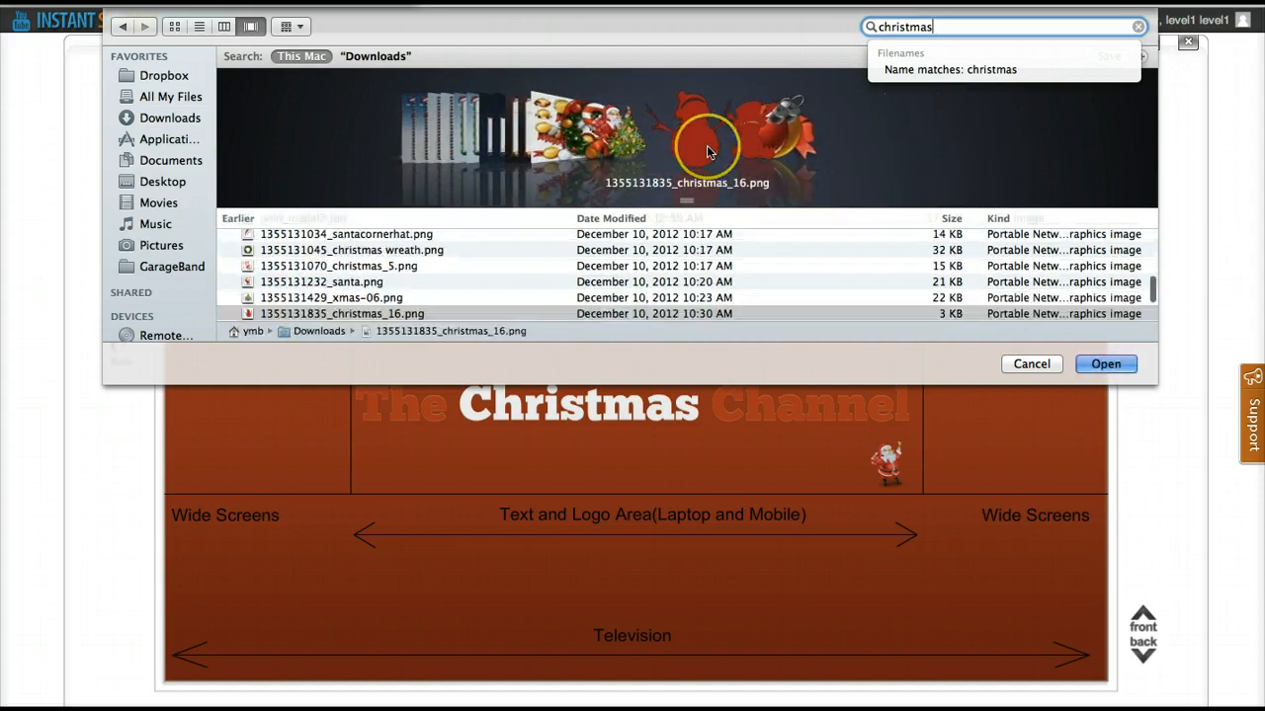
{"action": "scroll", "coordinate": [707, 151], "scroll_direction": "up", "scroll_amount": 4}
{"action": "left_click", "coordinate": [690, 131]}
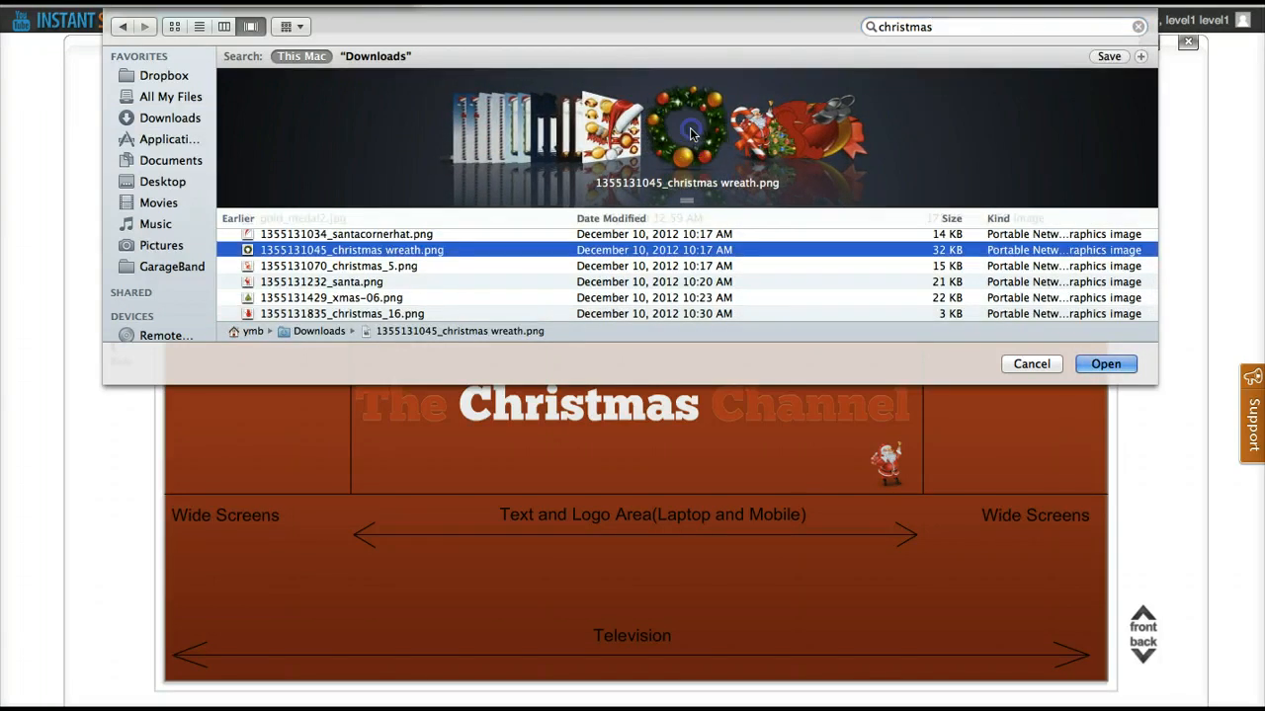
{"action": "left_click", "coordinate": [1099, 365]}
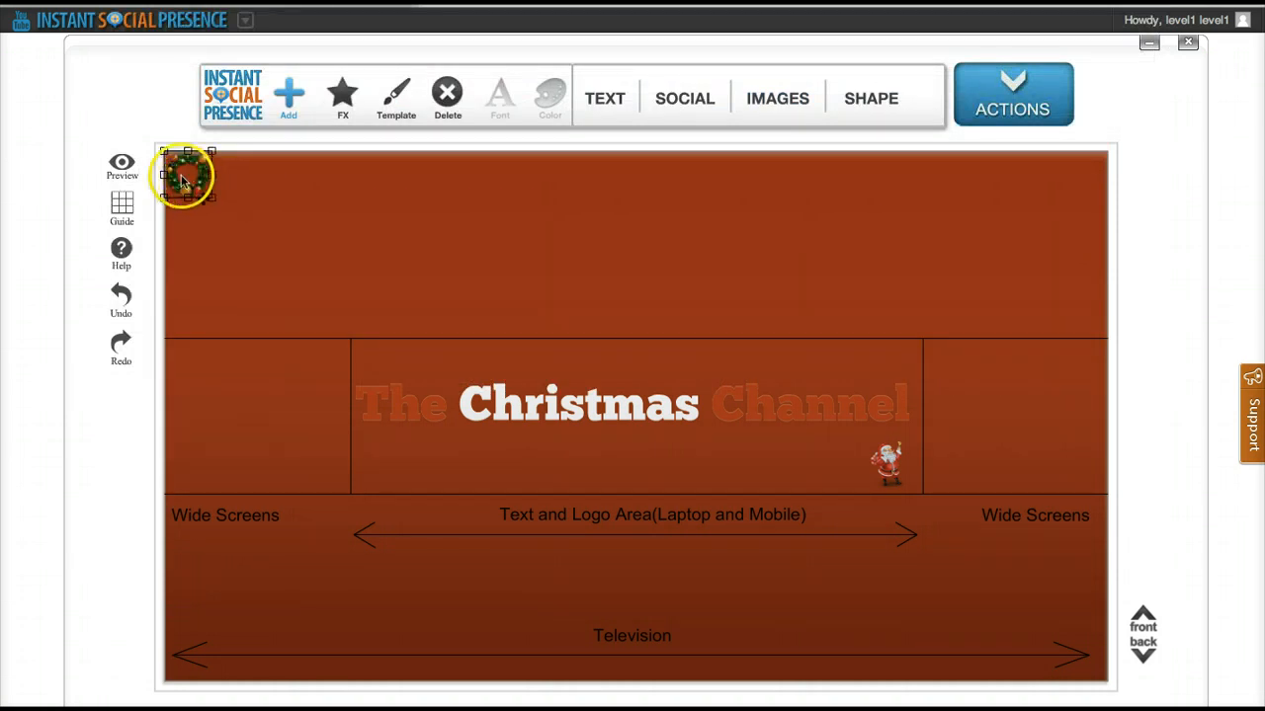
{"action": "left_click_drag", "start_coordinate": [184, 184], "coordinate": [372, 461]}
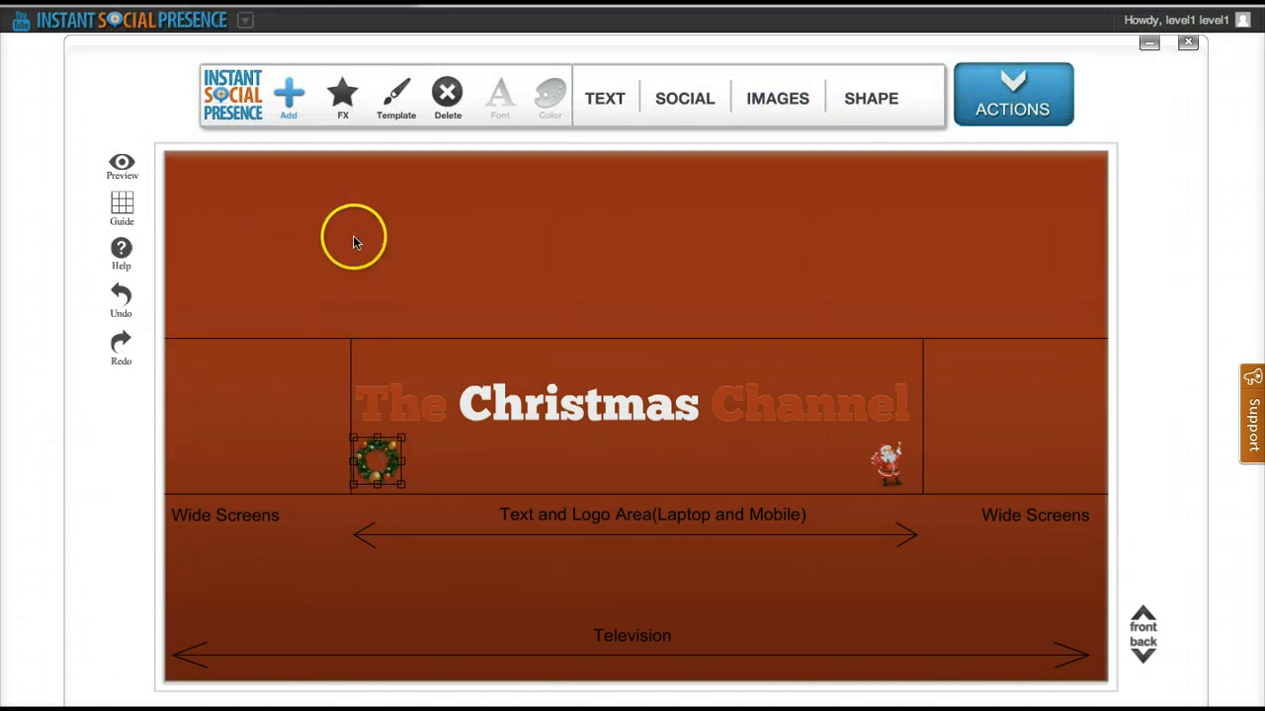
{"action": "left_click", "coordinate": [763, 105]}
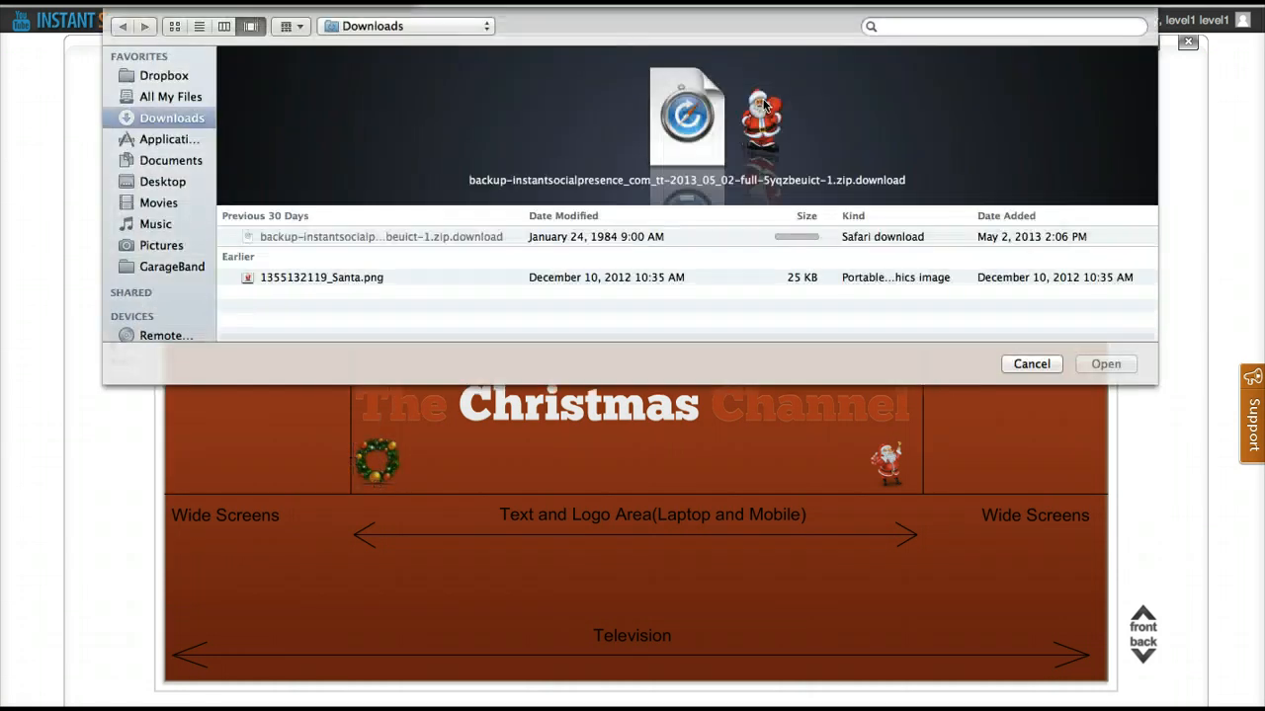
{"action": "left_click", "coordinate": [938, 26]}
{"action": "type", "text": "ball"}
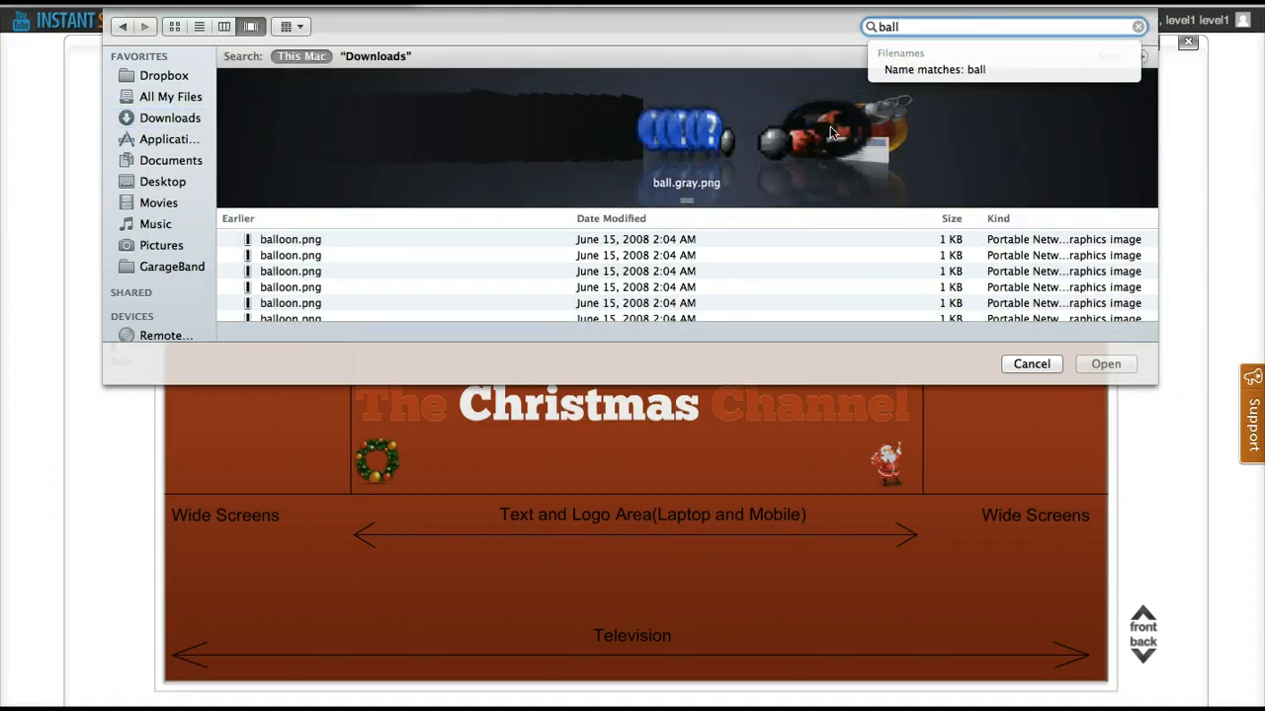
{"action": "left_click", "coordinate": [782, 145]}
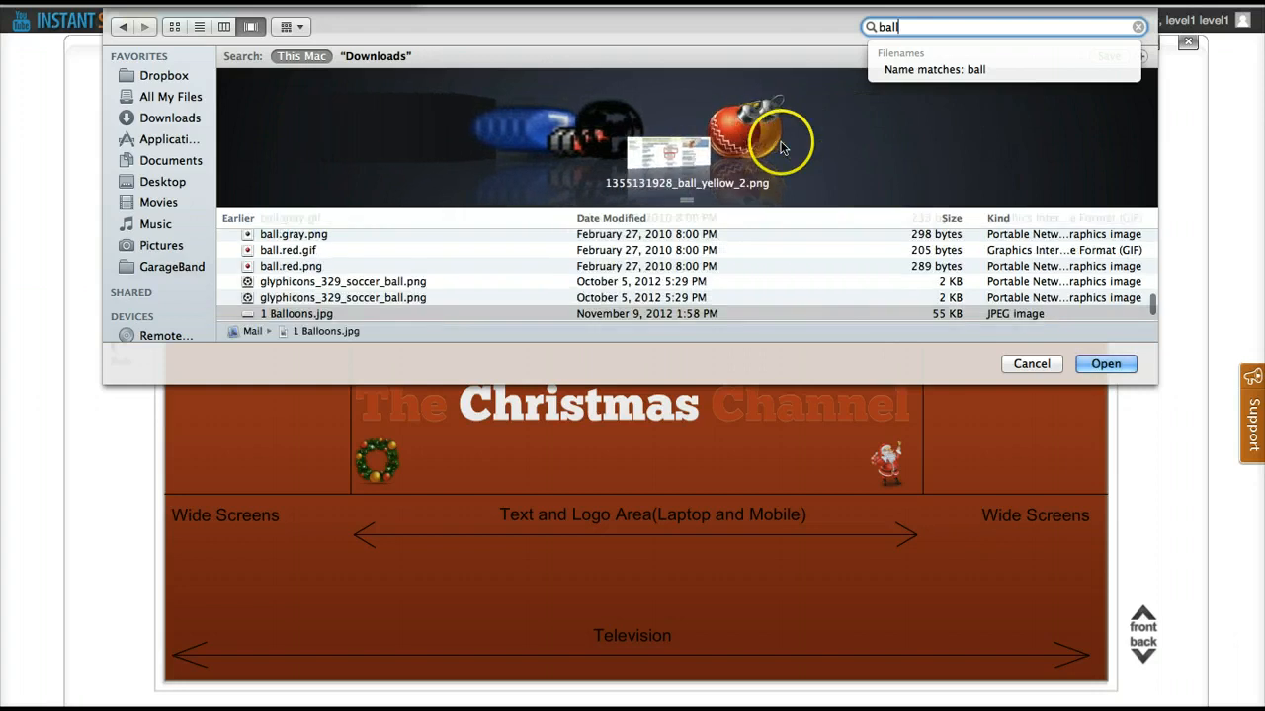
{"action": "double_click", "coordinate": [694, 133]}
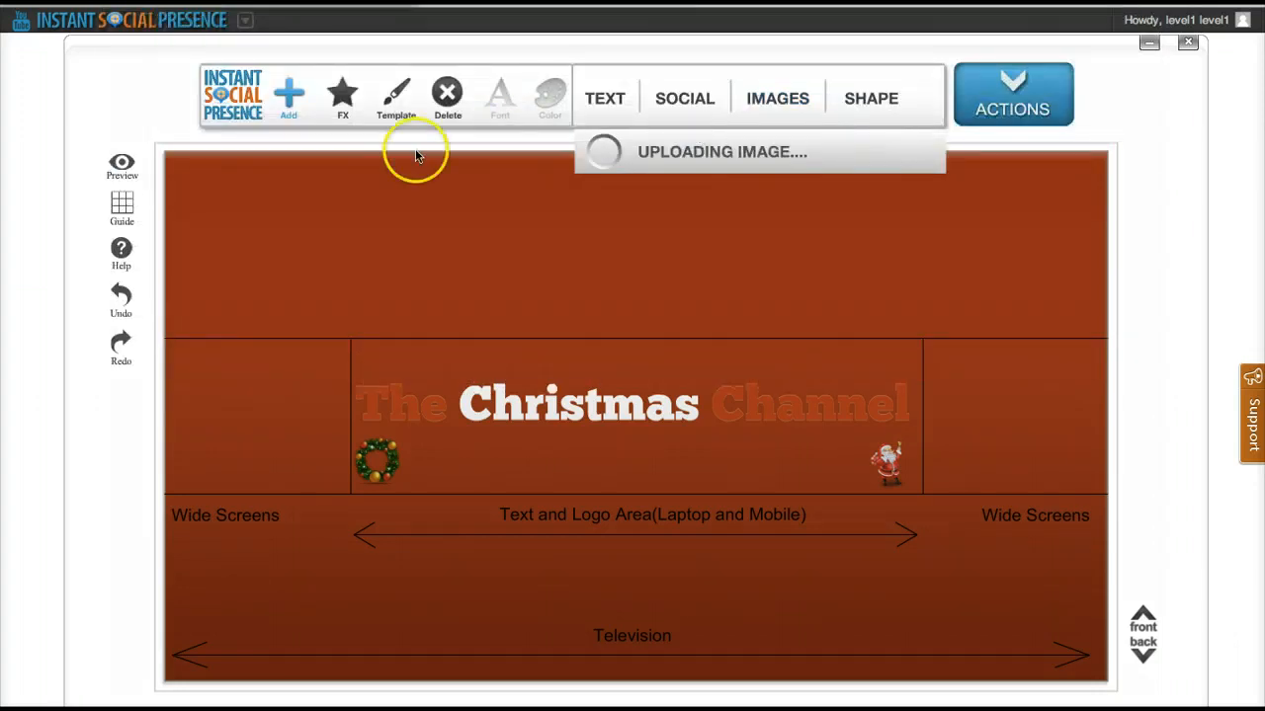
{"action": "left_click_drag", "start_coordinate": [219, 180], "coordinate": [407, 252]}
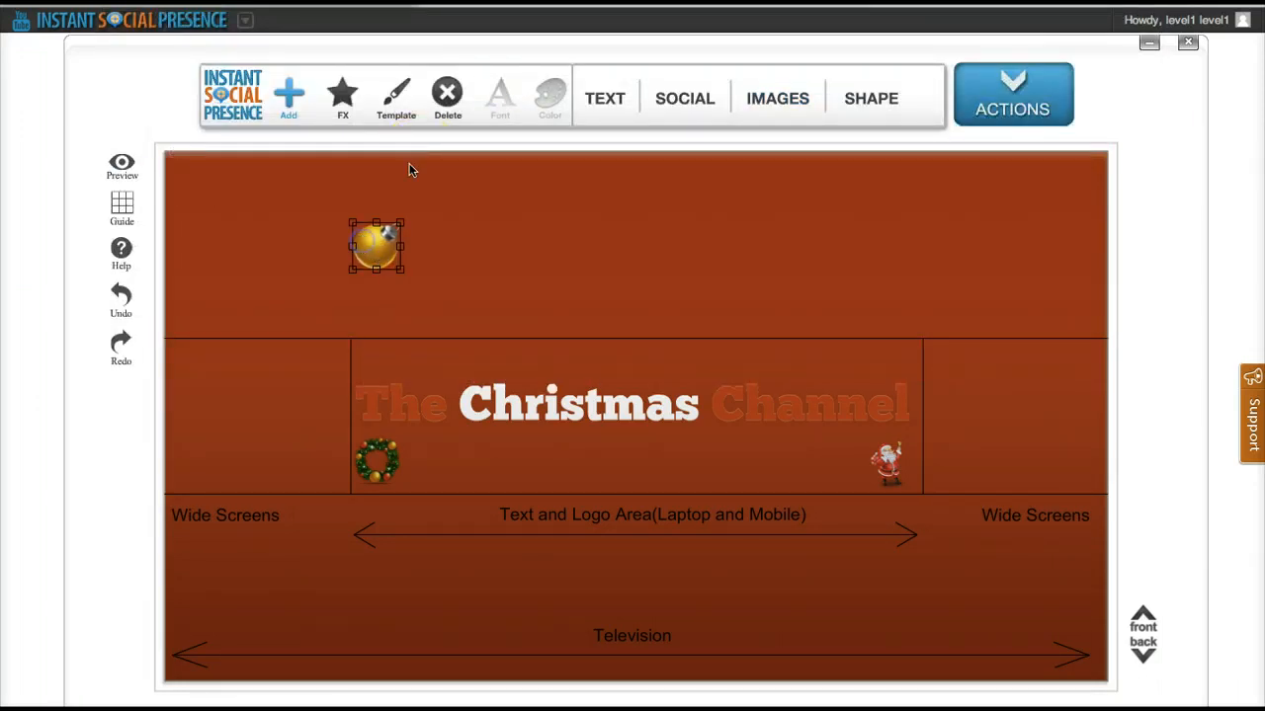
{"action": "left_click", "coordinate": [790, 100]}
{"action": "left_click", "coordinate": [957, 28]}
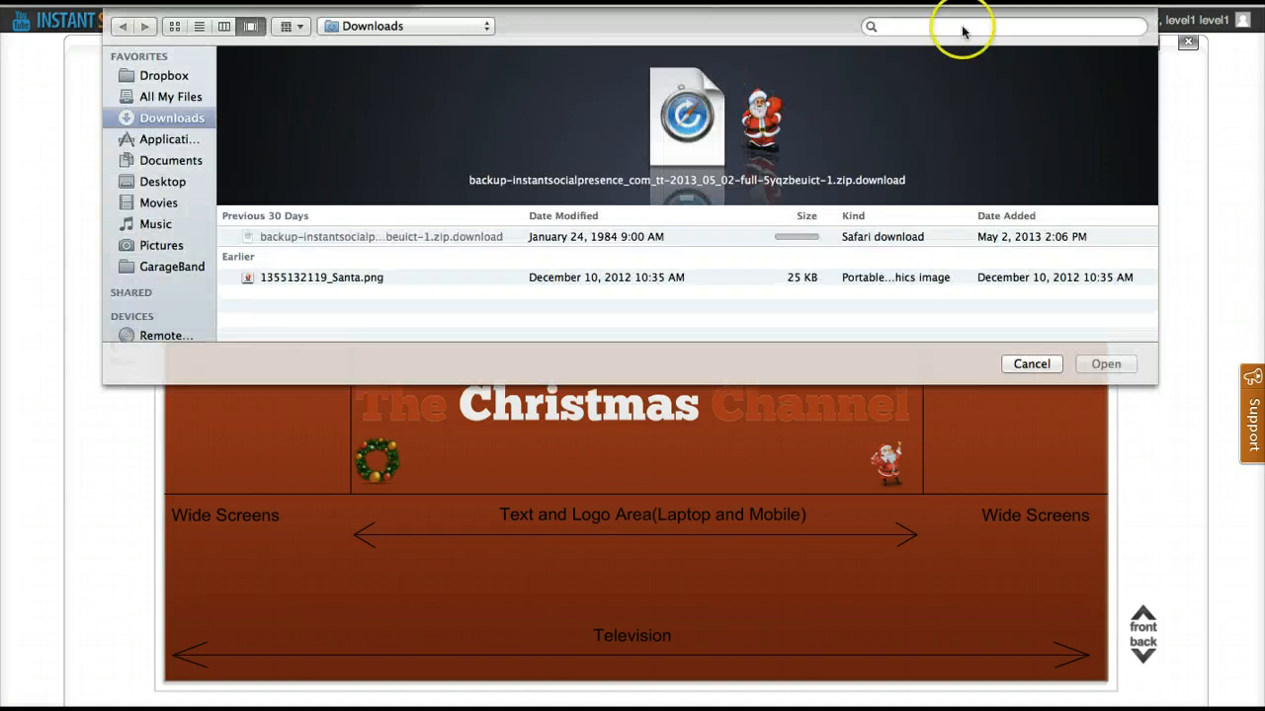
{"action": "type", "text": "ball"}
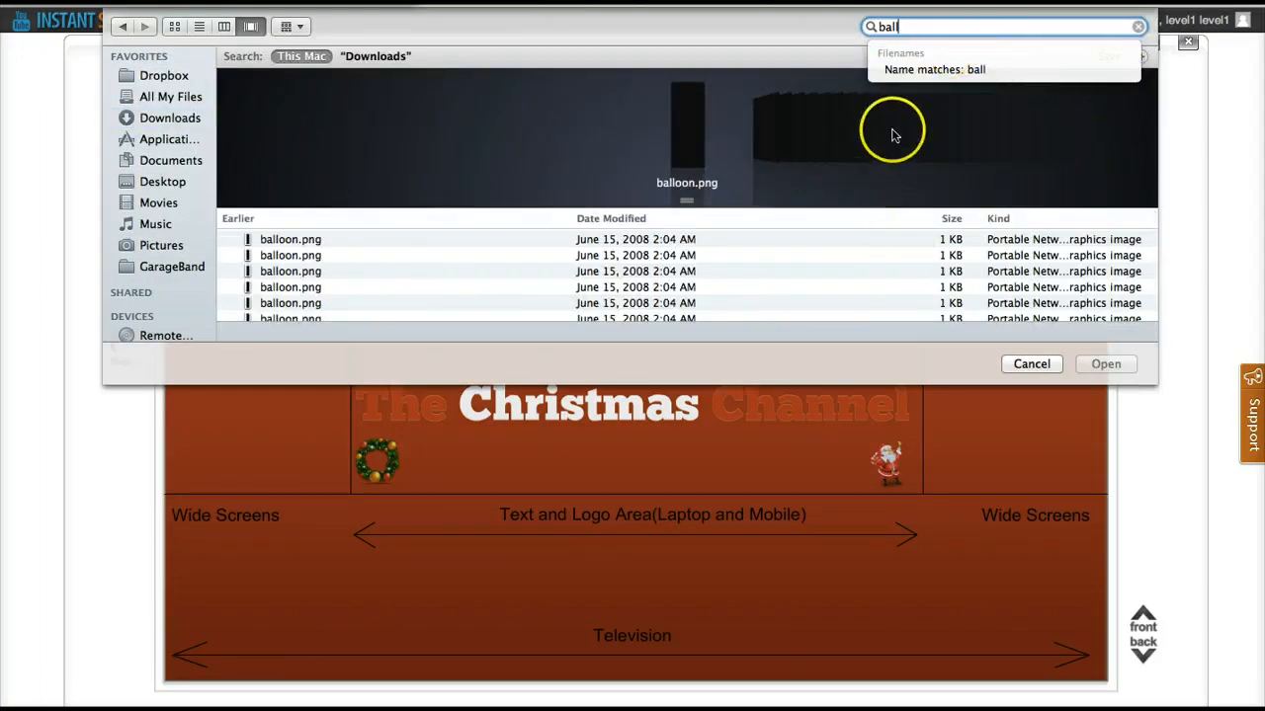
{"action": "scroll", "coordinate": [894, 134], "scroll_direction": "right", "scroll_amount": 10}
{"action": "scroll", "coordinate": [894, 134], "scroll_direction": "right", "scroll_amount": 10}
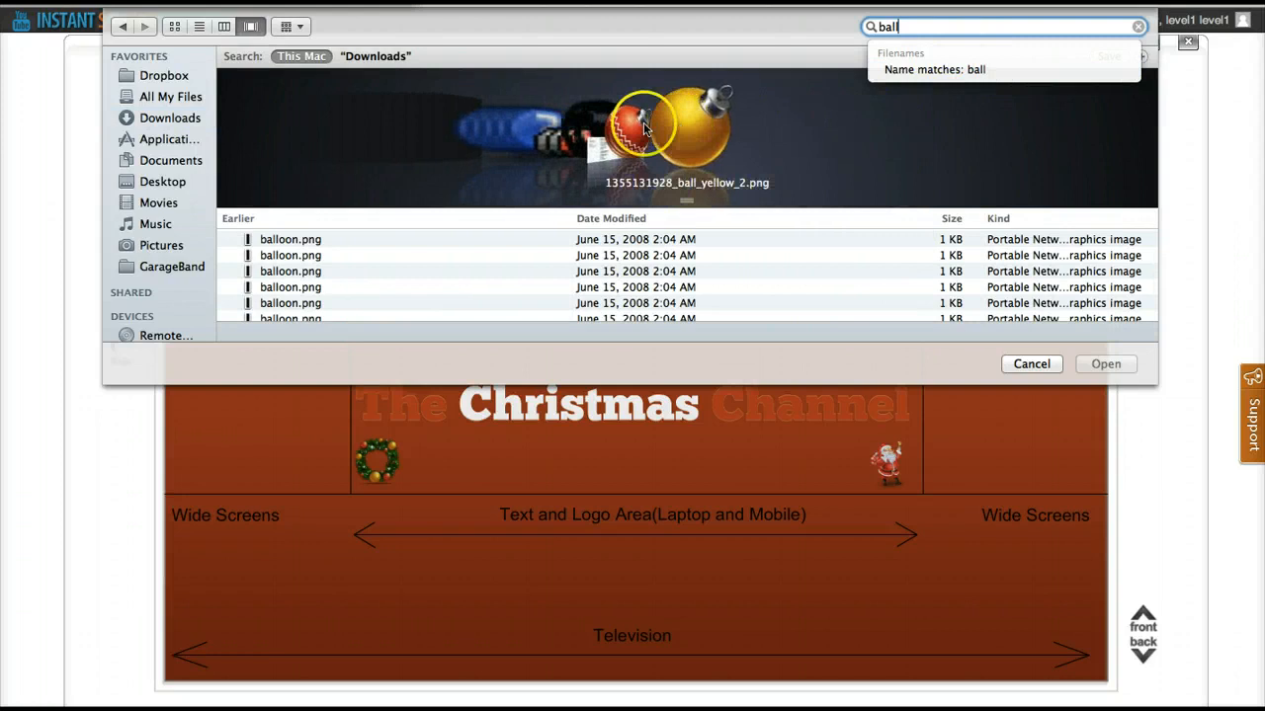
{"action": "left_click", "coordinate": [644, 126]}
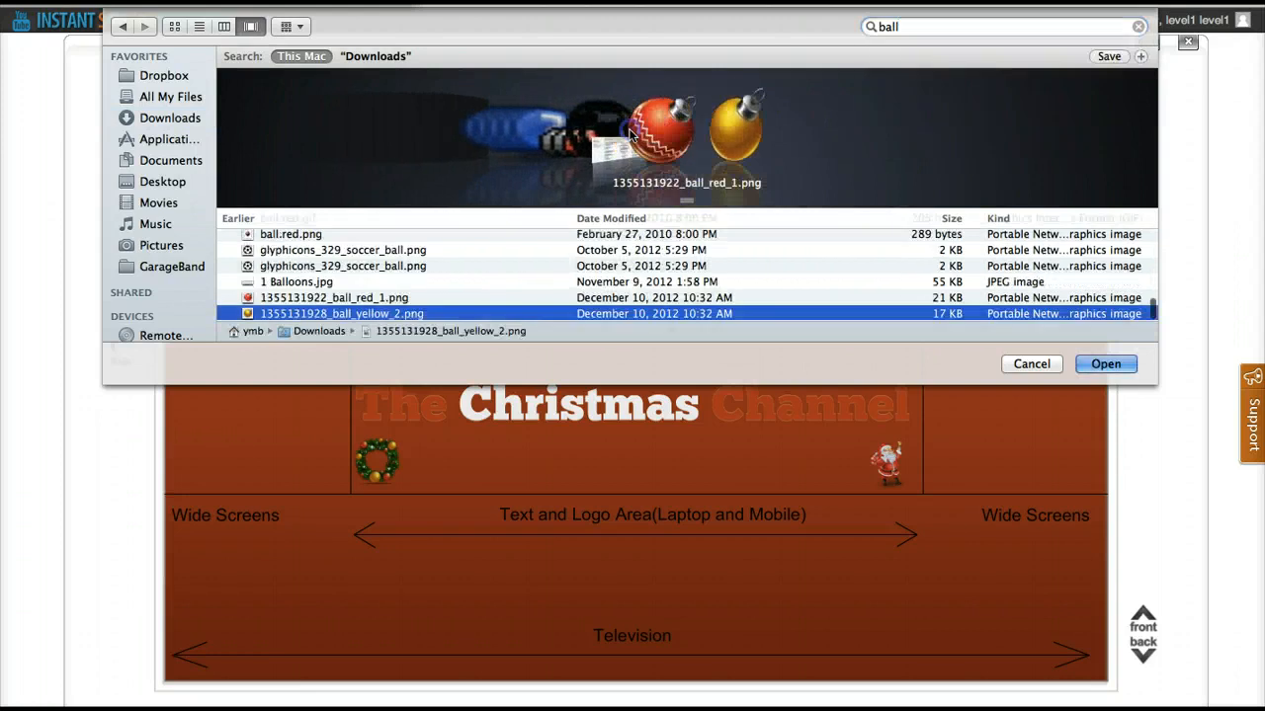
{"action": "left_click", "coordinate": [1105, 364]}
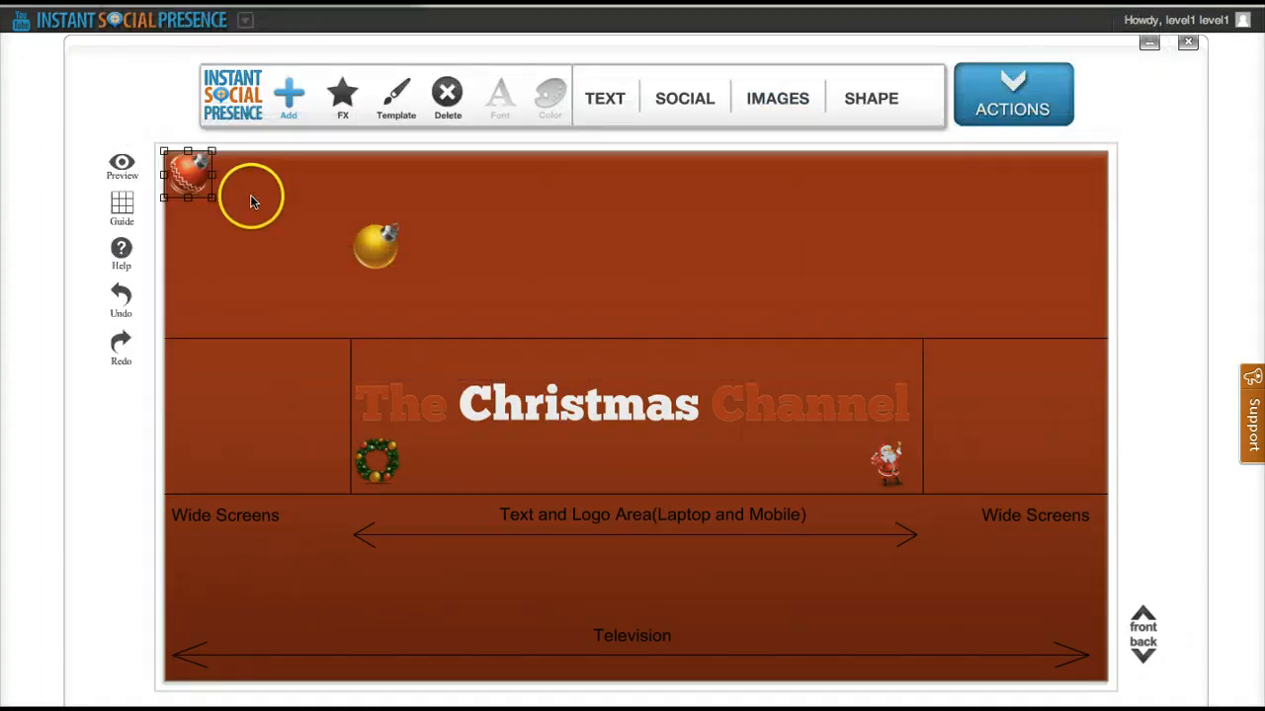
Place the large red ornament in the upper-left corner of the canvas and a much smaller copy of it just below.
{"action": "left_click_drag", "start_coordinate": [192, 179], "coordinate": [296, 265]}
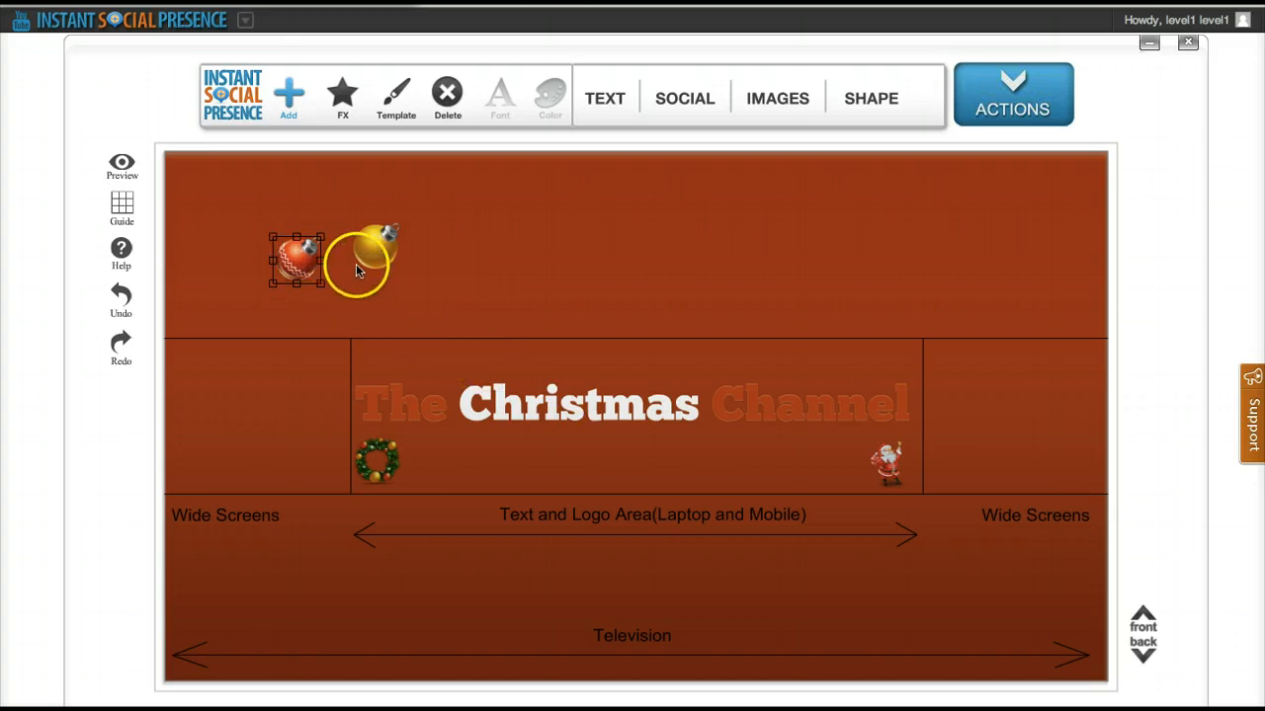
{"action": "left_click_drag", "start_coordinate": [296, 262], "coordinate": [258, 220]}
{"action": "left_click", "coordinate": [382, 245]}
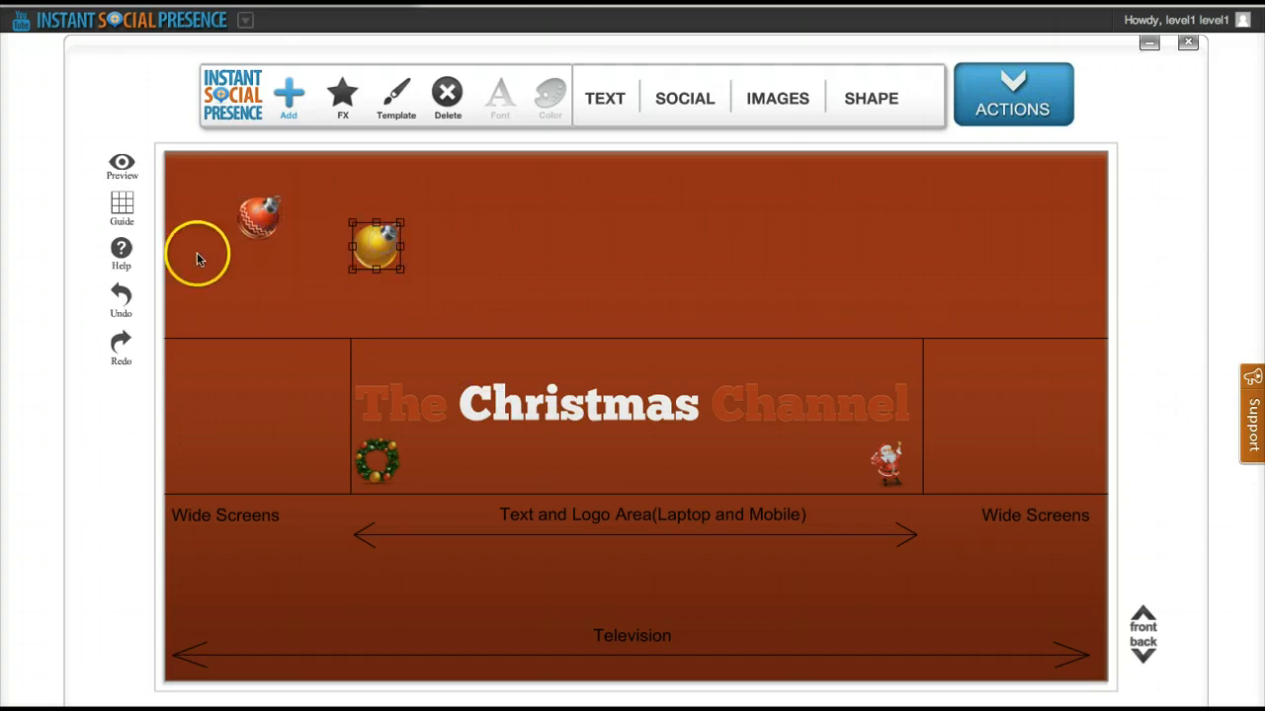
{"action": "left_click", "coordinate": [261, 228]}
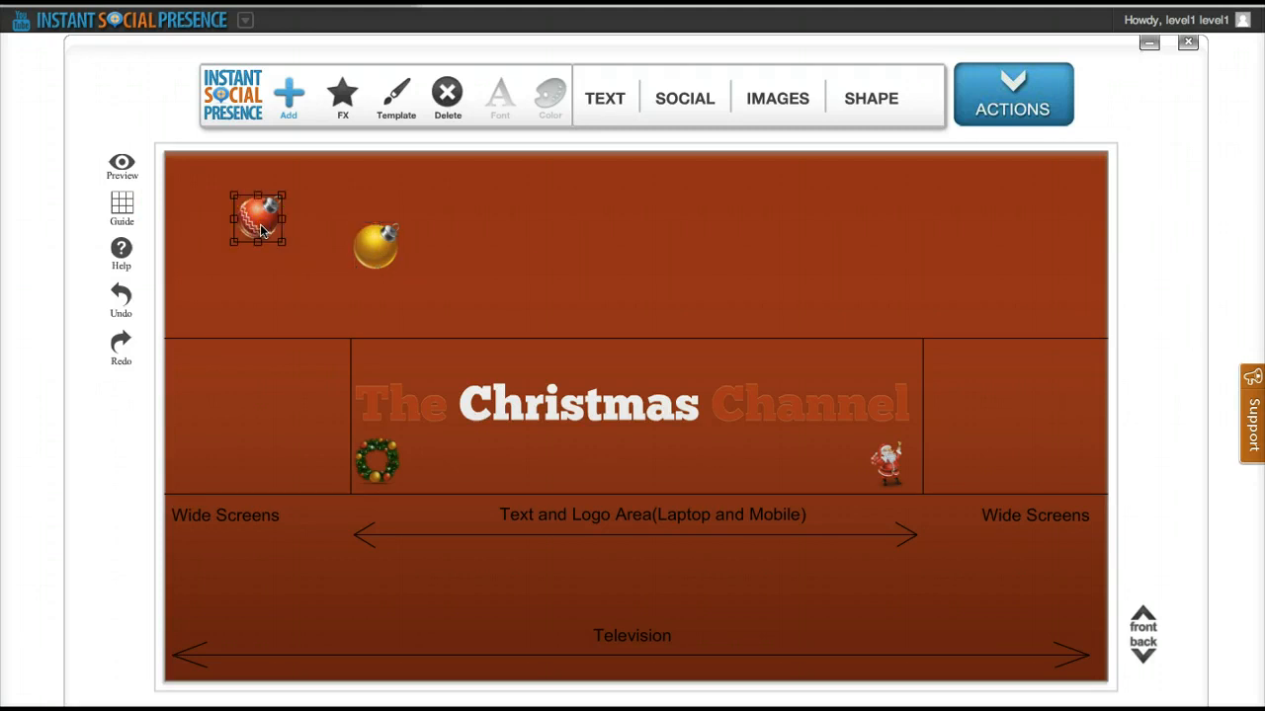
{"action": "left_click", "coordinate": [232, 200]}
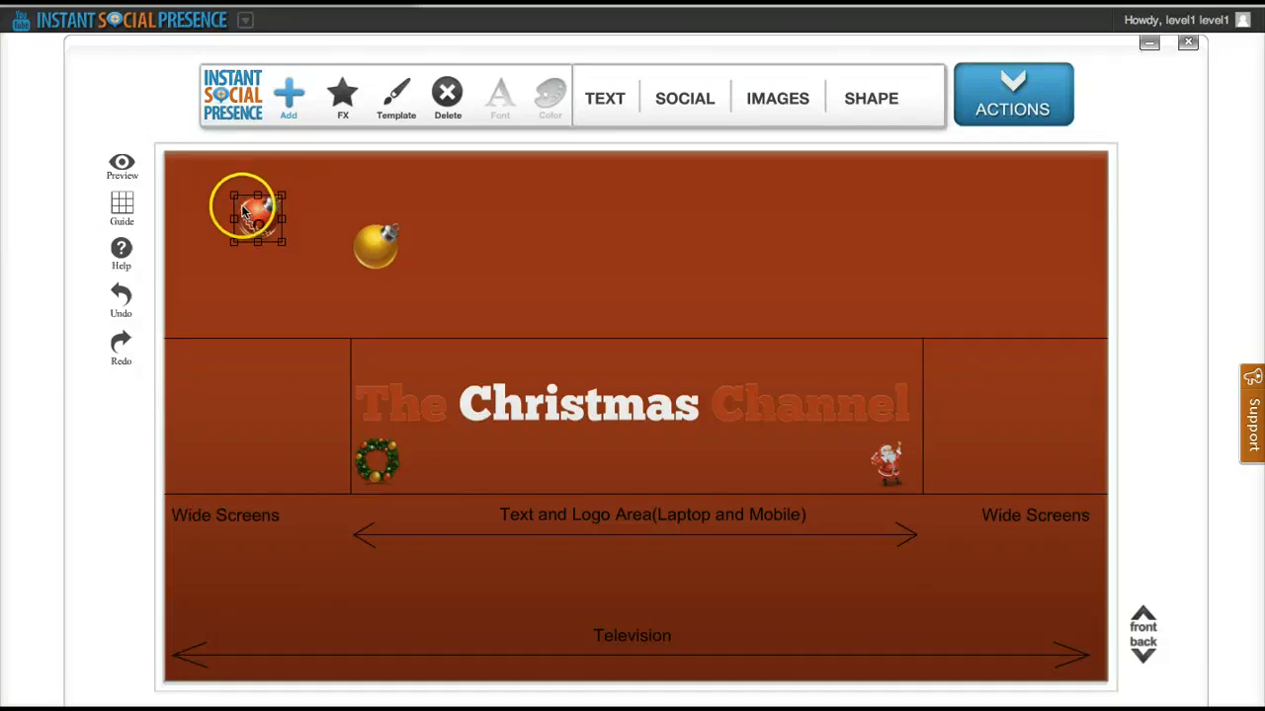
{"action": "left_click", "coordinate": [259, 245]}
{"action": "left_click_drag", "start_coordinate": [262, 240], "coordinate": [199, 185]}
{"action": "left_click", "coordinate": [218, 248]}
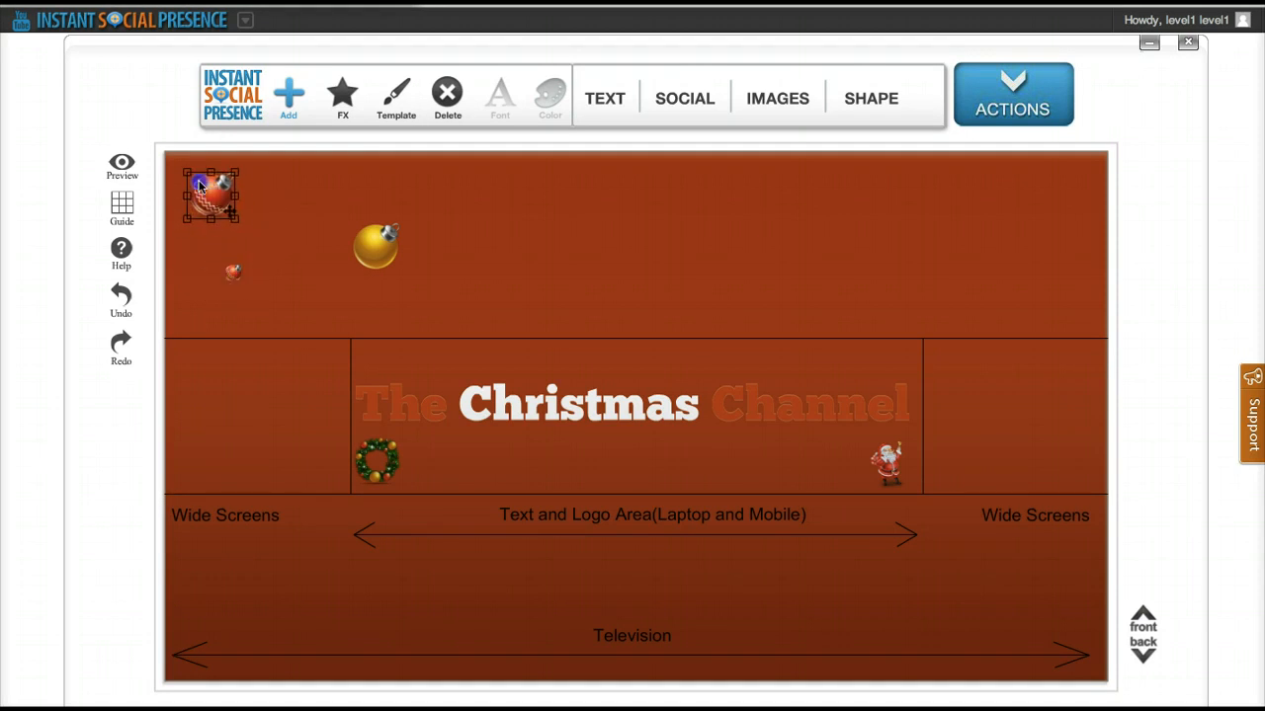
Duplicate the yellow ornament twice, shrink the copies, and place them beside and below the large red ornament.
{"action": "left_click", "coordinate": [372, 247]}
{"action": "left_click", "coordinate": [439, 271]}
{"action": "left_click_drag", "start_coordinate": [377, 247], "coordinate": [257, 168]}
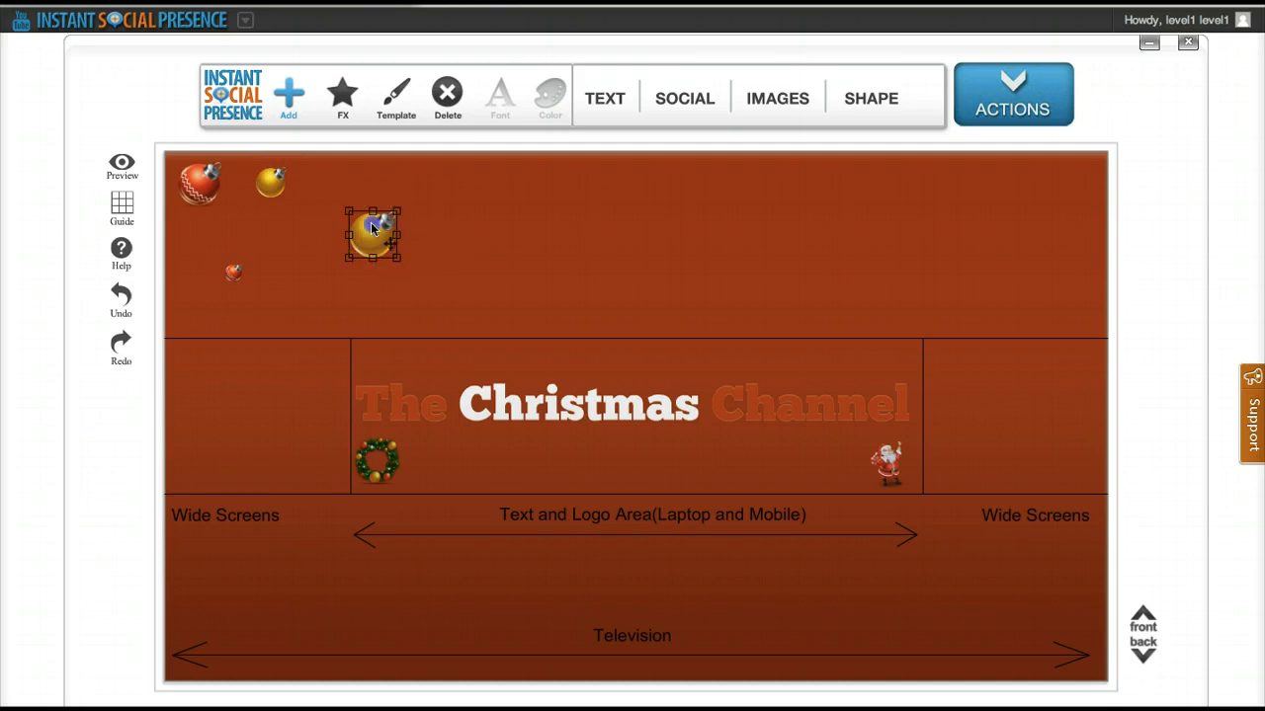
{"action": "left_click_drag", "start_coordinate": [387, 257], "coordinate": [283, 260]}
{"action": "left_click_drag", "start_coordinate": [246, 218], "coordinate": [253, 227]}
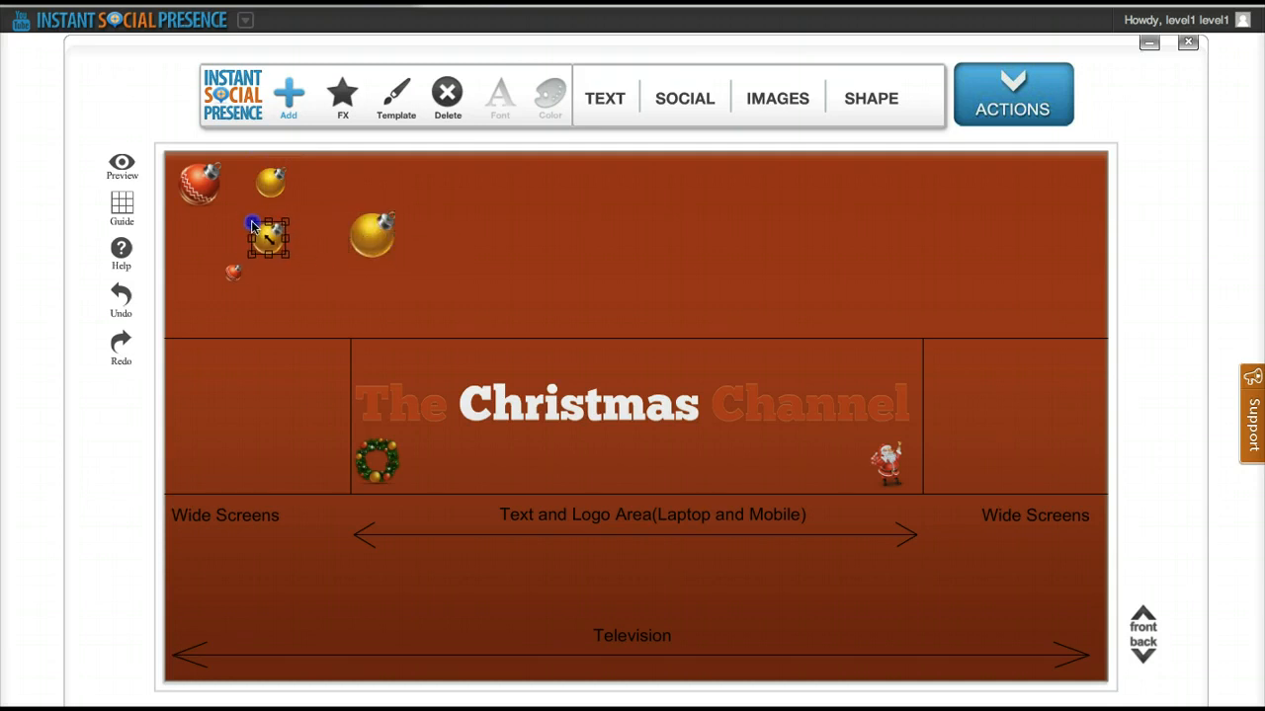
Add a smaller copy of the red ornament and gather it with the two small yellow ornaments around the large red one.
{"action": "left_click", "coordinate": [211, 187]}
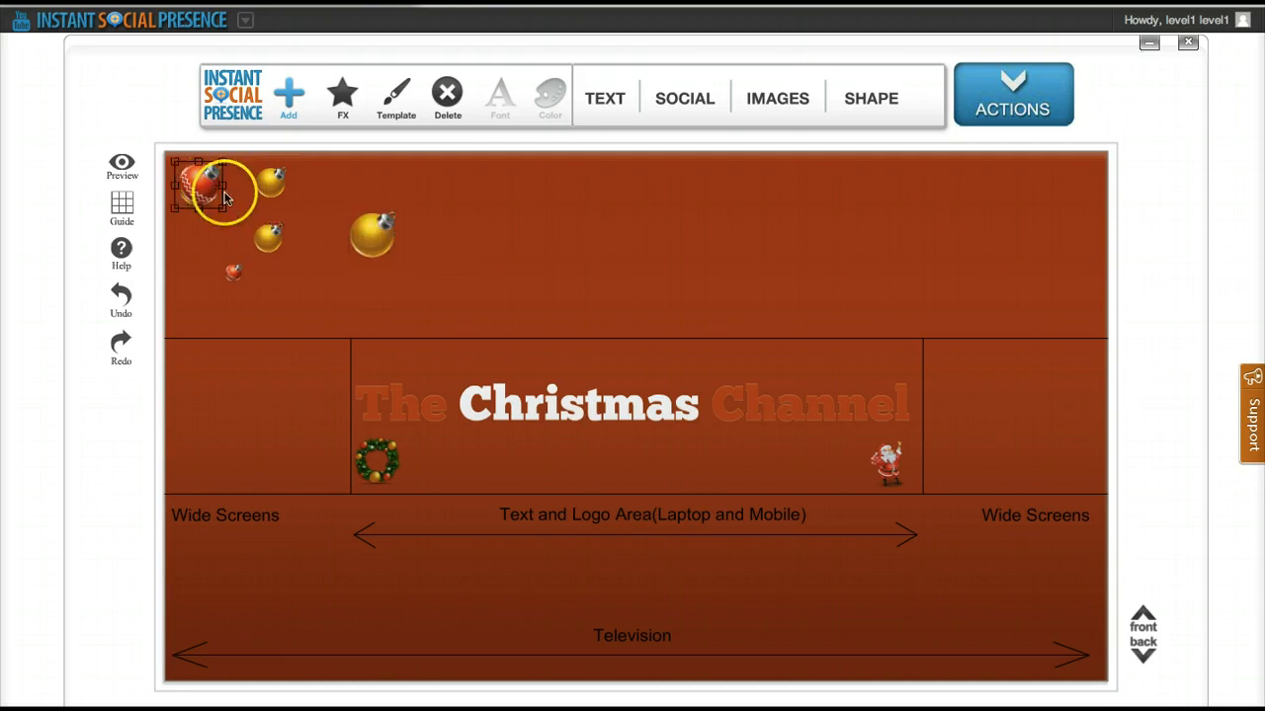
{"action": "left_click_drag", "start_coordinate": [194, 174], "coordinate": [248, 190]}
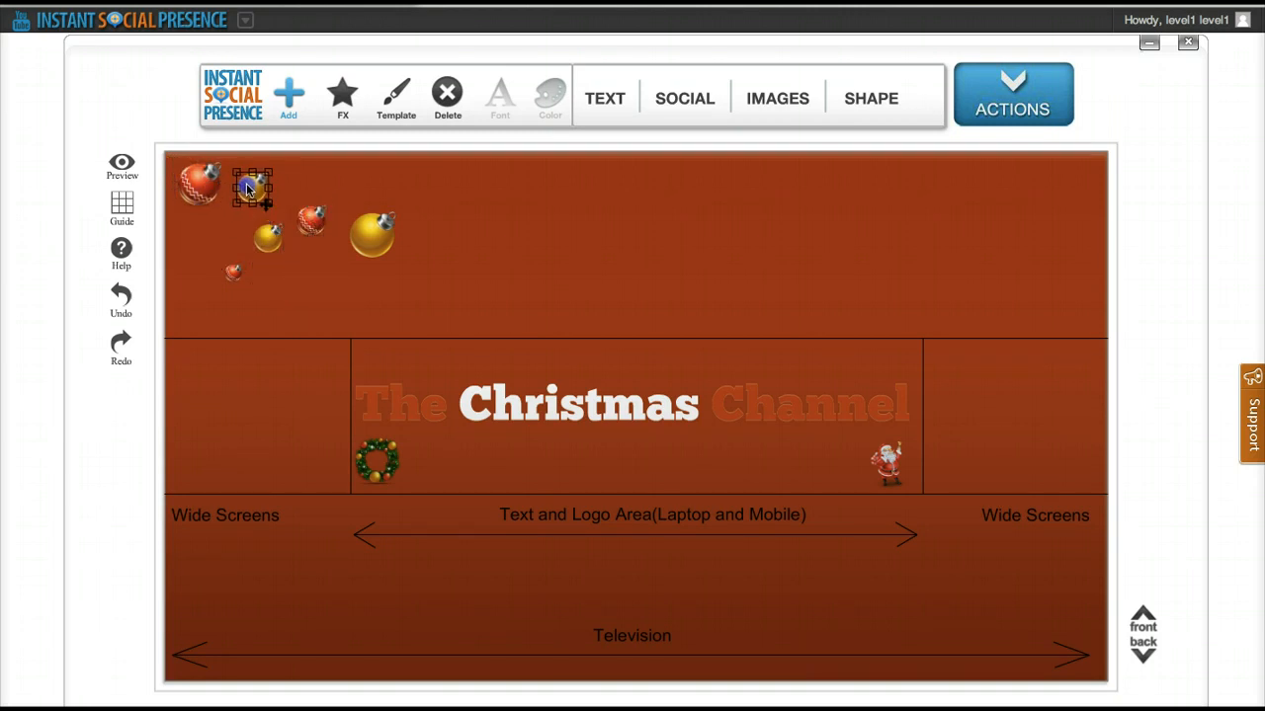
{"action": "left_click_drag", "start_coordinate": [266, 247], "coordinate": [227, 241]}
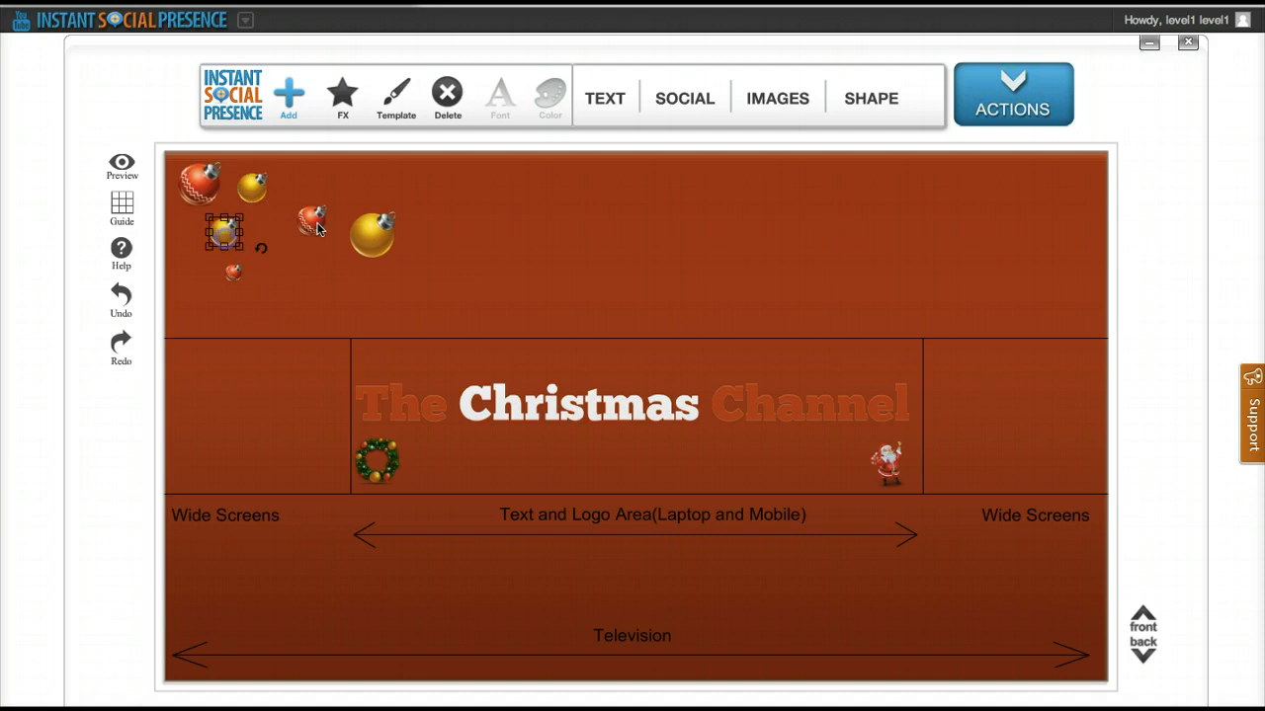
{"action": "left_click", "coordinate": [316, 227]}
{"action": "left_click_drag", "start_coordinate": [316, 227], "coordinate": [287, 225]}
Add the large yellow ornament to the cluster, bring the overlapping ornaments forward, and set the smaller red one just above it.
{"action": "left_click_drag", "start_coordinate": [372, 234], "coordinate": [271, 212]}
{"action": "left_click", "coordinate": [271, 234]}
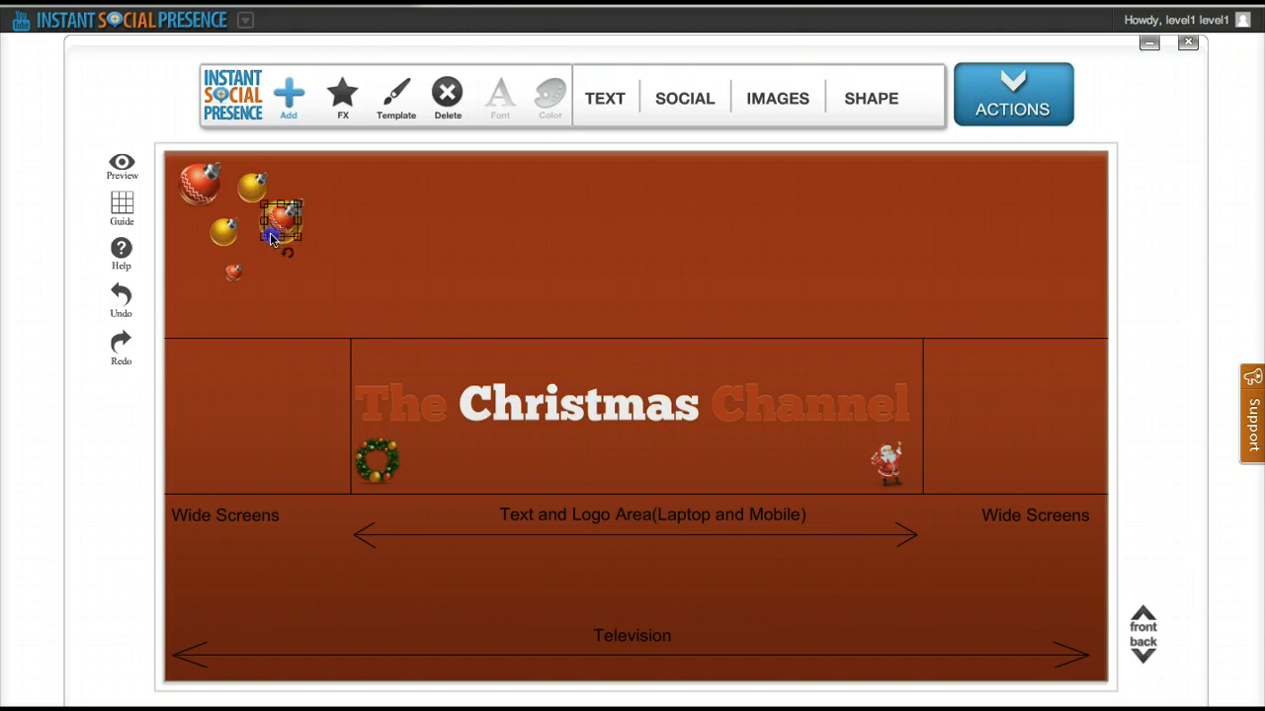
{"action": "left_click_drag", "start_coordinate": [282, 222], "coordinate": [308, 233]}
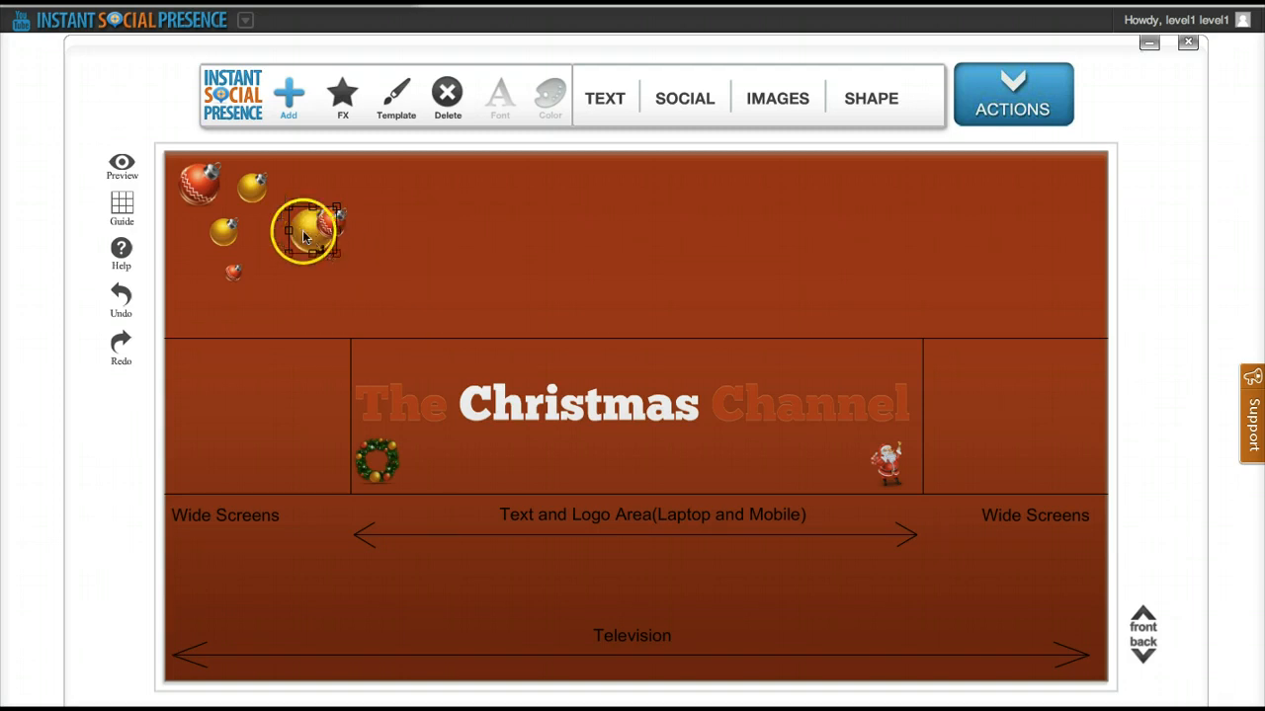
{"action": "left_click", "coordinate": [1143, 619]}
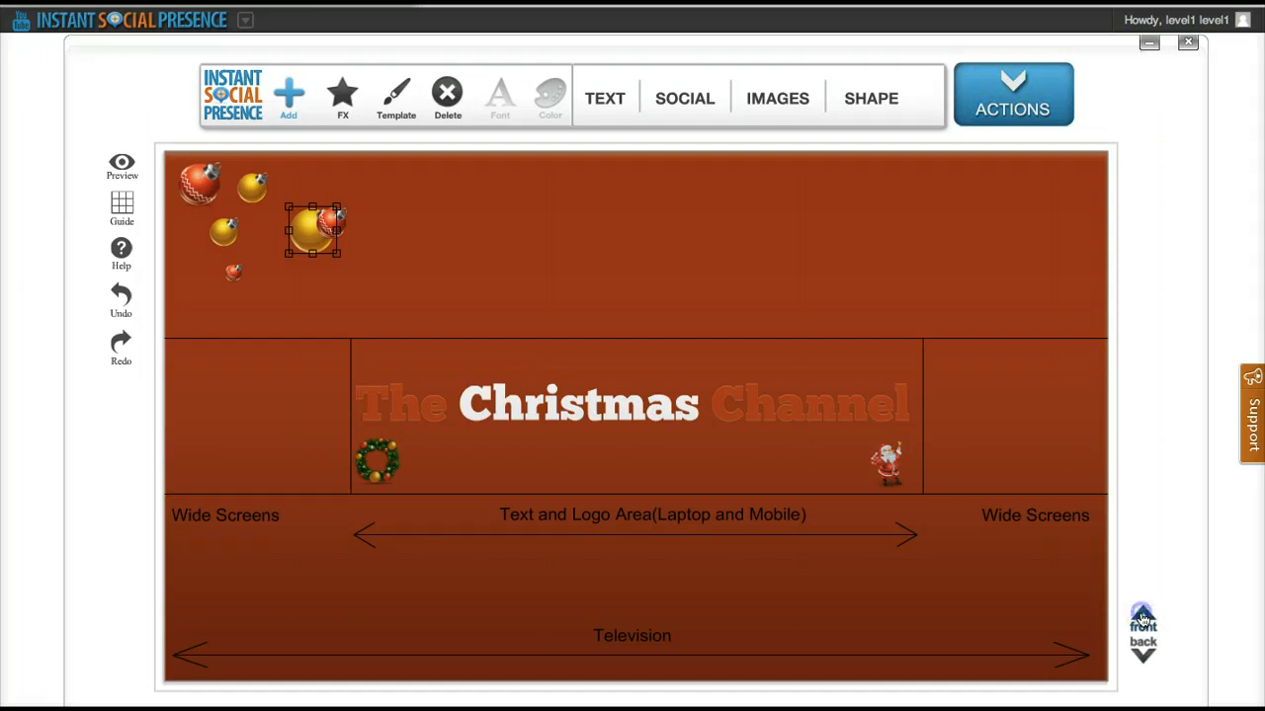
{"action": "mouse_move", "coordinate": [312, 224]}
{"action": "left_mouse_down"}
{"action": "mouse_move", "coordinate": [351, 224]}
{"action": "mouse_move", "coordinate": [277, 230]}
{"action": "mouse_move", "coordinate": [334, 226]}
{"action": "mouse_move", "coordinate": [286, 246]}
{"action": "mouse_move", "coordinate": [311, 248]}
{"action": "left_mouse_up"}
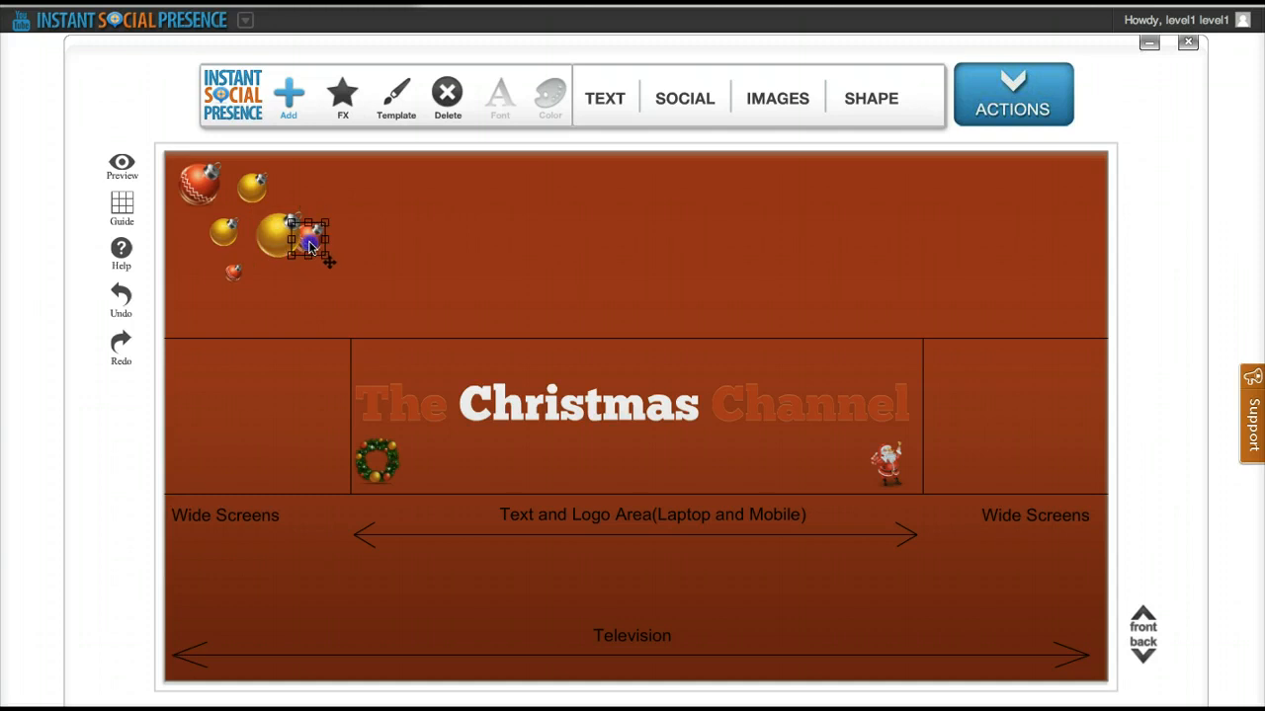
{"action": "left_click", "coordinate": [1141, 615]}
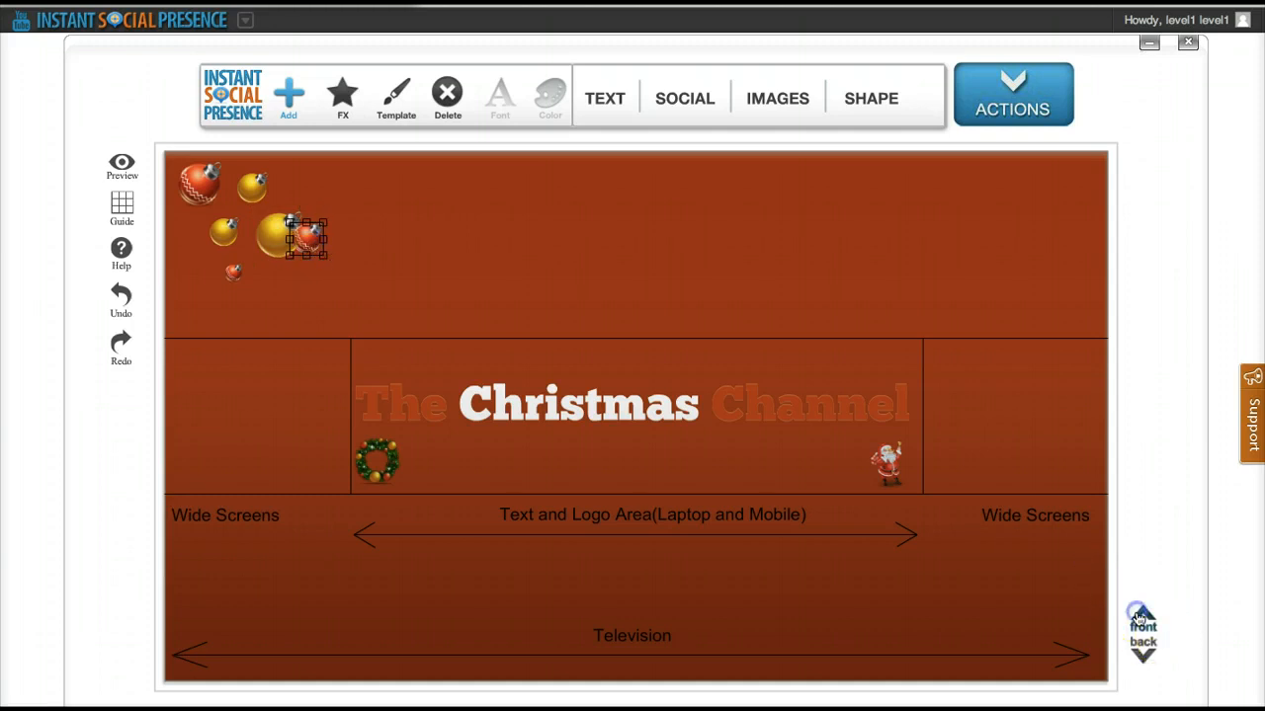
{"action": "left_click_drag", "start_coordinate": [296, 245], "coordinate": [284, 199]}
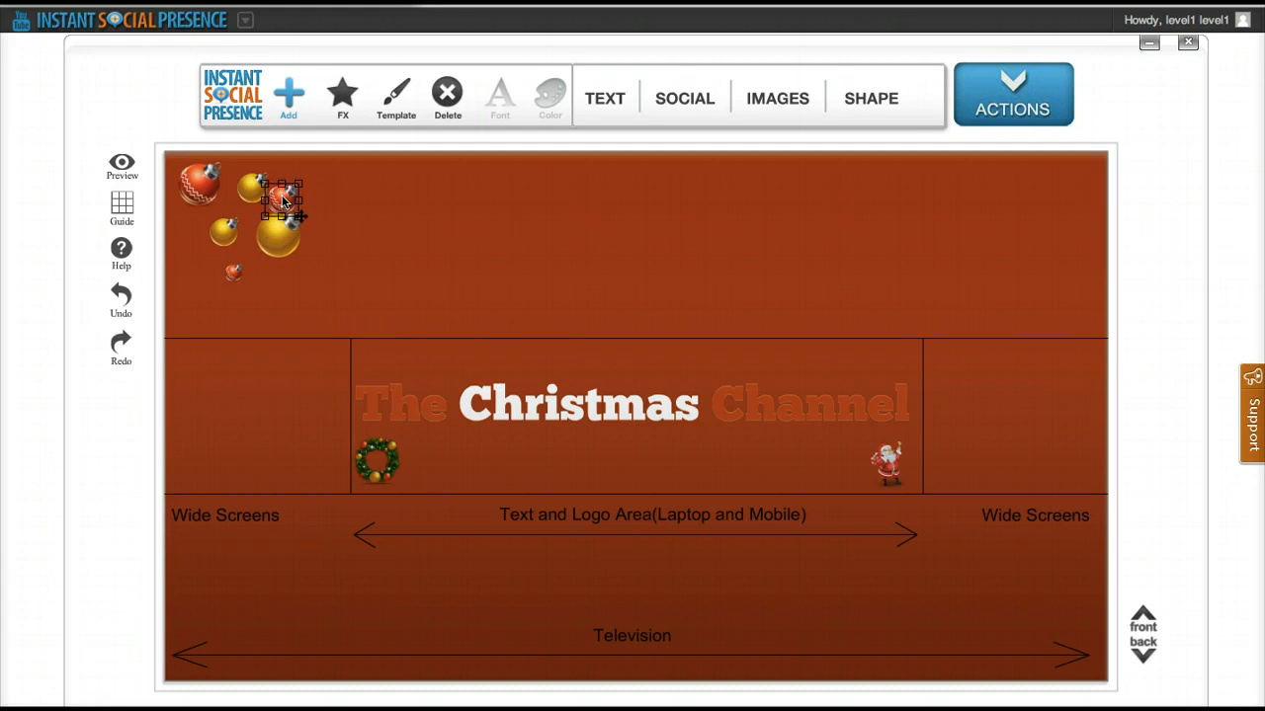
Deselect the ornaments, start another image upload, and search the files for "hat".
{"action": "left_click", "coordinate": [460, 273]}
{"action": "left_click", "coordinate": [777, 99]}
{"action": "left_click", "coordinate": [882, 32]}
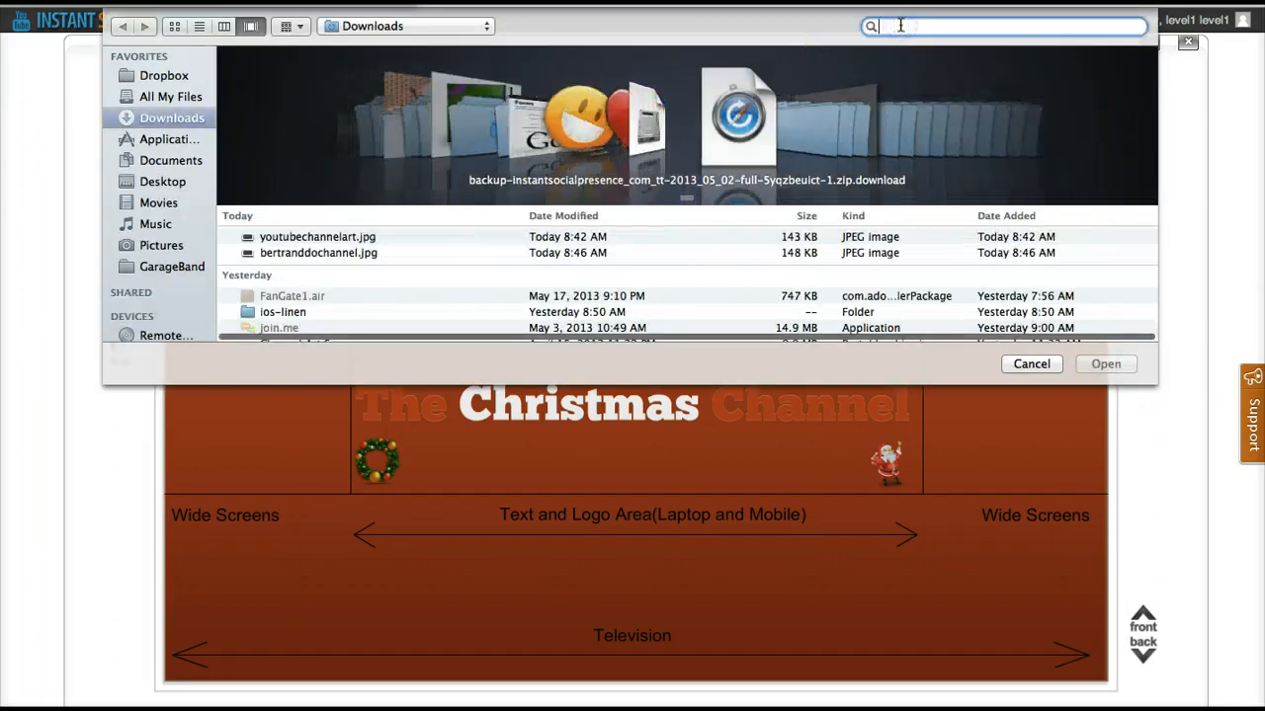
{"action": "type", "text": "hat"}
{"action": "left_click", "coordinate": [819, 121]}
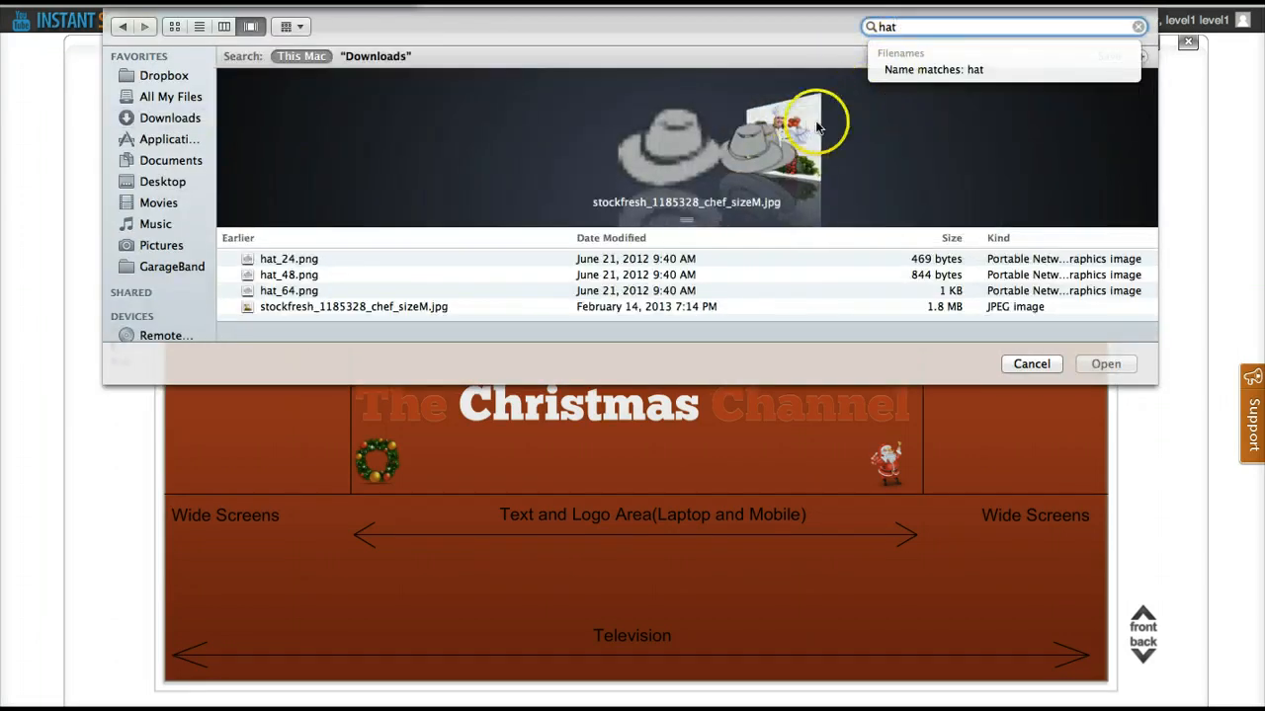
{"action": "key", "text": "BackSpace"}
{"action": "key", "text": "BackSpace"}
{"action": "key", "text": "BackSpace"}
Search the files for "christmas" and upload the Santa hat image to the design.
{"action": "type", "text": "christmas"}
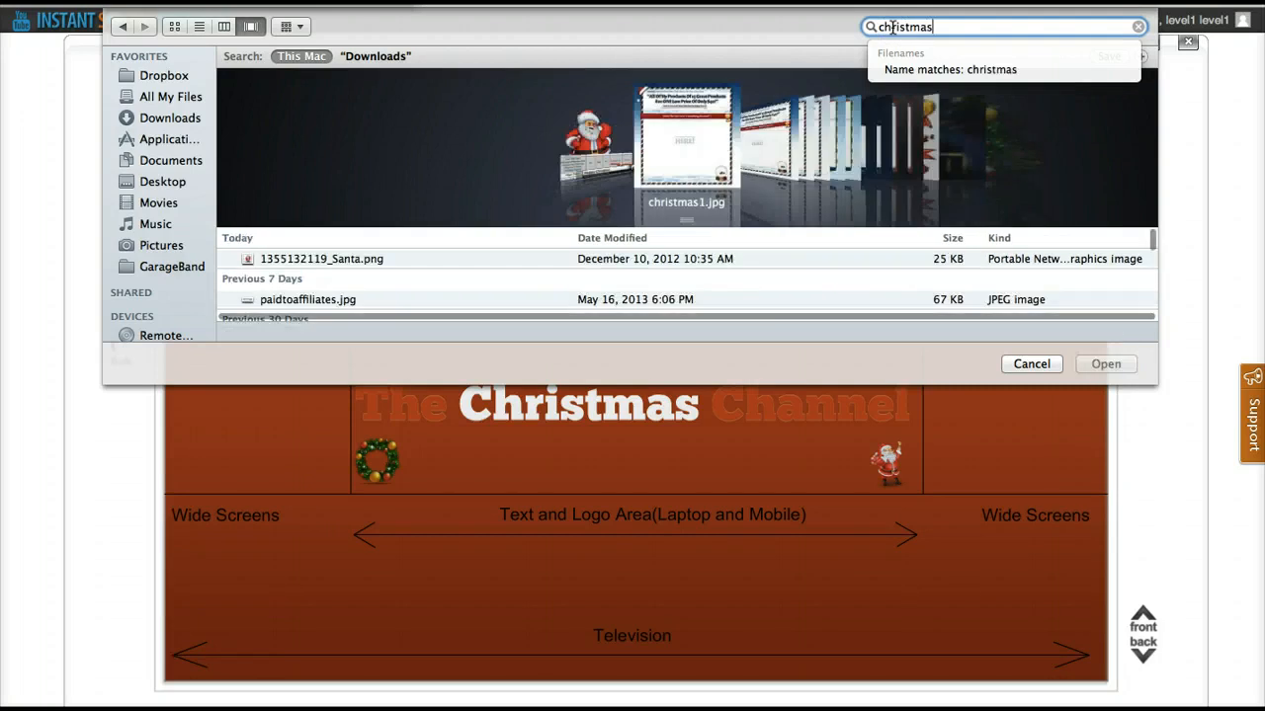
{"action": "left_click", "coordinate": [819, 170]}
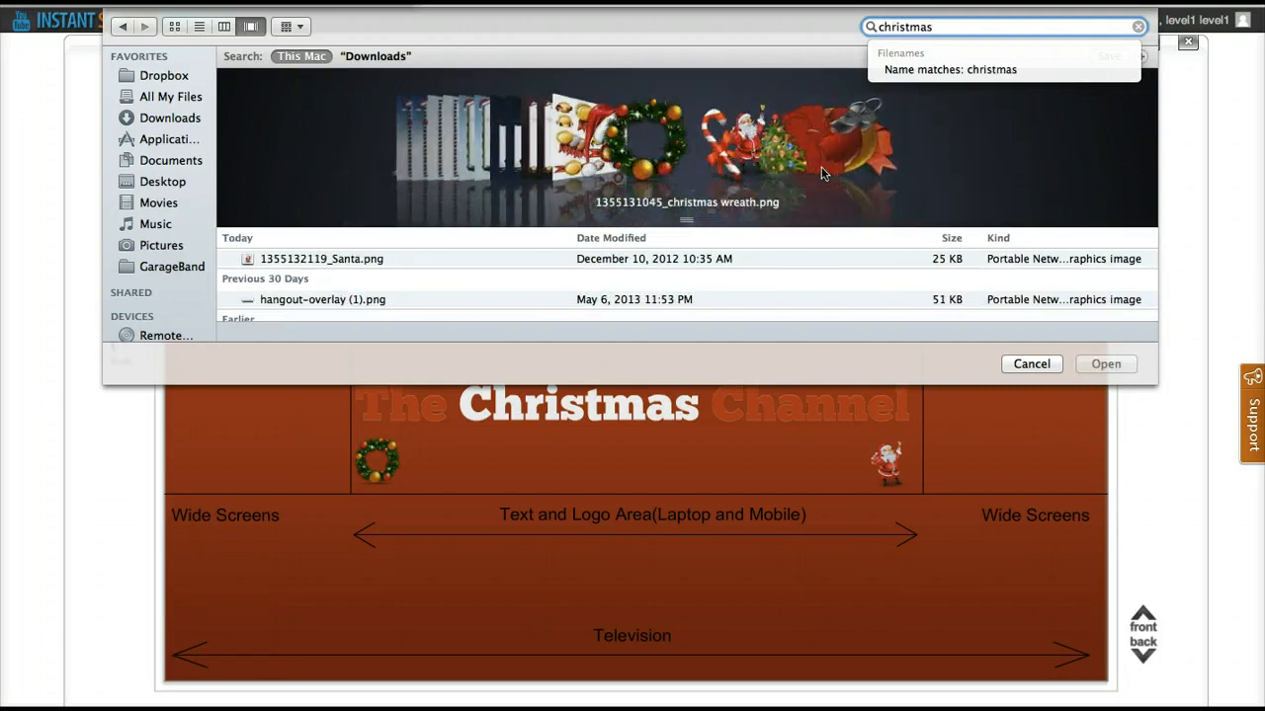
{"action": "left_click", "coordinate": [726, 138]}
{"action": "double_click", "coordinate": [726, 138]}
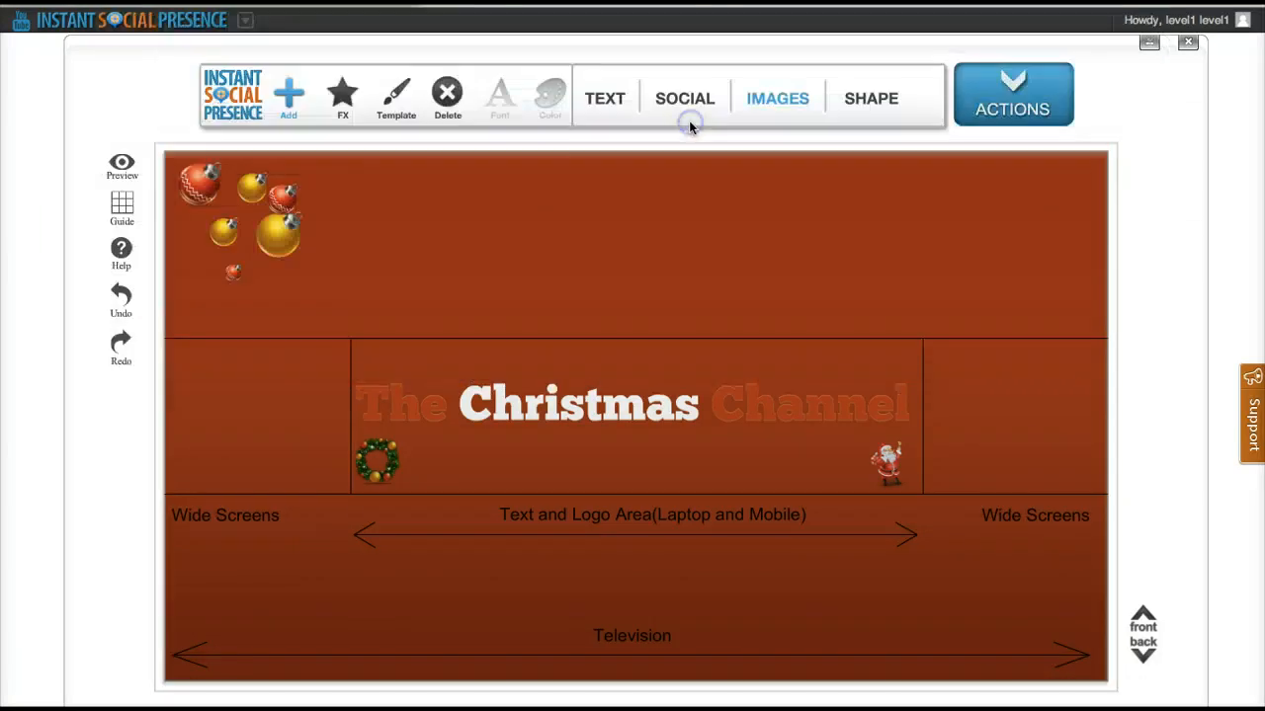
Rotate the Santa hat clockwise and place it just above the word "Christmas" in the title.
{"action": "left_click_drag", "start_coordinate": [198, 173], "coordinate": [549, 420]}
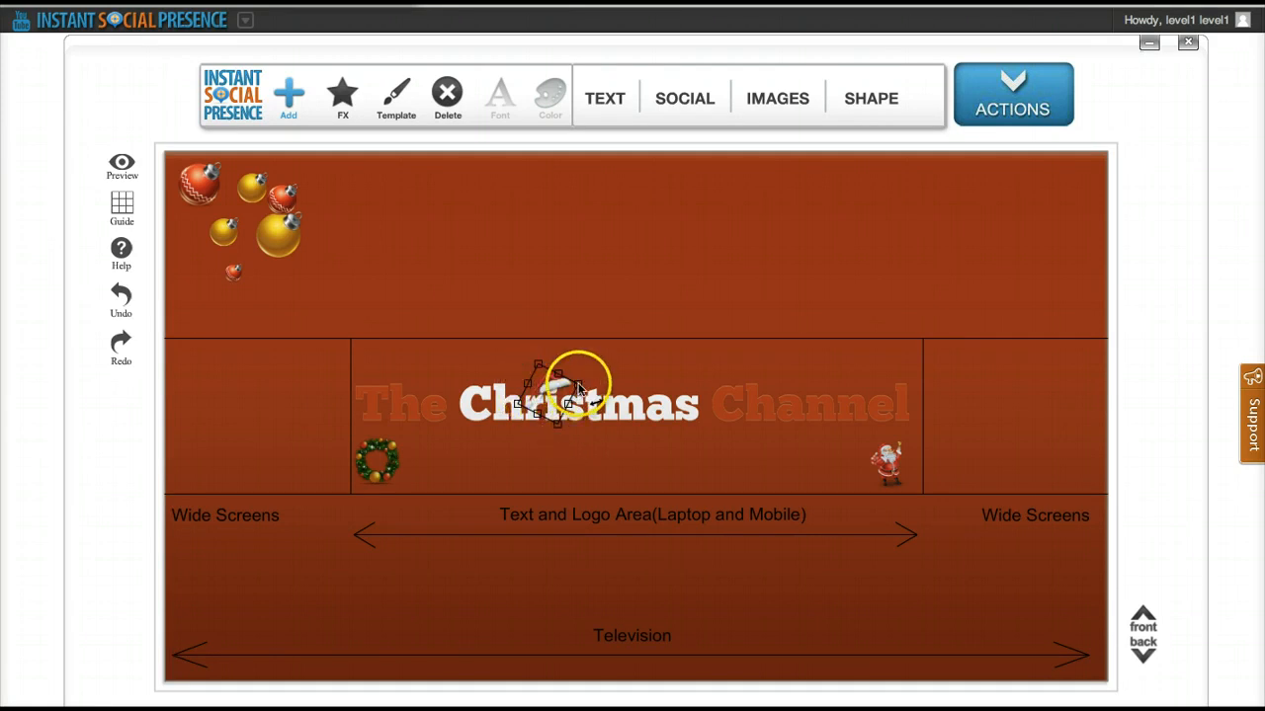
{"action": "left_click_drag", "start_coordinate": [559, 432], "coordinate": [570, 368]}
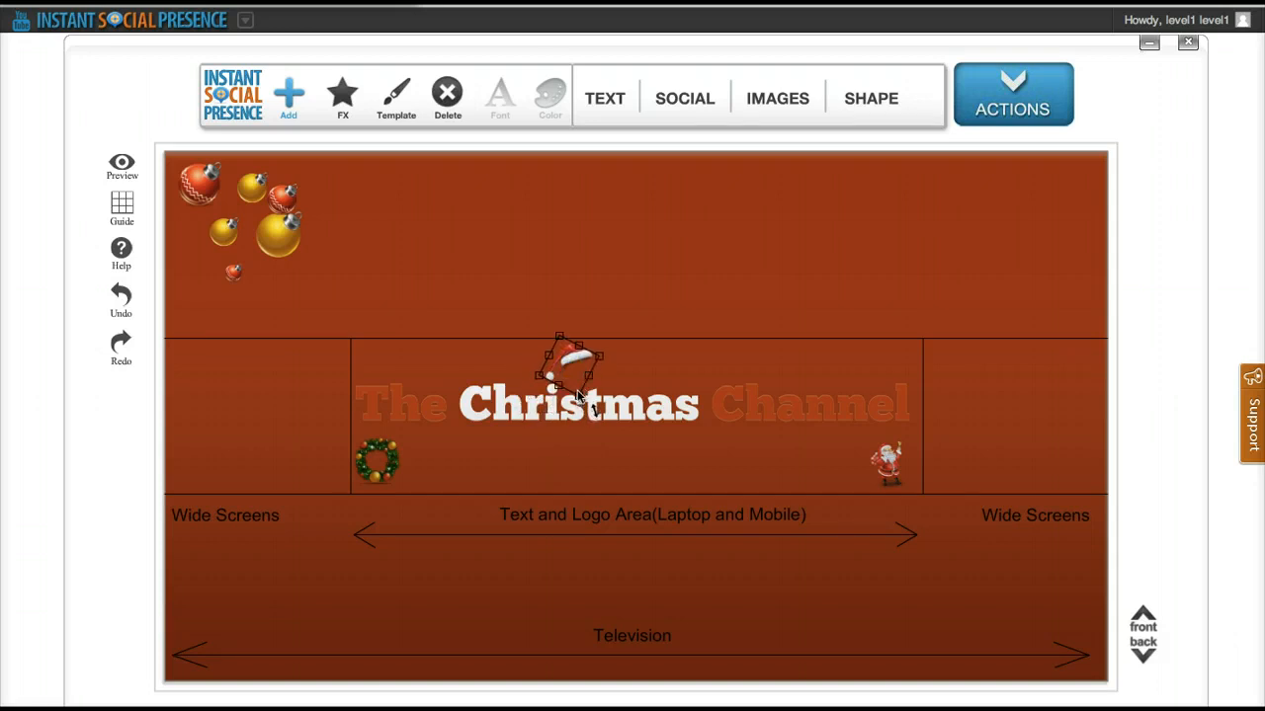
{"action": "left_click", "coordinate": [579, 388]}
{"action": "left_click", "coordinate": [573, 359]}
{"action": "left_click_drag", "start_coordinate": [573, 362], "coordinate": [699, 278]}
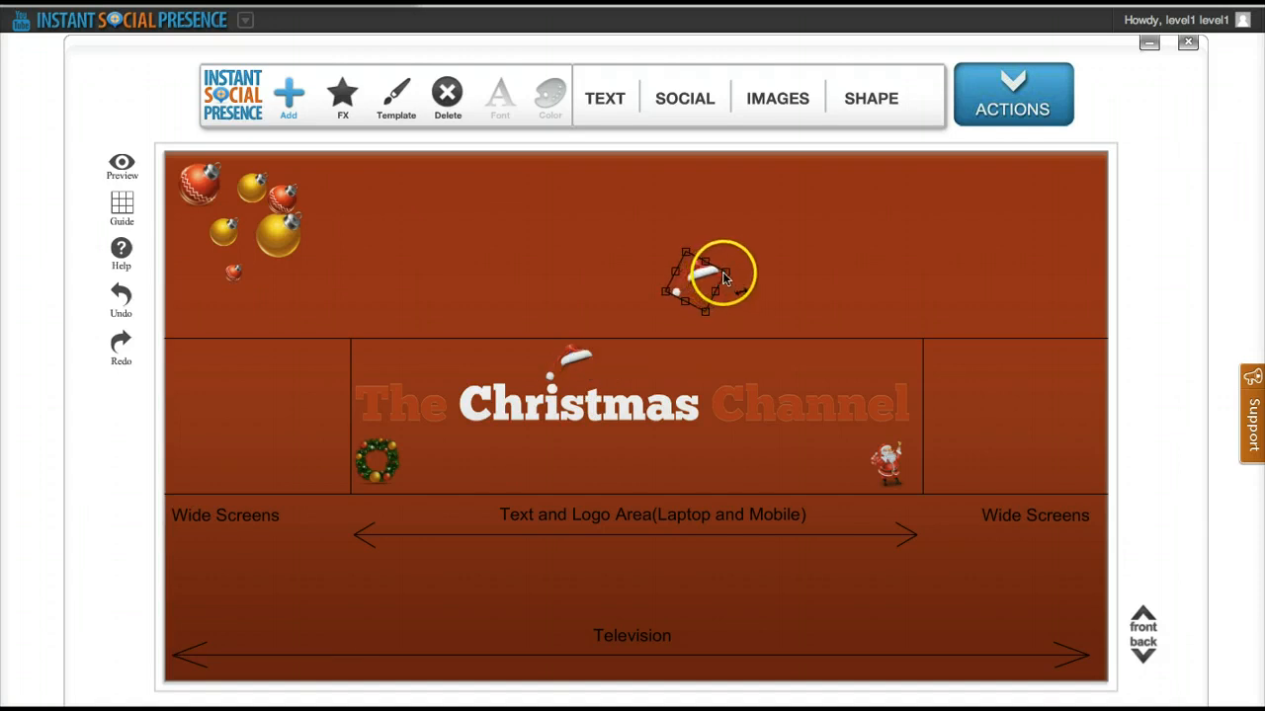
{"action": "mouse_move", "coordinate": [725, 275]}
{"action": "left_mouse_down"}
{"action": "mouse_move", "coordinate": [710, 292]}
{"action": "mouse_move", "coordinate": [726, 277]}
{"action": "left_mouse_up"}
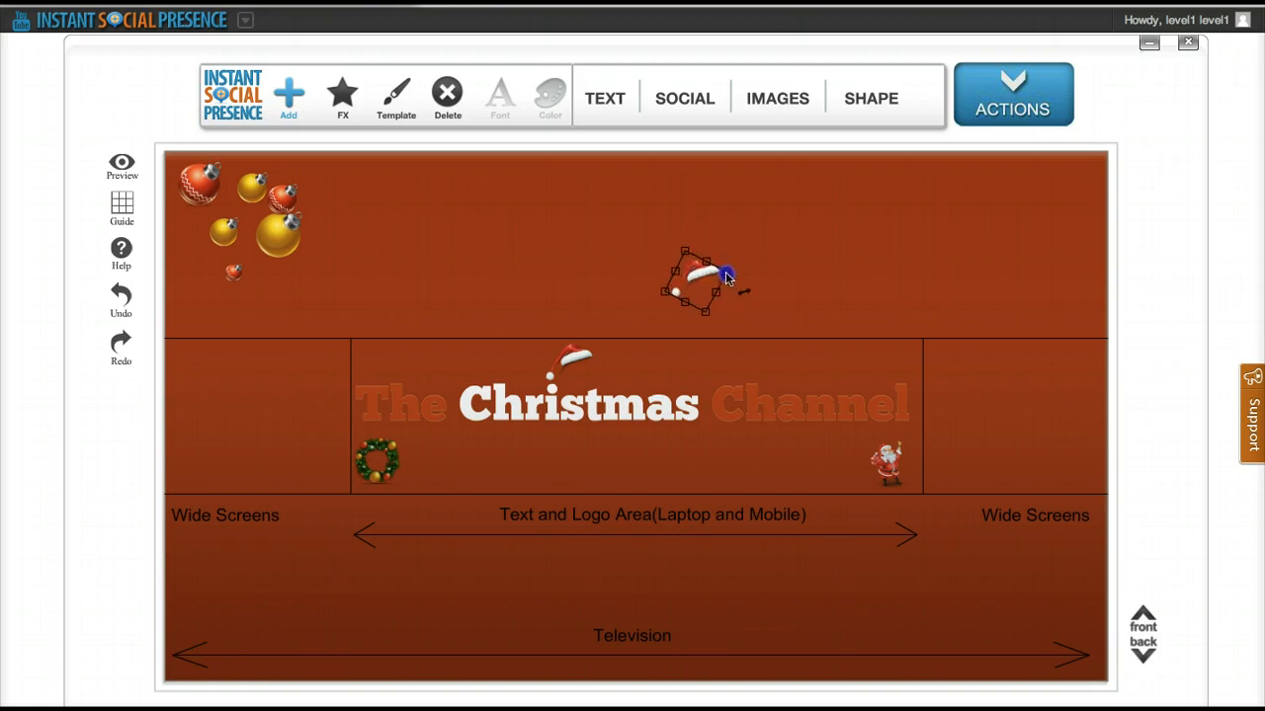
{"action": "left_click", "coordinate": [447, 94]}
Tilt the Santa hat and seat it on the letters "st" of "Christmas", leaving it deselected.
{"action": "left_click", "coordinate": [578, 367]}
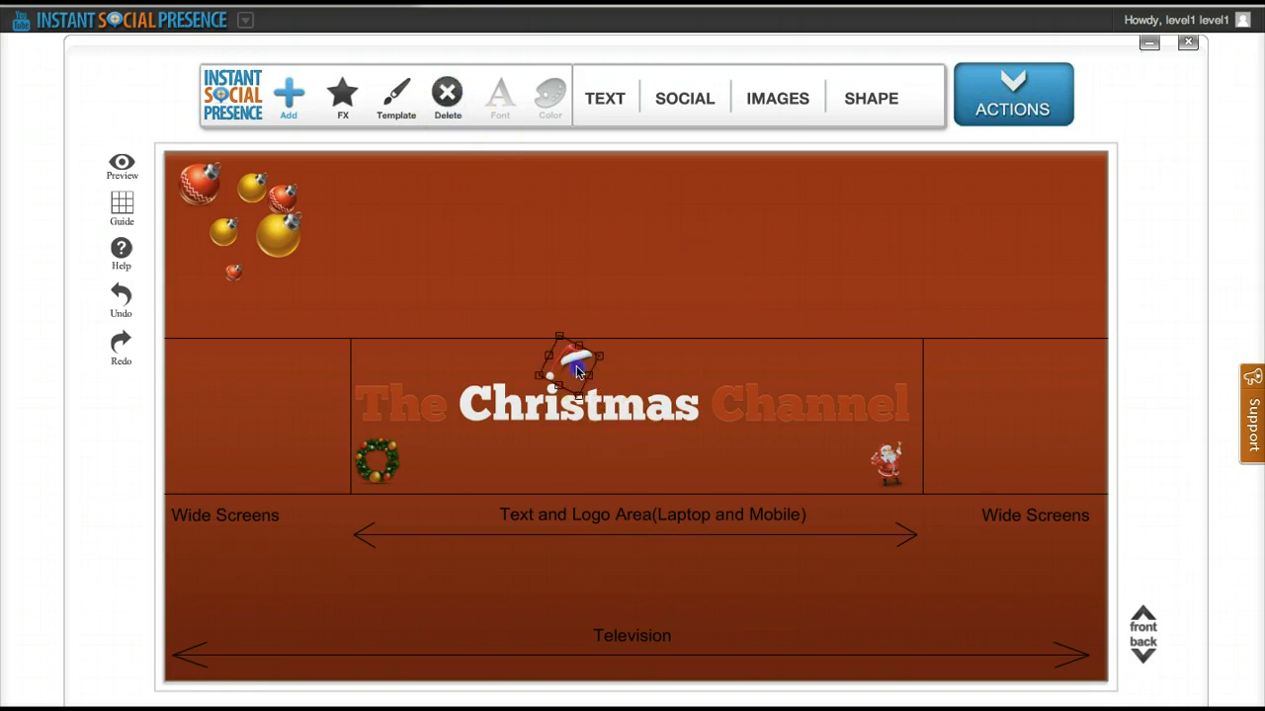
{"action": "left_click_drag", "start_coordinate": [608, 357], "coordinate": [579, 386]}
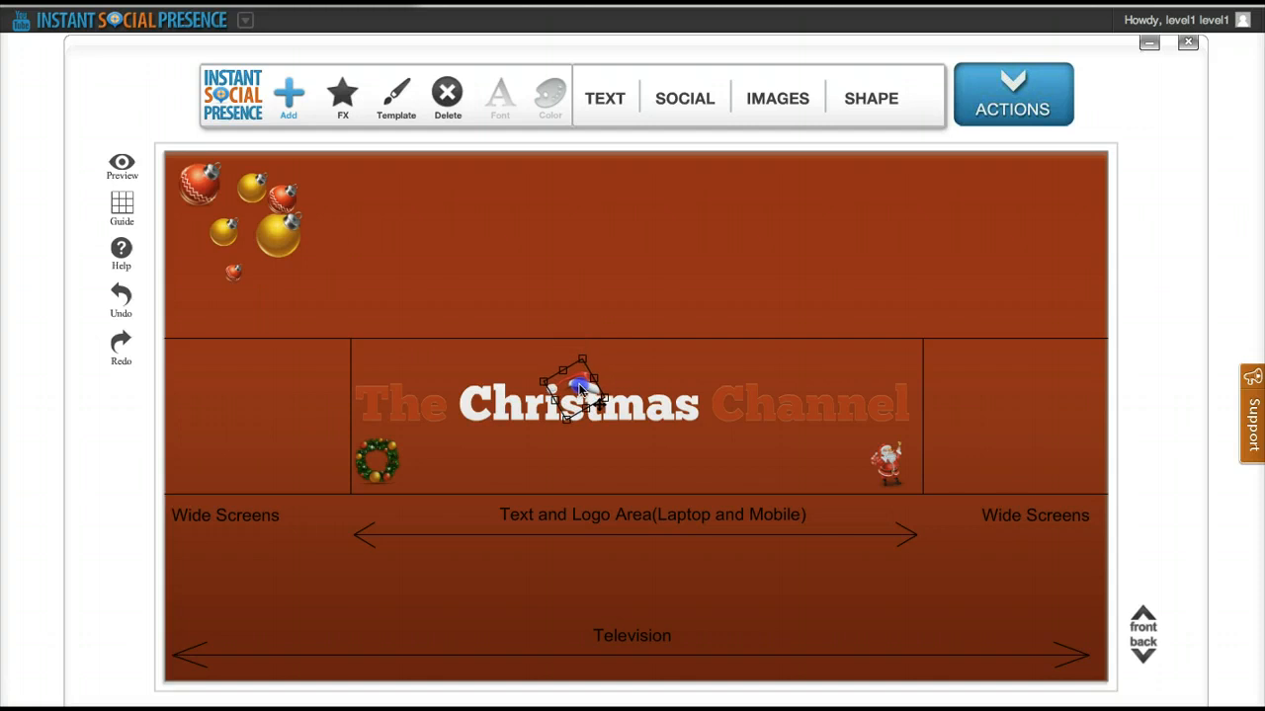
{"action": "left_click", "coordinate": [628, 360]}
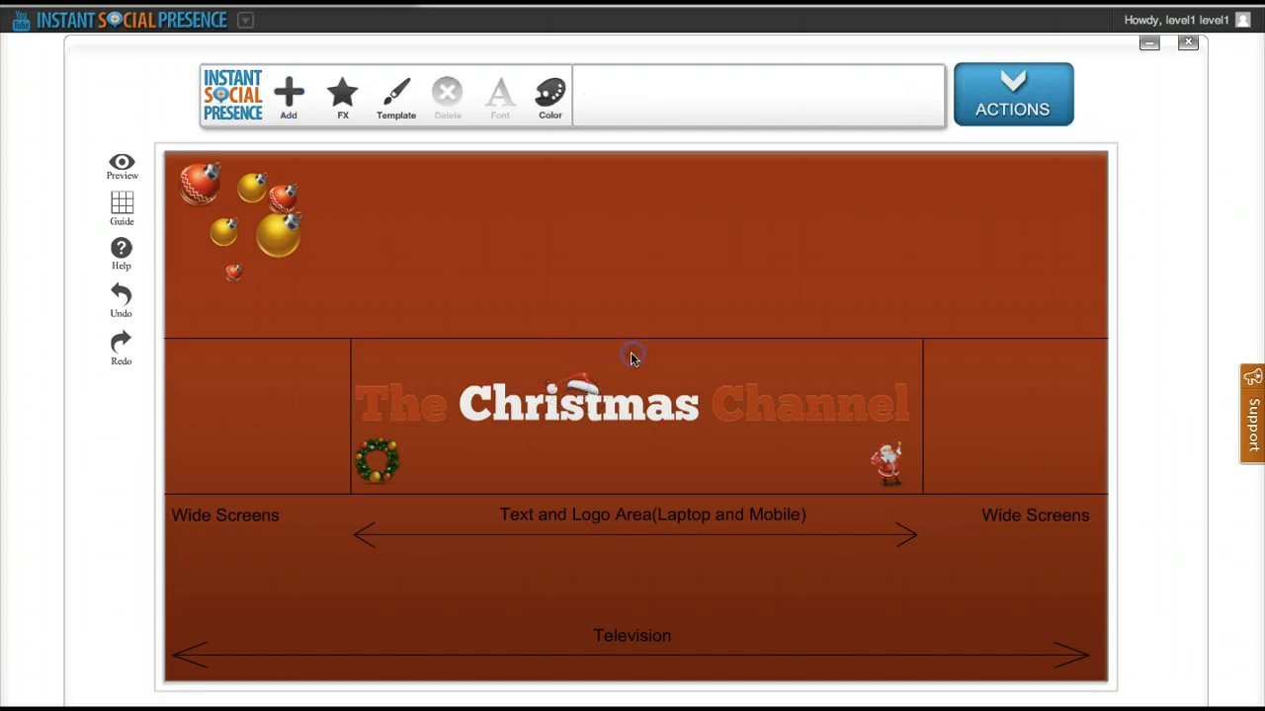
Deselect the title text and hide the layout guide overlay on the canvas.
{"action": "left_click", "coordinate": [613, 407]}
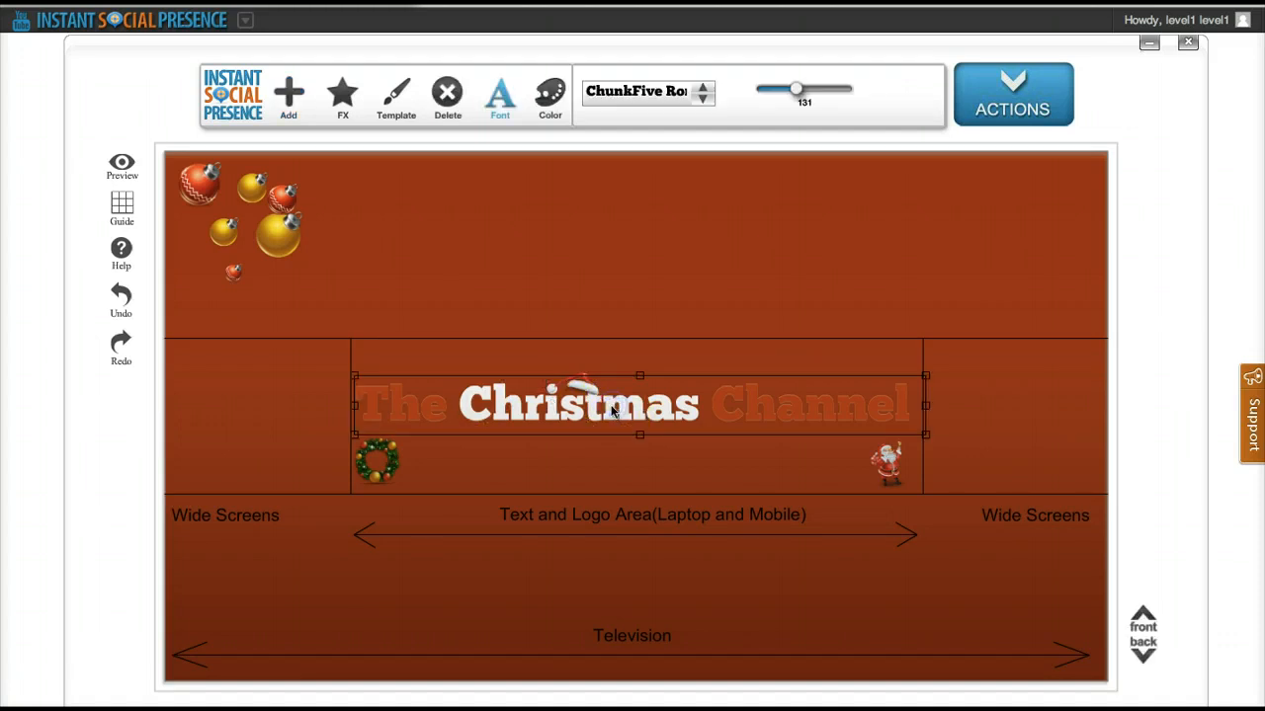
{"action": "left_click", "coordinate": [560, 466]}
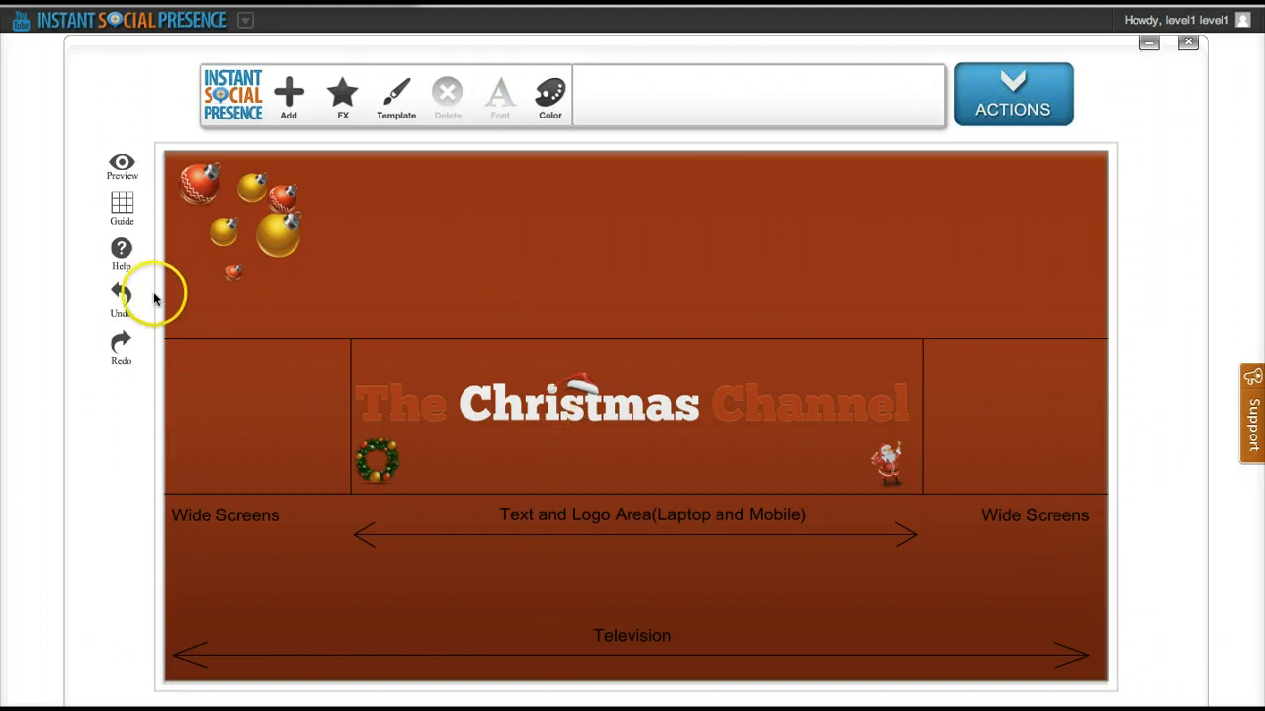
{"action": "left_click", "coordinate": [121, 206]}
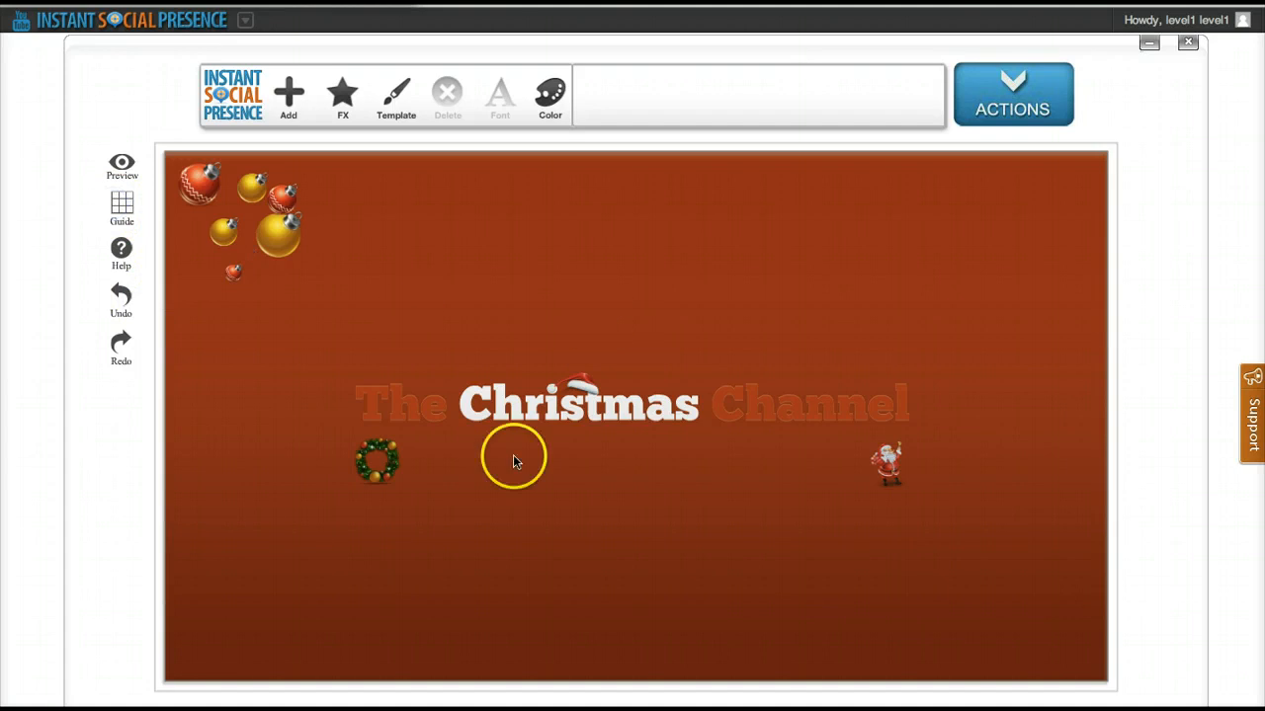
Apply the woven pattern with the blue fabric swatch to the background.
{"action": "left_click", "coordinate": [343, 99]}
{"action": "left_click", "coordinate": [628, 103]}
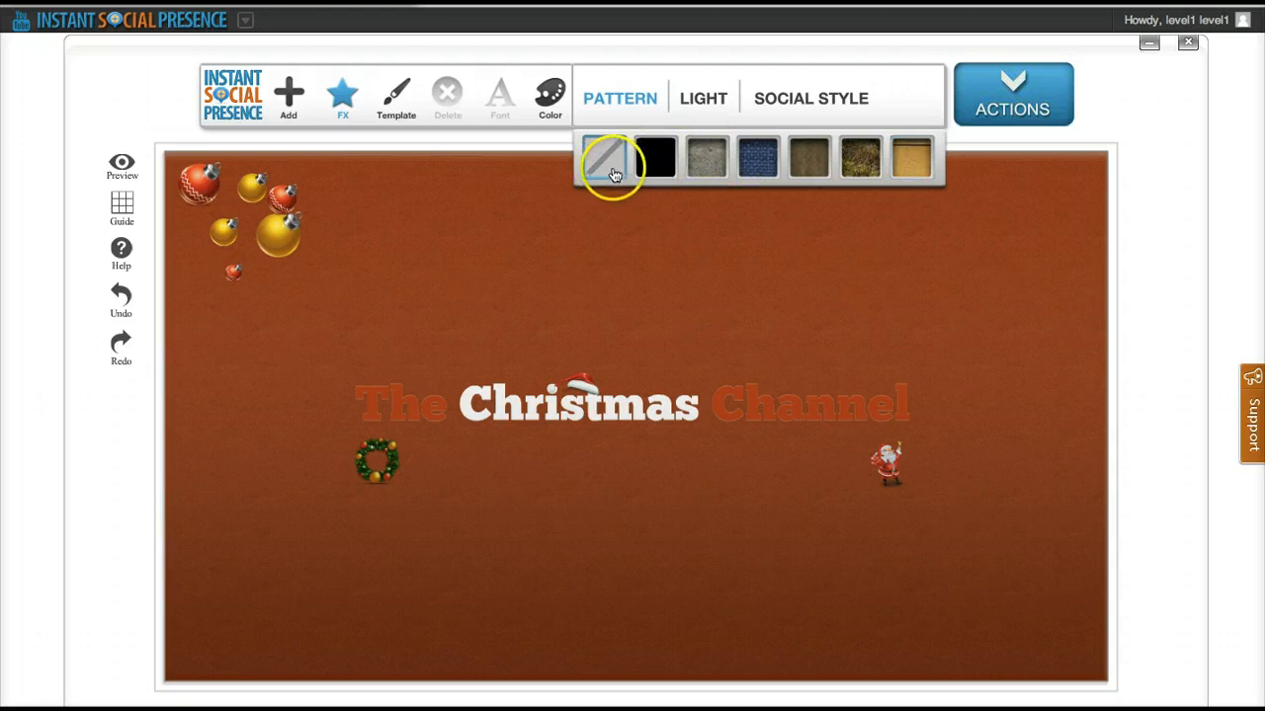
{"action": "left_click", "coordinate": [753, 168]}
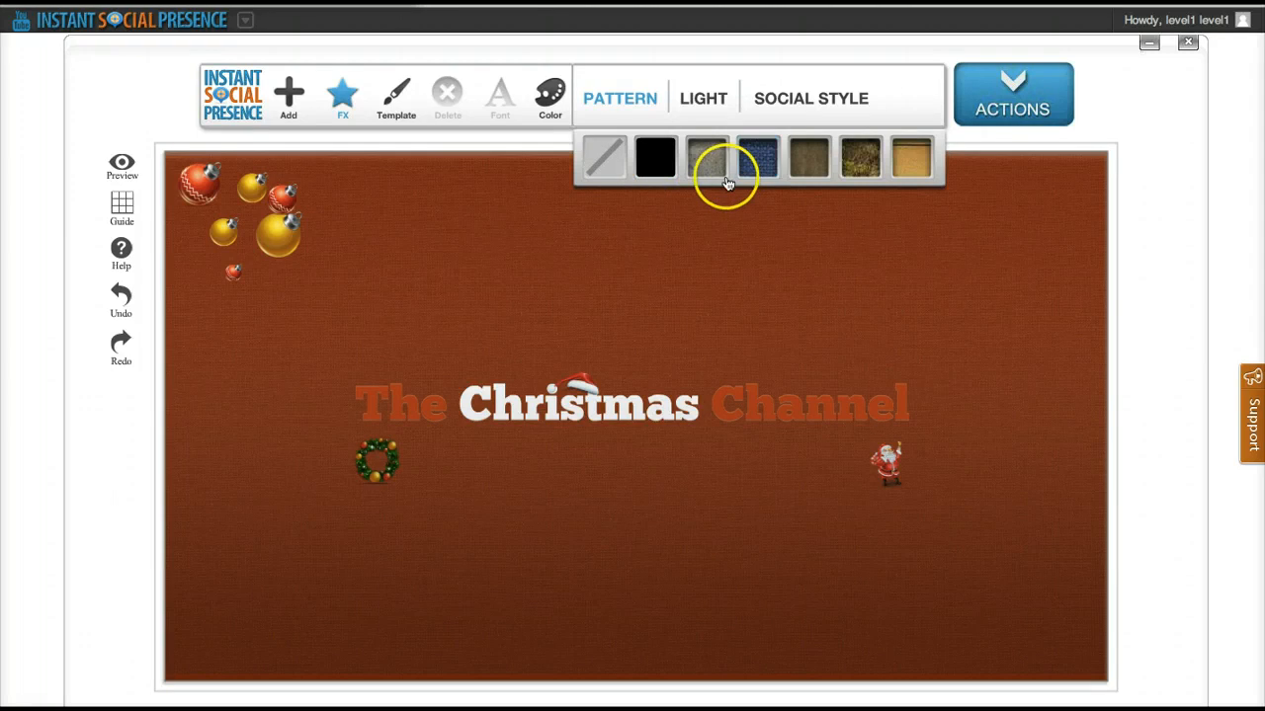
{"action": "left_click", "coordinate": [669, 297]}
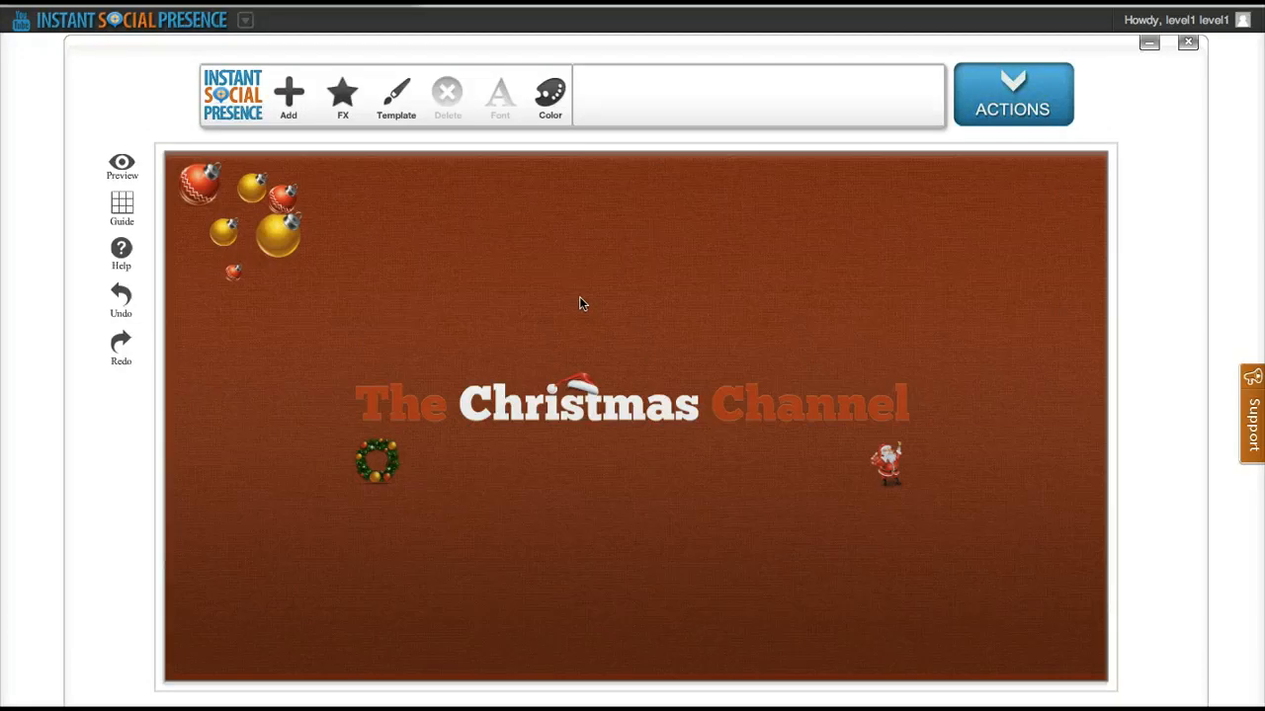
Add a Sunlight effect and enlarge it so the glow spreads across the upper half of the canvas.
{"action": "left_click", "coordinate": [342, 94]}
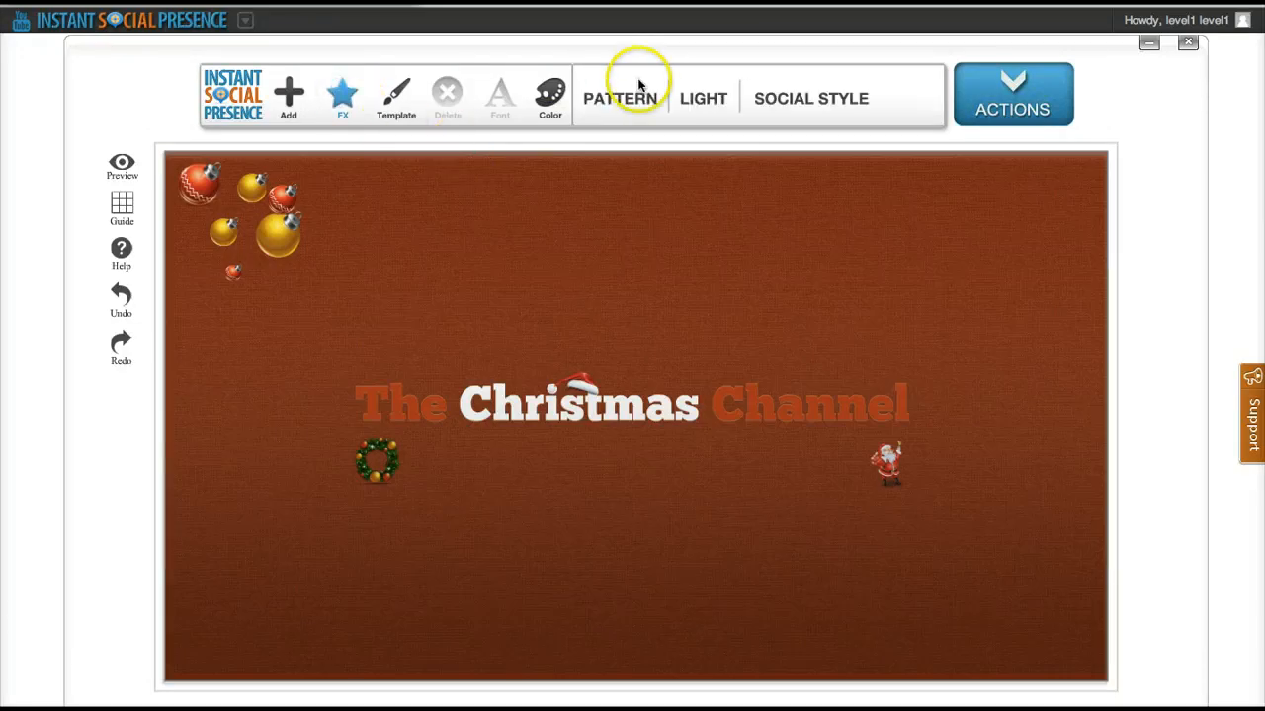
{"action": "left_click", "coordinate": [701, 98]}
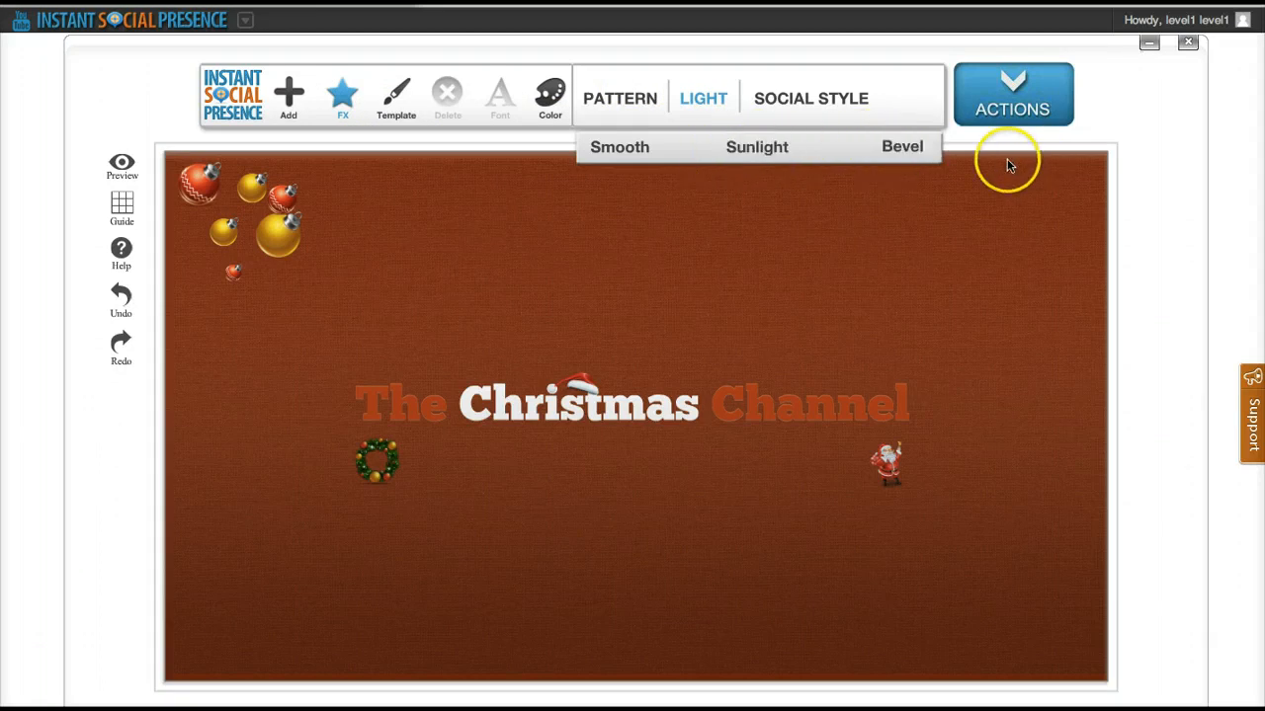
{"action": "left_click", "coordinate": [763, 148]}
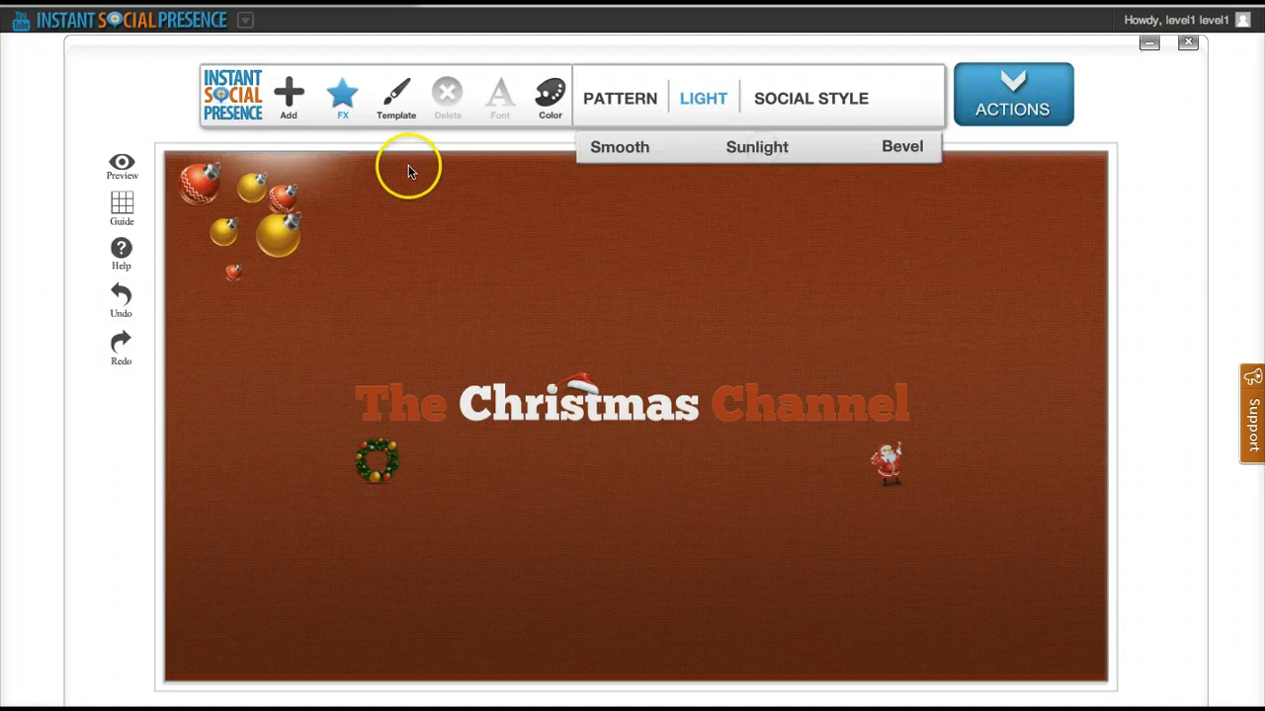
{"action": "left_click", "coordinate": [326, 175]}
{"action": "left_click_drag", "start_coordinate": [326, 175], "coordinate": [484, 187]}
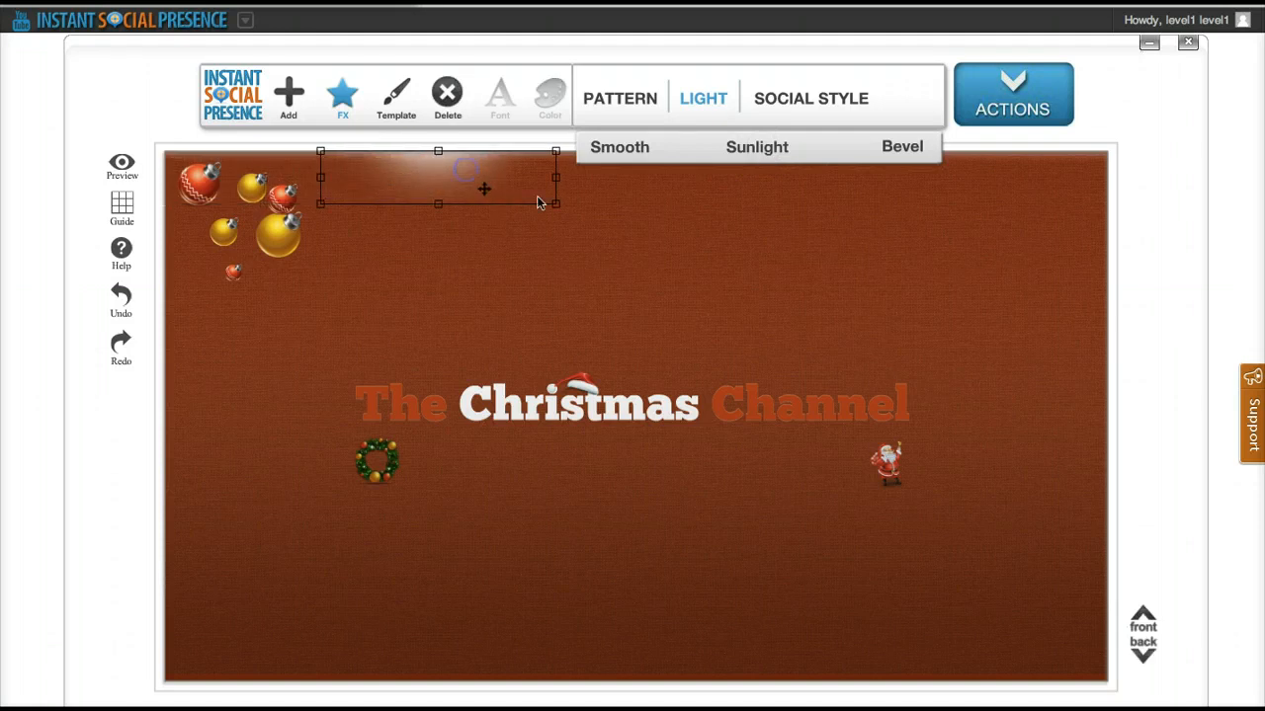
{"action": "left_click_drag", "start_coordinate": [559, 210], "coordinate": [989, 407]}
{"action": "left_click_drag", "start_coordinate": [593, 300], "coordinate": [686, 342]}
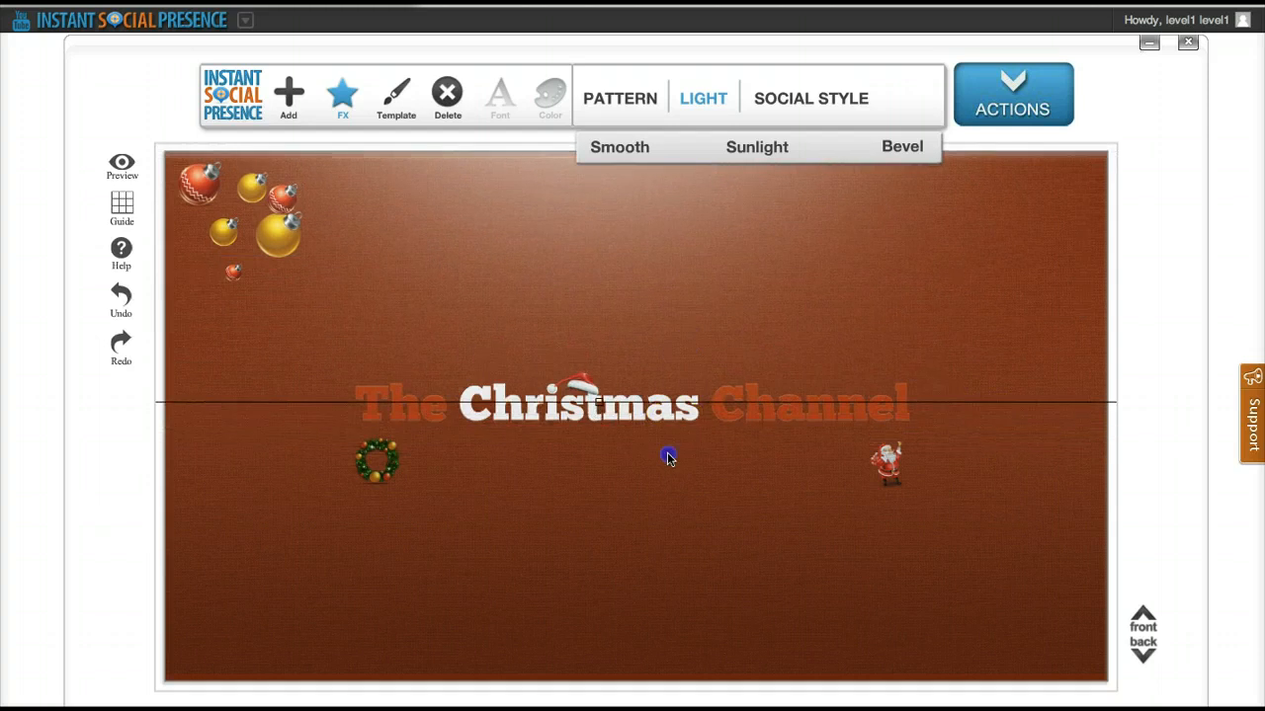
Send the Sunlight effect behind the other design elements and deselect it.
{"action": "left_click", "coordinate": [625, 318]}
{"action": "left_click", "coordinate": [611, 277]}
{"action": "left_click", "coordinate": [1143, 656]}
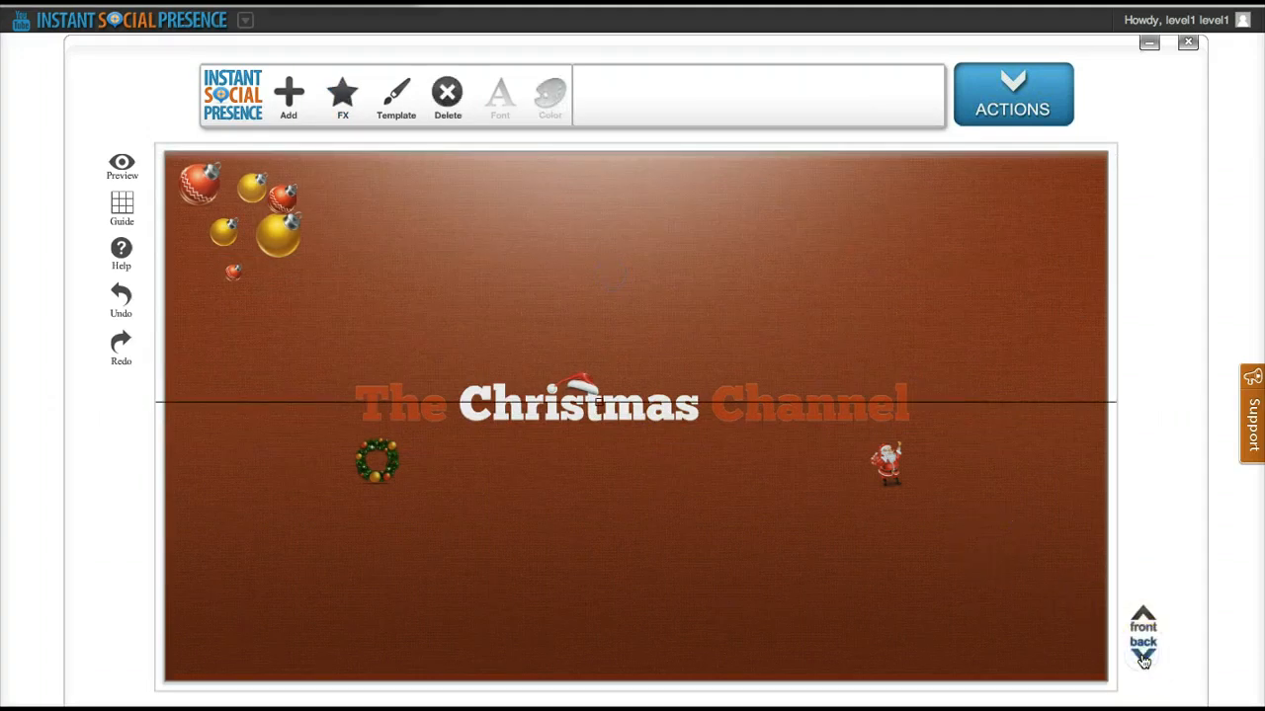
{"action": "left_click", "coordinate": [739, 506]}
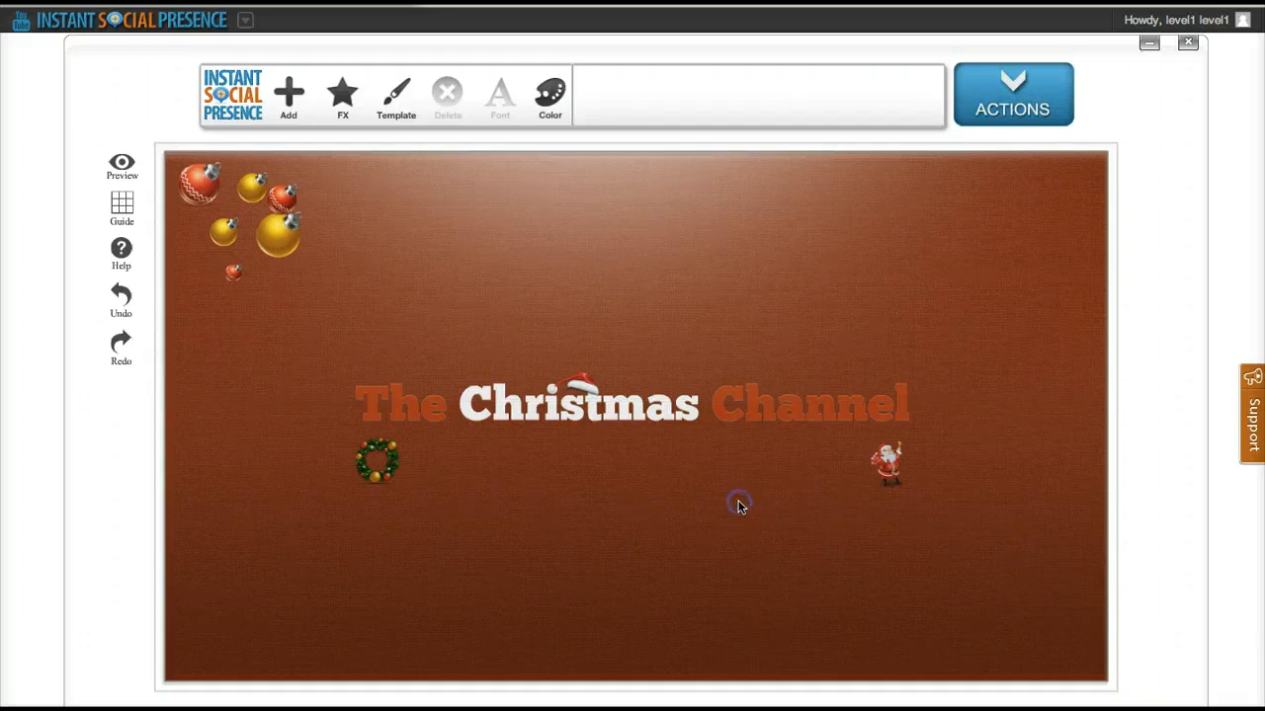
{"action": "left_click", "coordinate": [527, 219]}
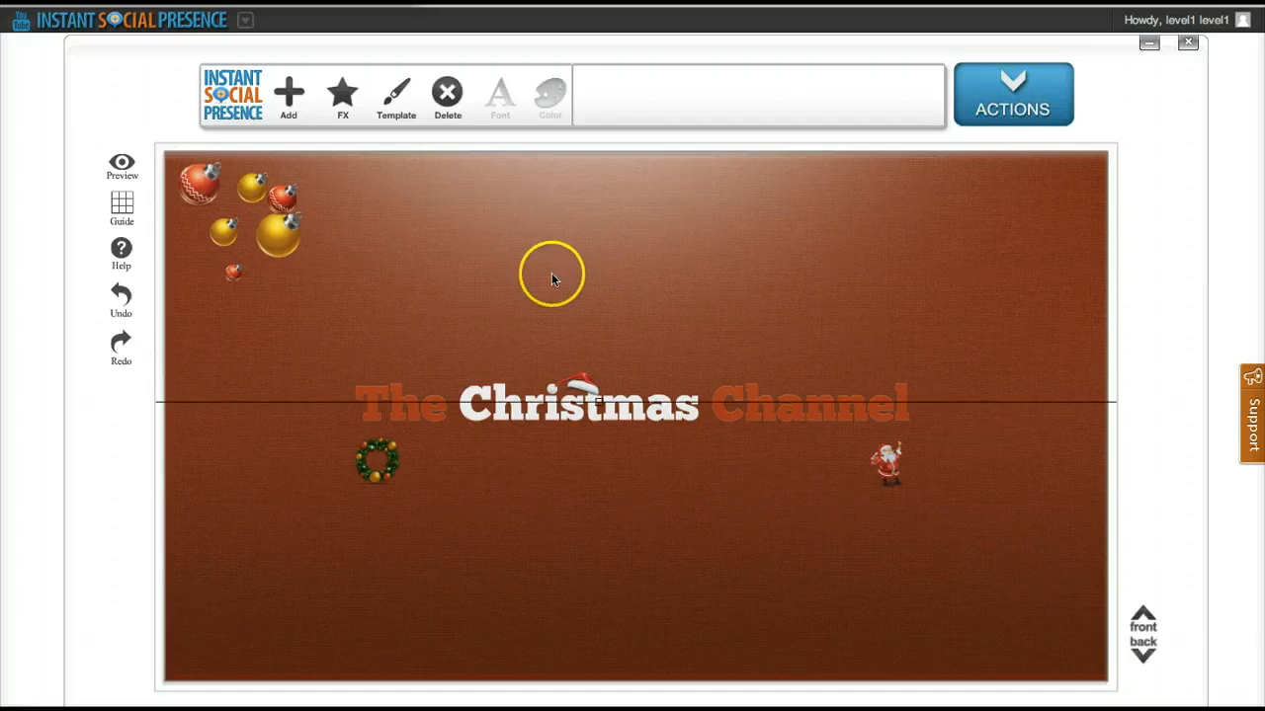
{"action": "left_click", "coordinate": [608, 446]}
Add a Bevel light effect and stretch it into a full-width band over the title.
{"action": "left_click", "coordinate": [291, 114]}
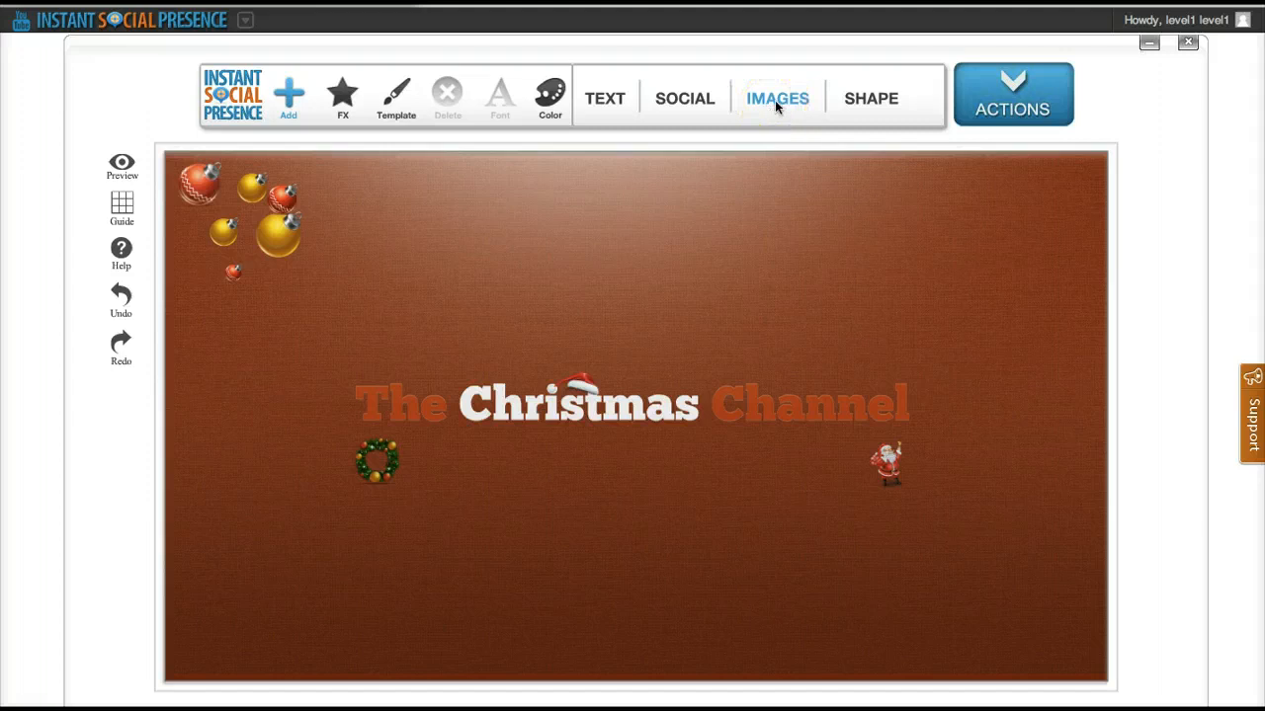
{"action": "left_click", "coordinate": [344, 101]}
{"action": "left_click", "coordinate": [704, 100]}
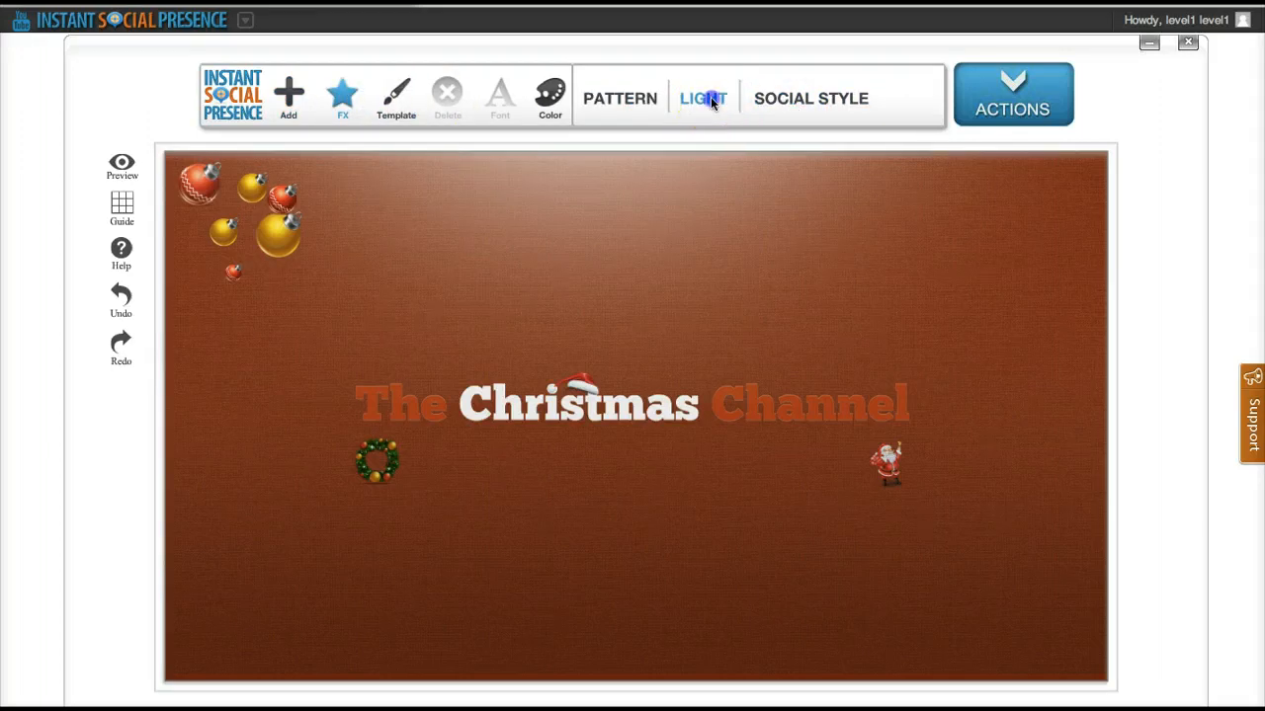
{"action": "left_click", "coordinate": [903, 148]}
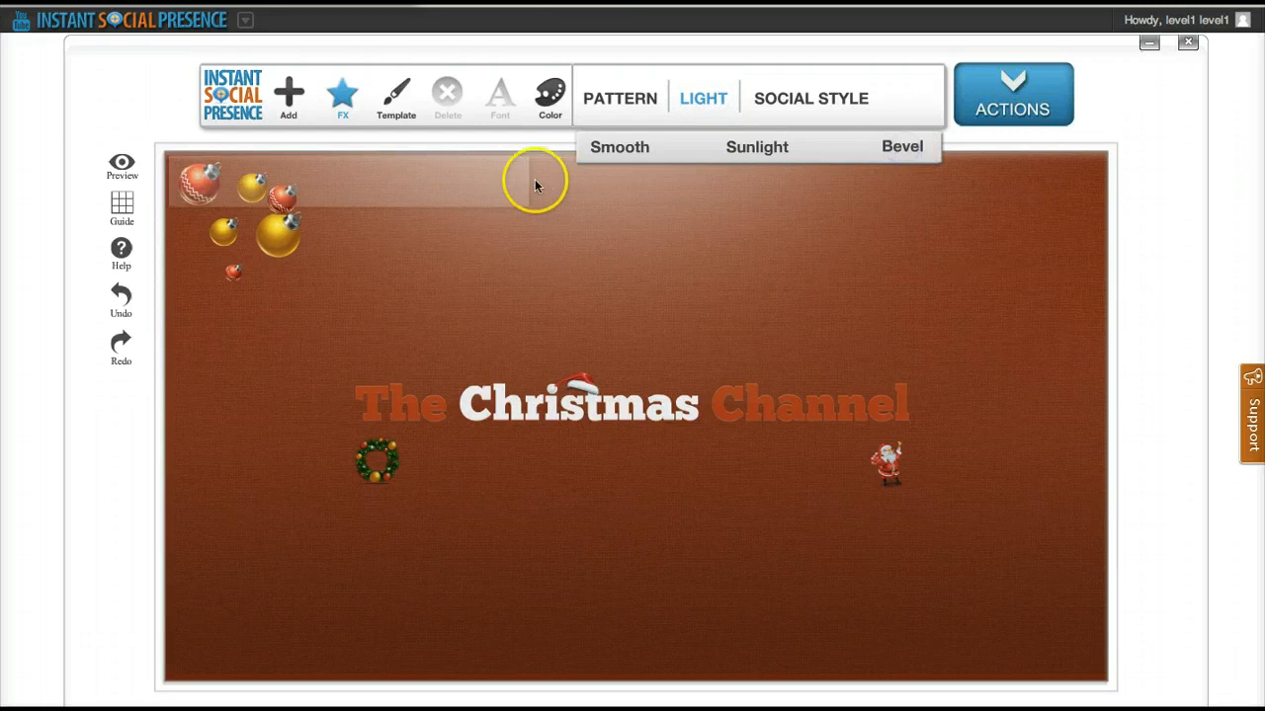
{"action": "left_click_drag", "start_coordinate": [485, 184], "coordinate": [1109, 398]}
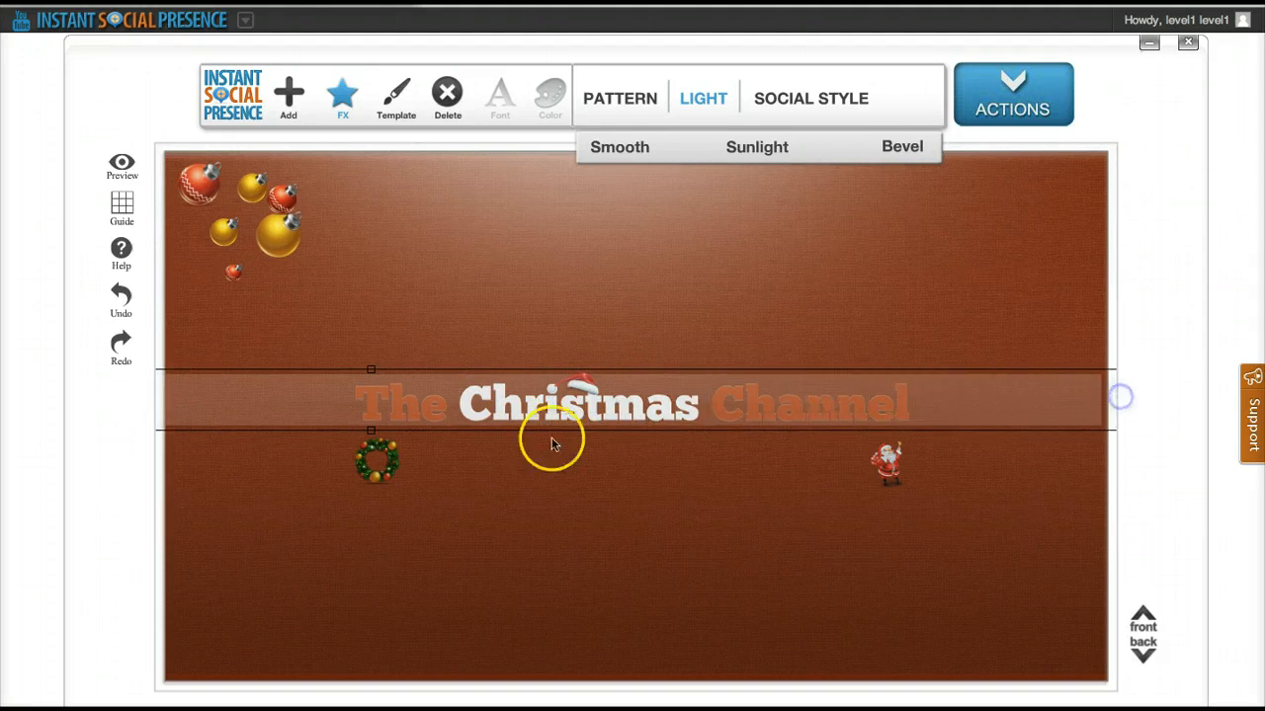
{"action": "left_click_drag", "start_coordinate": [276, 409], "coordinate": [304, 426]}
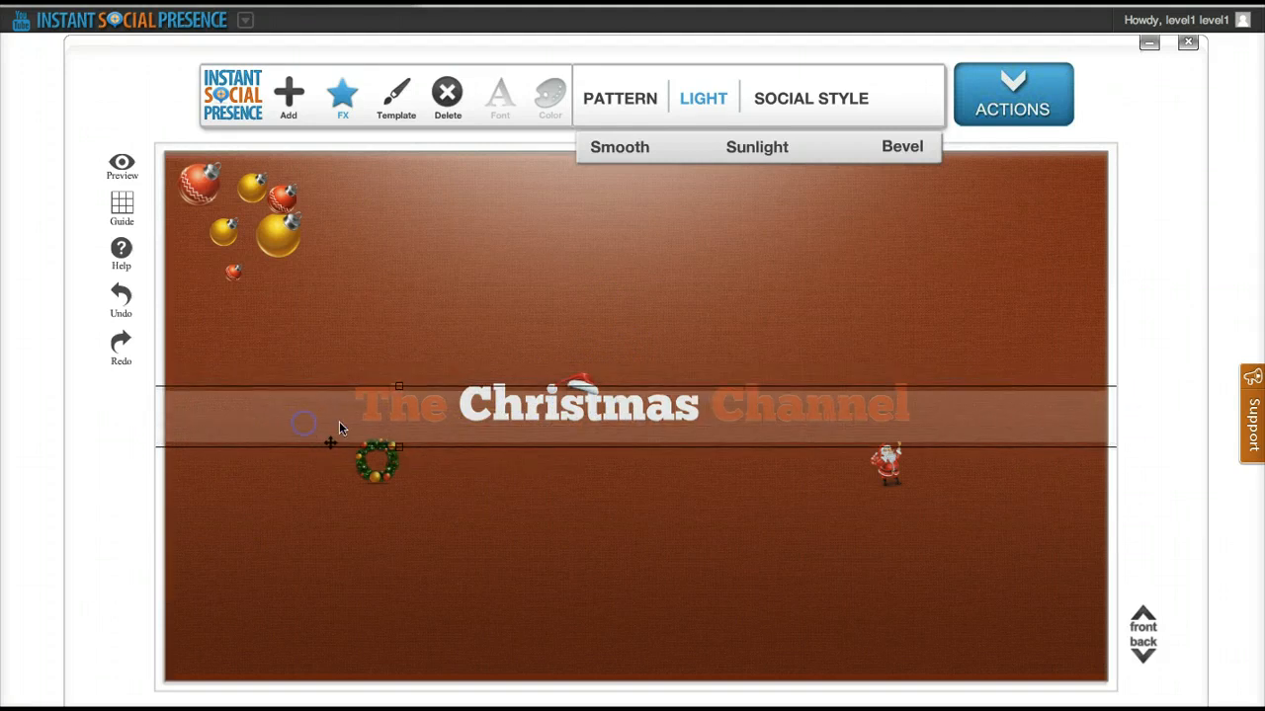
Send the Bevel band behind the title and align it vertically with the title text, using the layout guides.
{"action": "left_click", "coordinate": [1142, 654]}
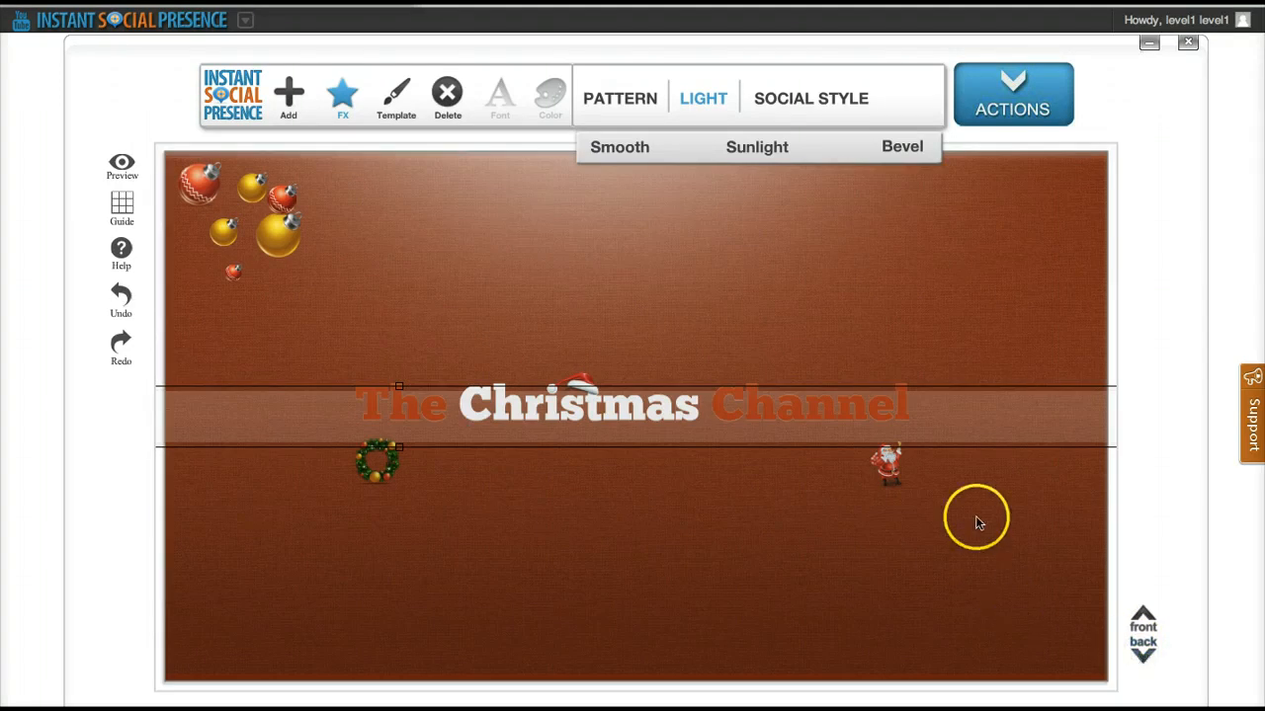
{"action": "left_click_drag", "start_coordinate": [979, 425], "coordinate": [983, 432]}
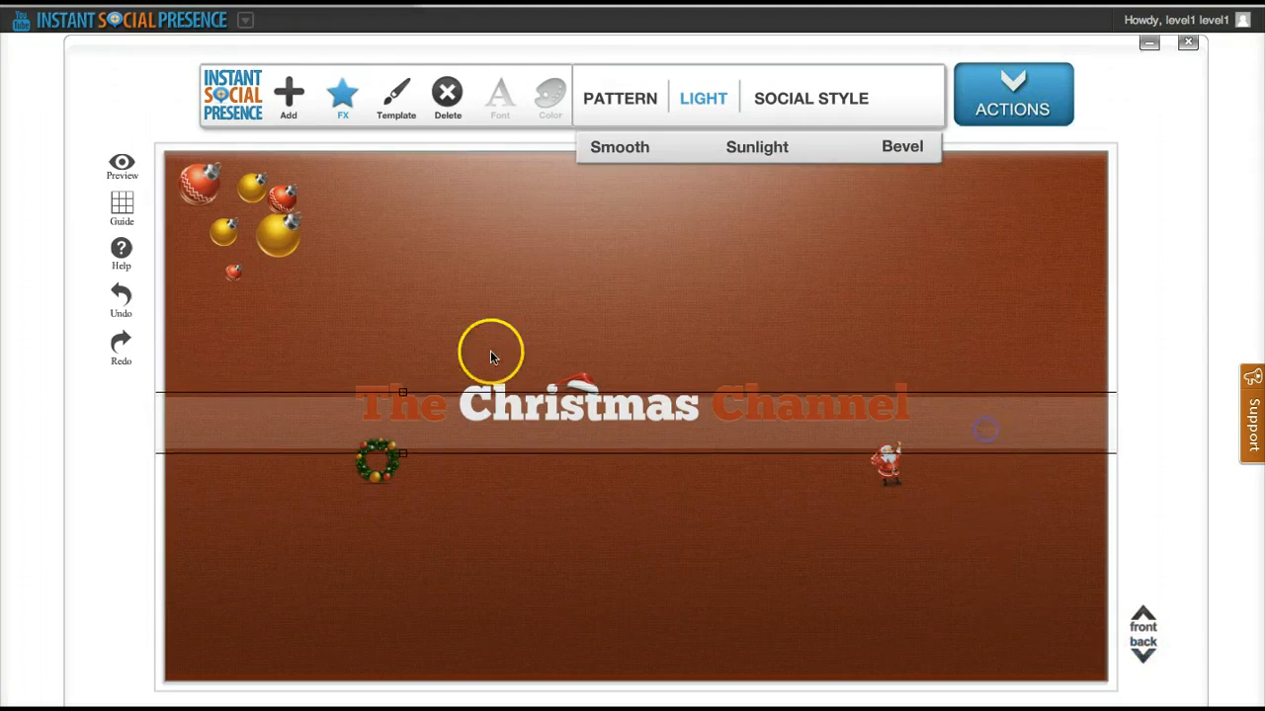
{"action": "left_click", "coordinate": [122, 208]}
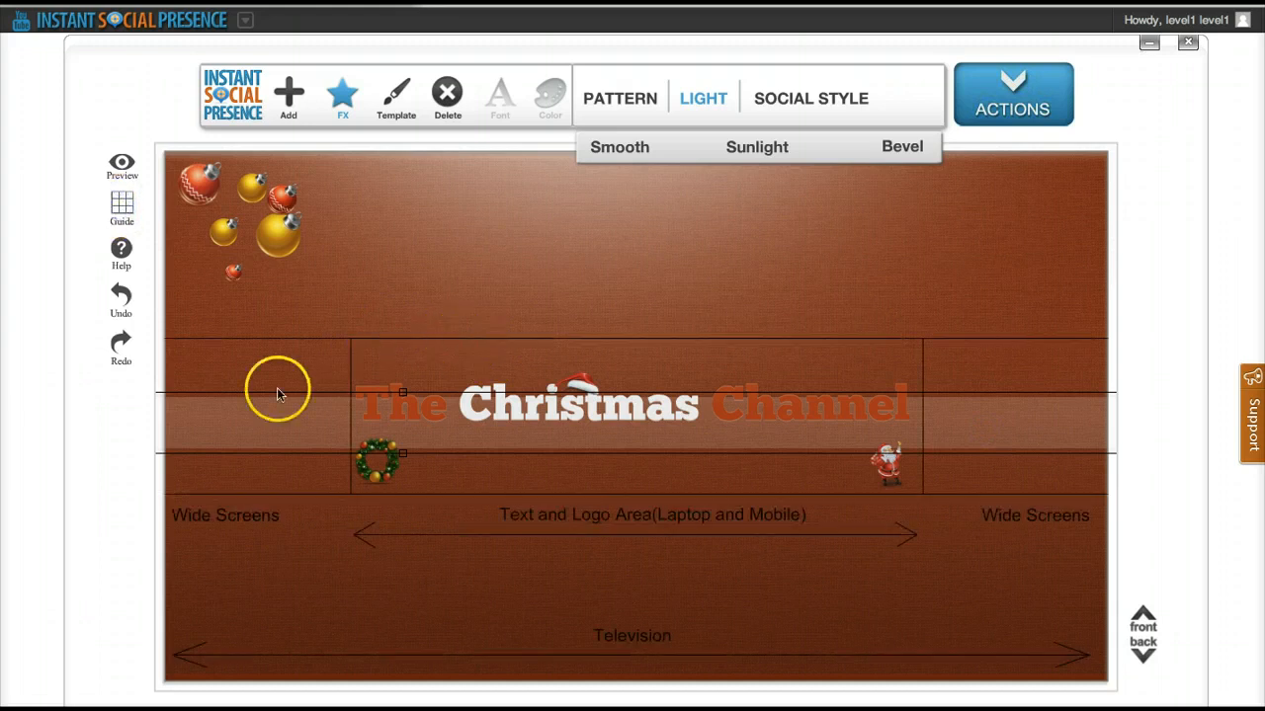
{"action": "left_click_drag", "start_coordinate": [250, 421], "coordinate": [248, 399]}
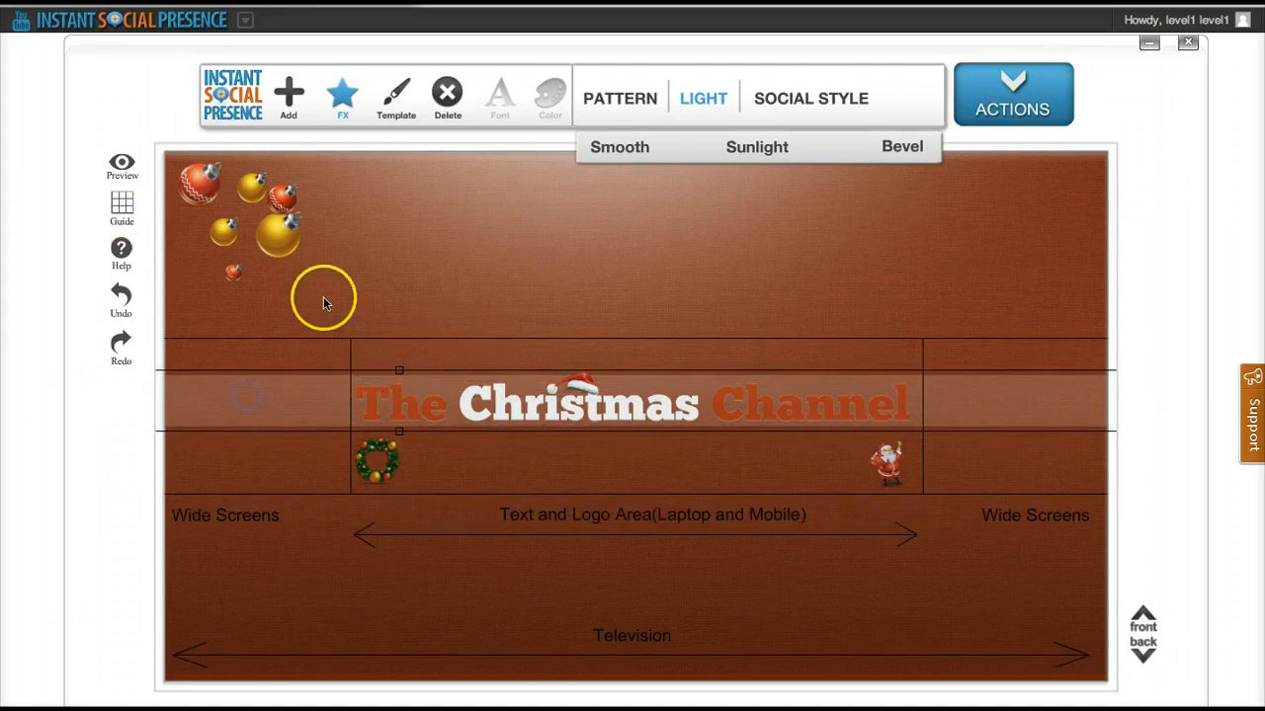
{"action": "left_click", "coordinate": [323, 302]}
Add the subtitle "The Best Christmas Toys And Gadgets" beneath the title, between the wreath and Santa.
{"action": "left_click", "coordinate": [288, 91]}
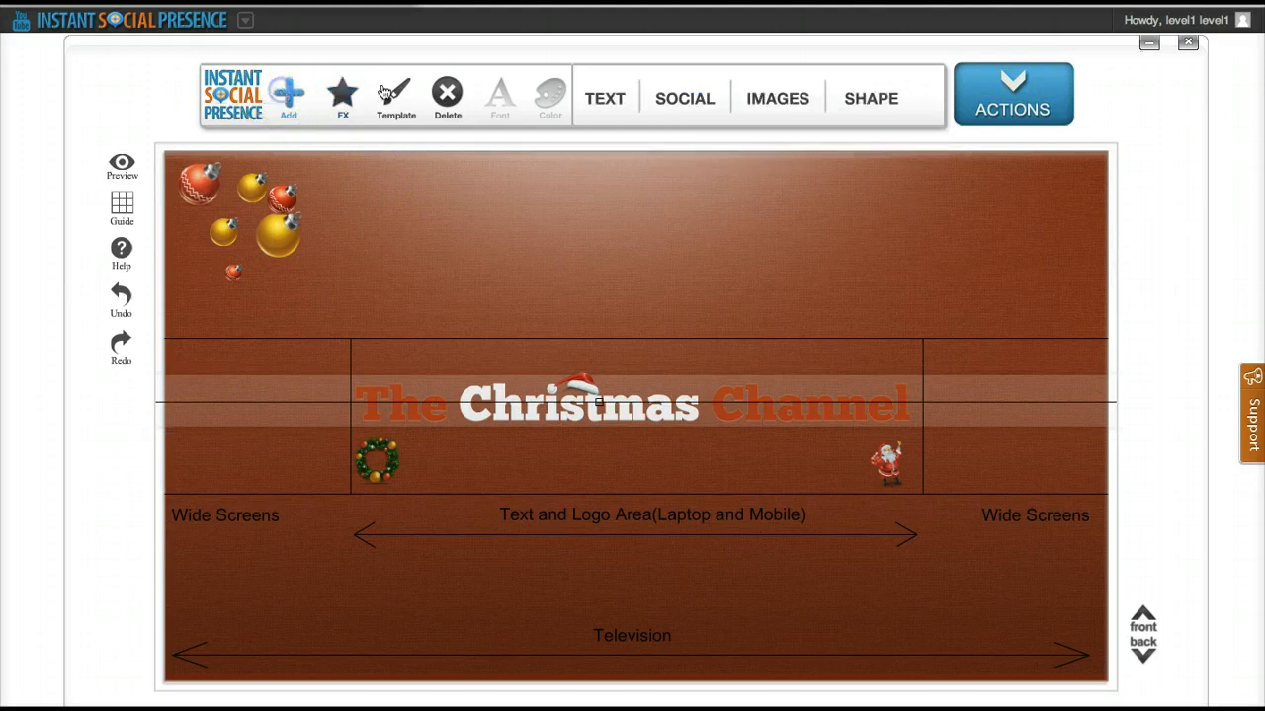
{"action": "left_click", "coordinate": [596, 99]}
{"action": "left_click", "coordinate": [692, 144]}
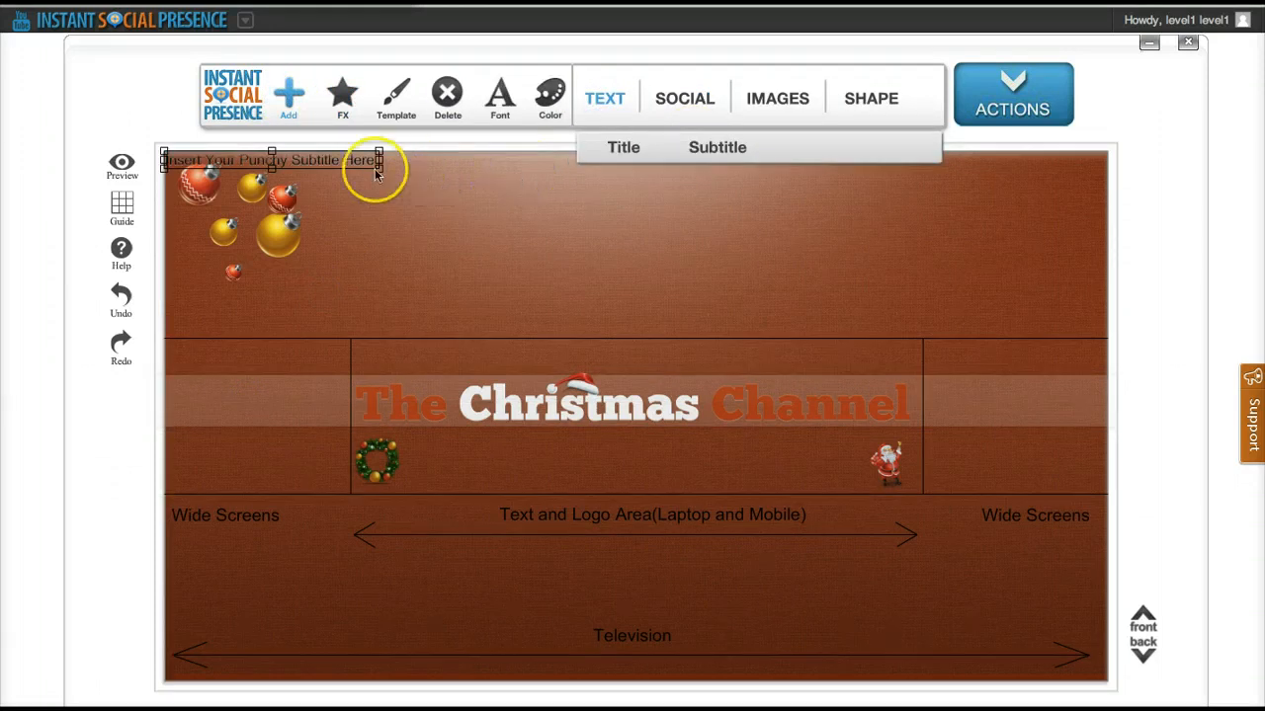
{"action": "left_click_drag", "start_coordinate": [362, 177], "coordinate": [682, 466]}
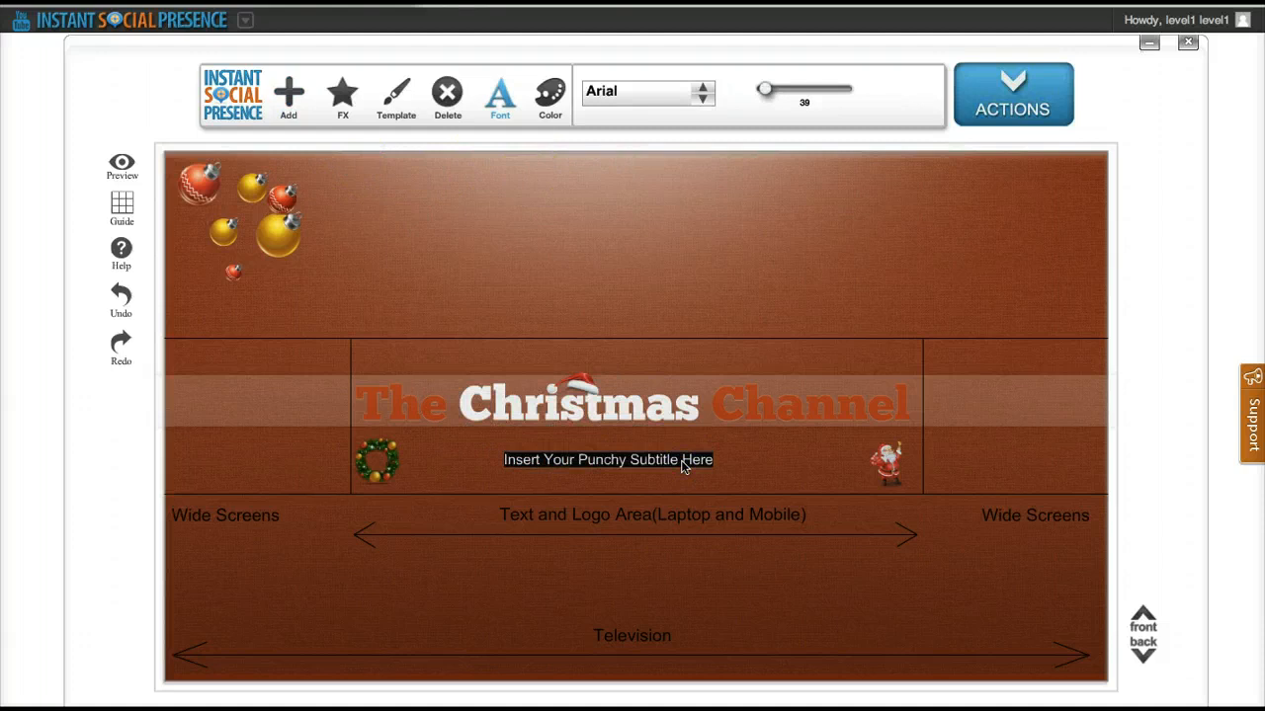
{"action": "type", "text": "The Best Christmas Toys And G"}
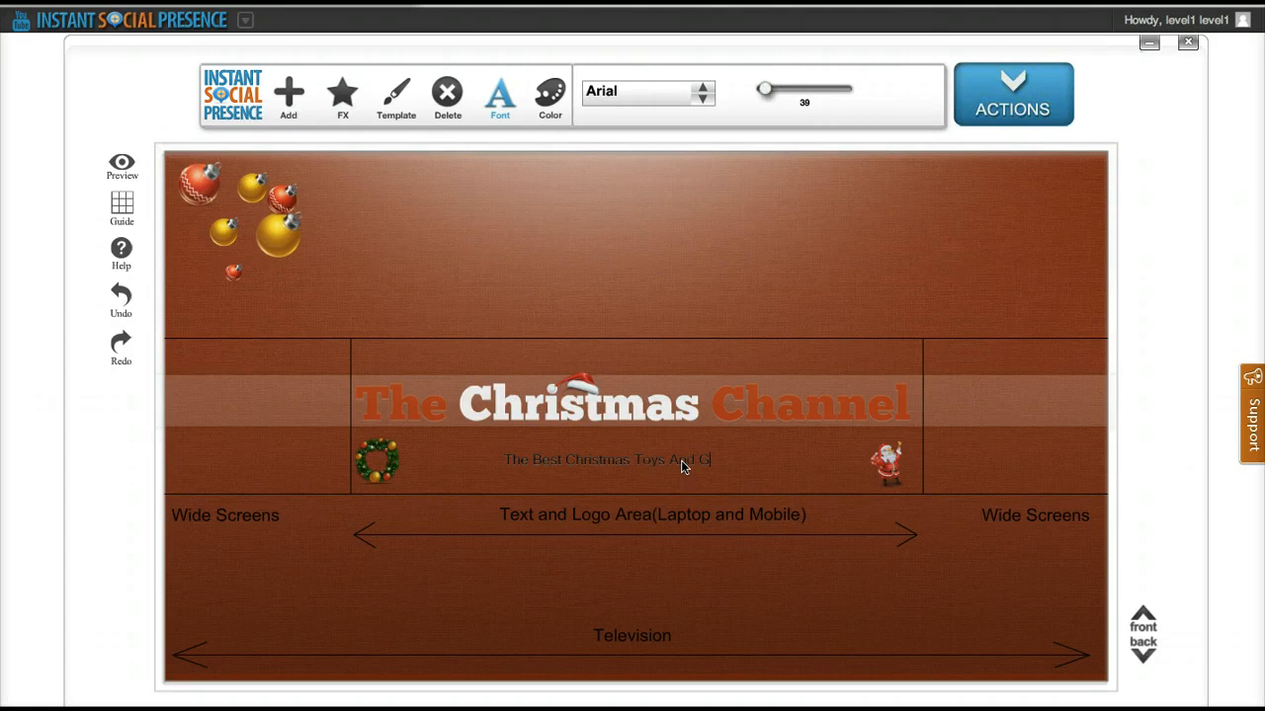
{"action": "type", "text": "s"}
{"action": "left_click", "coordinate": [643, 550]}
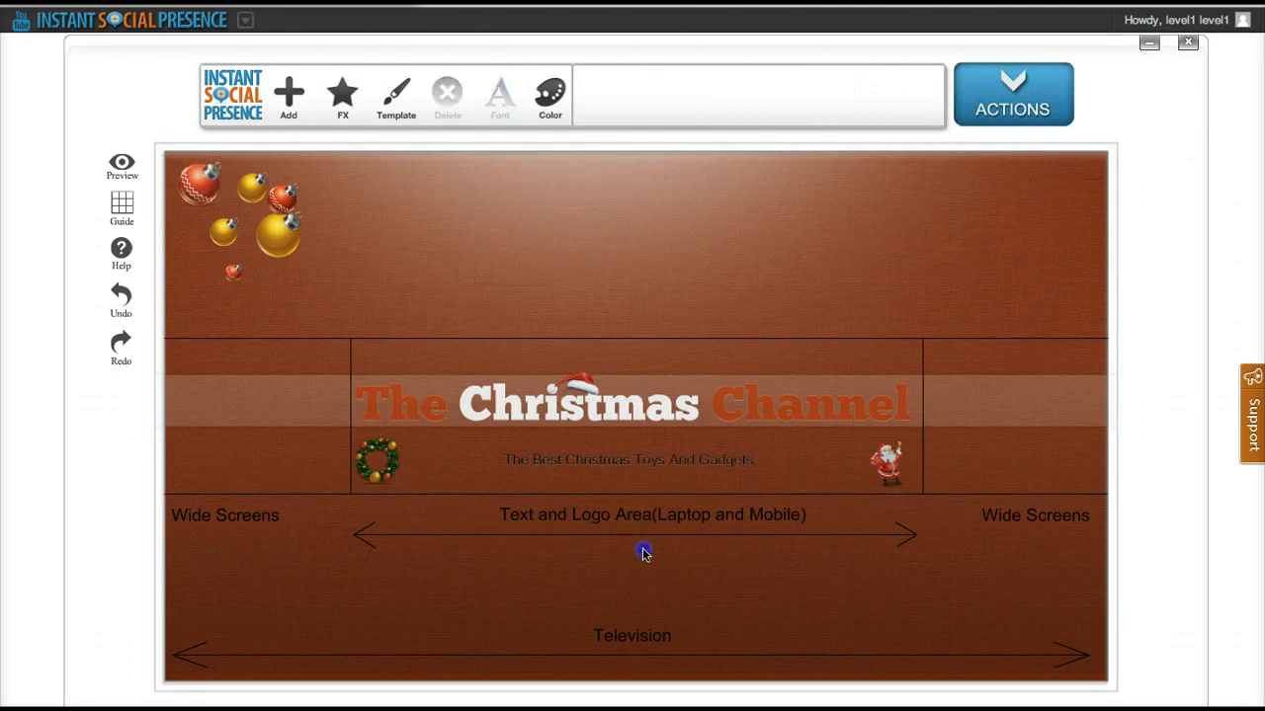
Set the subtitle's font to BlackJack and its color to white.
{"action": "left_click", "coordinate": [622, 464]}
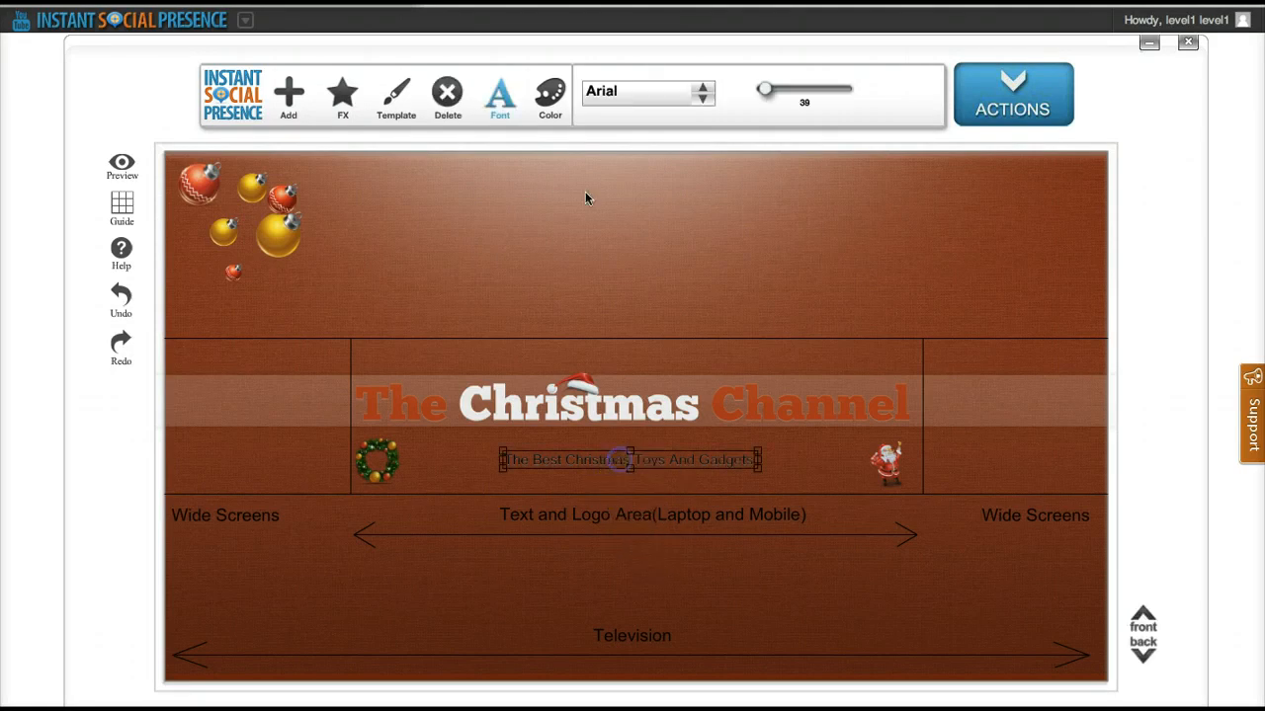
{"action": "left_click", "coordinate": [701, 93]}
{"action": "scroll", "coordinate": [689, 132], "scroll_direction": "down", "scroll_amount": 1}
{"action": "scroll", "coordinate": [688, 127], "scroll_direction": "up", "scroll_amount": 1}
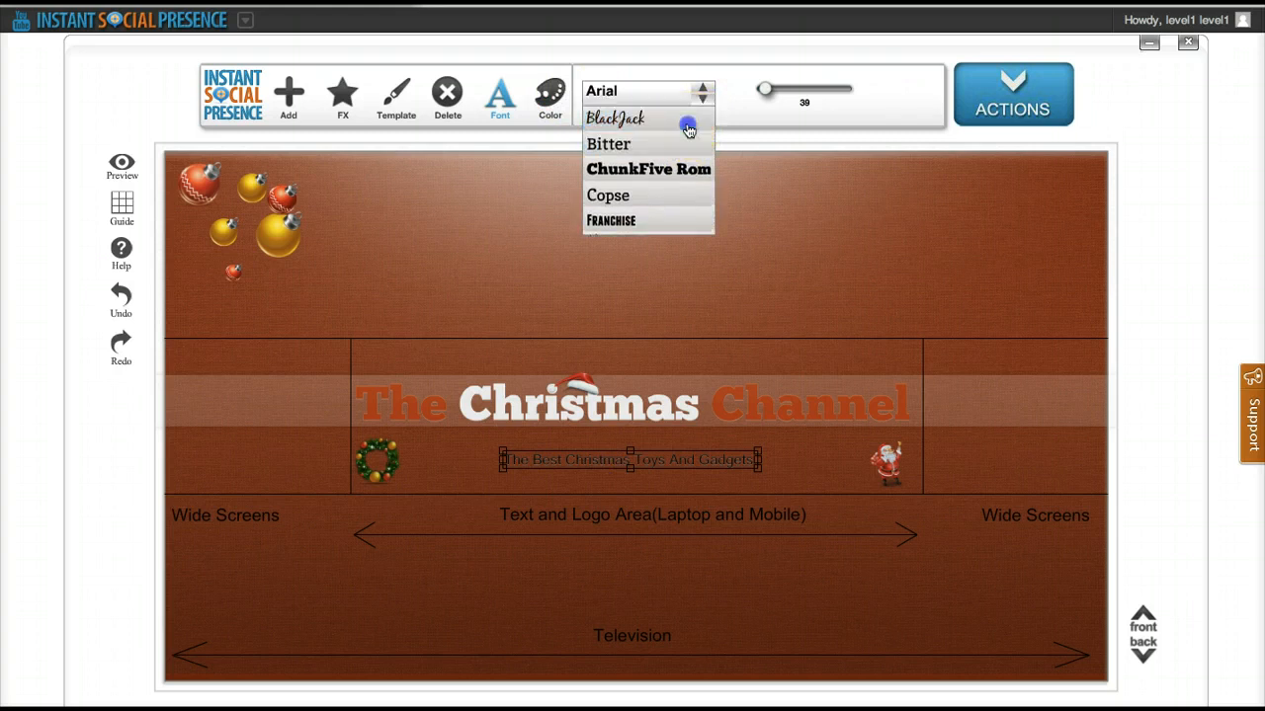
{"action": "left_click", "coordinate": [688, 124]}
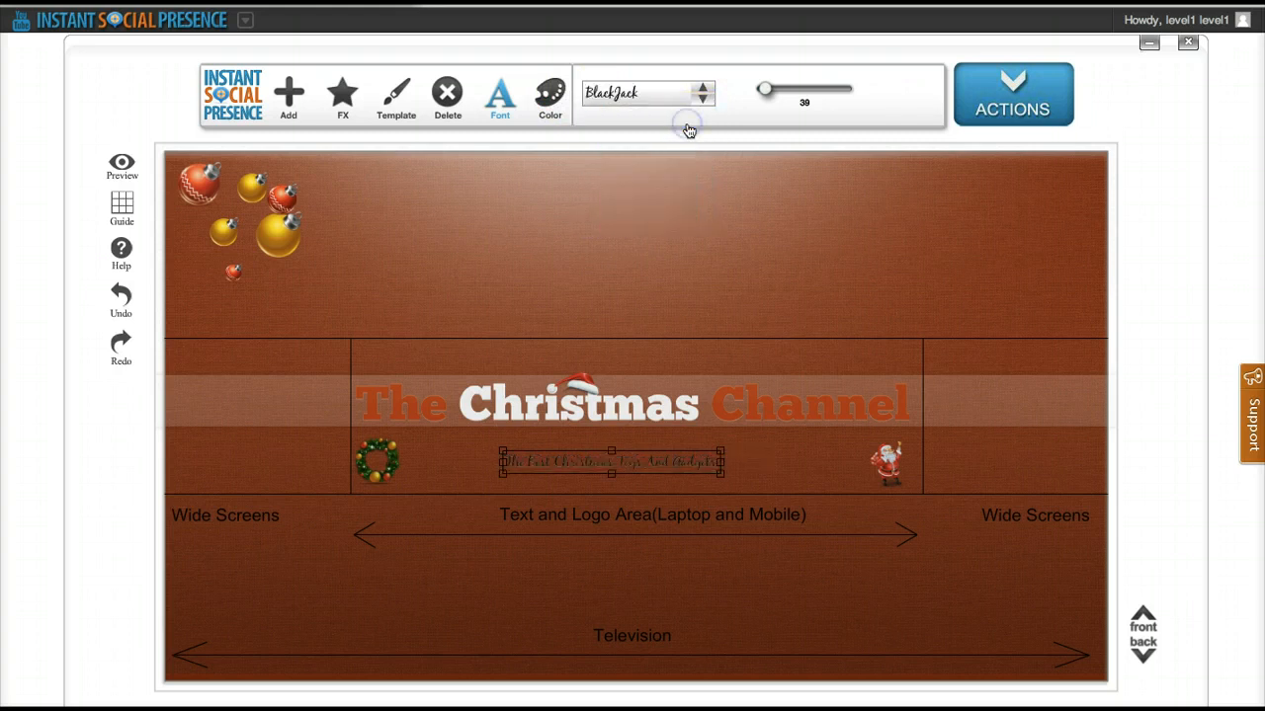
{"action": "left_click", "coordinate": [550, 95]}
{"action": "left_click", "coordinate": [531, 133]}
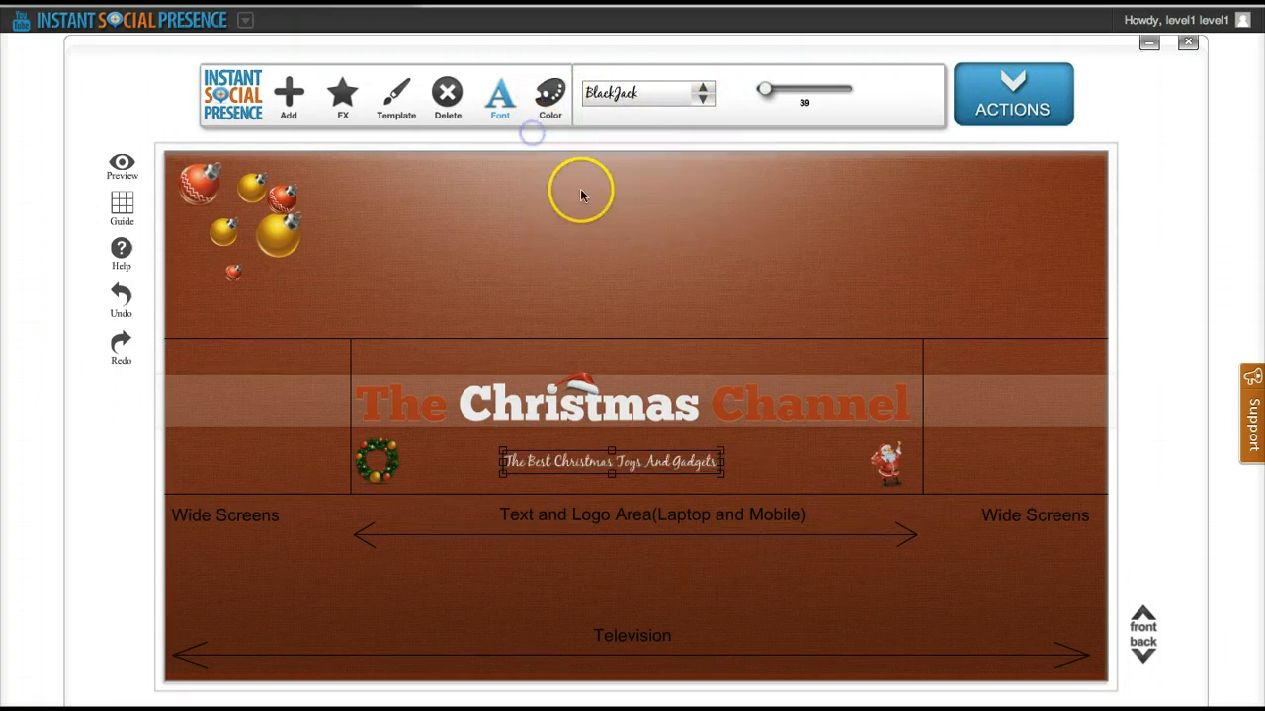
Set the subtitle's font size to 76 and center it between the wreath and Santa, with the layout guides hidden.
{"action": "left_click_drag", "start_coordinate": [766, 90], "coordinate": [778, 90]}
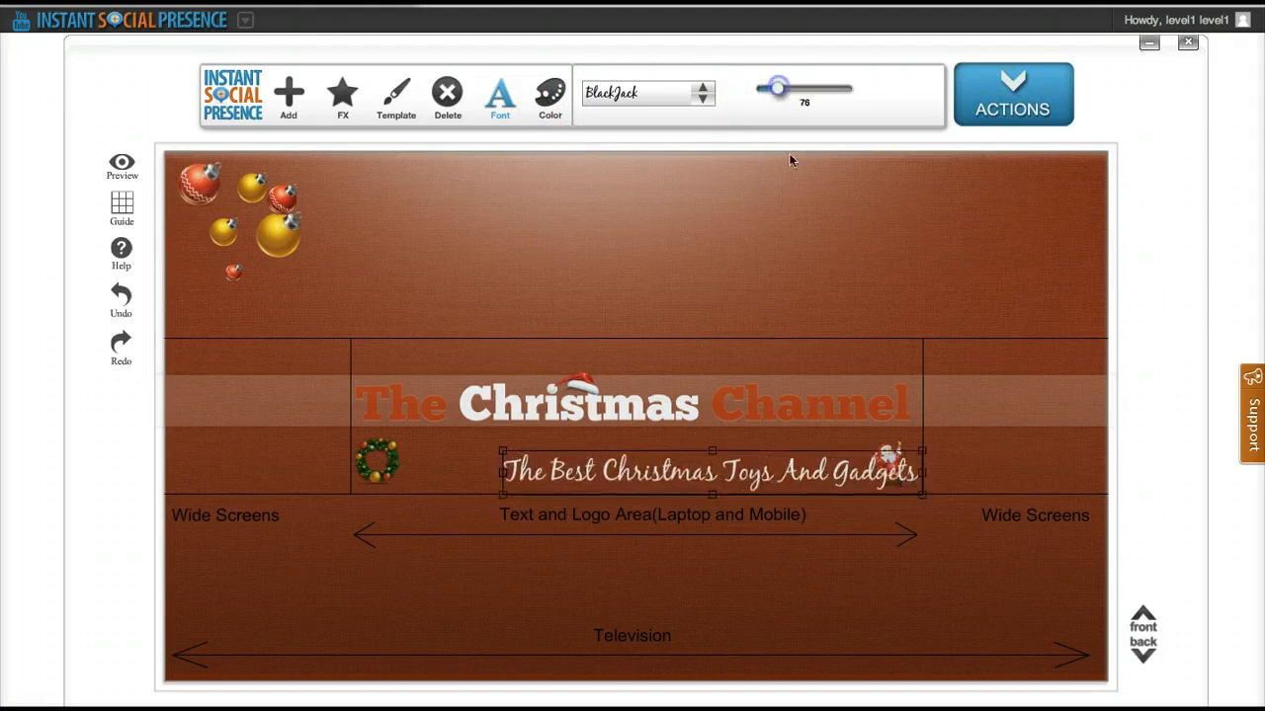
{"action": "left_click_drag", "start_coordinate": [801, 465], "coordinate": [721, 464]}
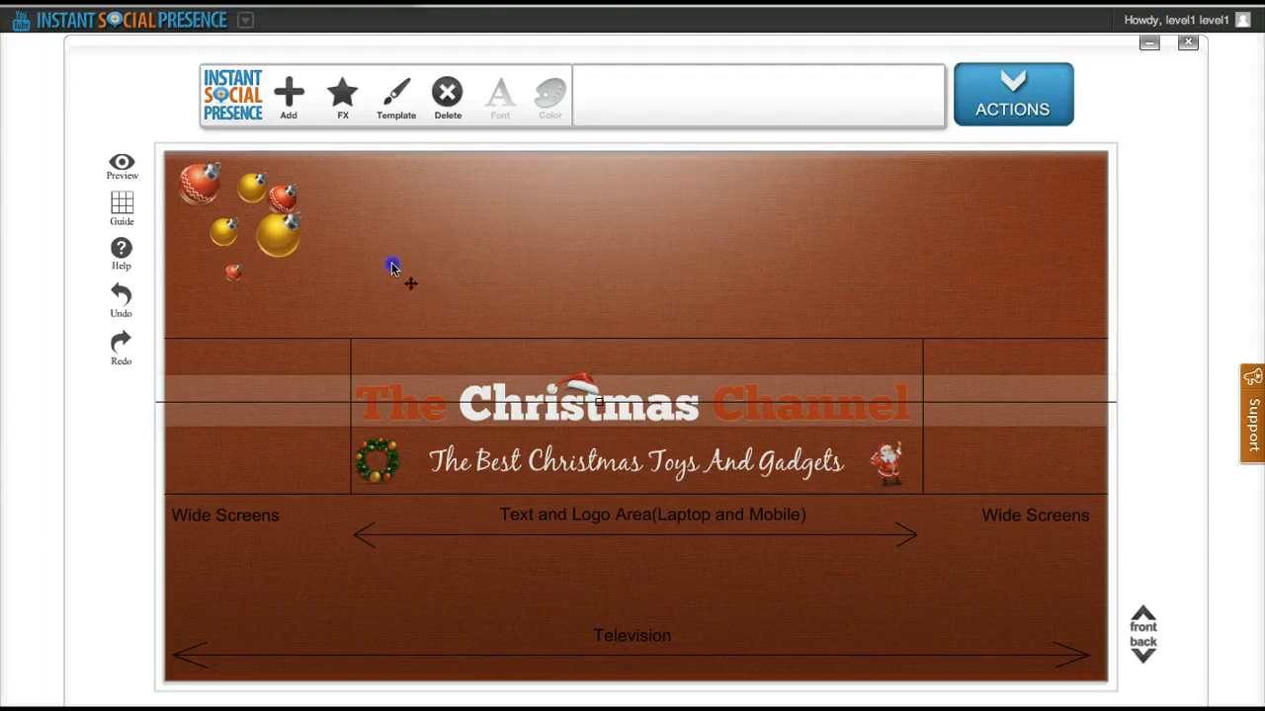
{"action": "left_click", "coordinate": [120, 208]}
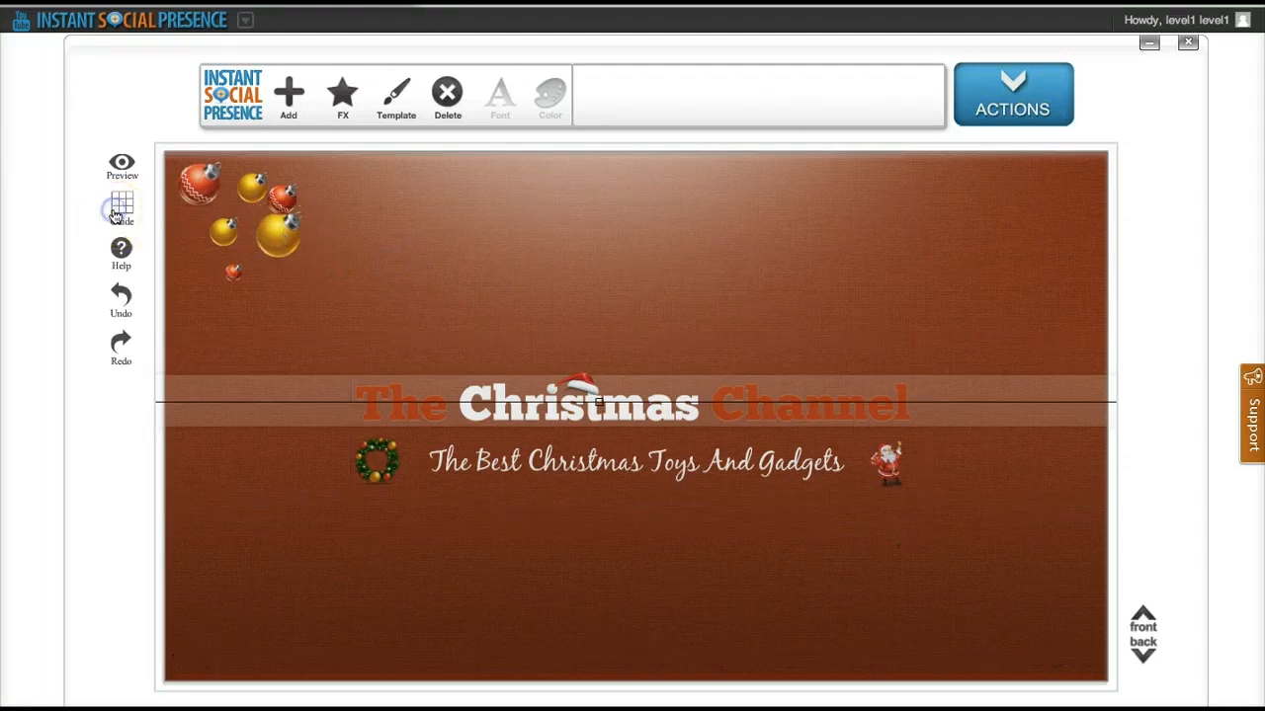
Add a star shape on the band just before the word "The" in the title, with the layout guides shown.
{"action": "left_click", "coordinate": [243, 426]}
{"action": "left_click", "coordinate": [240, 457]}
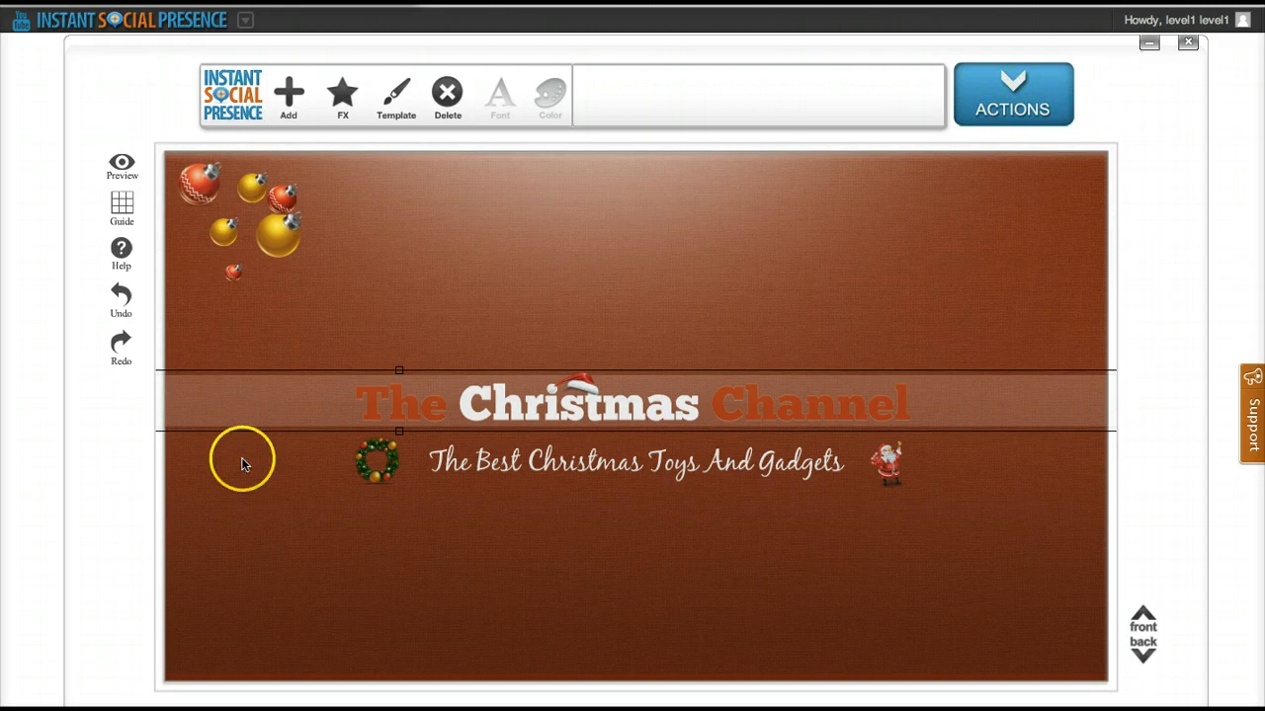
{"action": "left_click", "coordinate": [289, 111]}
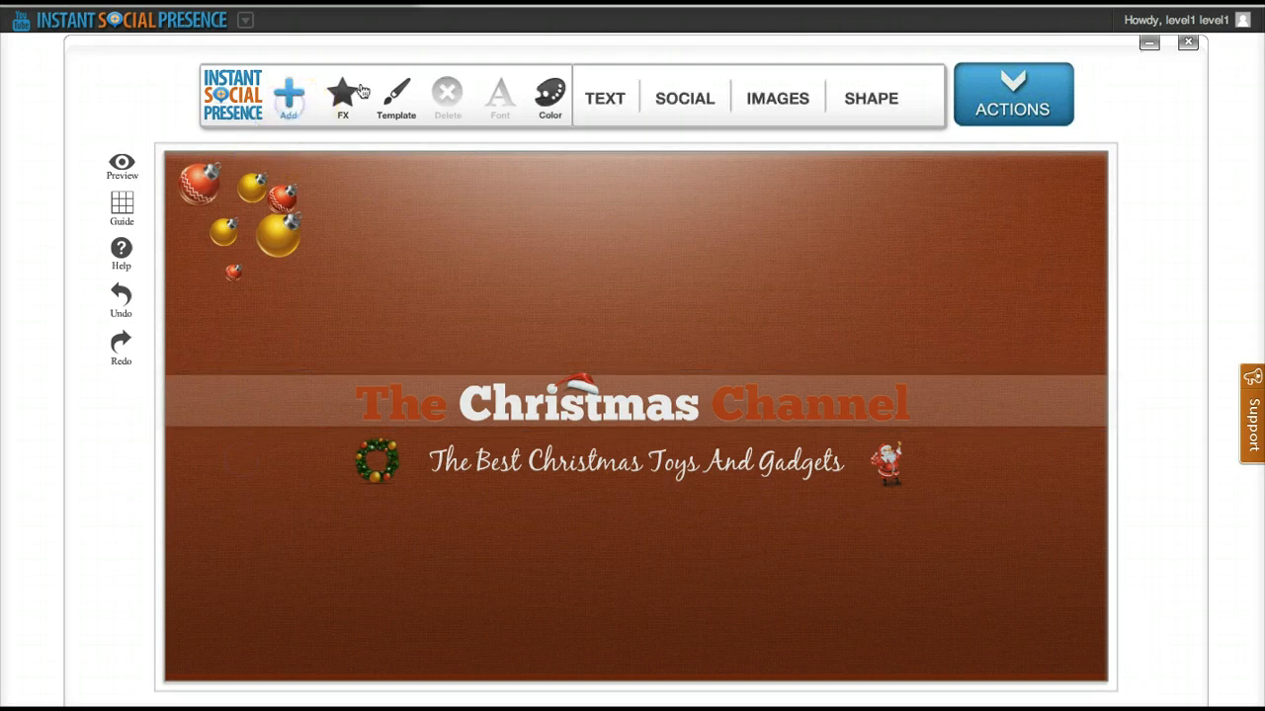
{"action": "left_click", "coordinate": [871, 99]}
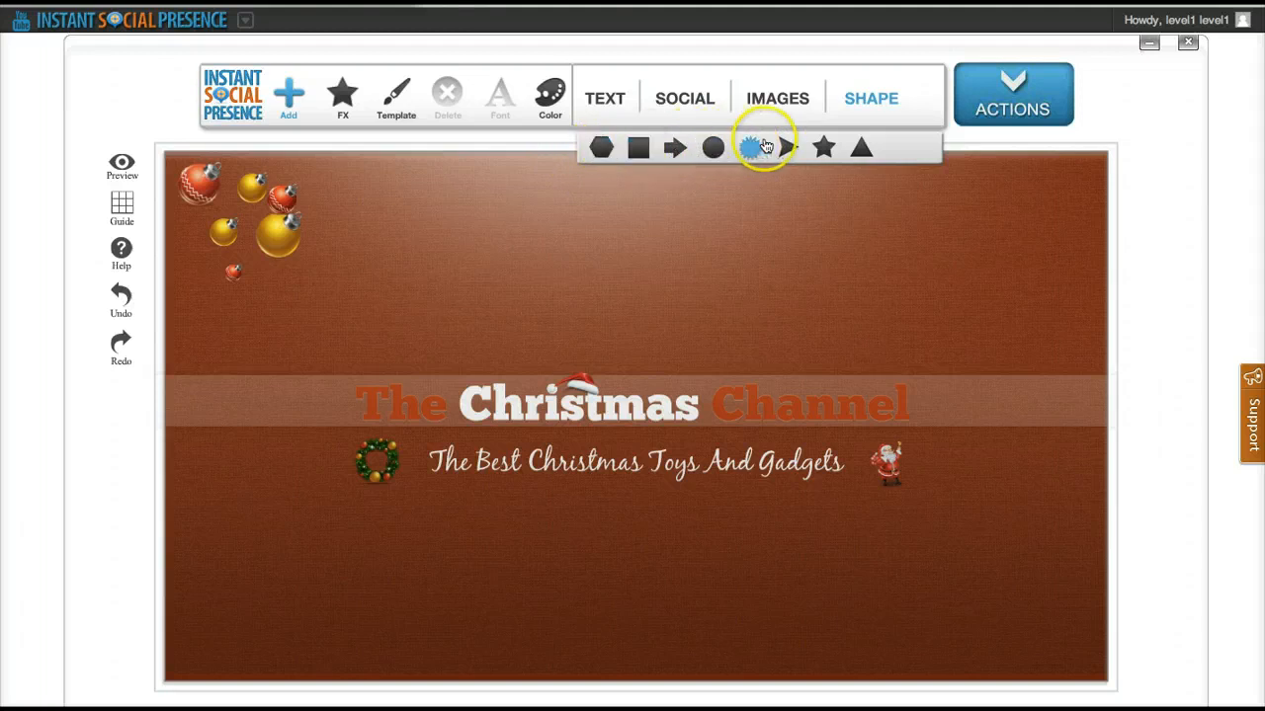
{"action": "left_click", "coordinate": [824, 148]}
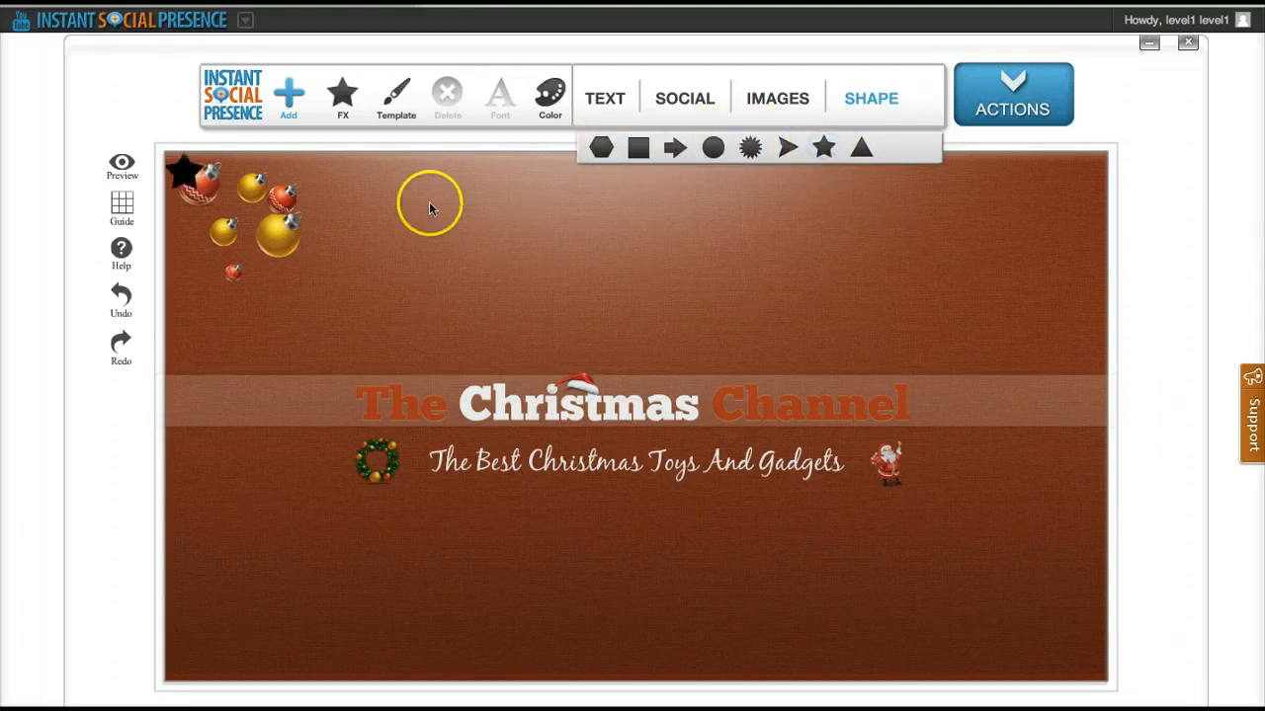
{"action": "left_click", "coordinate": [183, 175]}
{"action": "left_click_drag", "start_coordinate": [184, 175], "coordinate": [310, 400]}
{"action": "left_click", "coordinate": [122, 202]}
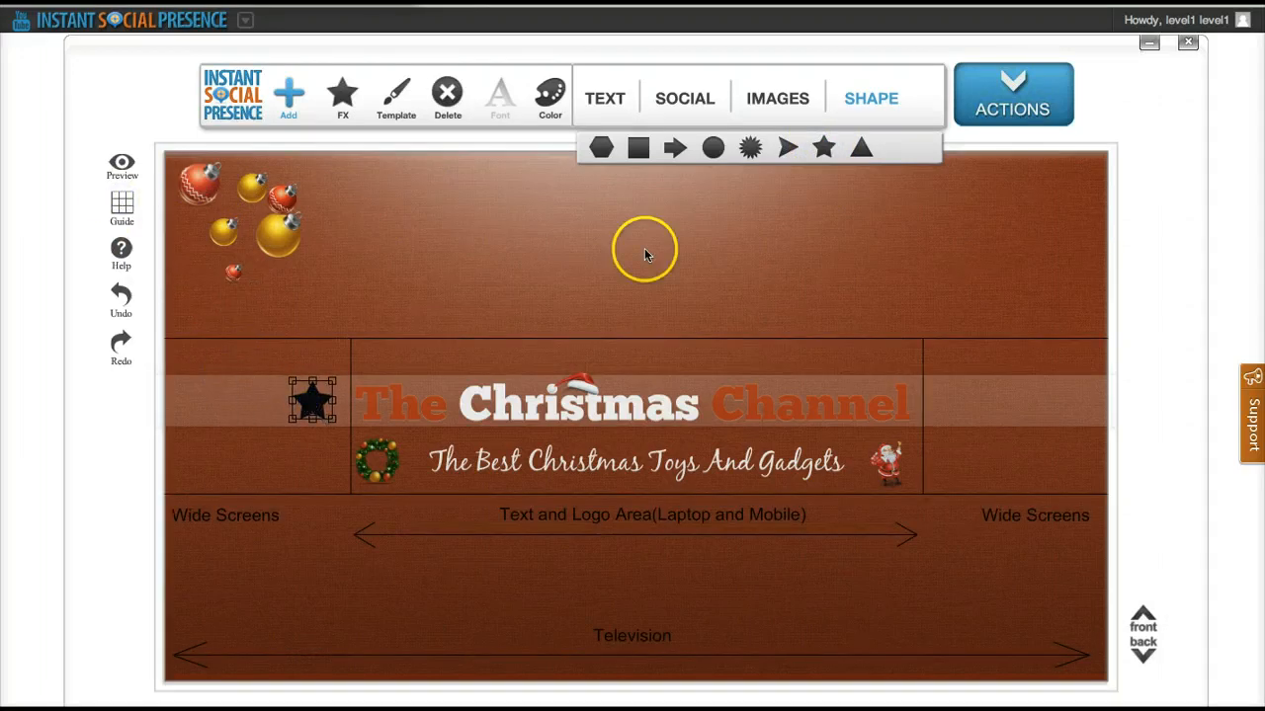
Change the star's color to golden orange.
{"action": "left_click", "coordinate": [544, 110]}
{"action": "left_click", "coordinate": [590, 168]}
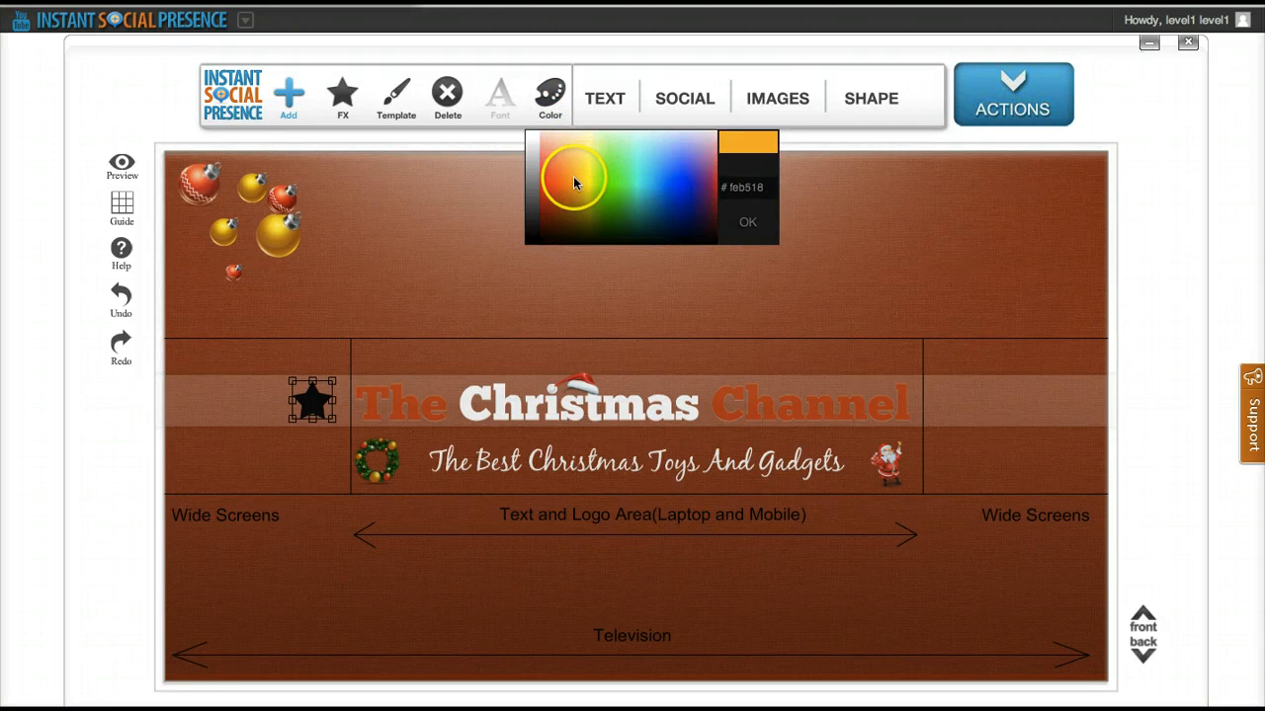
{"action": "left_click", "coordinate": [574, 178]}
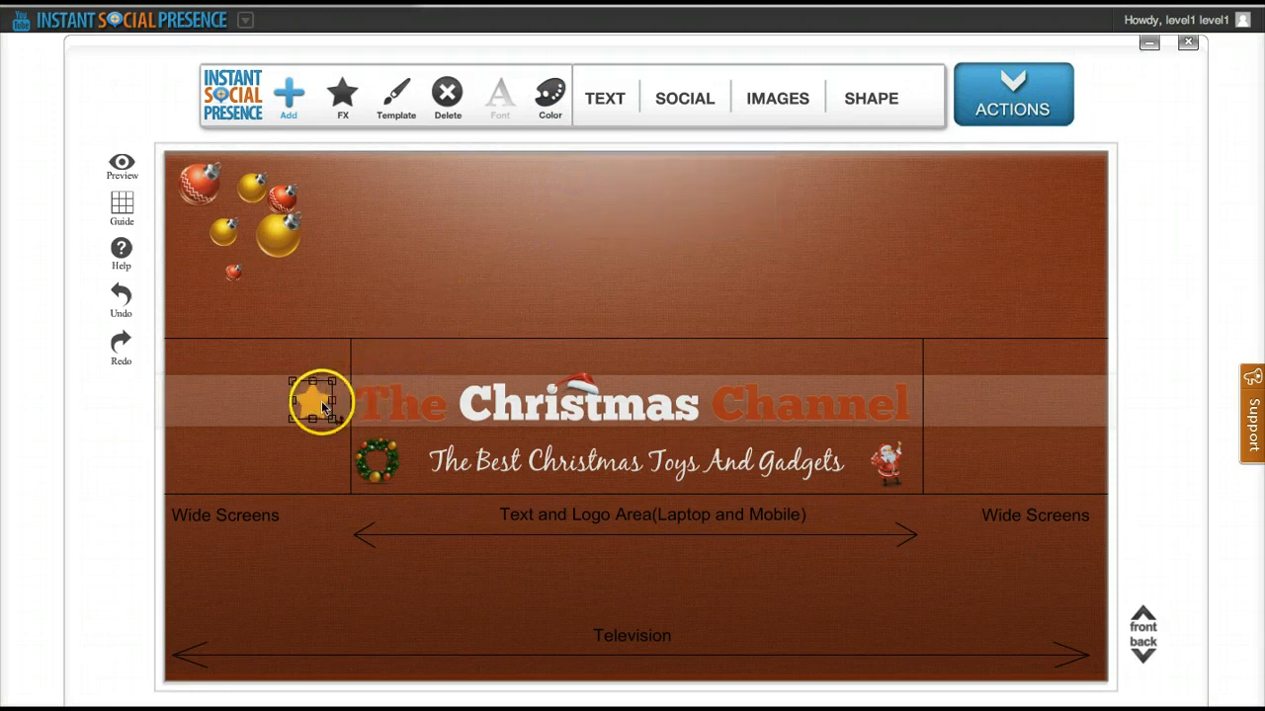
Duplicate the golden star and place the copy on the band just after the word "Channel".
{"action": "left_click", "coordinate": [267, 405]}
{"action": "left_click", "coordinate": [309, 412]}
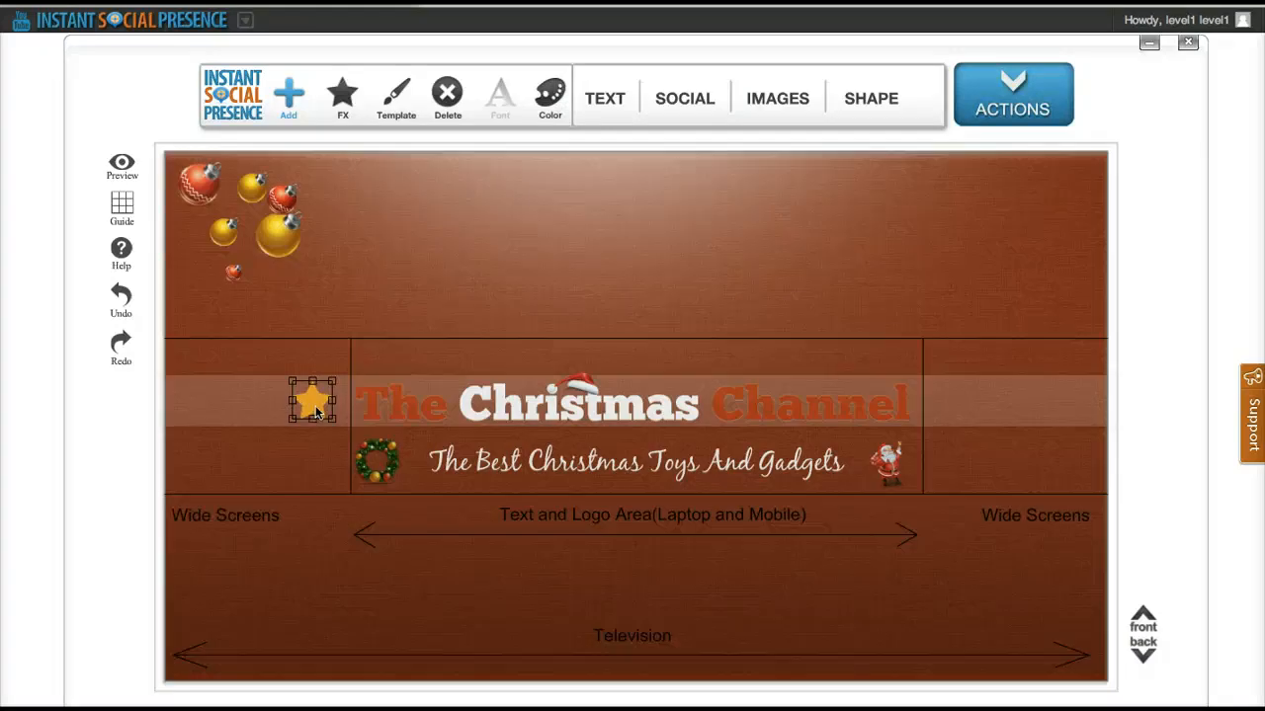
{"action": "left_click_drag", "start_coordinate": [321, 407], "coordinate": [947, 405]}
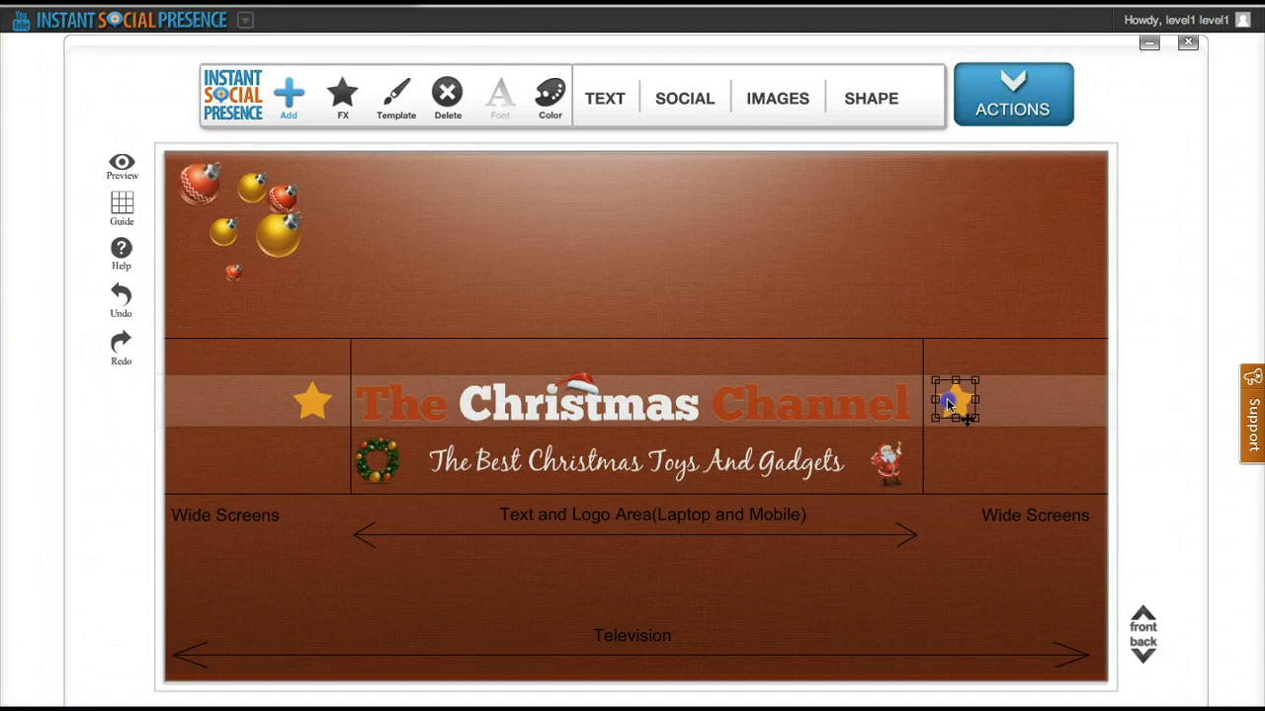
{"action": "left_click", "coordinate": [885, 271]}
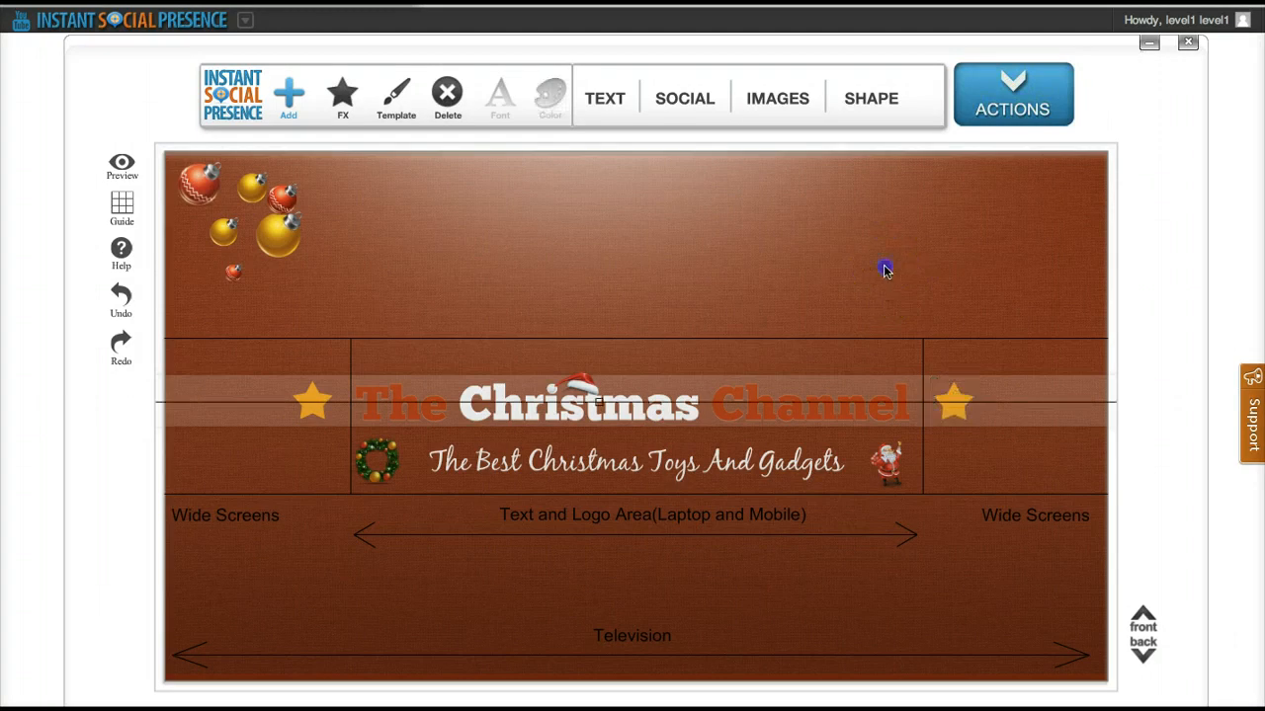
{"action": "left_click", "coordinate": [1028, 452]}
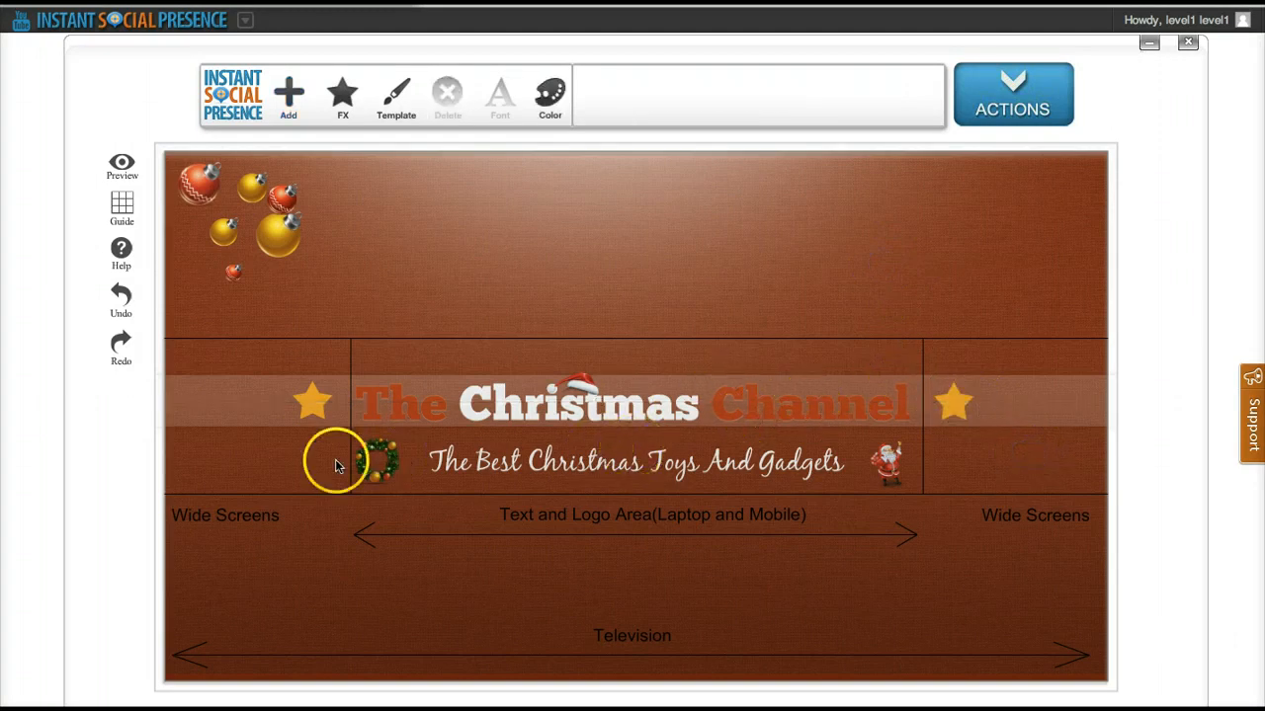
Add a starburst shape and place it over the end of the word "Channel" in the title.
{"action": "left_click", "coordinate": [288, 92]}
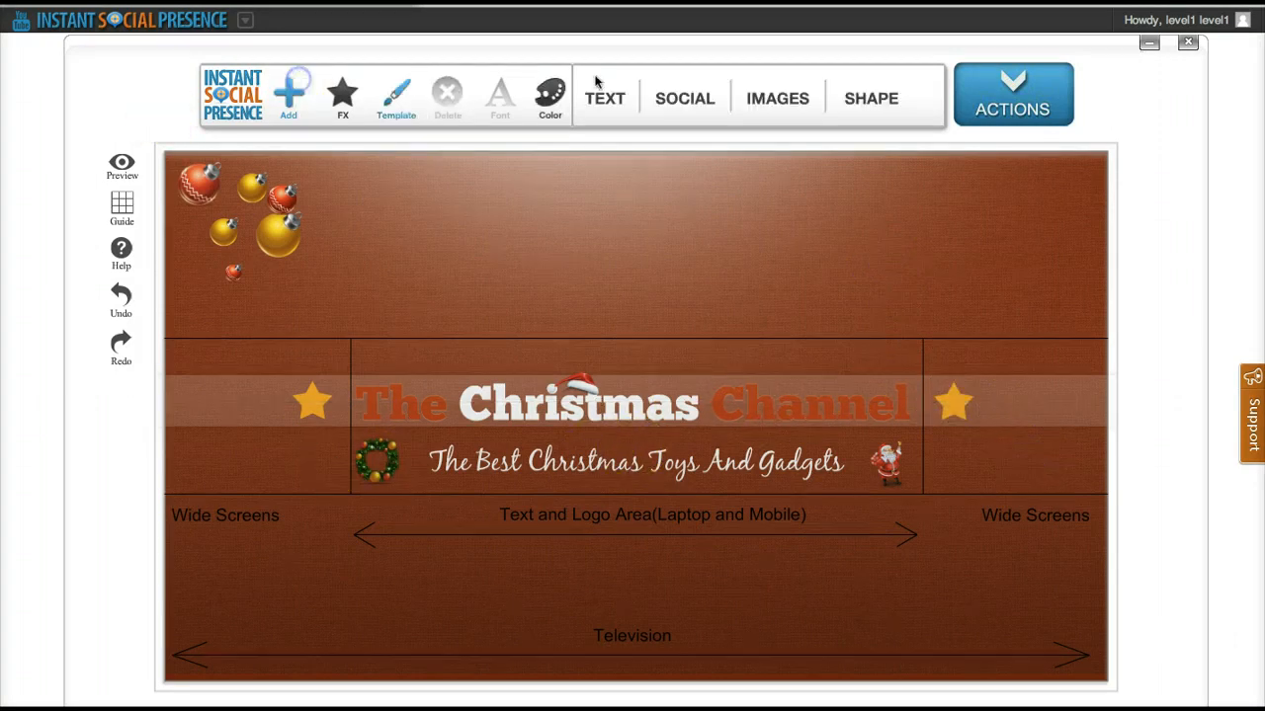
{"action": "left_click", "coordinate": [874, 100]}
{"action": "left_click", "coordinate": [749, 147]}
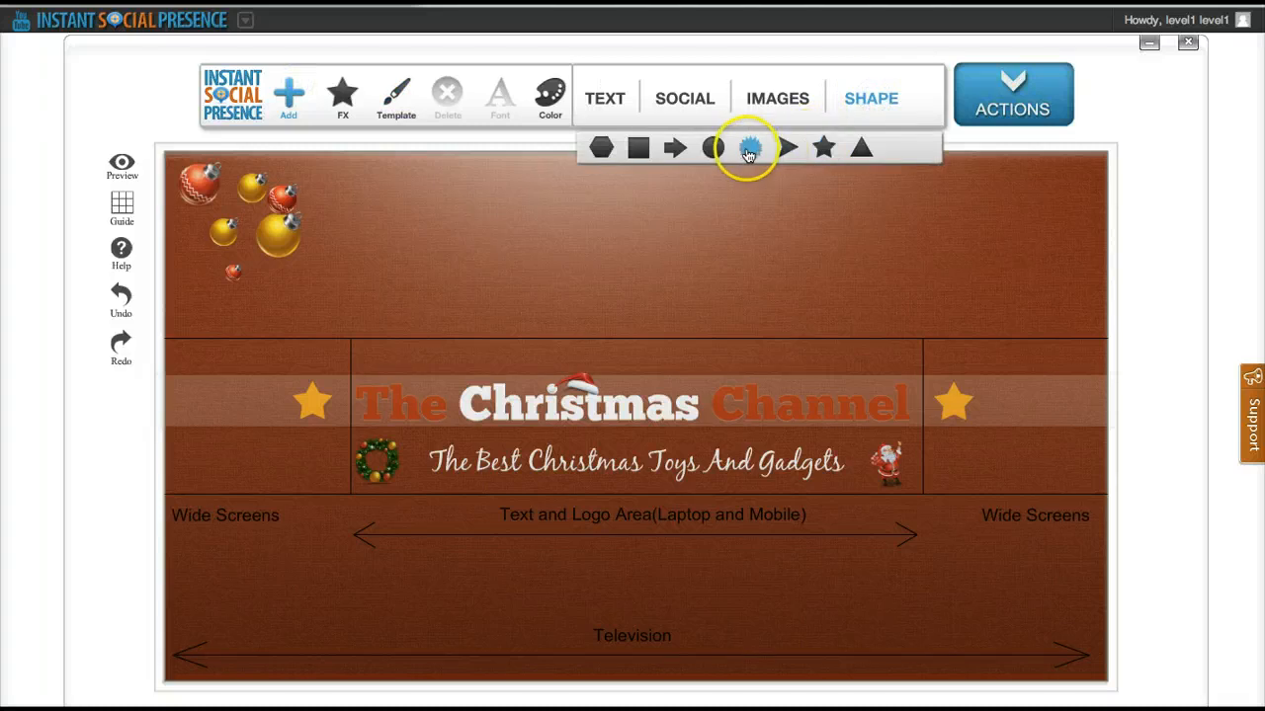
{"action": "left_click", "coordinate": [181, 173]}
{"action": "left_click_drag", "start_coordinate": [181, 173], "coordinate": [782, 333]}
{"action": "left_click_drag", "start_coordinate": [703, 274], "coordinate": [878, 361]}
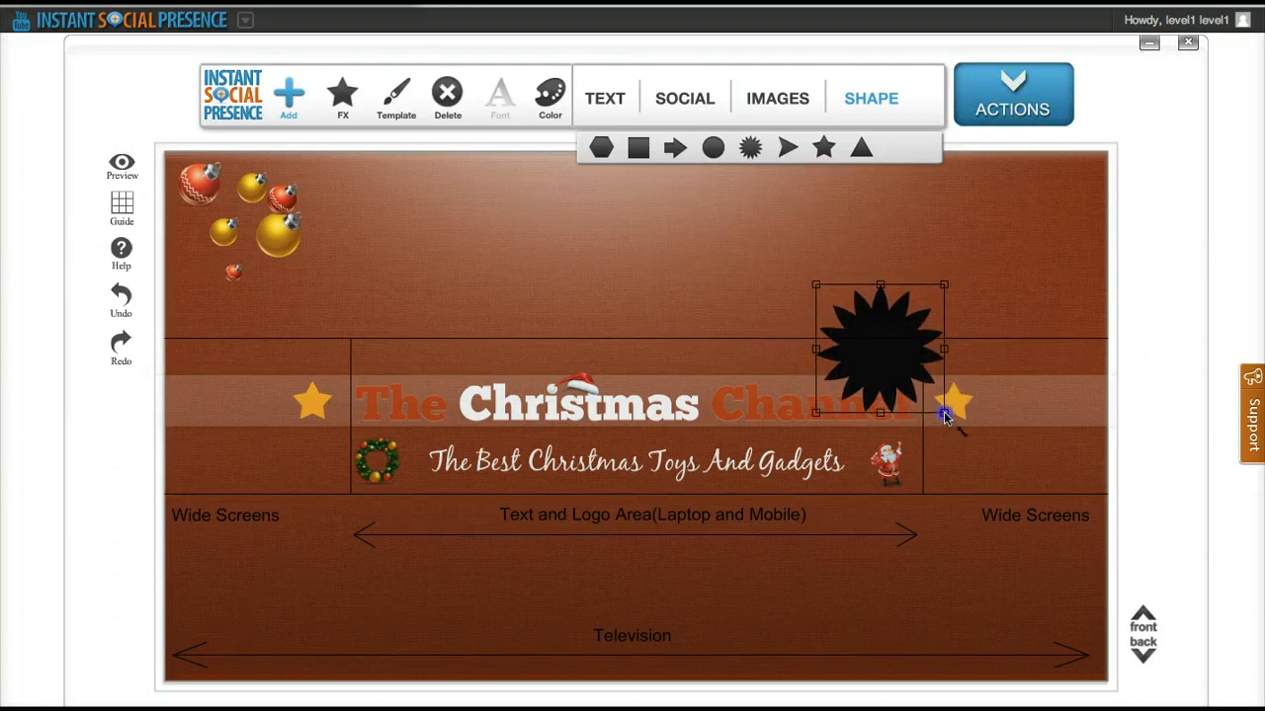
Shrink the starburst slightly above the end of "Channel" and color it white.
{"action": "left_click_drag", "start_coordinate": [945, 418], "coordinate": [930, 401]}
{"action": "left_click_drag", "start_coordinate": [878, 353], "coordinate": [883, 350]}
{"action": "left_click", "coordinate": [551, 112]}
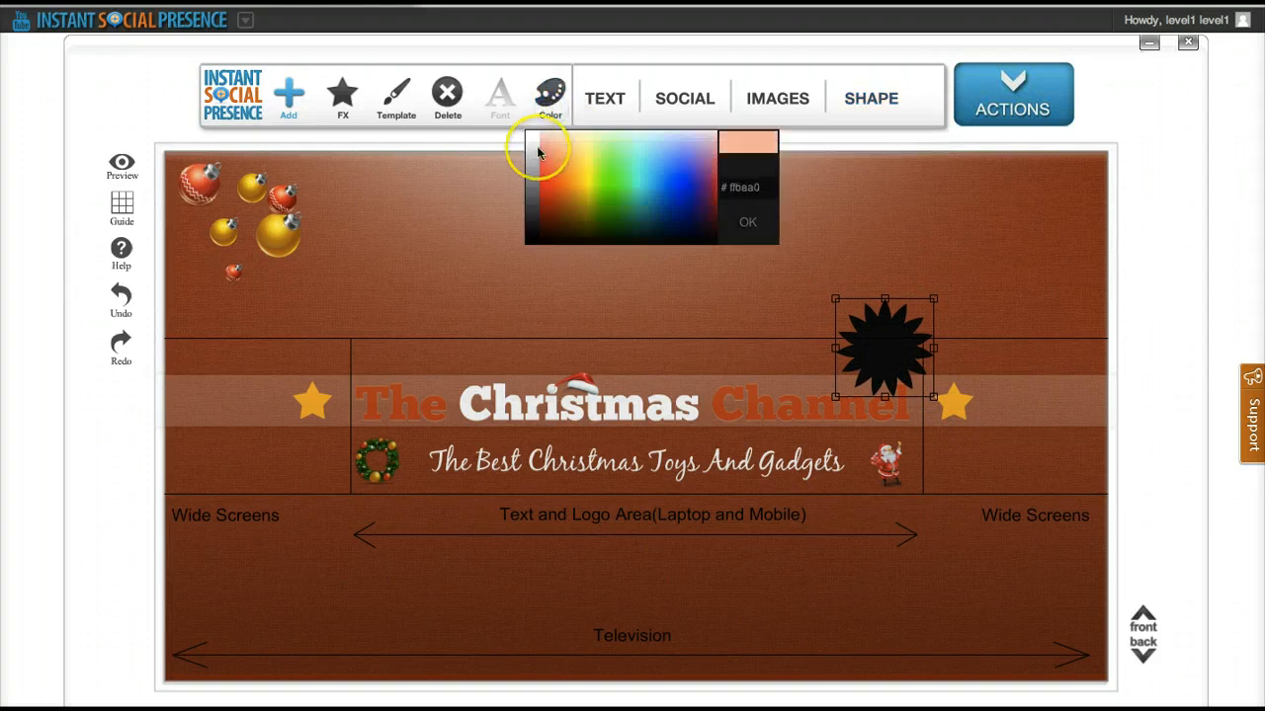
{"action": "left_click", "coordinate": [531, 135]}
Add a new title text reading "*NEW*" above the channel title.
{"action": "mouse_move", "coordinate": [604, 102]}
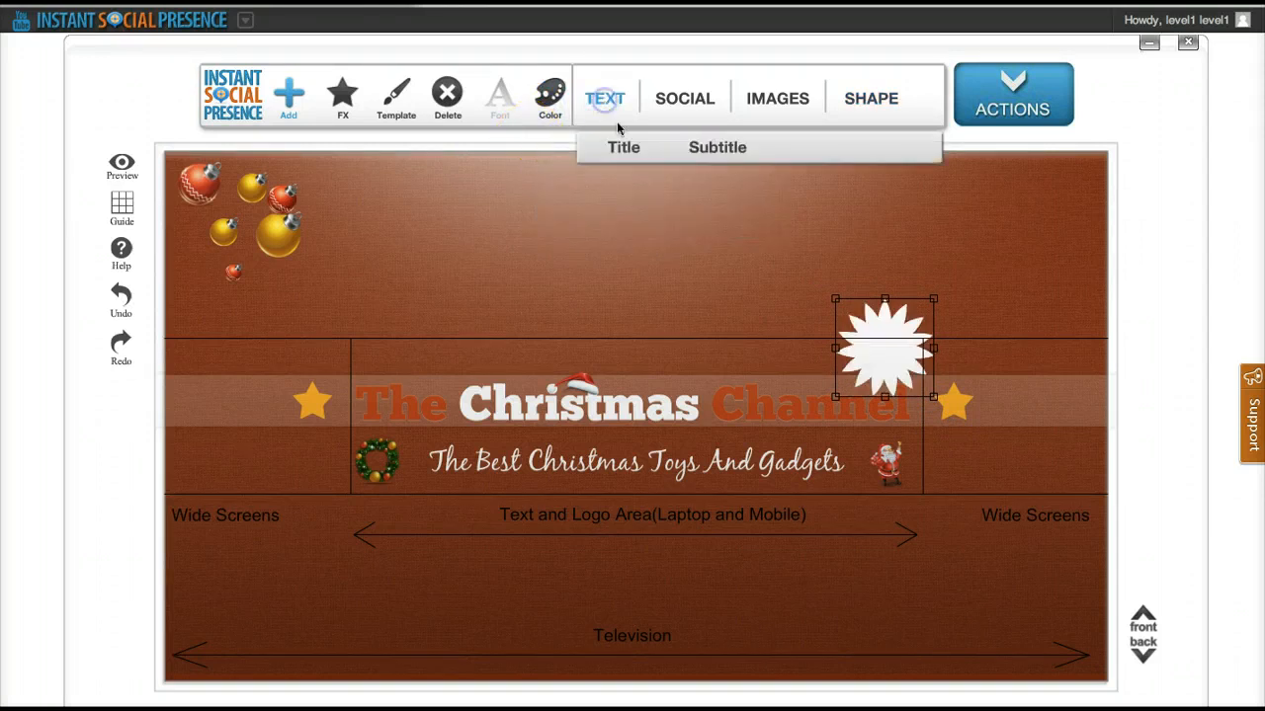
{"action": "left_click", "coordinate": [622, 147]}
{"action": "double_click", "coordinate": [743, 284]}
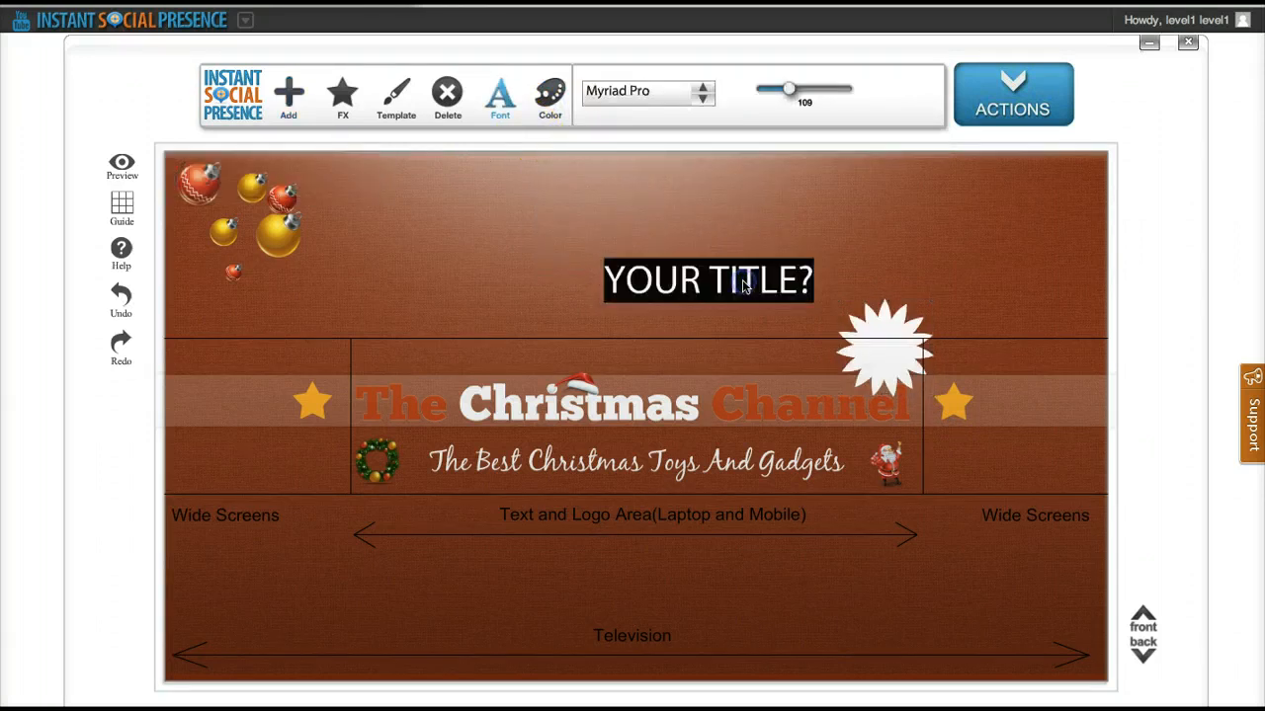
{"action": "type", "text": "N"}
{"action": "key", "text": "BackSpace"}
{"action": "type", "text": "*NEW*"}
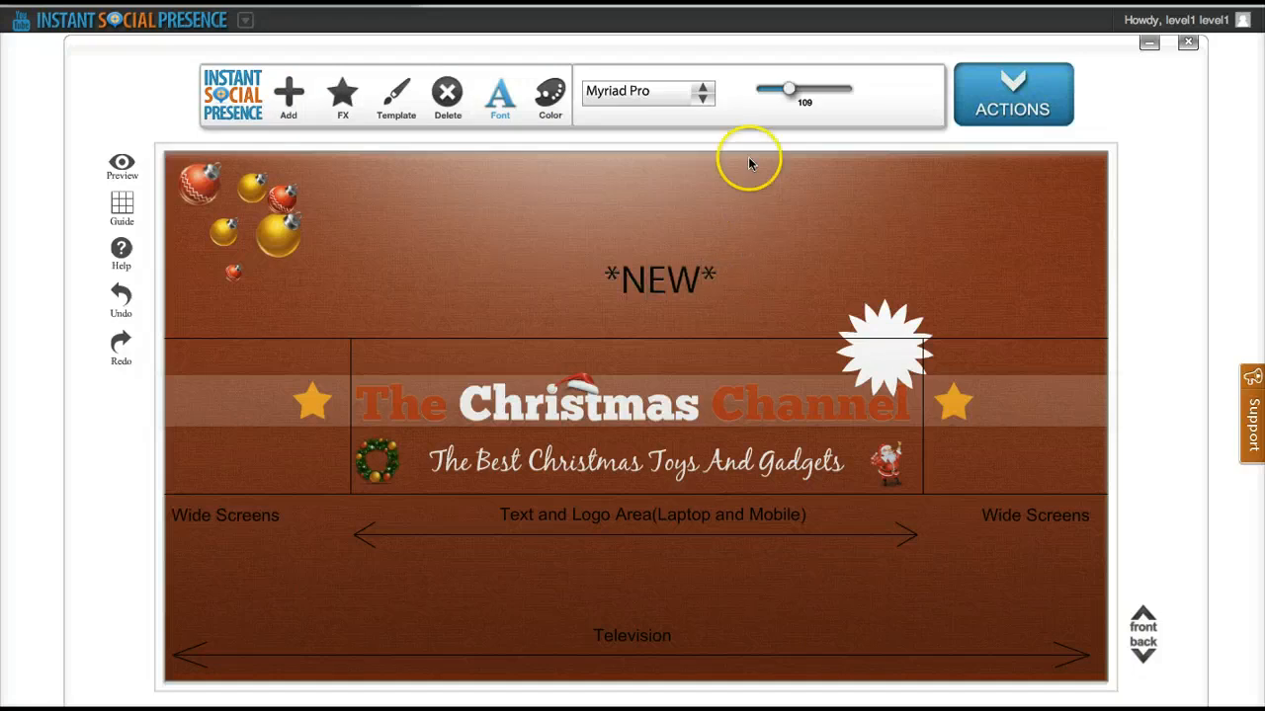
{"action": "left_click", "coordinate": [678, 240]}
{"action": "left_click", "coordinate": [675, 263]}
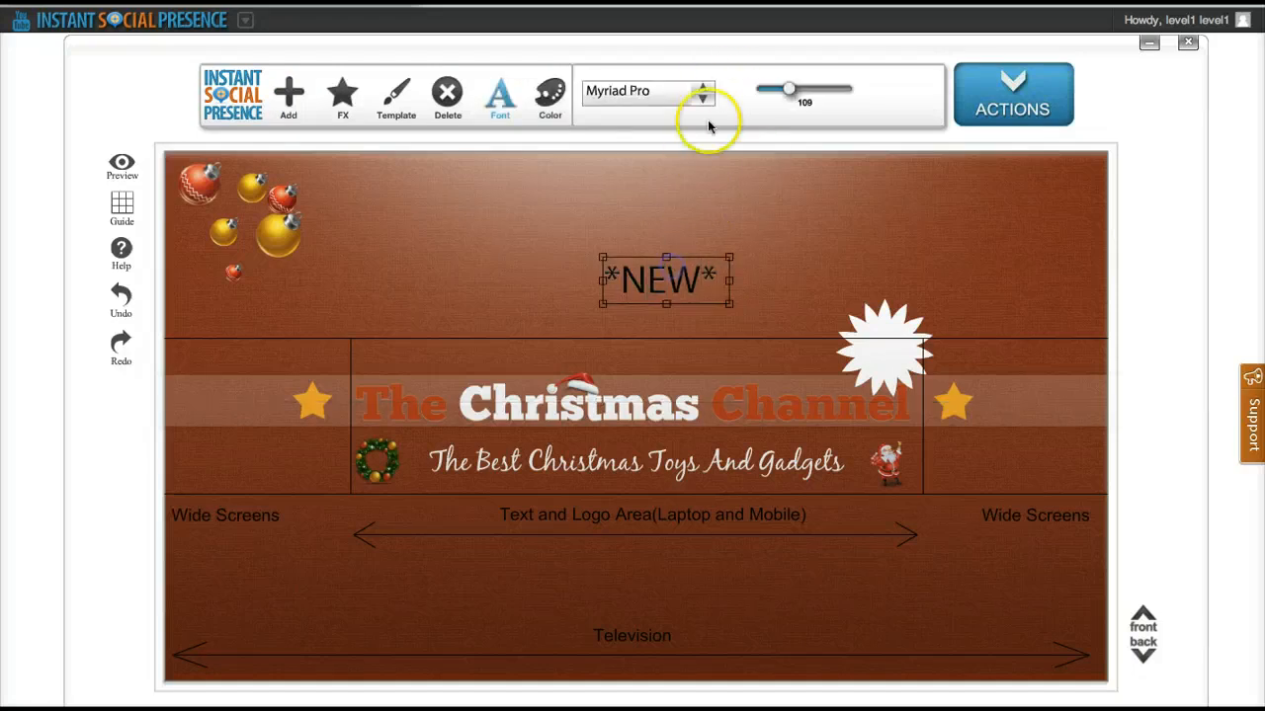
Set the "*NEW*" text's font to Impact and scale it down to fit centered on the white starburst.
{"action": "left_click", "coordinate": [700, 92]}
{"action": "scroll", "coordinate": [683, 146], "scroll_direction": "down", "scroll_amount": 1}
{"action": "scroll", "coordinate": [680, 148], "scroll_direction": "down", "scroll_amount": 4}
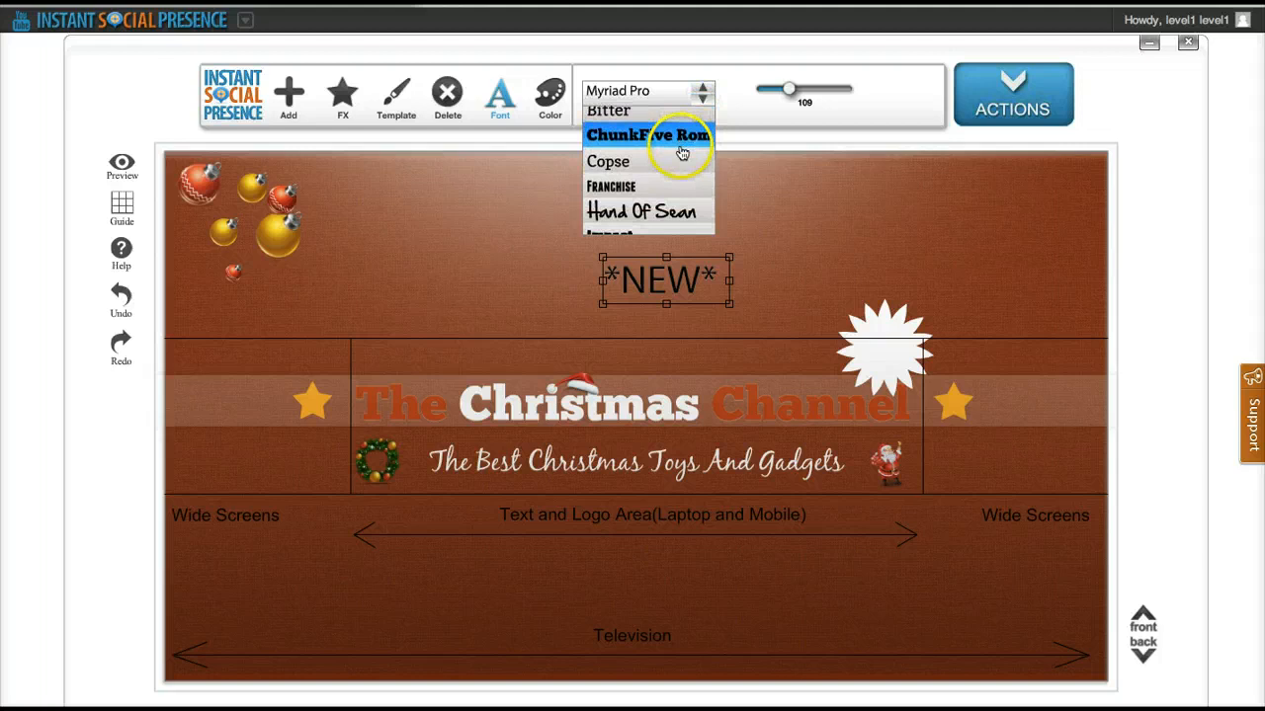
{"action": "left_click", "coordinate": [671, 184]}
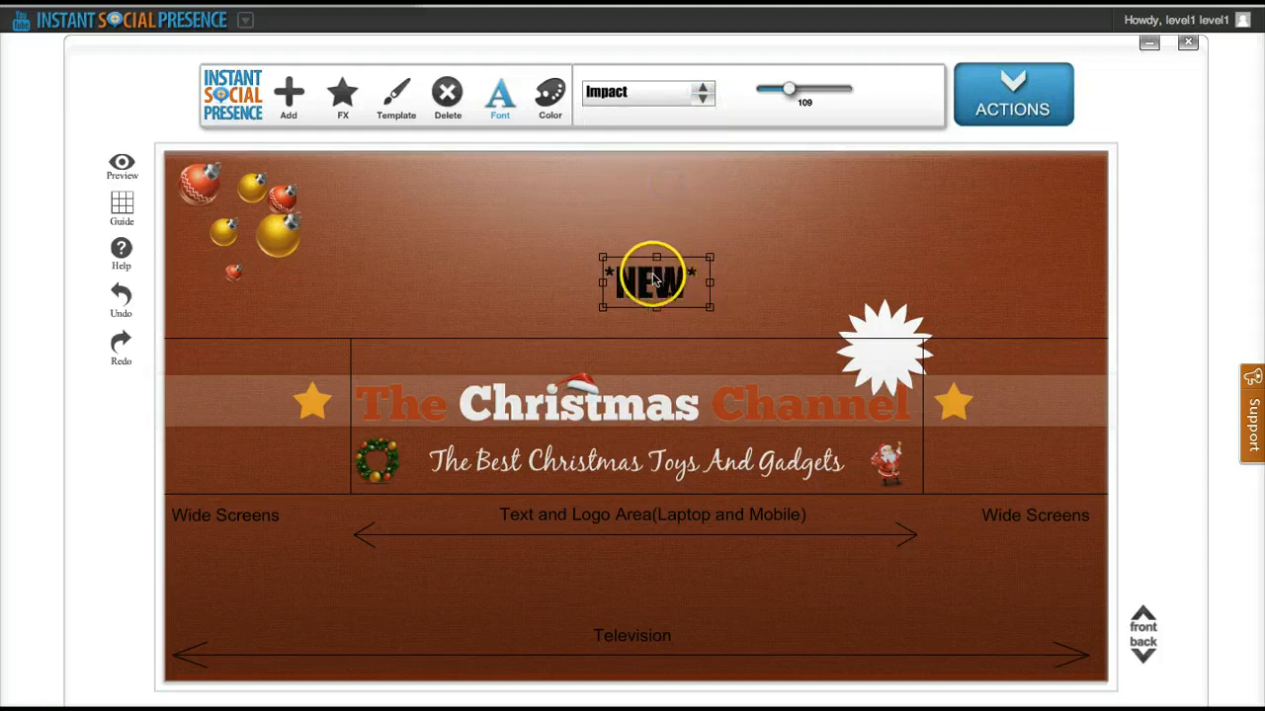
{"action": "left_click_drag", "start_coordinate": [652, 278], "coordinate": [930, 332]}
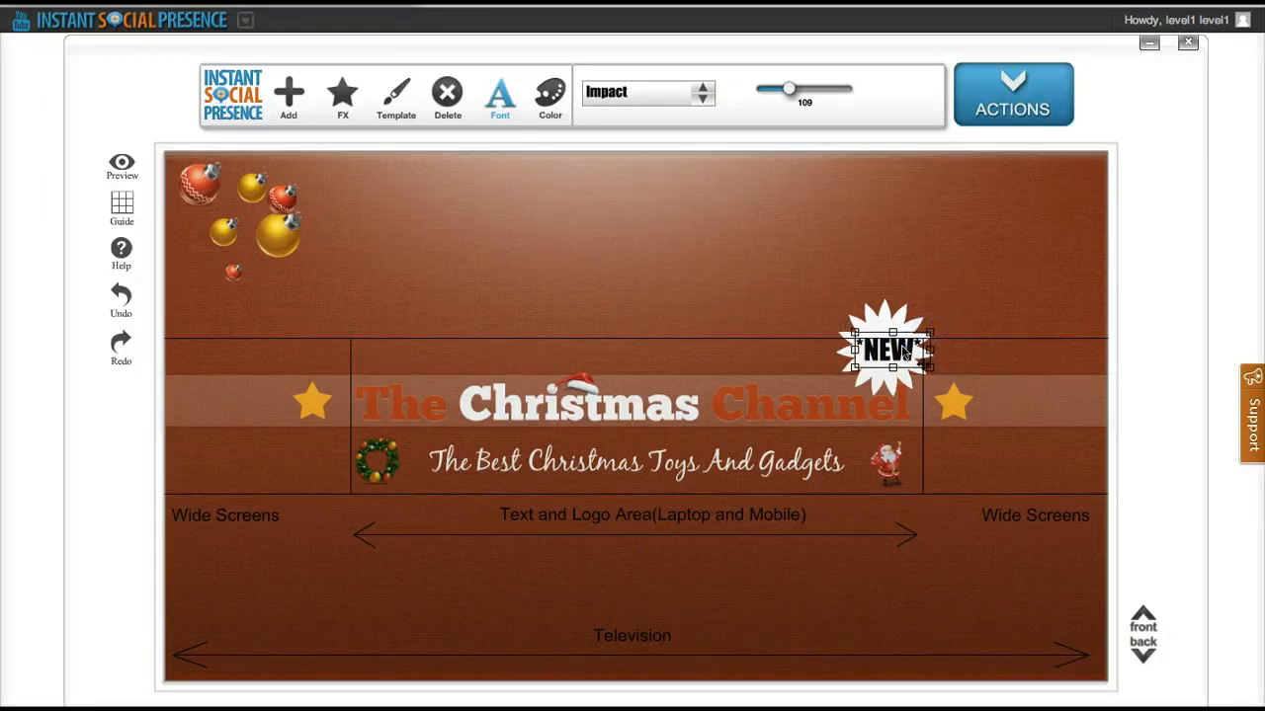
Deselect the artwork and hide the layout guides.
{"action": "left_click", "coordinate": [929, 274]}
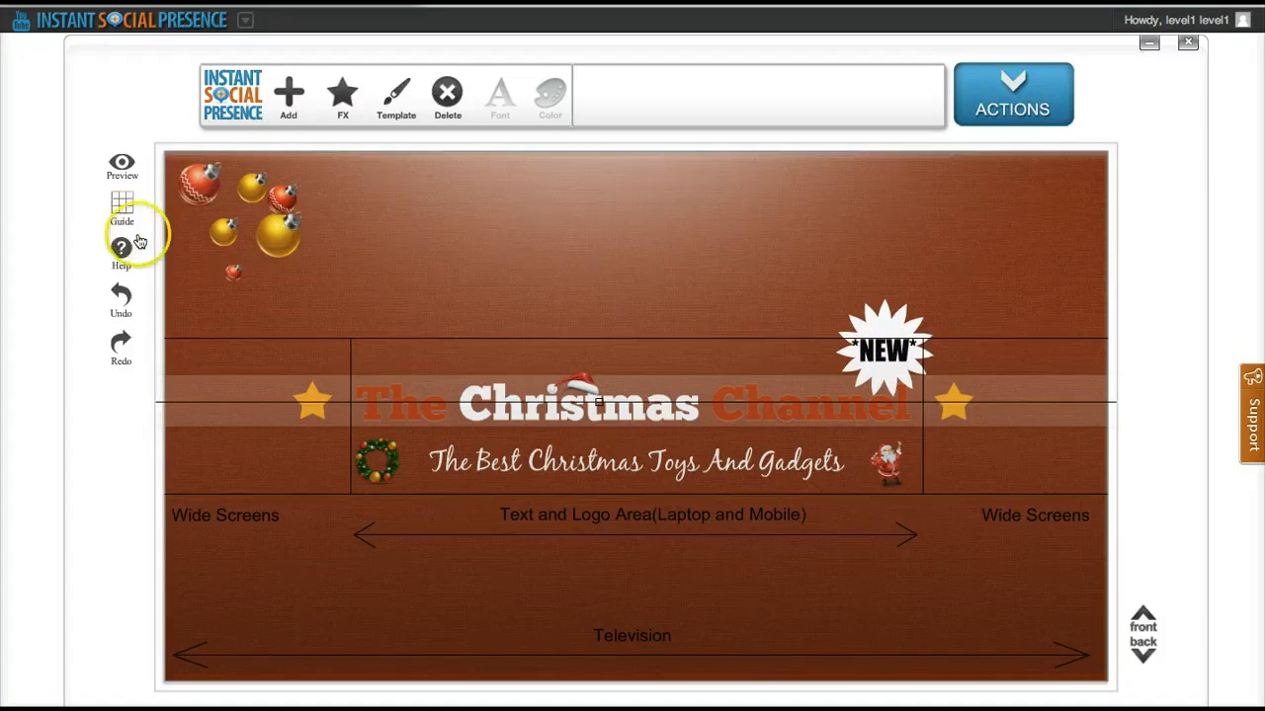
{"action": "left_click", "coordinate": [226, 424]}
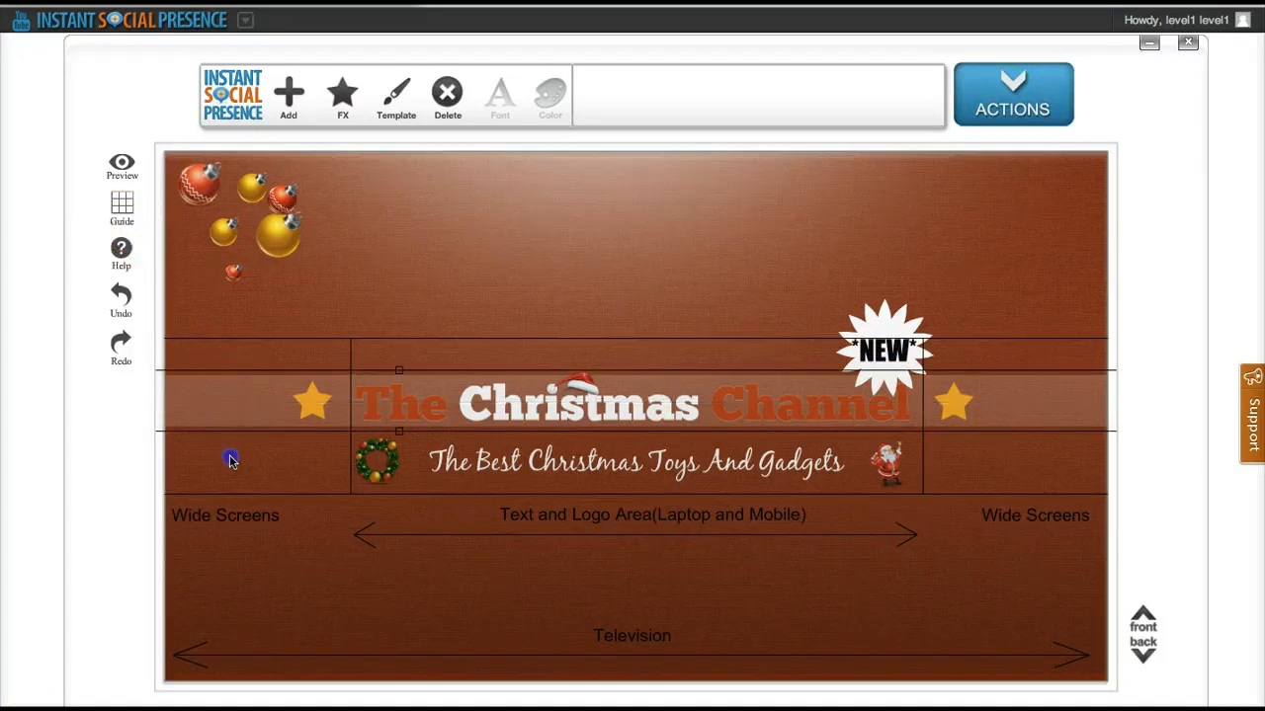
{"action": "left_click", "coordinate": [230, 458]}
{"action": "left_click", "coordinate": [120, 207]}
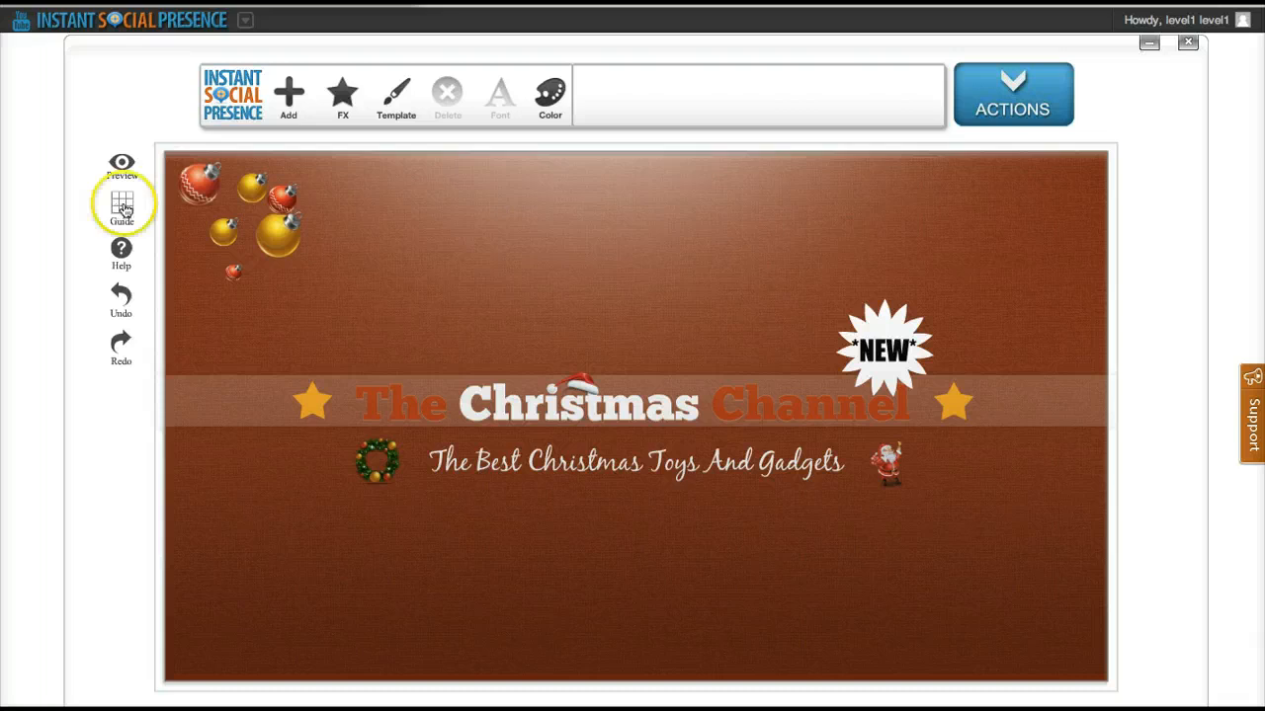
Add the Pinterest badge and place it on the band in the wide-screen area before the first star, with the layout guides shown.
{"action": "left_click", "coordinate": [301, 99]}
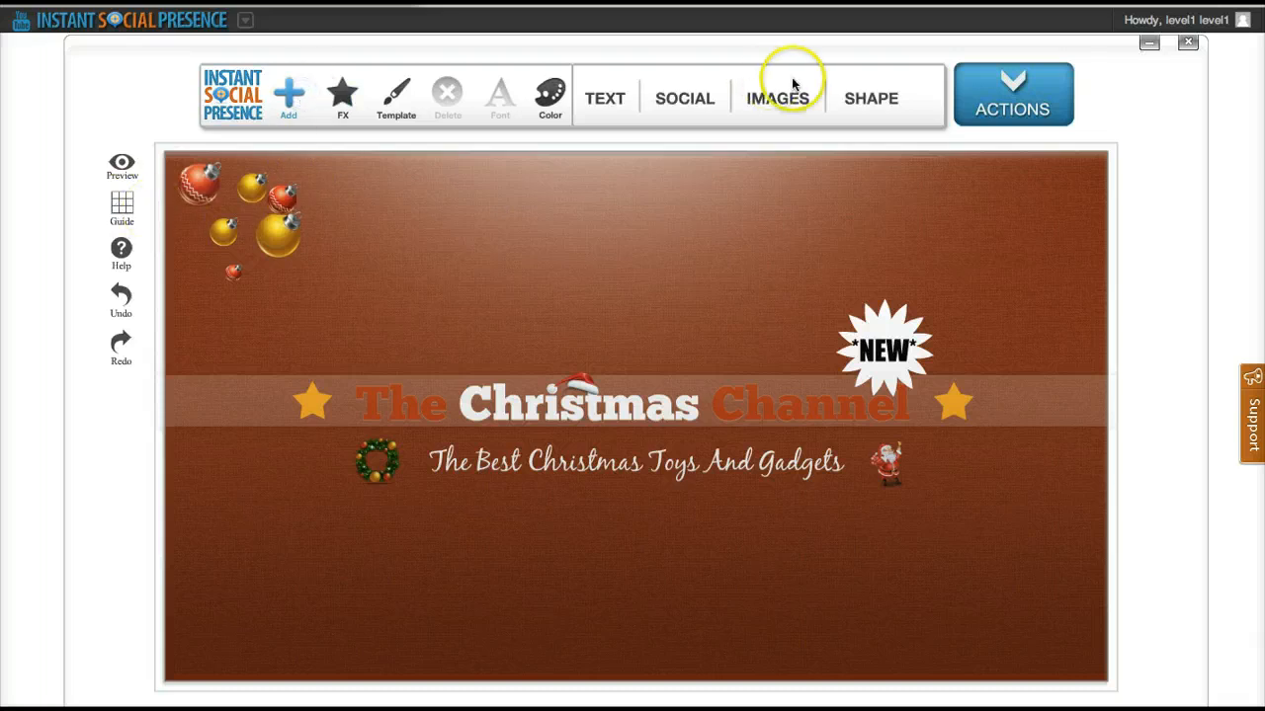
{"action": "left_click", "coordinate": [672, 103]}
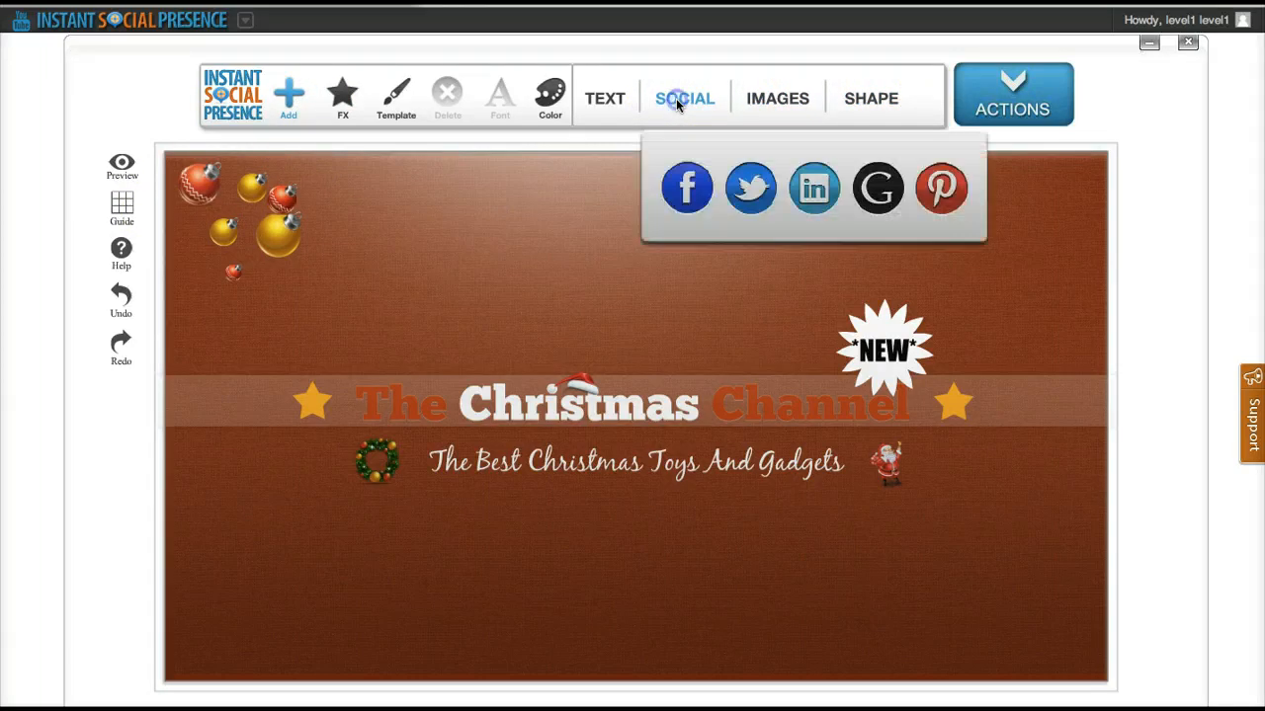
{"action": "left_click", "coordinate": [950, 206]}
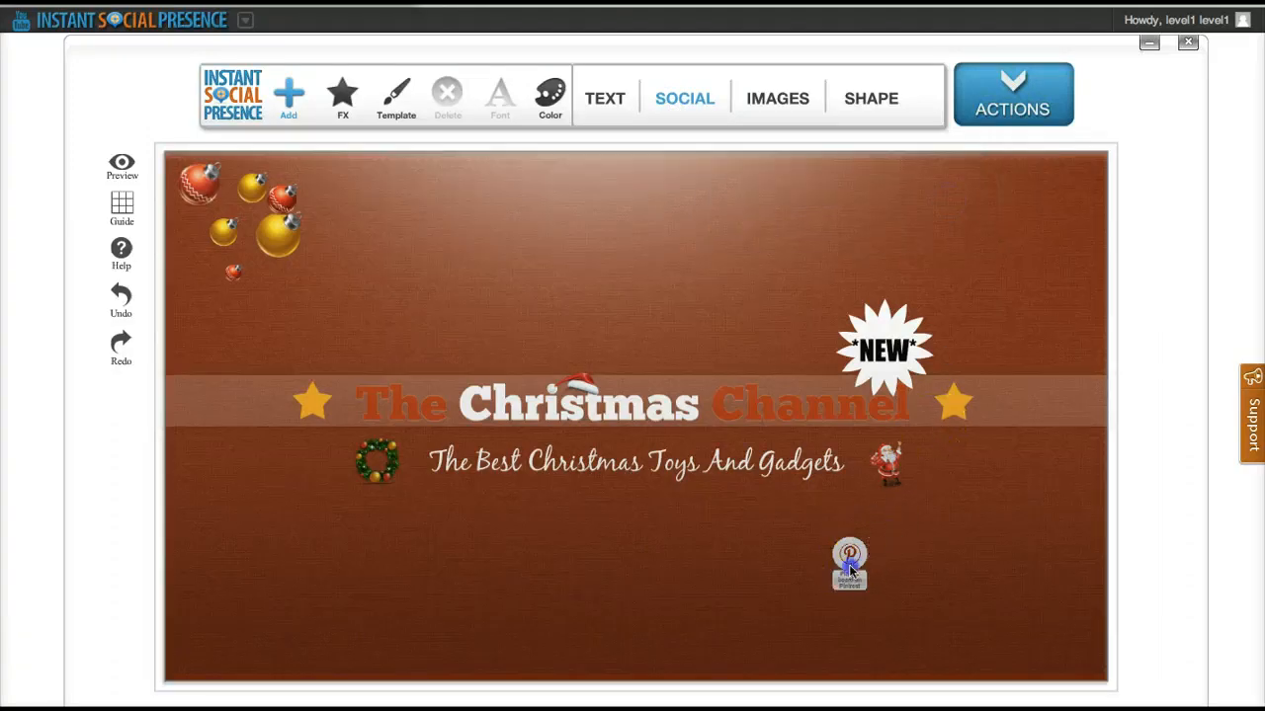
{"action": "left_click_drag", "start_coordinate": [856, 560], "coordinate": [212, 399]}
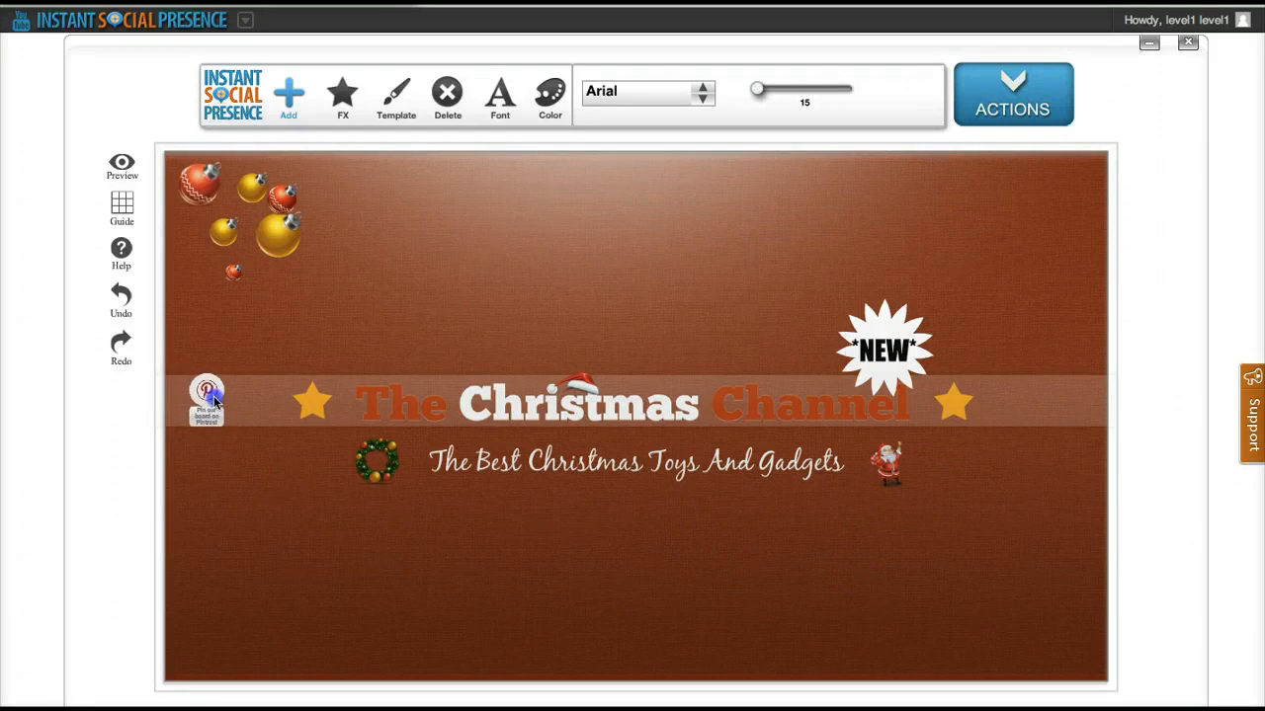
{"action": "left_click", "coordinate": [126, 209]}
{"action": "left_click", "coordinate": [612, 469]}
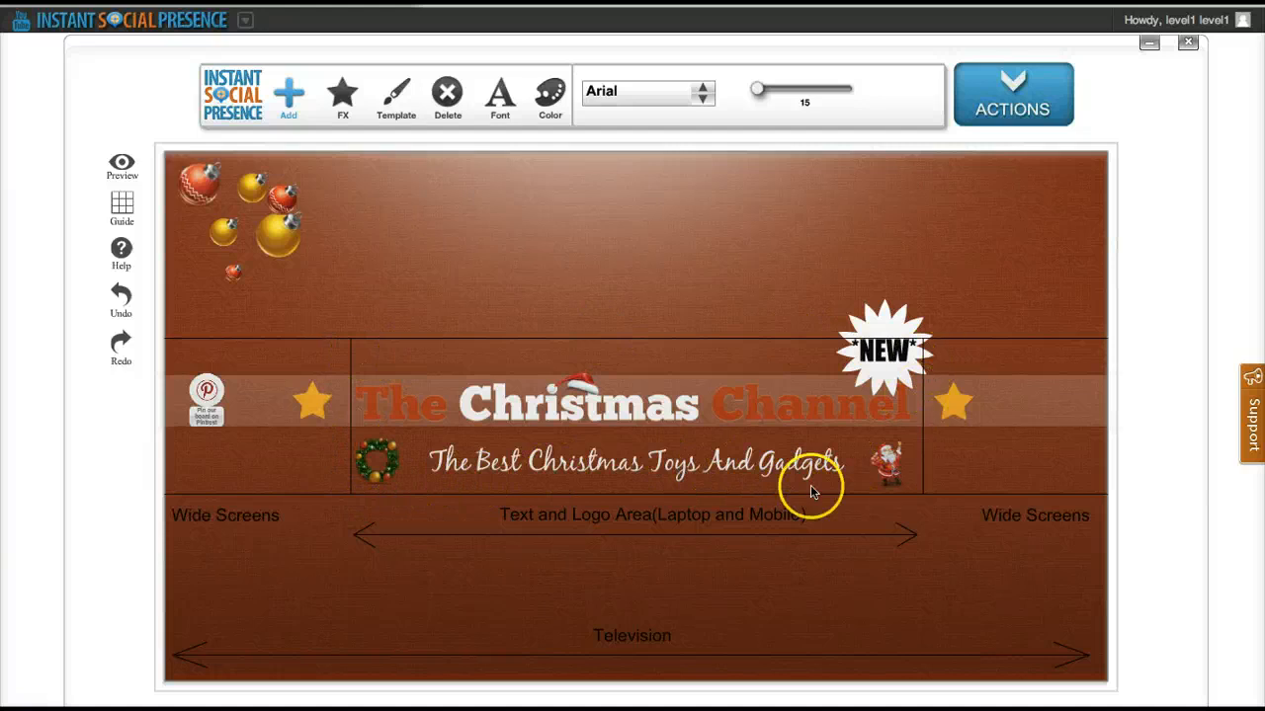
{"action": "left_click_drag", "start_coordinate": [207, 405], "coordinate": [232, 405]}
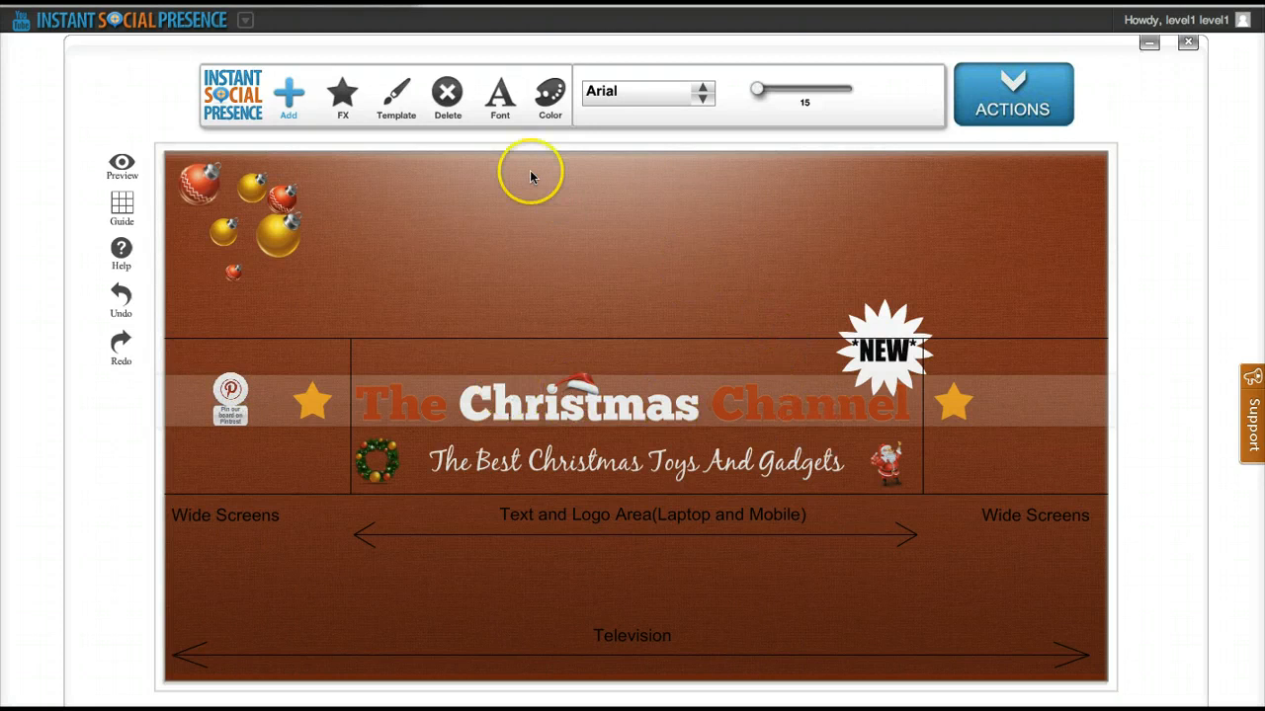
Add the Google Plus badge and place it on the band in the wide-screen area beyond the second star.
{"action": "left_click", "coordinate": [287, 99]}
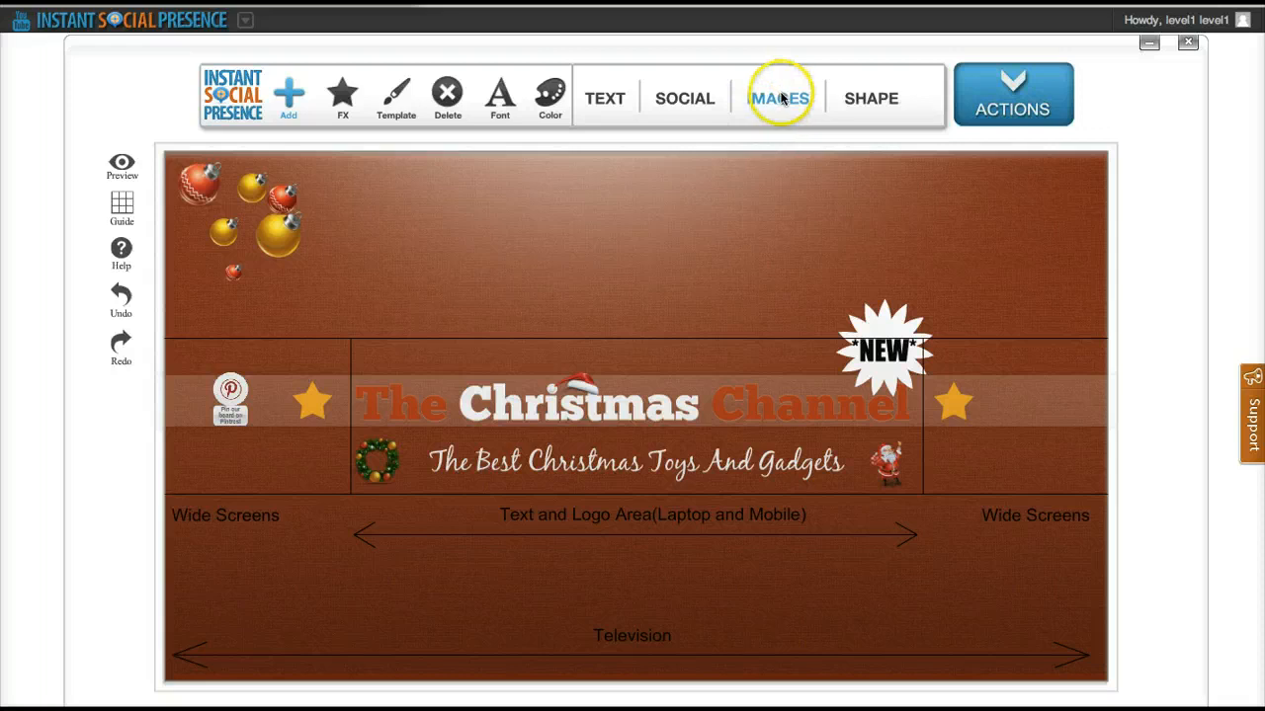
{"action": "left_click", "coordinate": [681, 99]}
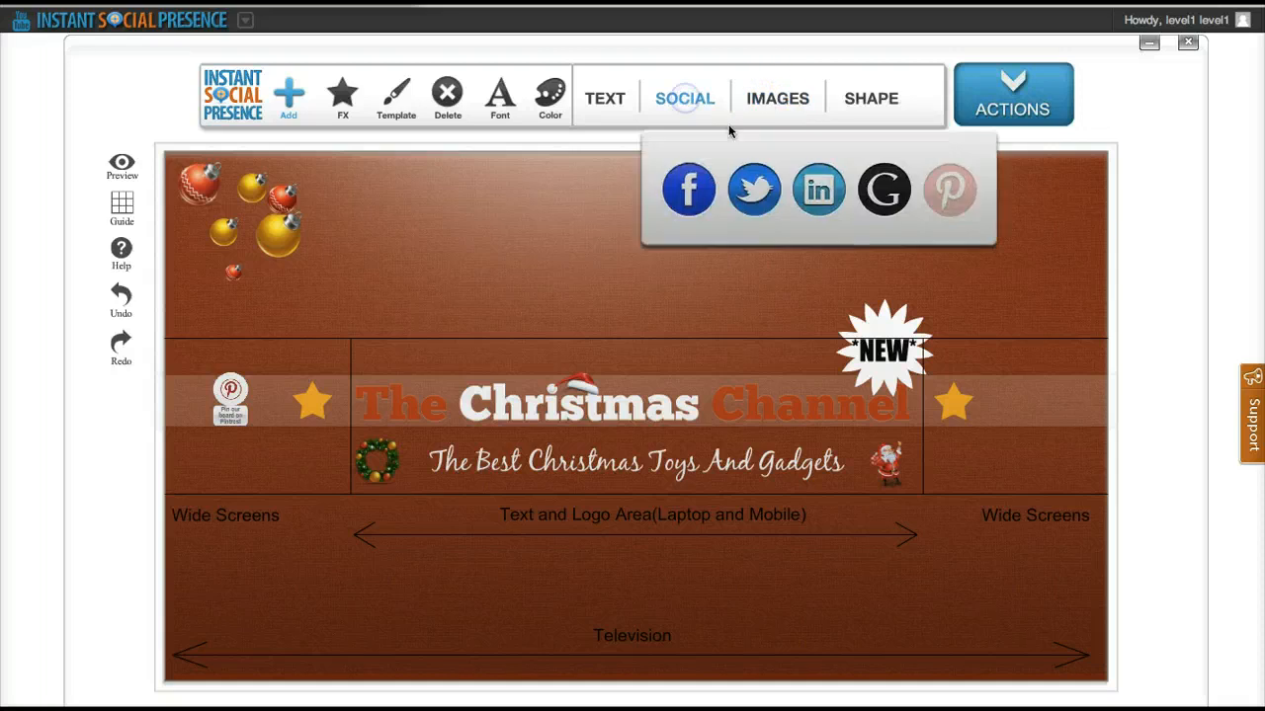
{"action": "left_click", "coordinate": [882, 192]}
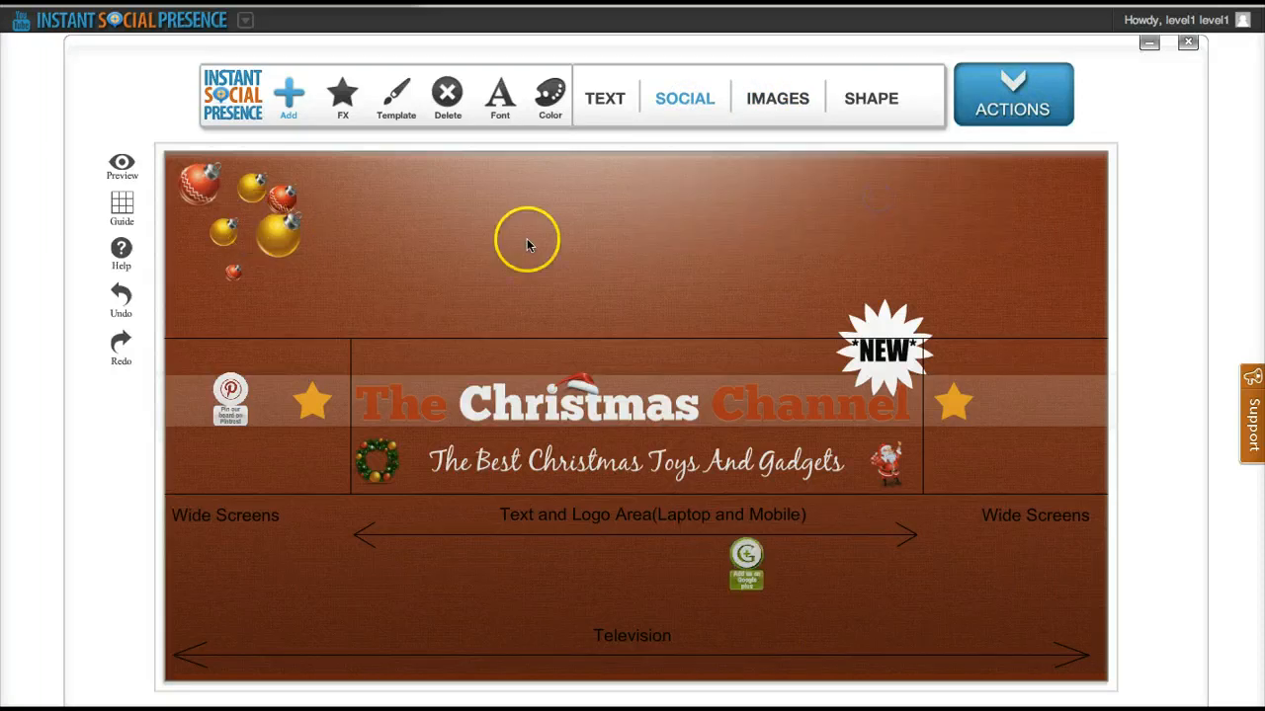
{"action": "left_click", "coordinate": [731, 565]}
{"action": "left_click_drag", "start_coordinate": [748, 553], "coordinate": [1047, 399]}
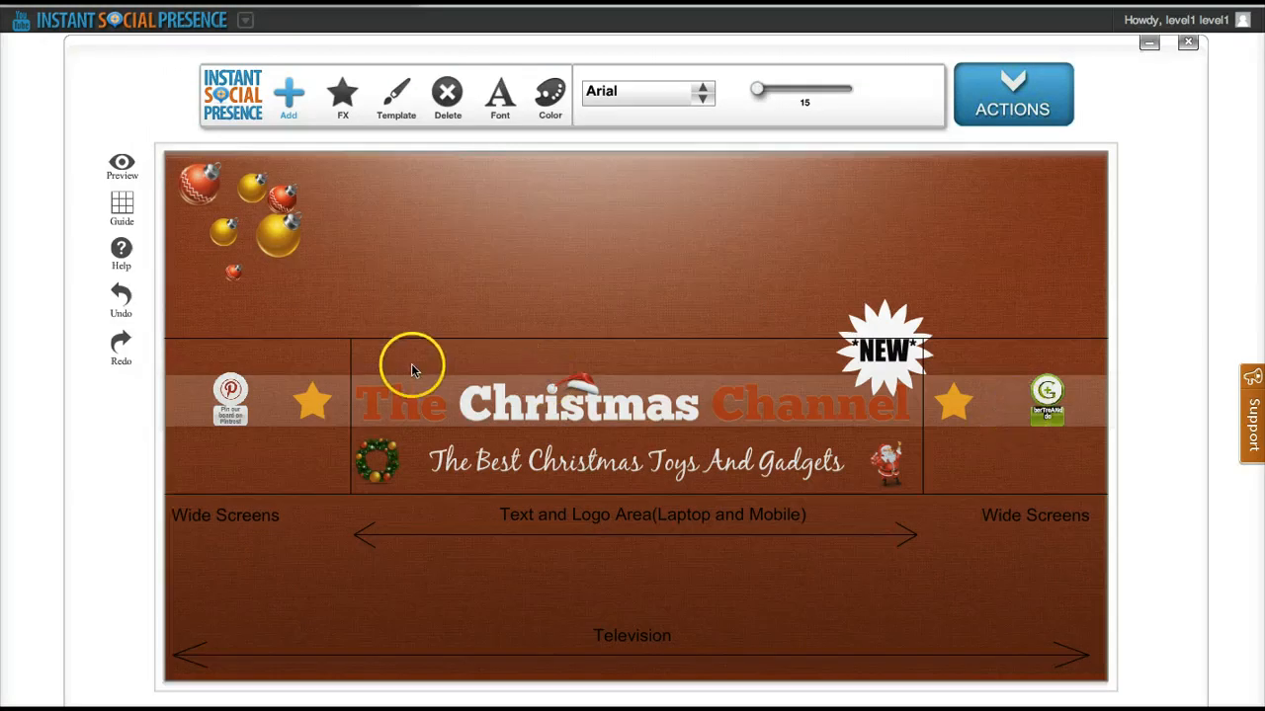
Nudge the Pinterest badge slightly and apply the tall card social style with the square icon to both social badges.
{"action": "left_click_drag", "start_coordinate": [231, 410], "coordinate": [234, 410]}
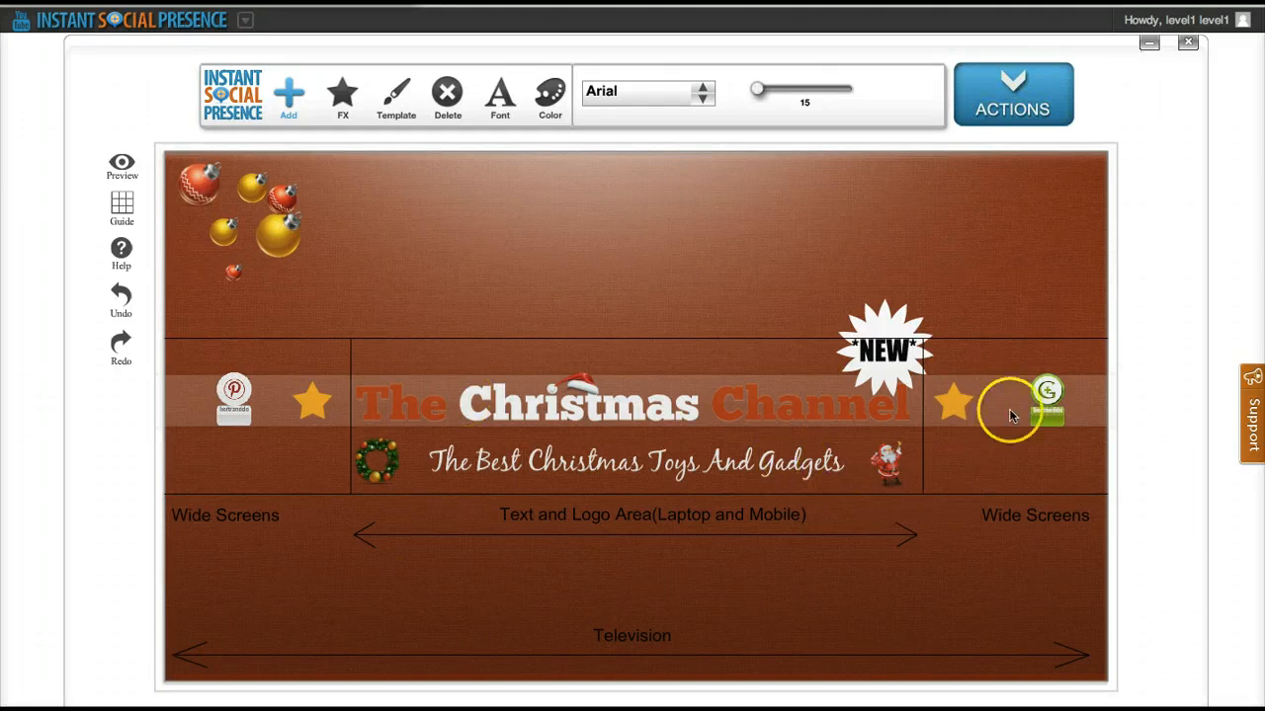
{"action": "left_click", "coordinate": [339, 99]}
{"action": "left_click", "coordinate": [775, 97]}
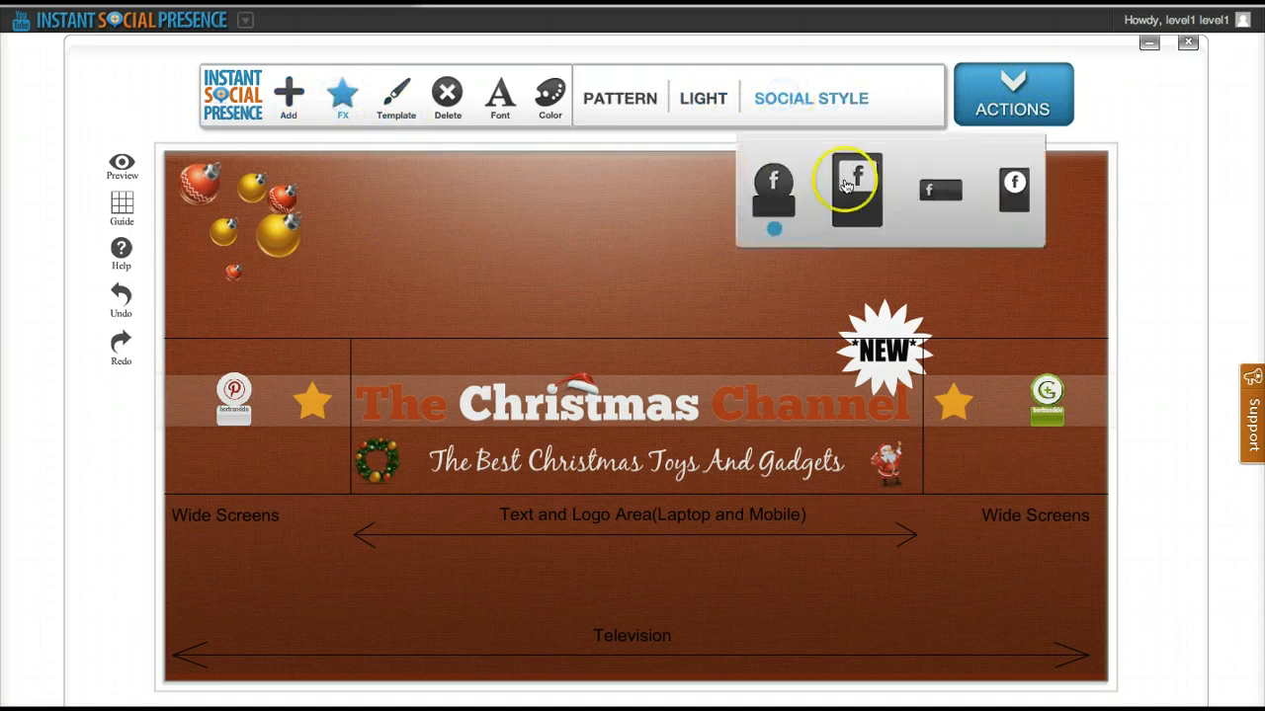
{"action": "left_click", "coordinate": [847, 184]}
{"action": "left_click", "coordinate": [934, 190]}
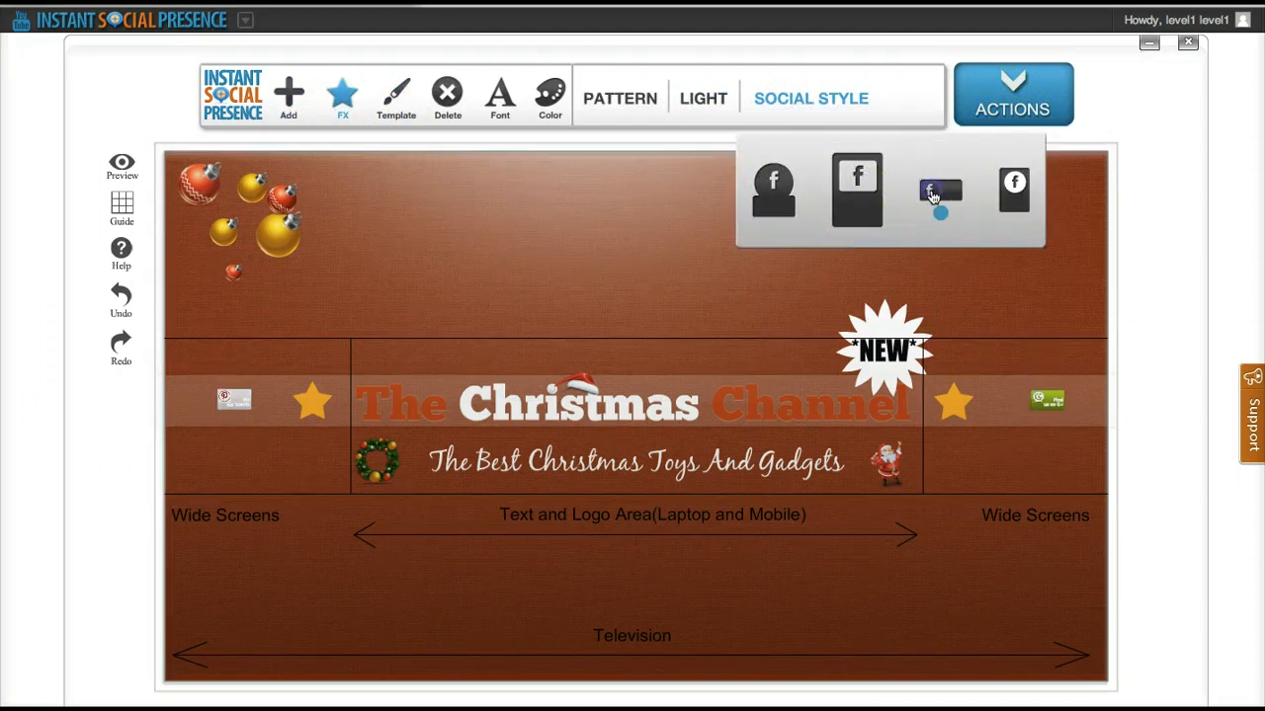
{"action": "left_click", "coordinate": [1001, 194]}
{"action": "left_click", "coordinate": [855, 185]}
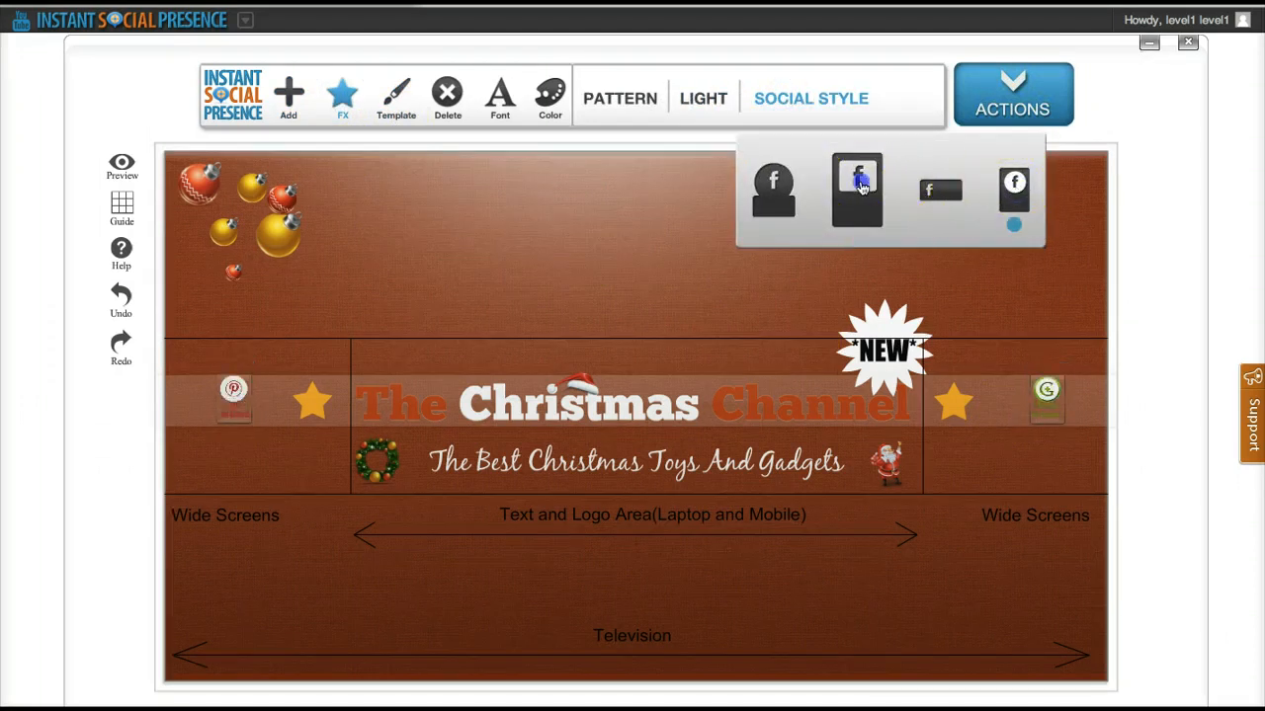
{"action": "left_click", "coordinate": [1013, 184]}
{"action": "left_click", "coordinate": [235, 397]}
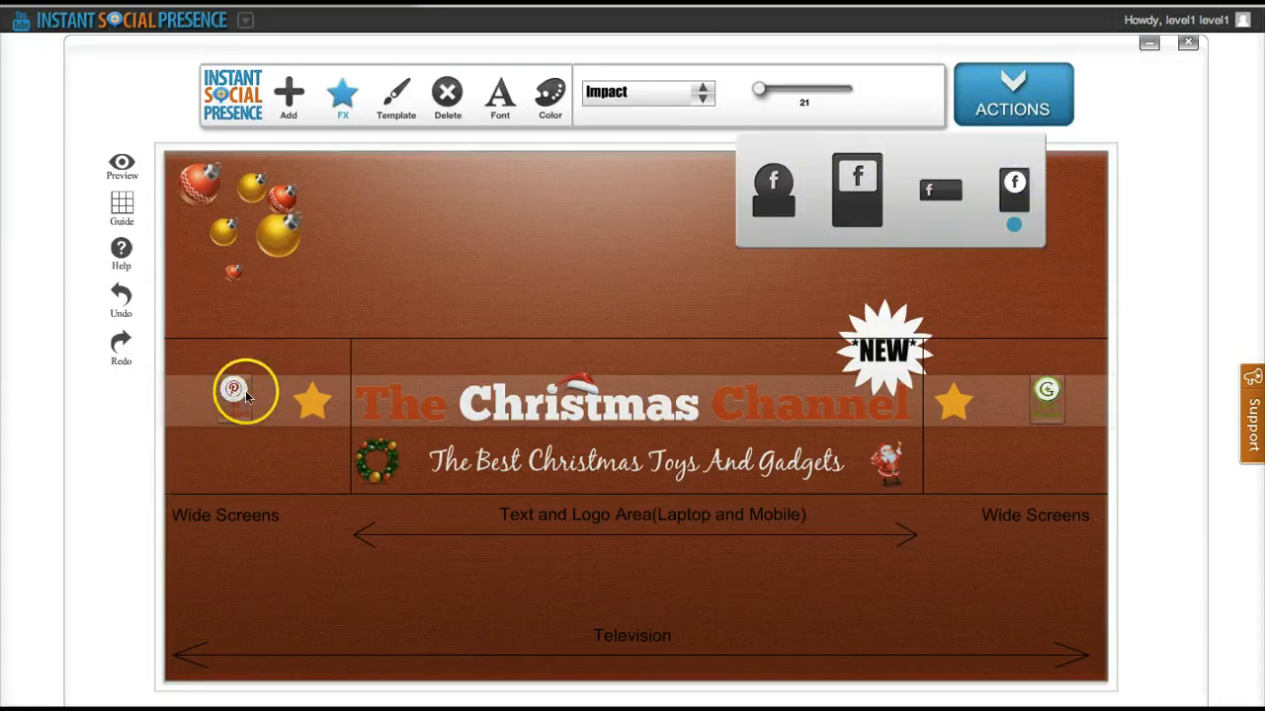
{"action": "left_click", "coordinate": [858, 183]}
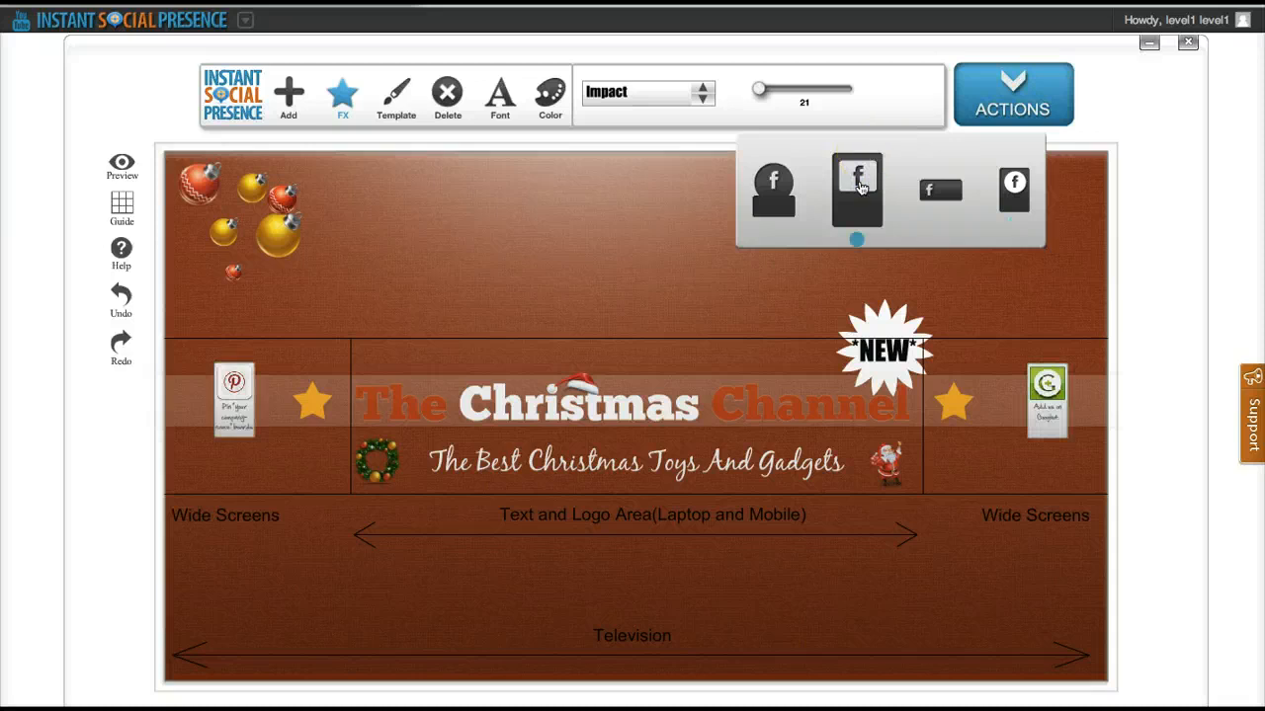
Replace the captions on the Pinterest and Google Plus badges with the account username.
{"action": "left_click", "coordinate": [233, 415]}
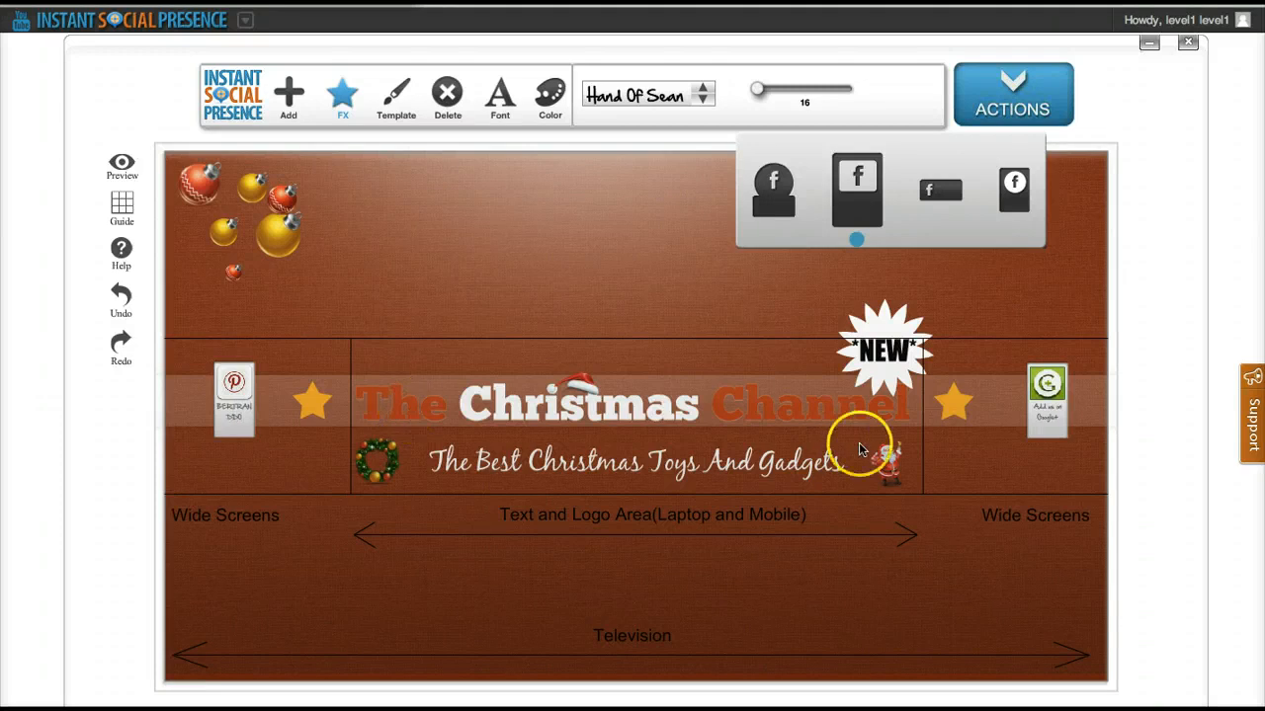
{"action": "left_click", "coordinate": [1038, 412]}
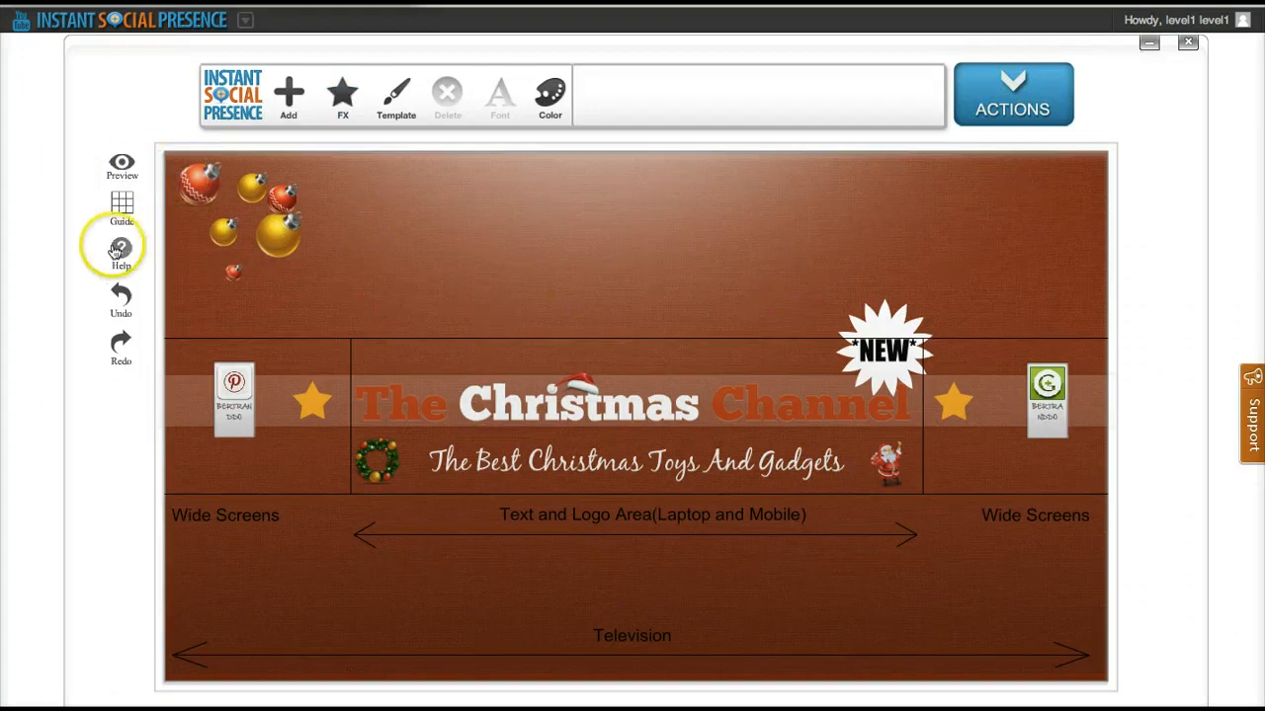
Hide the layout guides, preview the channel art at real size, and close the preview.
{"action": "left_click", "coordinate": [121, 210]}
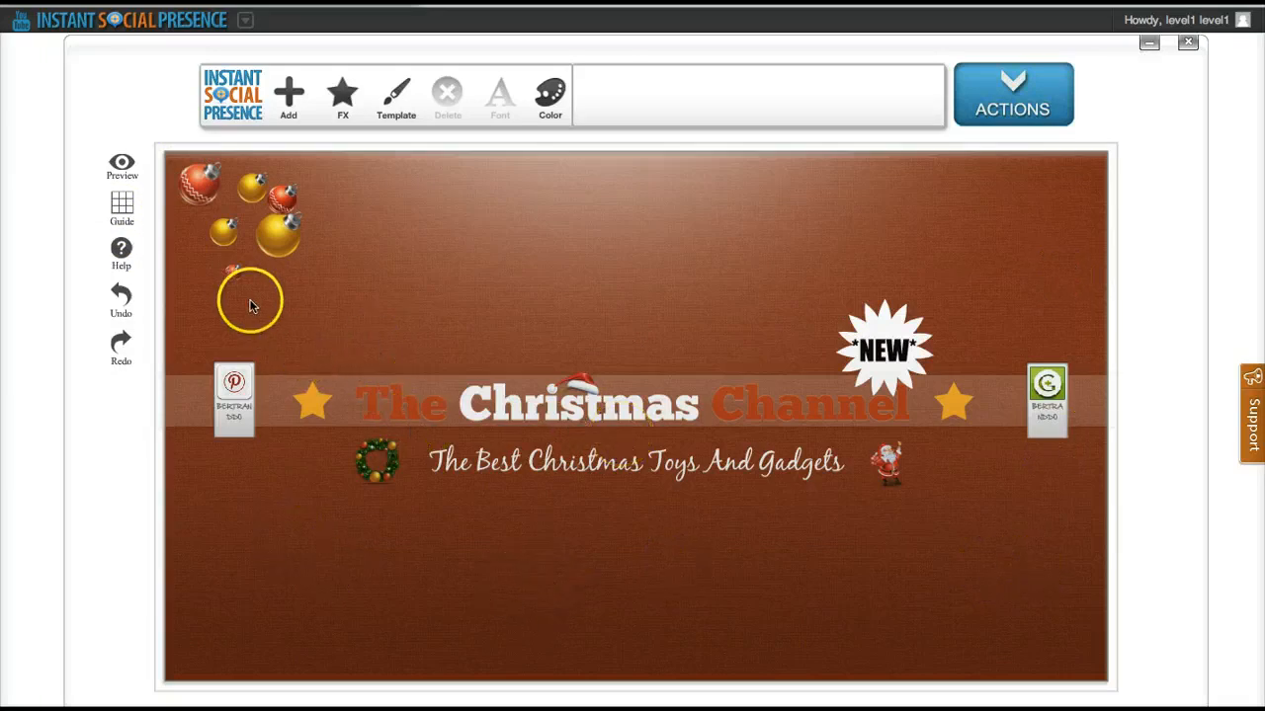
{"action": "left_click", "coordinate": [122, 169]}
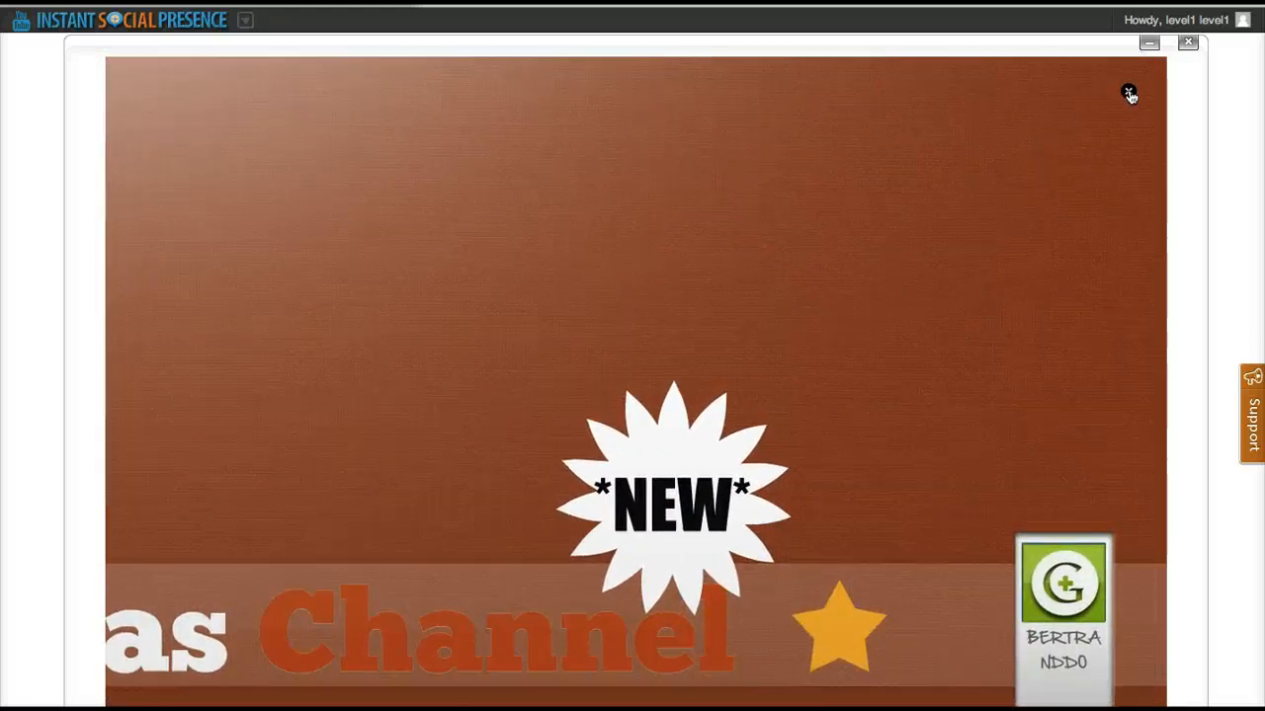
{"action": "left_click", "coordinate": [710, 329]}
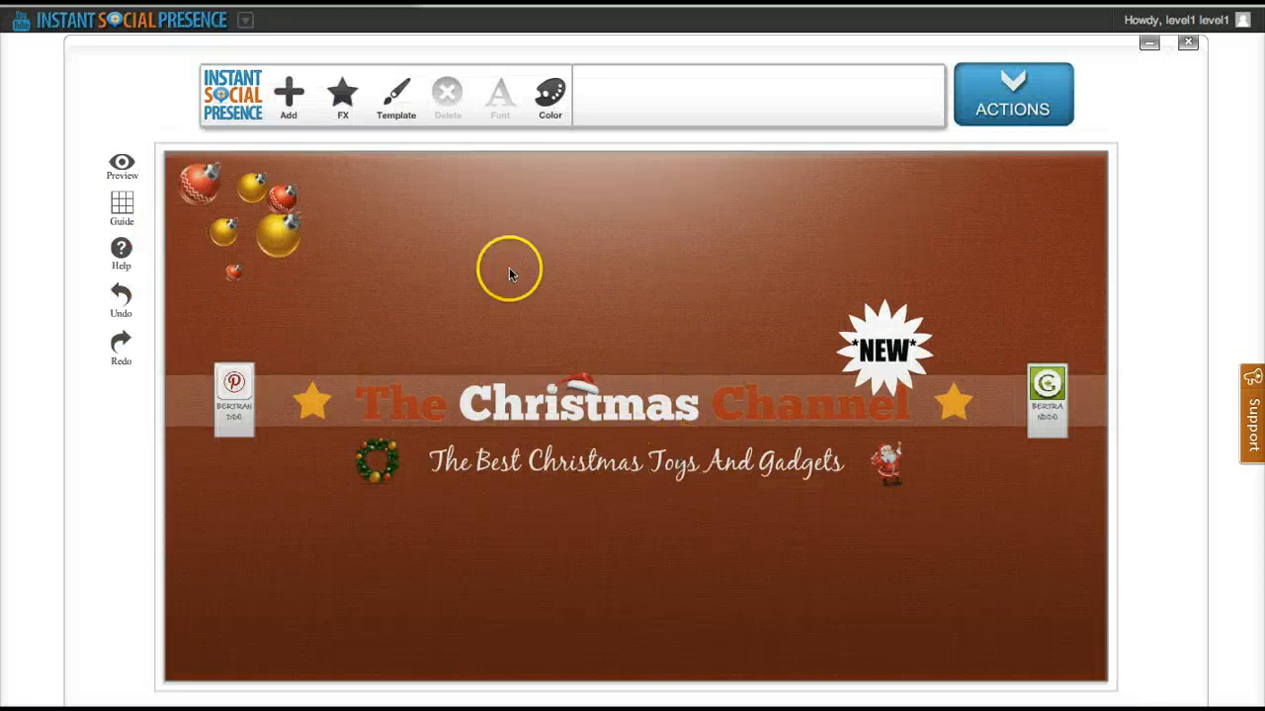
Save the design under the file name christmaschannel.
{"action": "left_click", "coordinate": [983, 113]}
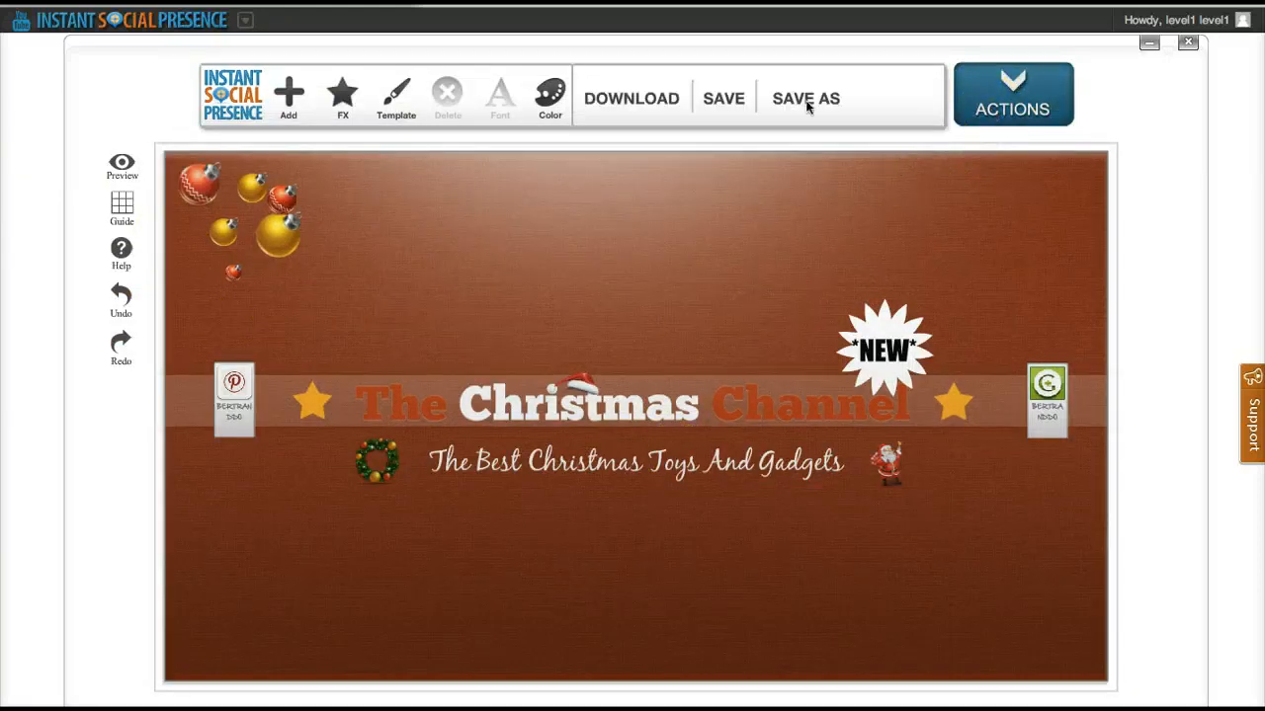
{"action": "left_click", "coordinate": [722, 101]}
{"action": "left_click", "coordinate": [687, 155]}
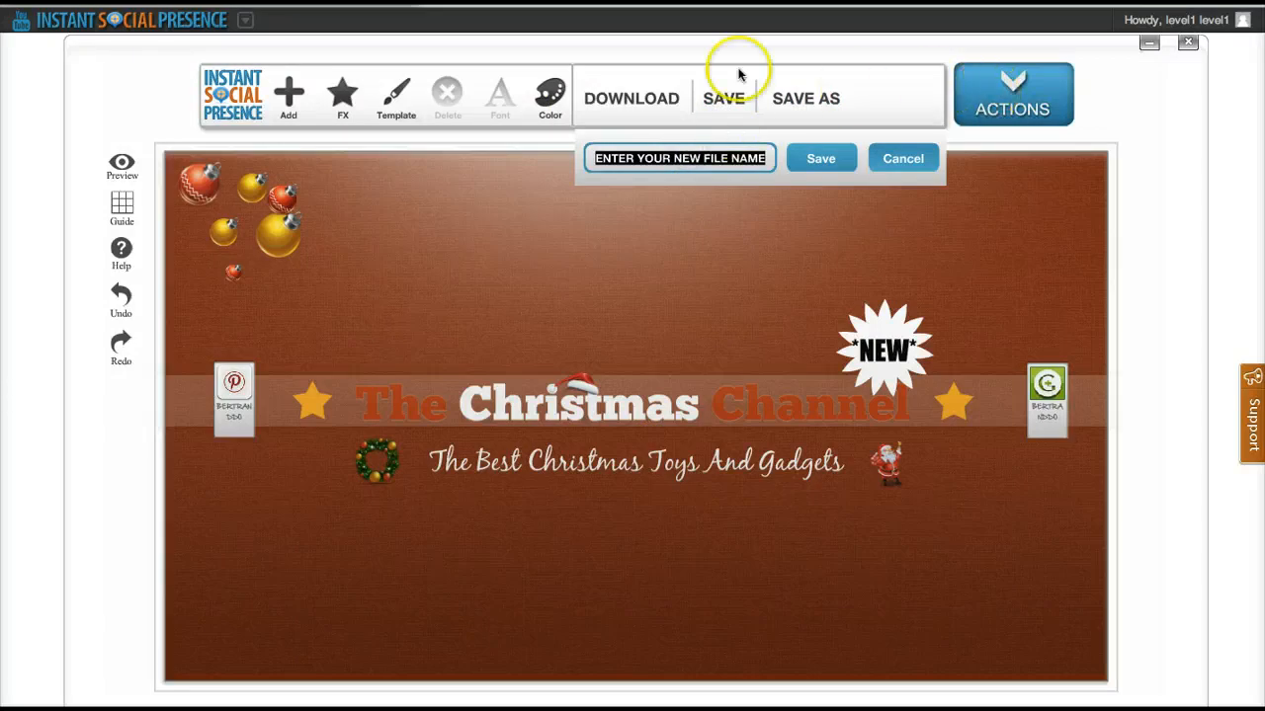
{"action": "type", "text": "christmaschan"}
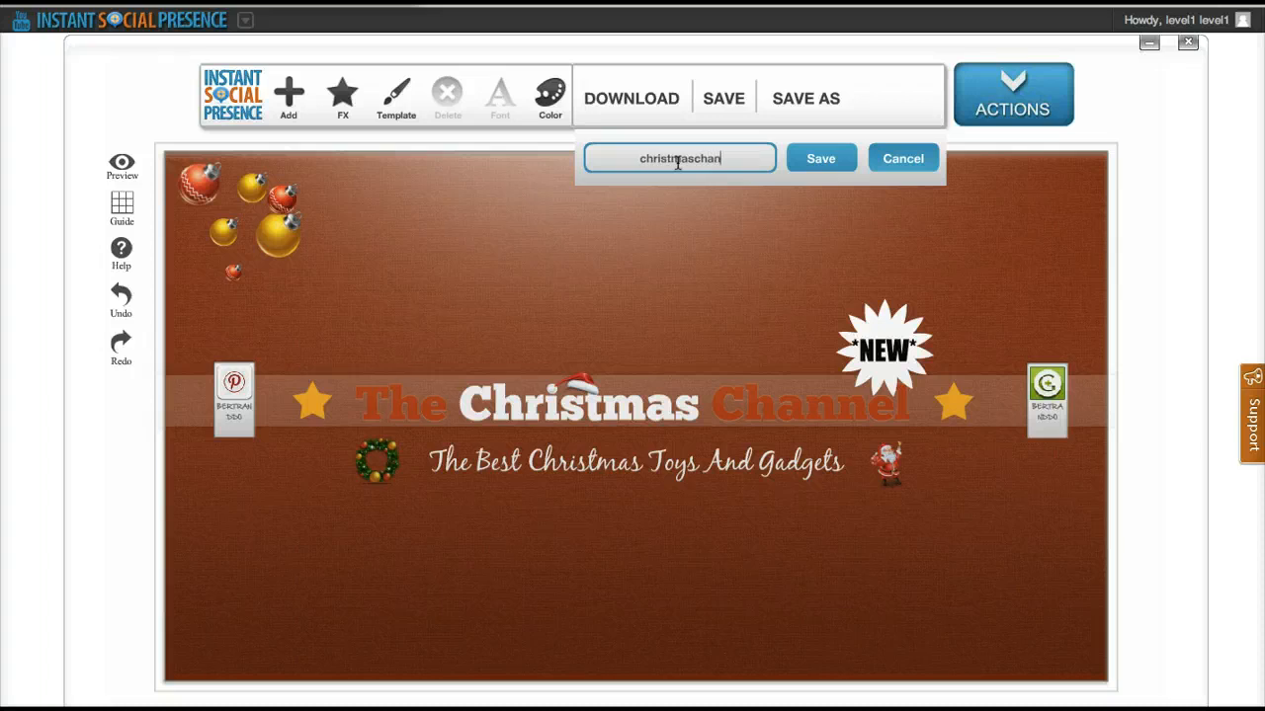
{"action": "type", "text": "nel"}
{"action": "left_click", "coordinate": [820, 159]}
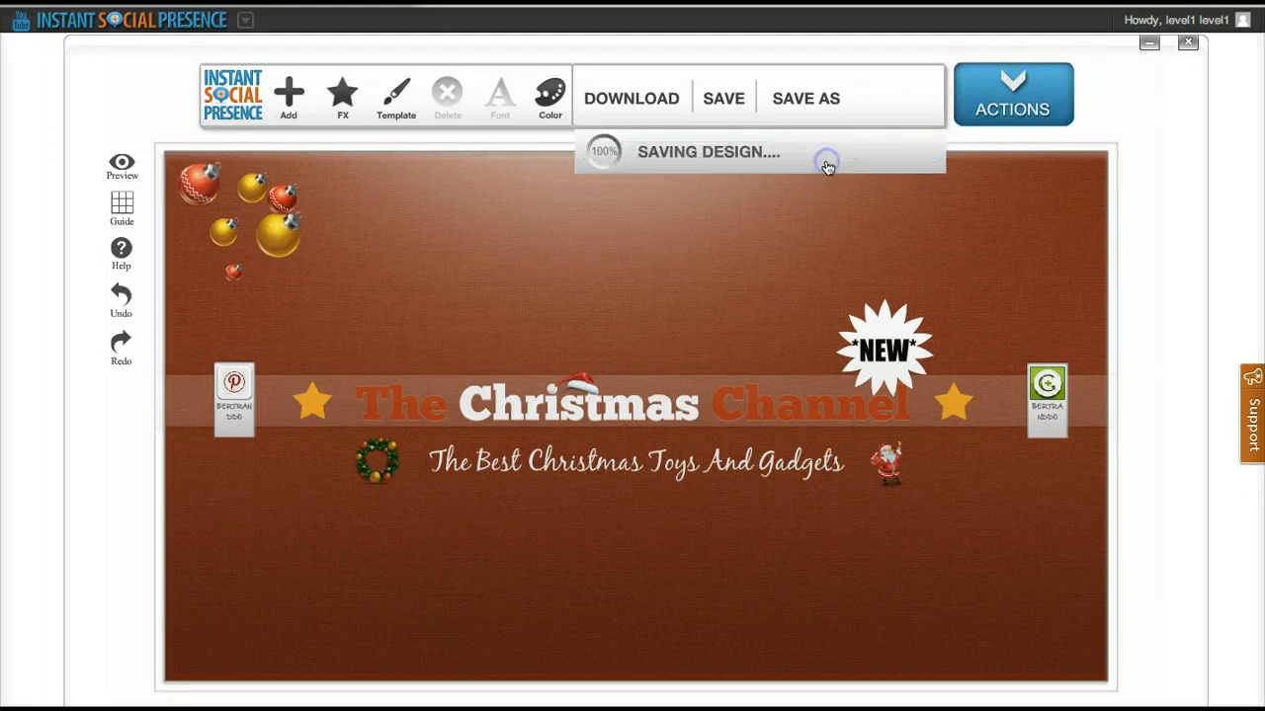
{"action": "left_click", "coordinate": [736, 201]}
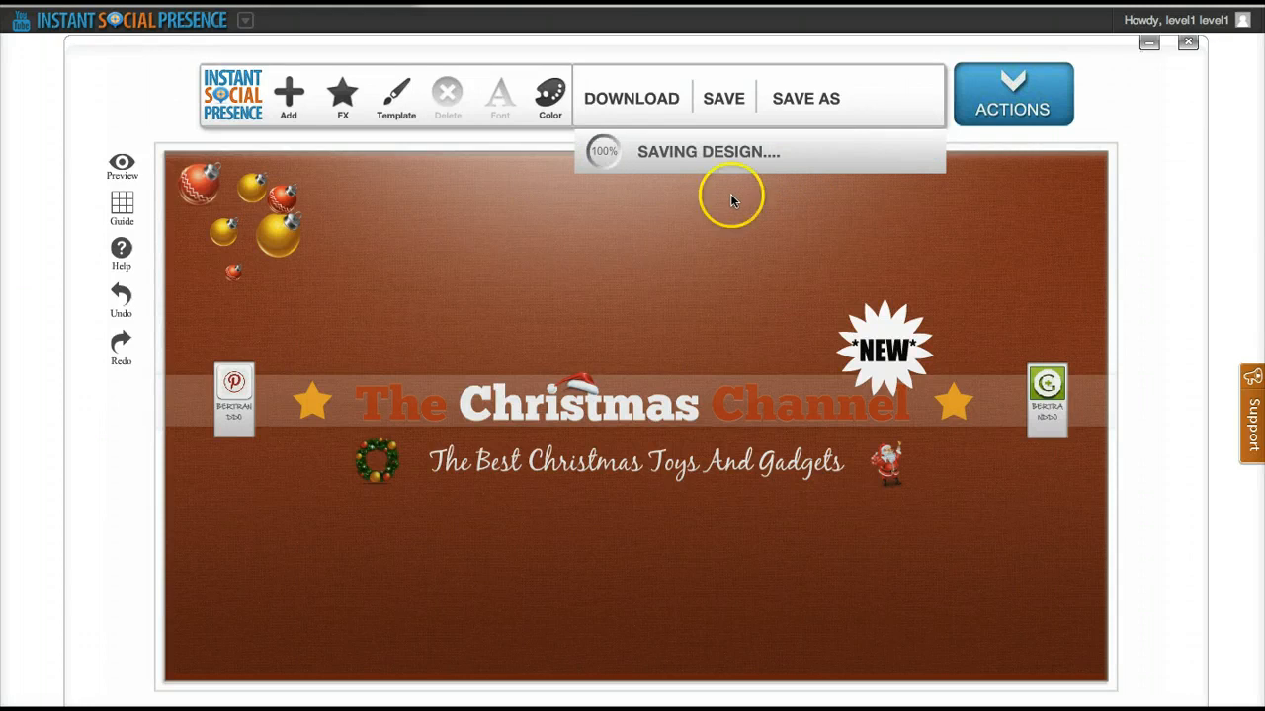
{"action": "left_click", "coordinate": [650, 218]}
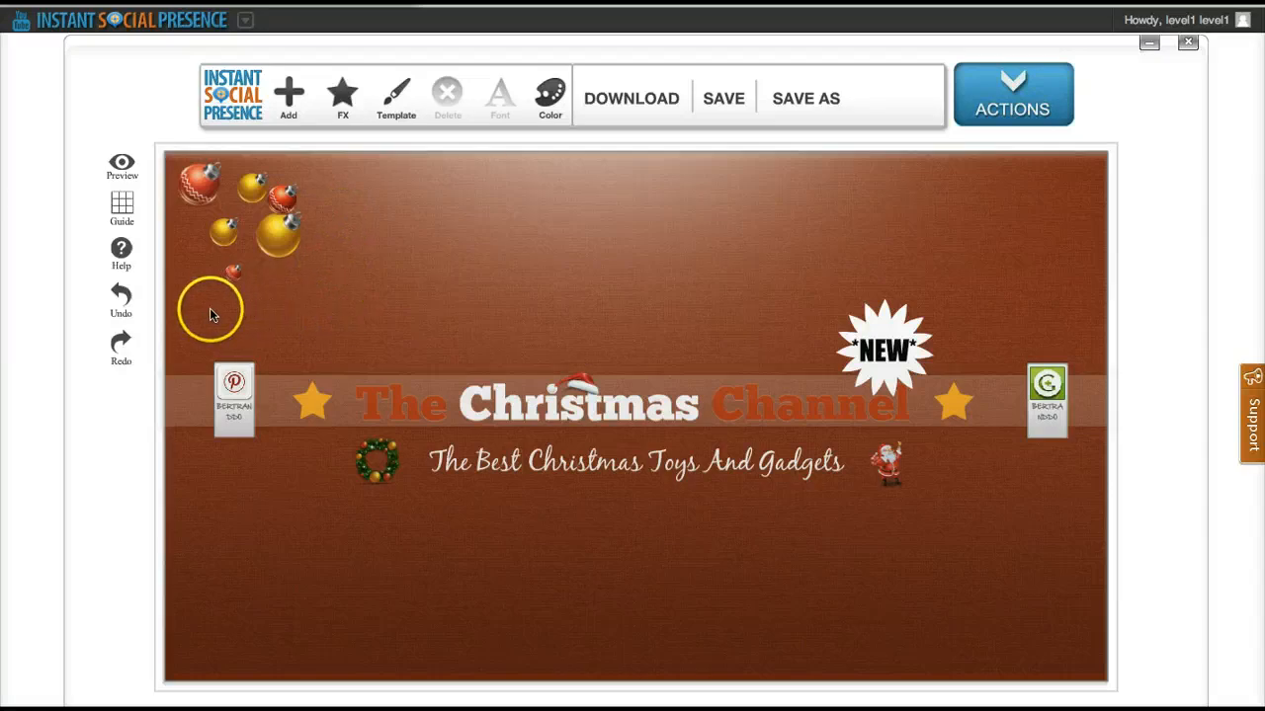
Show the help overlay explaining the editor's tools and dismiss it.
{"action": "left_click", "coordinate": [121, 252]}
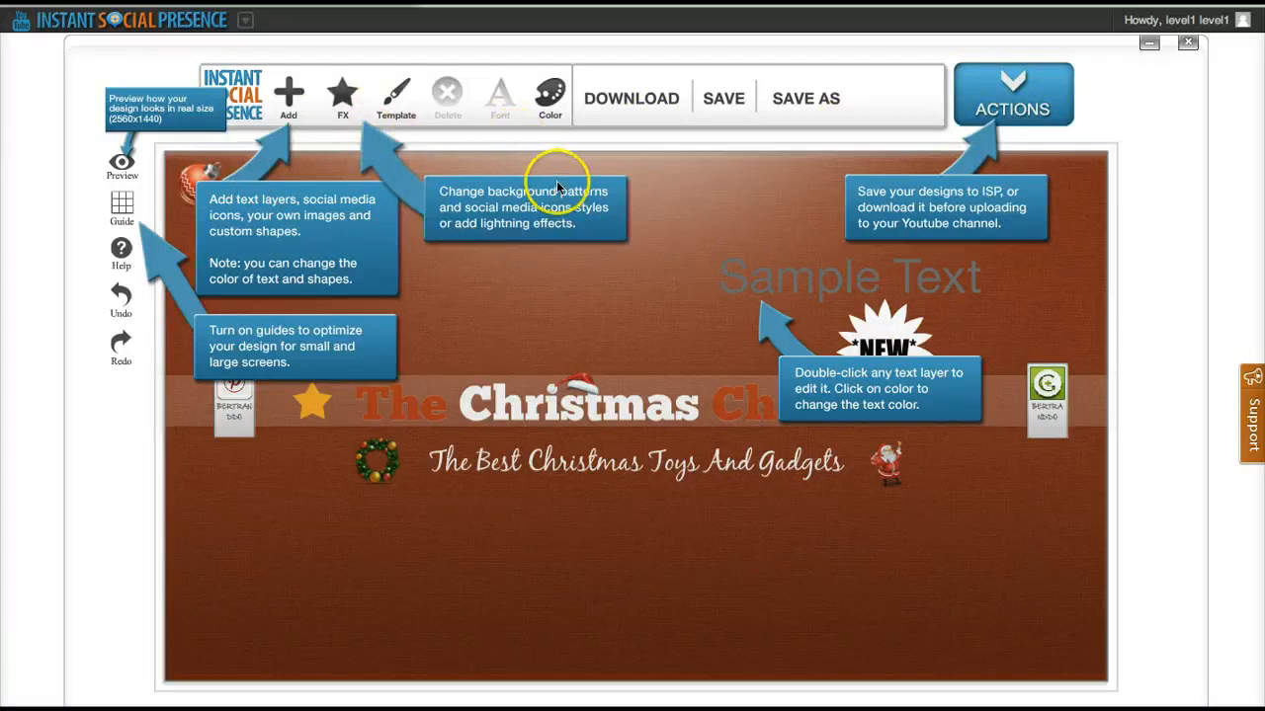
{"action": "left_click", "coordinate": [344, 541]}
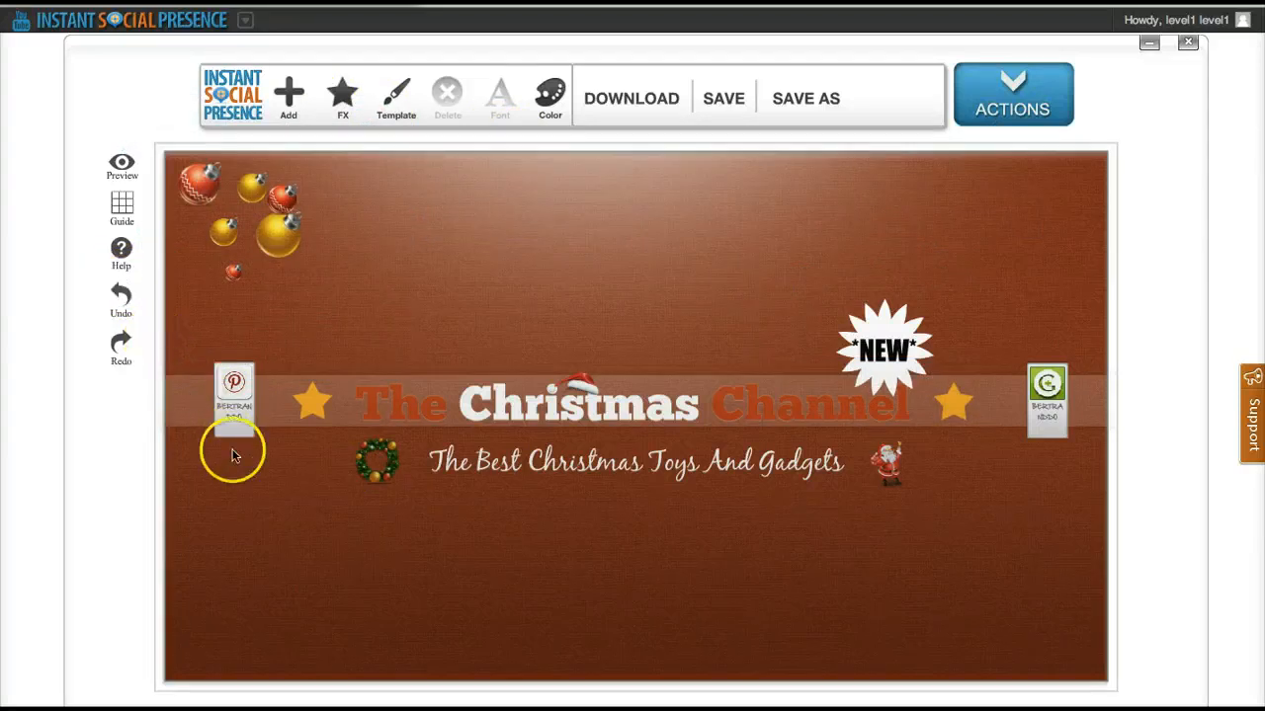
Undo the design edits one by one, back past the social badges, starburst, subtitle, band, background texture and ornament placement.
{"action": "left_click", "coordinate": [120, 302]}
{"action": "left_click", "coordinate": [122, 306]}
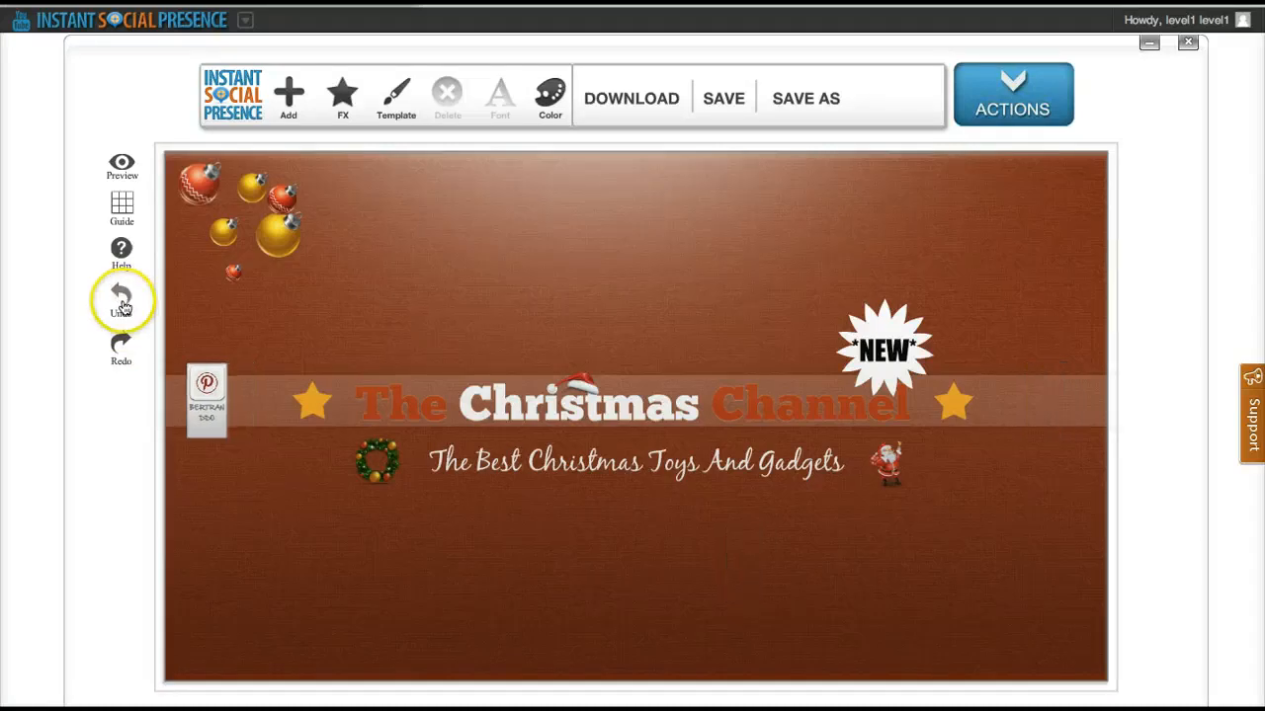
{"action": "left_click", "coordinate": [123, 302]}
{"action": "left_click", "coordinate": [123, 302]}
{"action": "left_click", "coordinate": [124, 303]}
{"action": "left_click", "coordinate": [123, 302]}
{"action": "left_click", "coordinate": [124, 303]}
{"action": "left_click", "coordinate": [123, 302]}
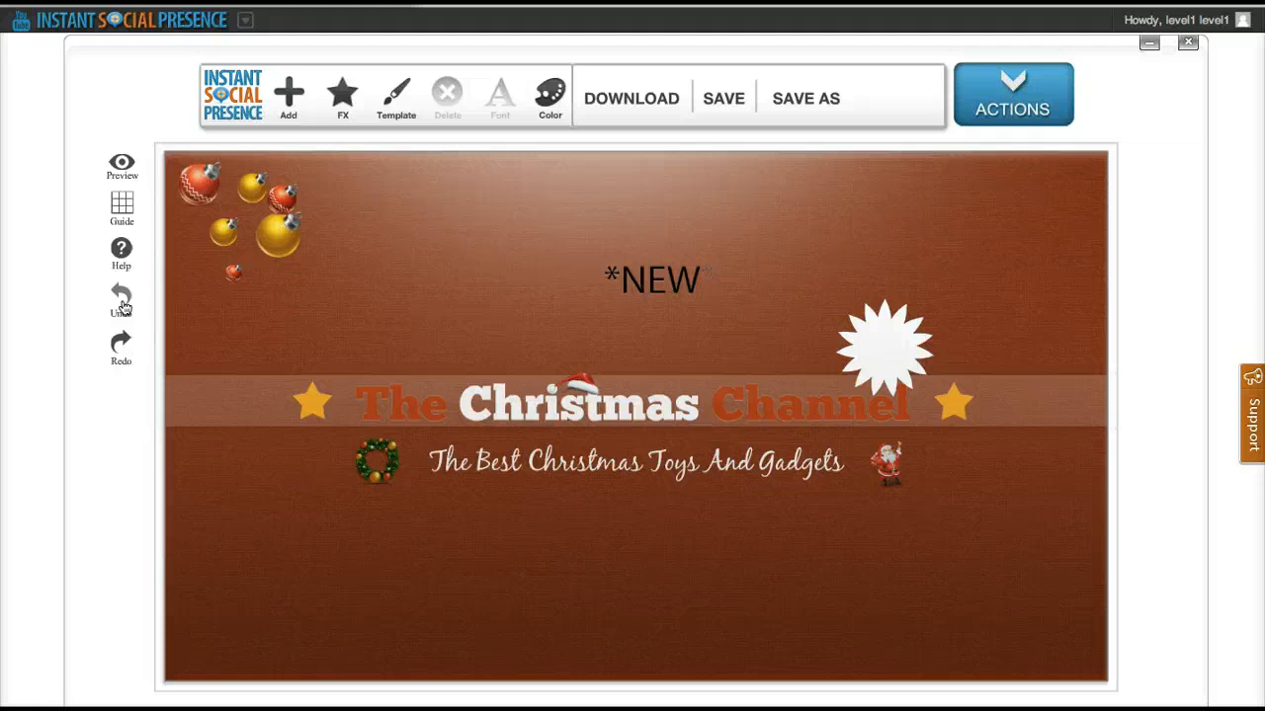
{"action": "left_click", "coordinate": [123, 307]}
{"action": "left_click", "coordinate": [122, 306]}
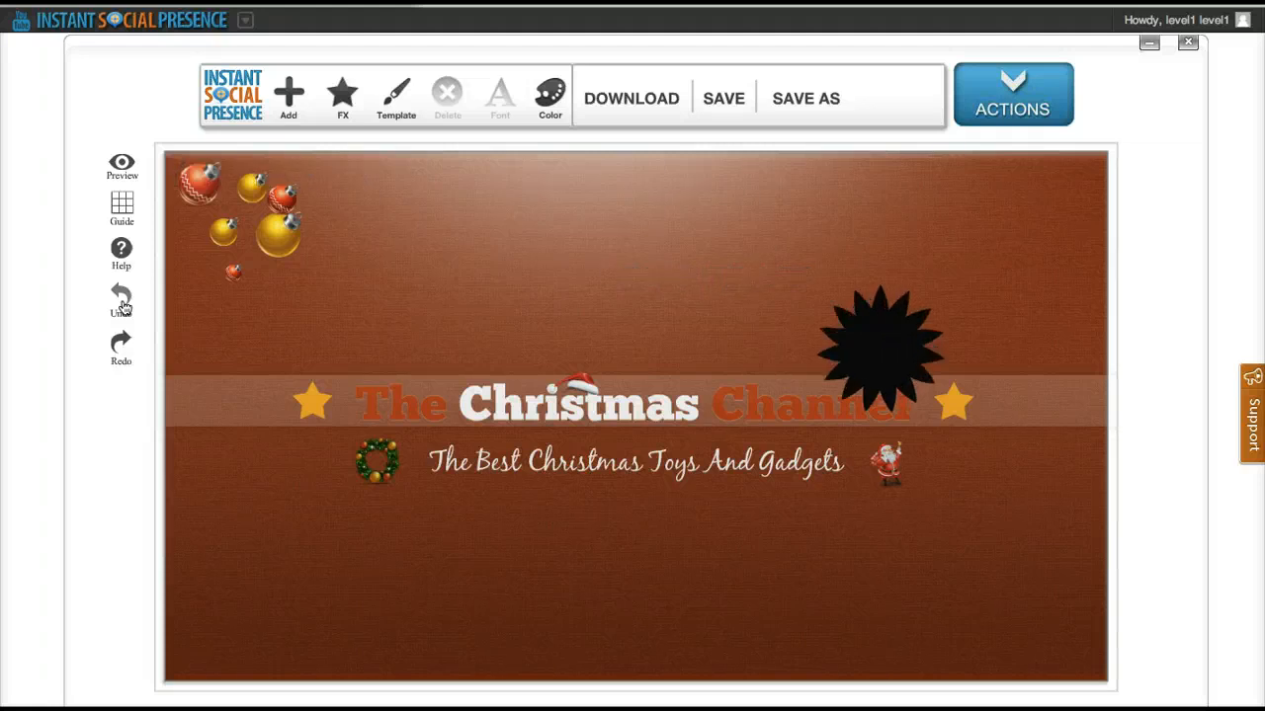
{"action": "left_click", "coordinate": [123, 306]}
{"action": "left_click", "coordinate": [123, 306]}
{"action": "left_click", "coordinate": [122, 306]}
{"action": "left_click", "coordinate": [122, 306]}
{"action": "left_click", "coordinate": [123, 306]}
{"action": "left_click", "coordinate": [123, 306]}
{"action": "left_click", "coordinate": [123, 306]}
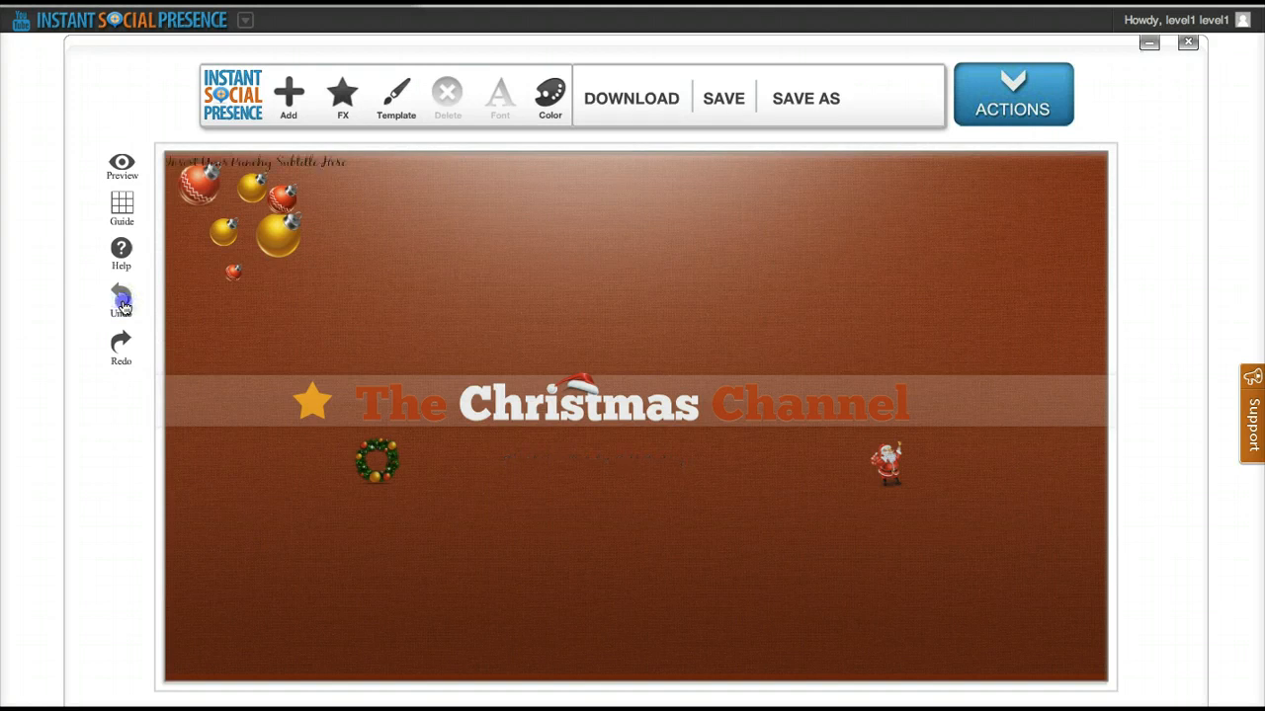
{"action": "left_click", "coordinate": [122, 306]}
{"action": "left_click", "coordinate": [122, 306]}
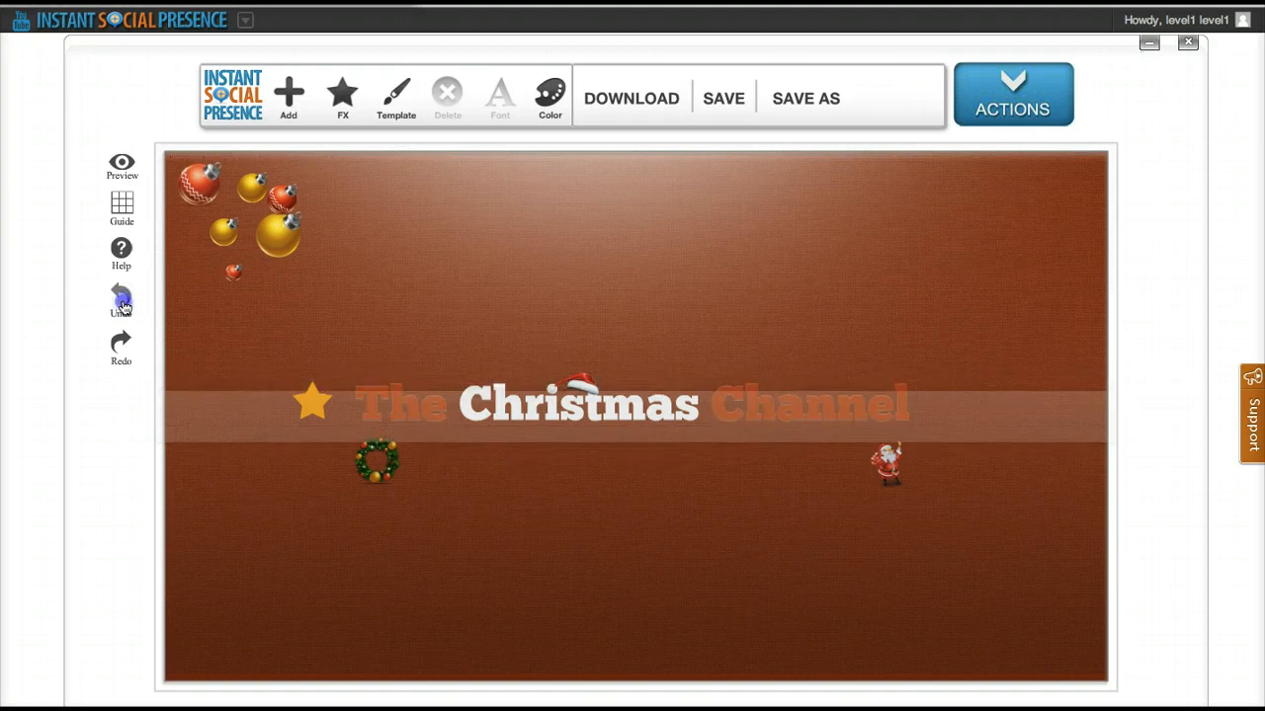
{"action": "left_click", "coordinate": [122, 306]}
{"action": "left_click", "coordinate": [122, 306]}
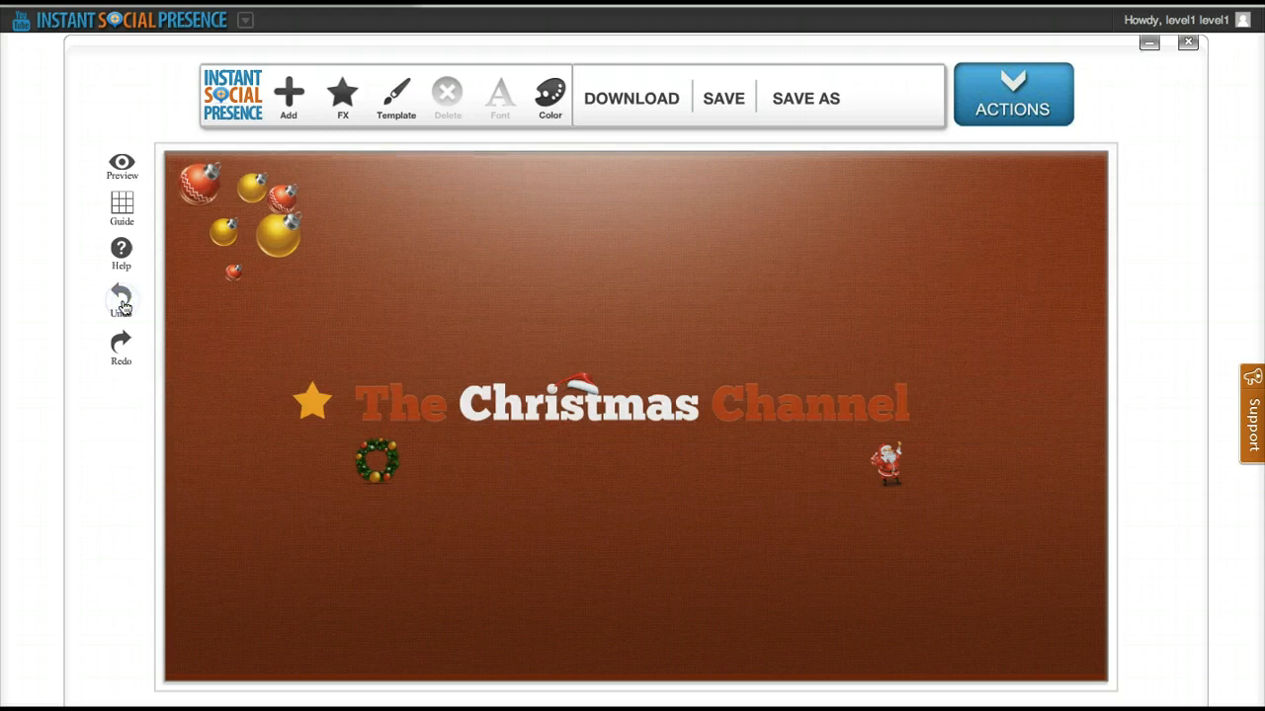
{"action": "left_click", "coordinate": [123, 307]}
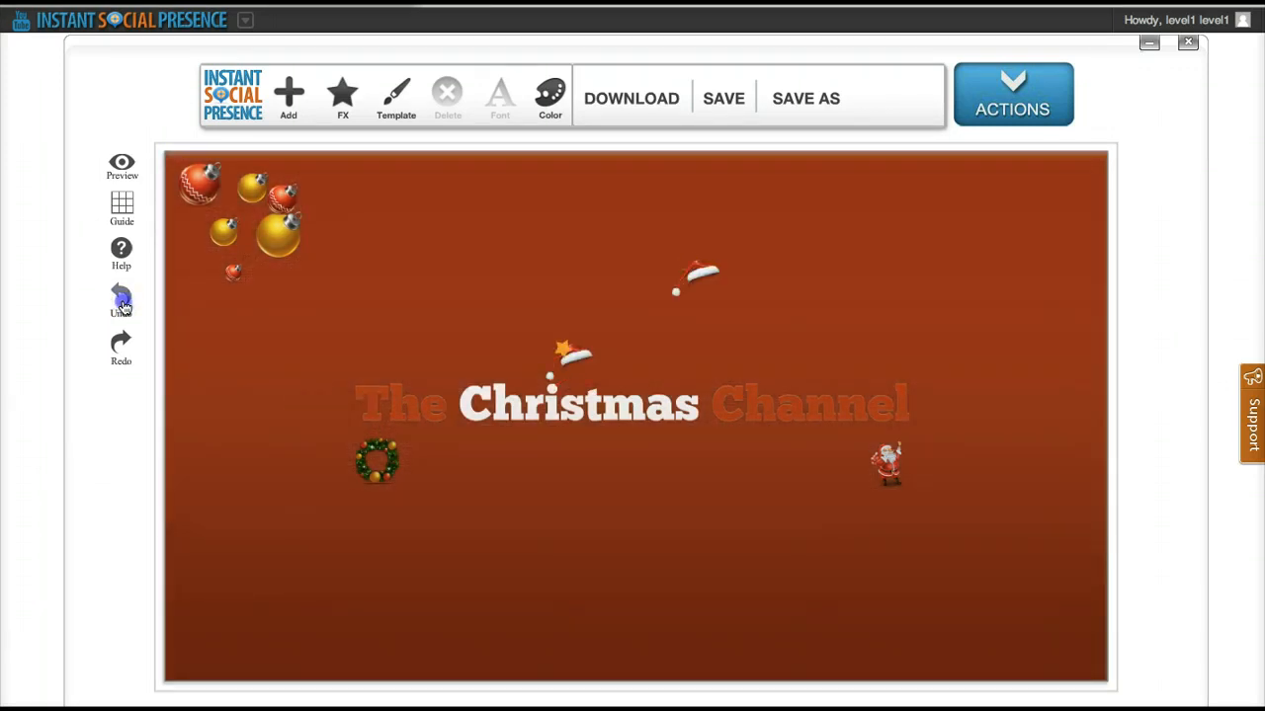
{"action": "left_click", "coordinate": [123, 306]}
{"action": "left_click", "coordinate": [122, 306]}
{"action": "left_click", "coordinate": [123, 306]}
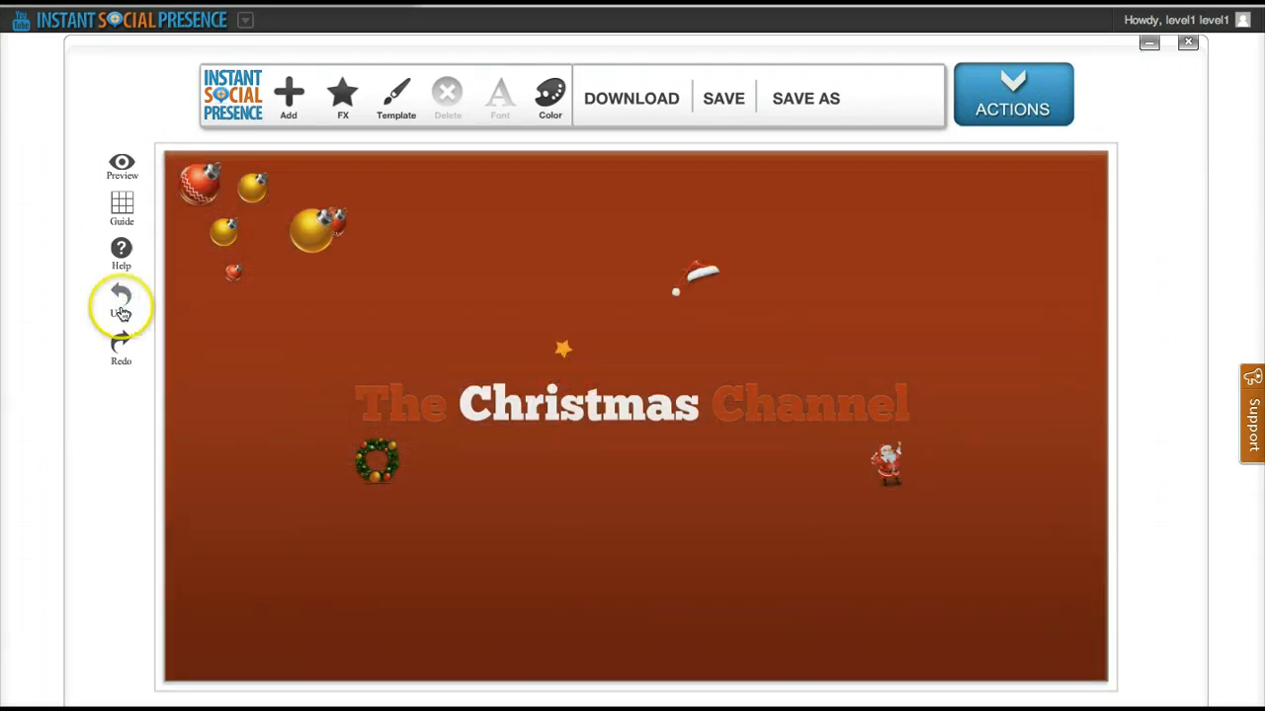
Redo several undone edits up to moving the translucent band below the title, and undo the band's move again.
{"action": "left_click", "coordinate": [123, 341]}
{"action": "left_click", "coordinate": [123, 341]}
{"action": "left_click", "coordinate": [123, 341]}
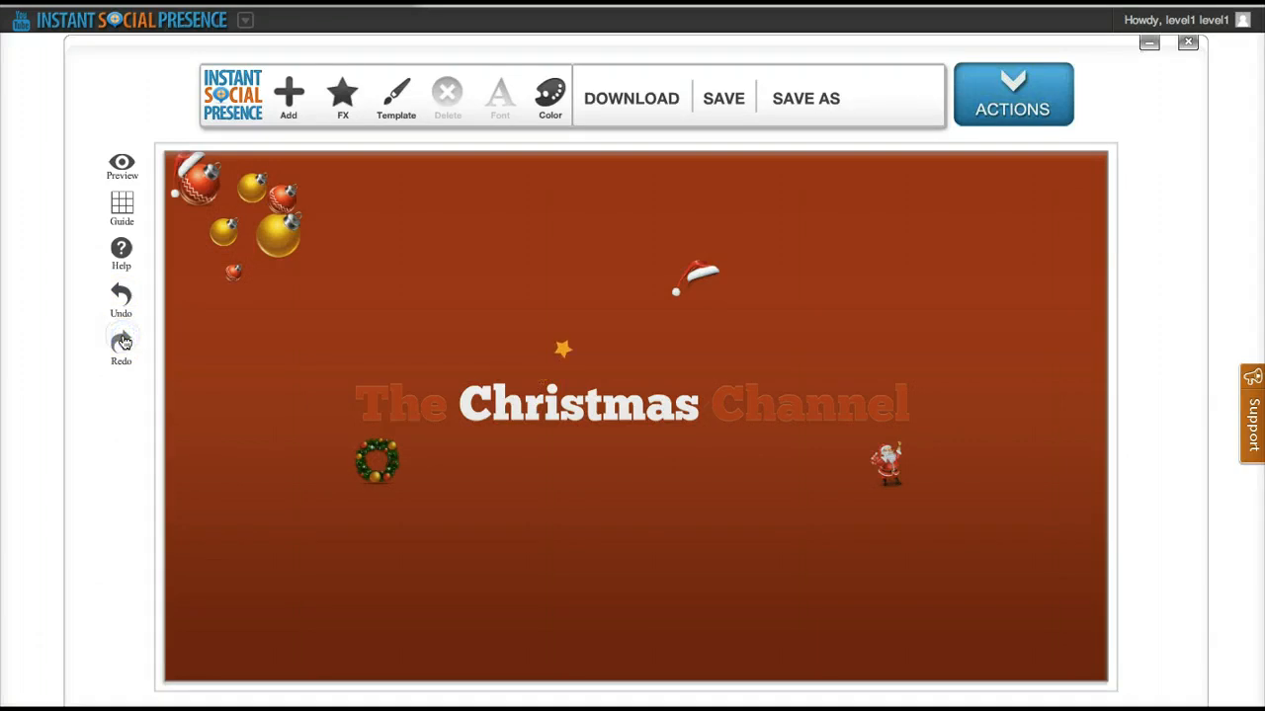
{"action": "left_click", "coordinate": [122, 341]}
{"action": "left_click", "coordinate": [123, 341]}
{"action": "left_click", "coordinate": [123, 341]}
{"action": "left_click", "coordinate": [123, 341]}
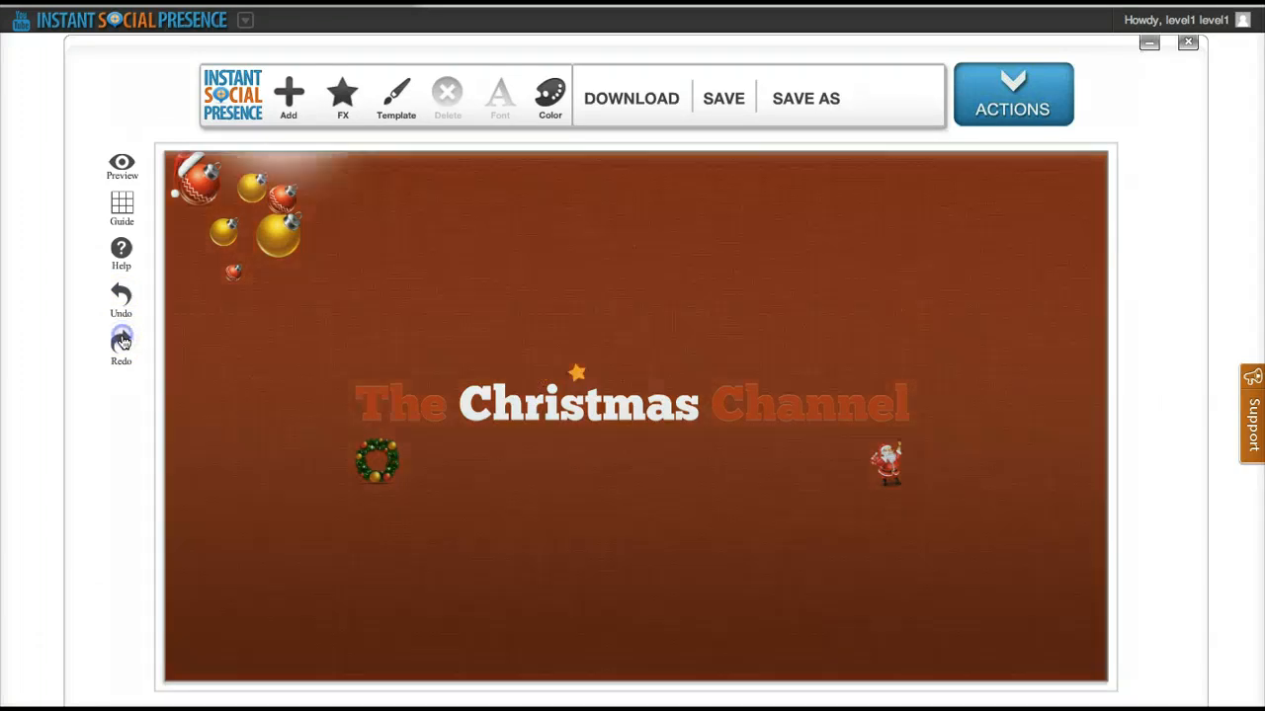
{"action": "left_click", "coordinate": [122, 340]}
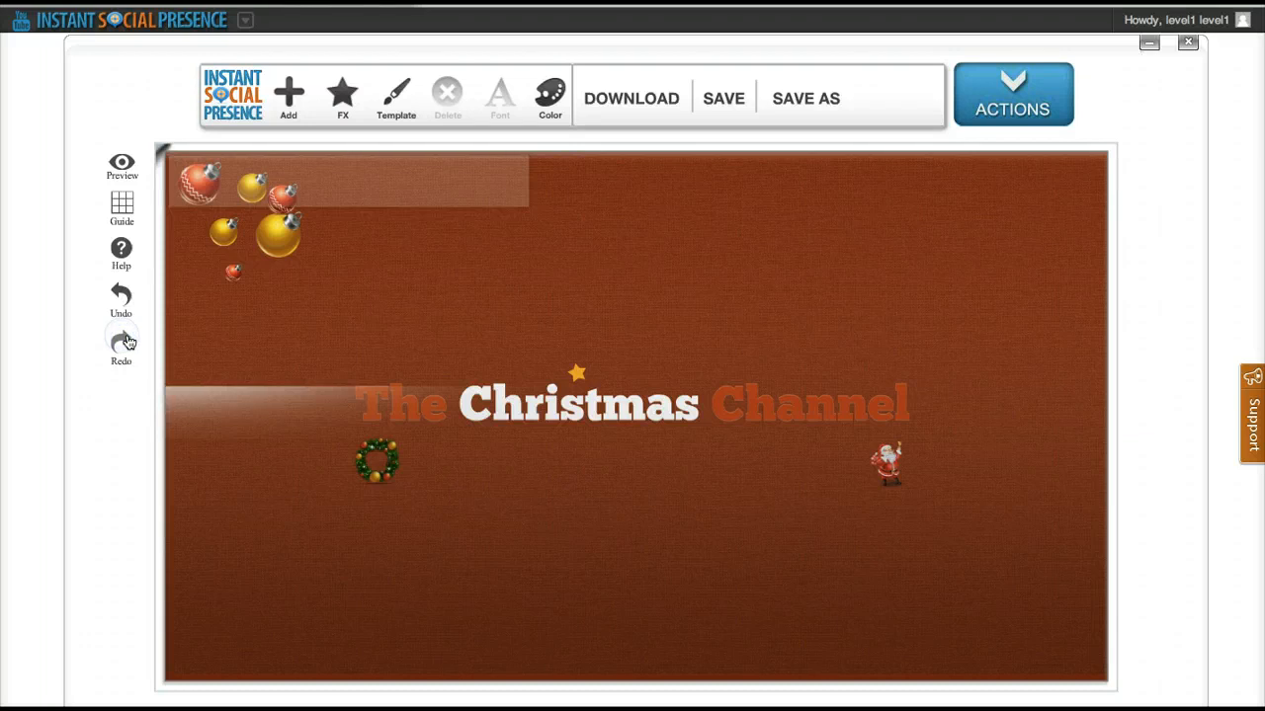
{"action": "left_click", "coordinate": [122, 340]}
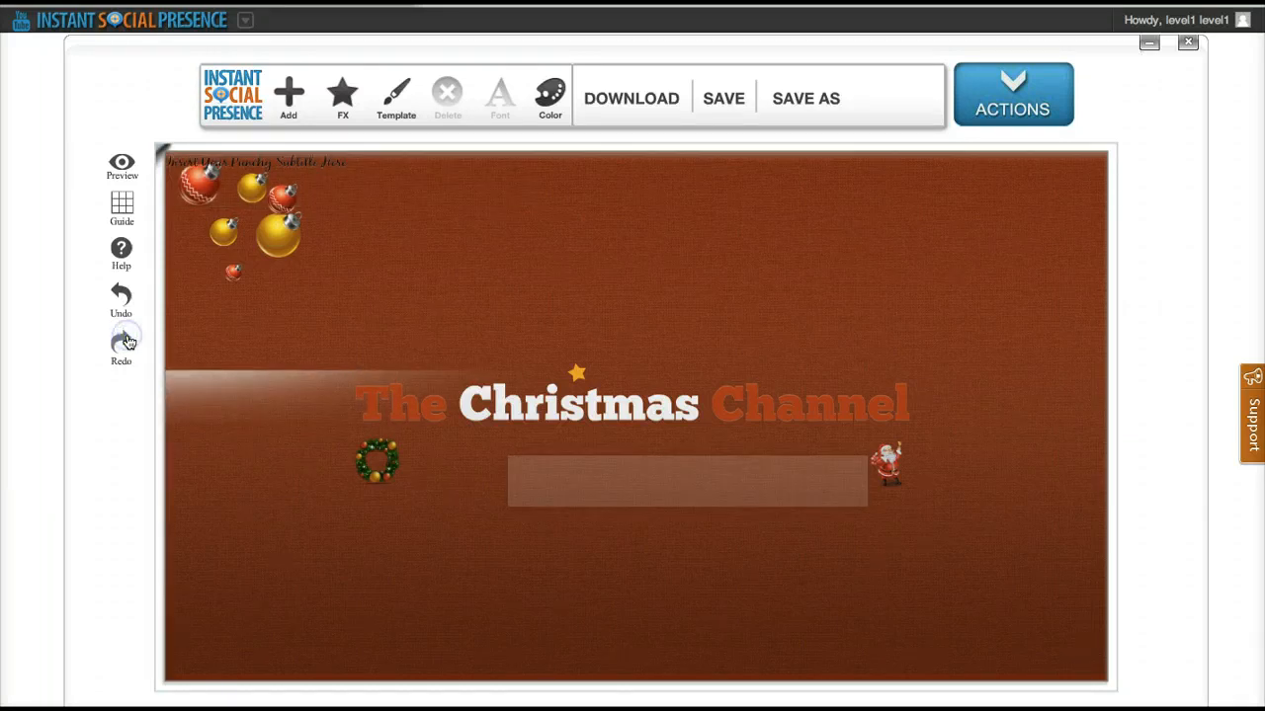
{"action": "left_click", "coordinate": [120, 286]}
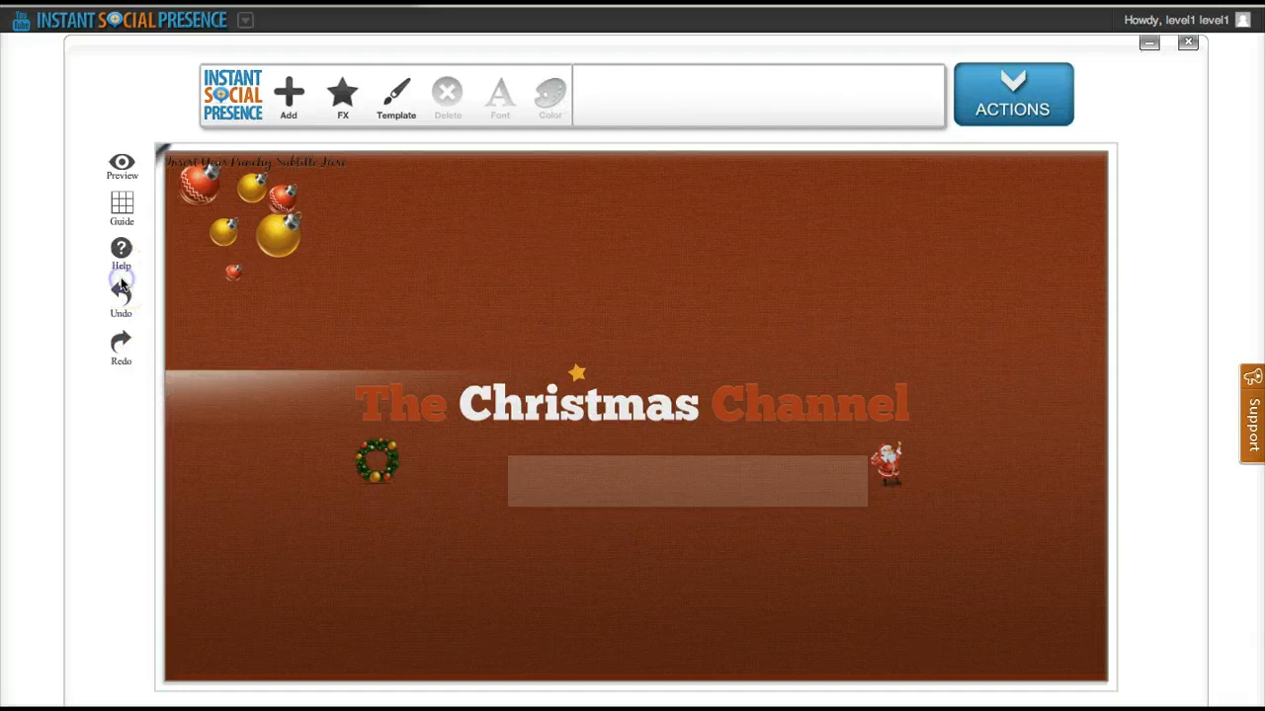
{"action": "left_click", "coordinate": [121, 288]}
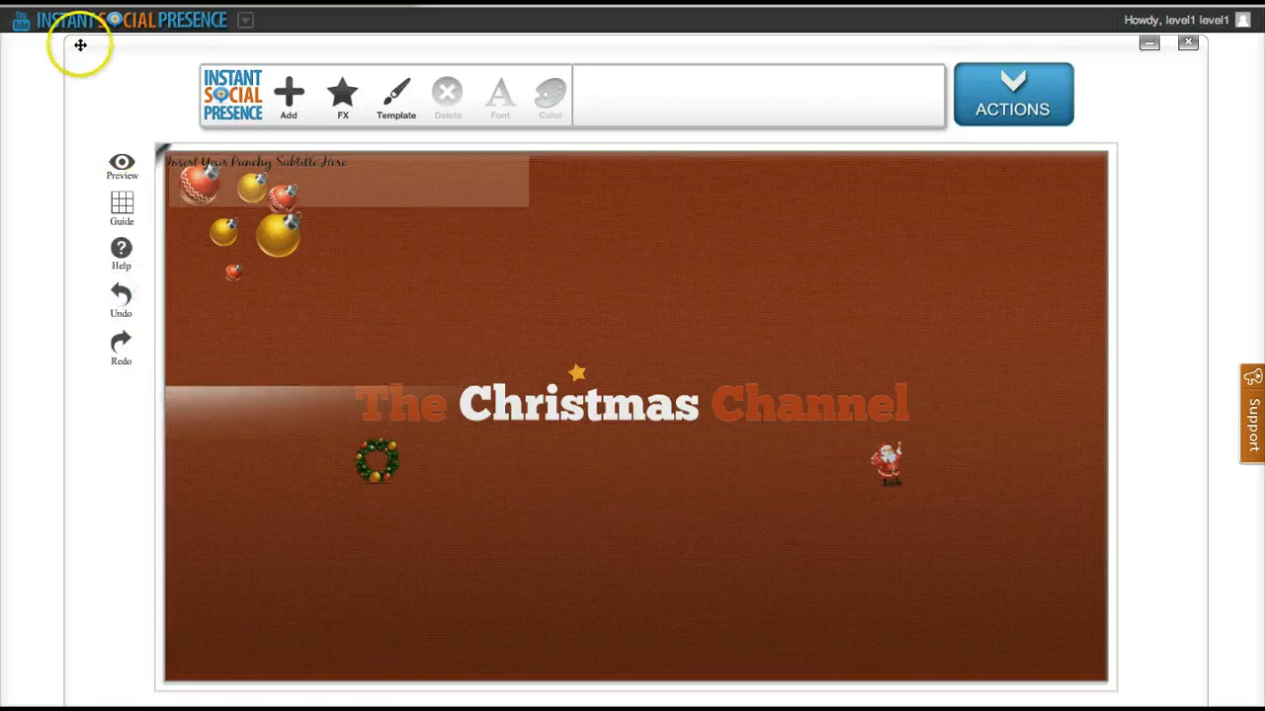
Leave the editor and open the list of saved designs.
{"action": "mouse_move", "coordinate": [81, 34]}
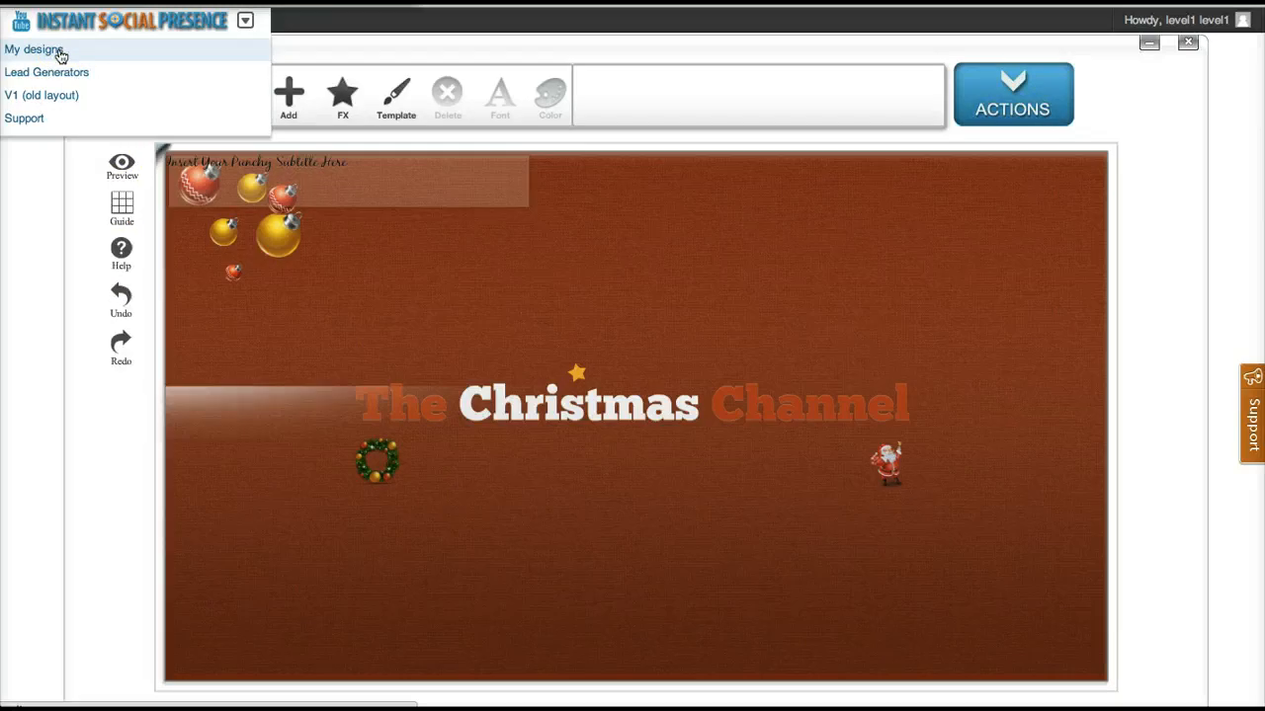
{"action": "left_click", "coordinate": [117, 56]}
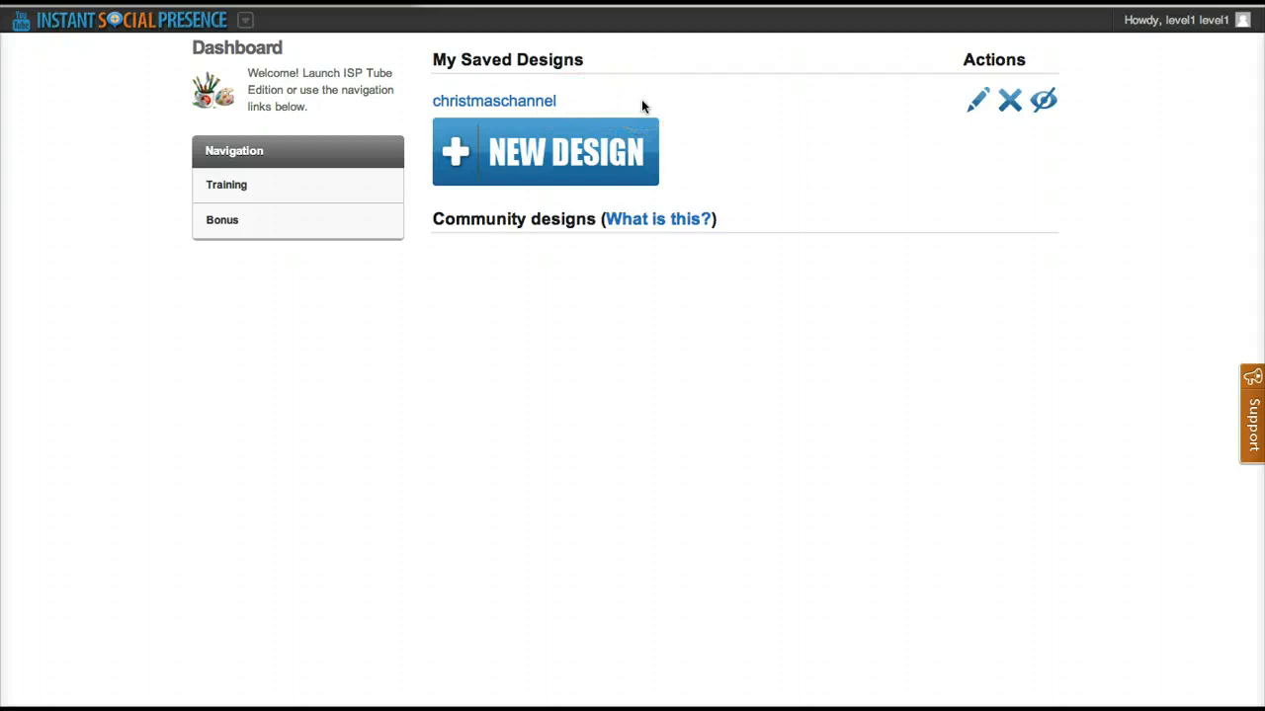
Open the christmaschannel design's name for editing, leave it without renaming, and make the design public.
{"action": "left_click", "coordinate": [970, 109]}
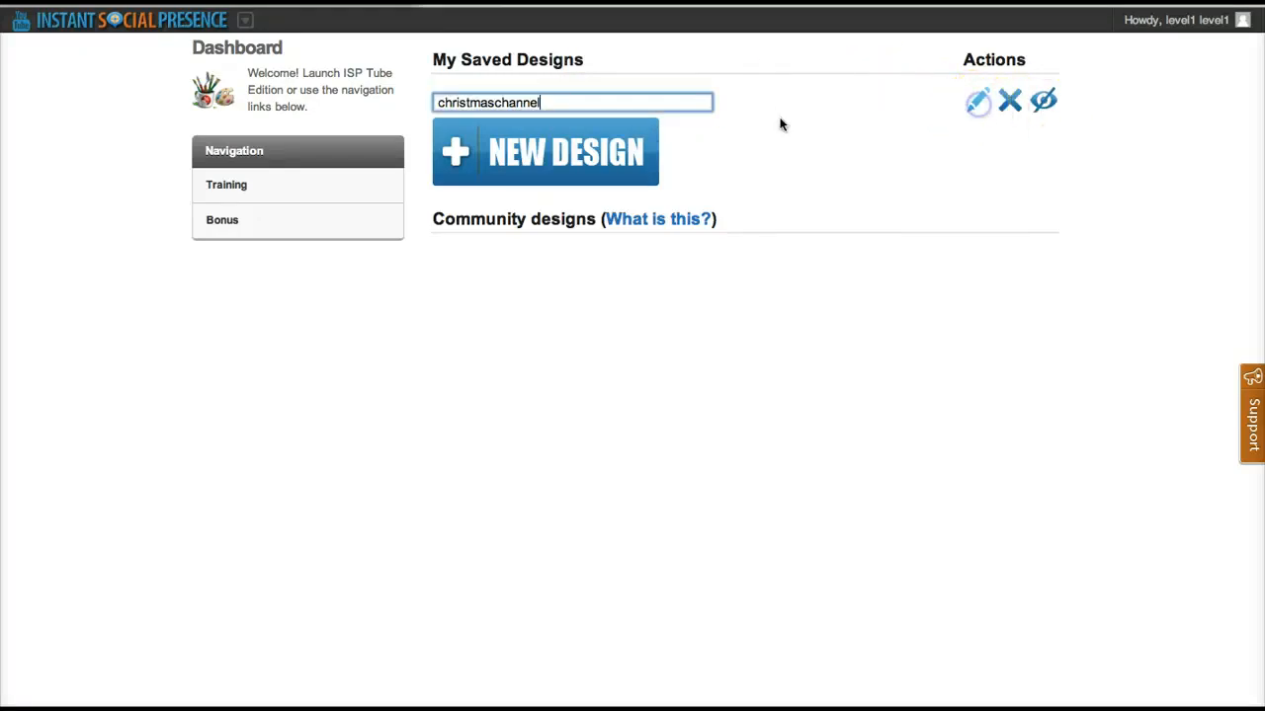
{"action": "left_click", "coordinate": [985, 168]}
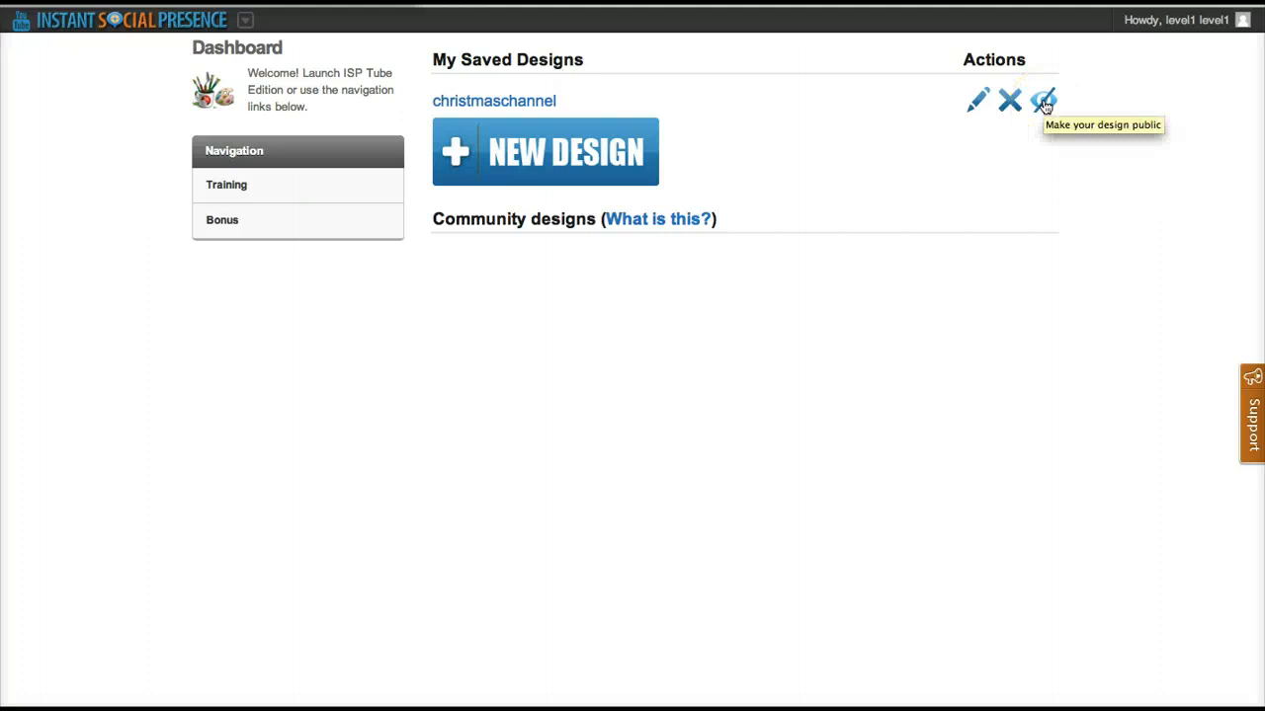
{"action": "left_click", "coordinate": [1045, 101]}
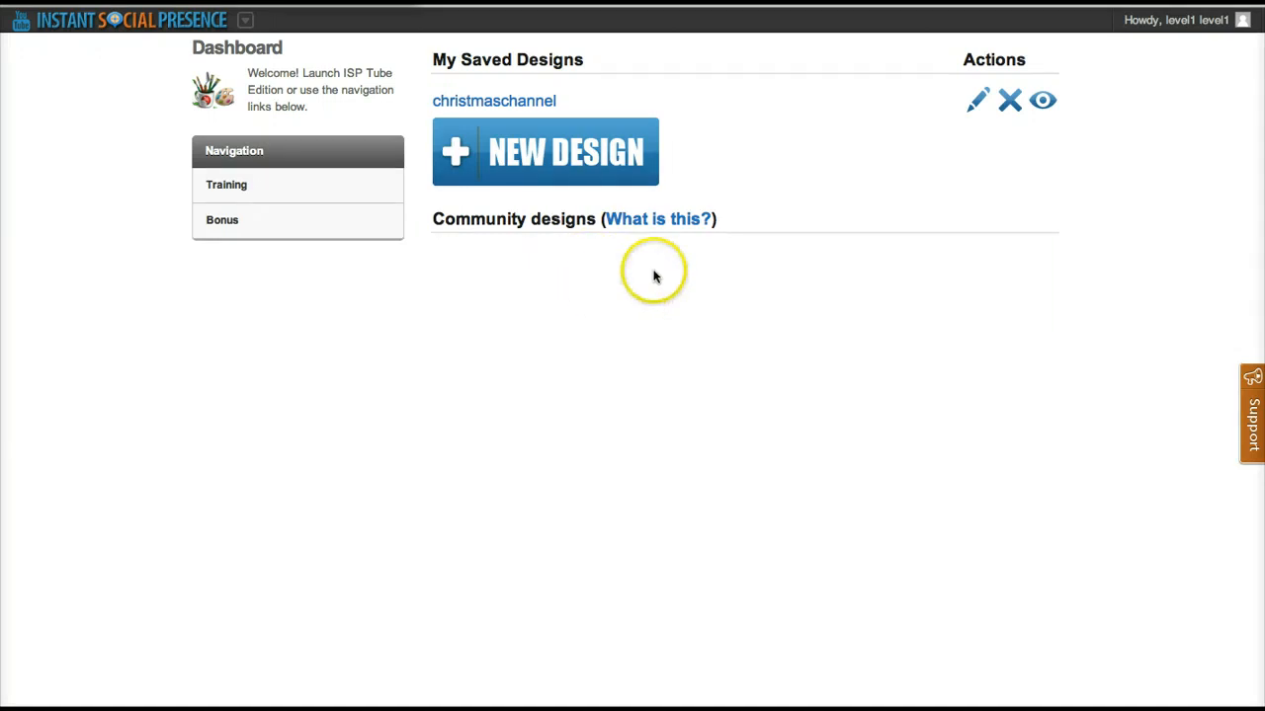
Open the saved christmaschannel design in the editor, close it, and reopen it from the saved designs.
{"action": "left_click", "coordinate": [525, 101]}
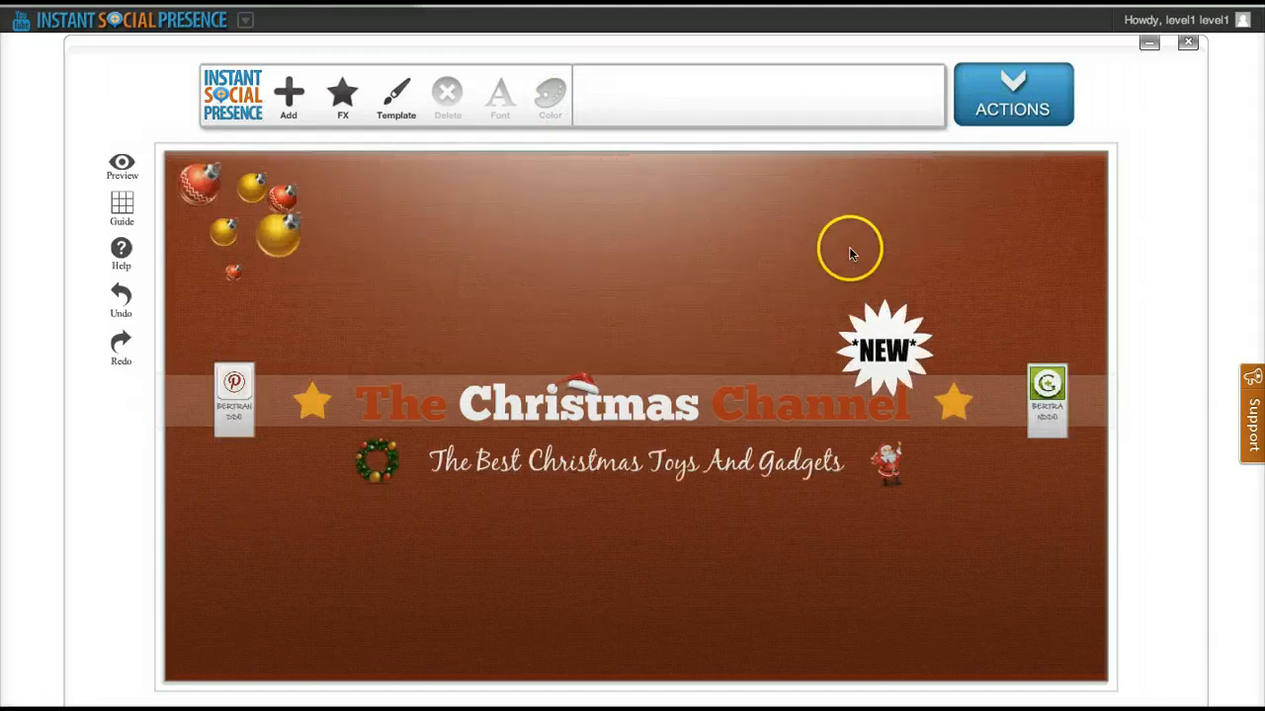
{"action": "left_click", "coordinate": [1183, 44]}
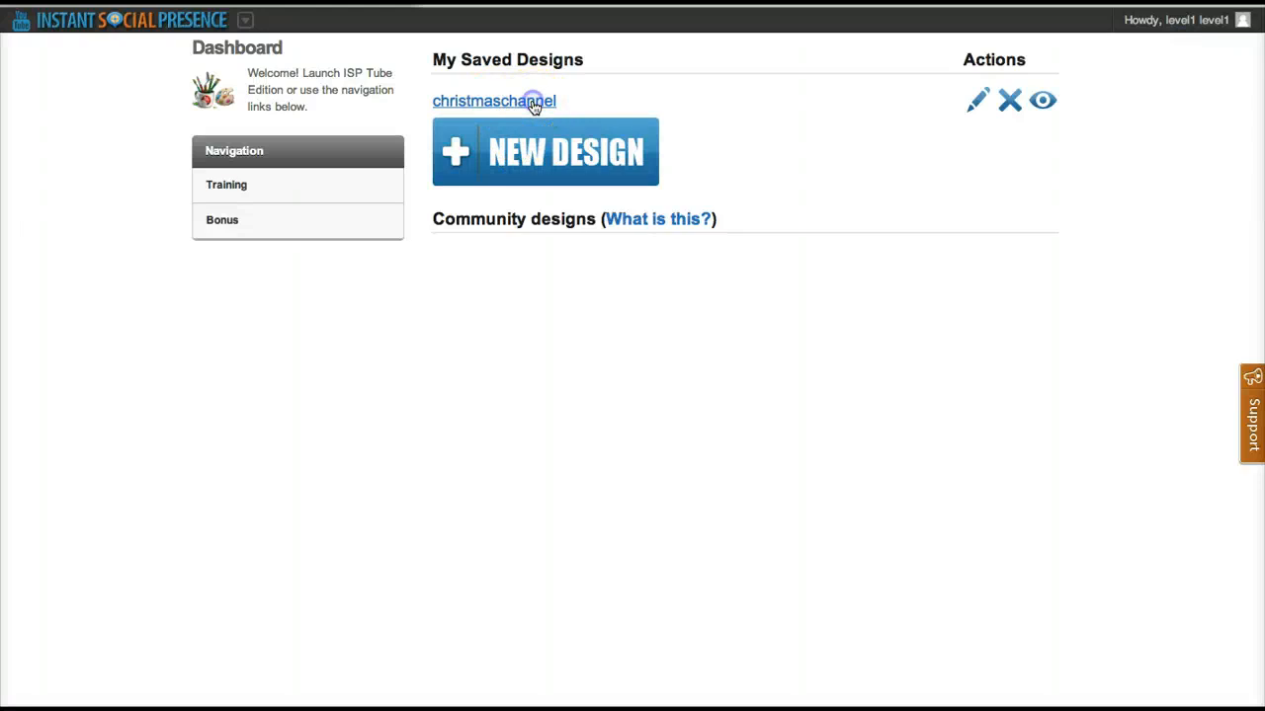
{"action": "left_click", "coordinate": [534, 102]}
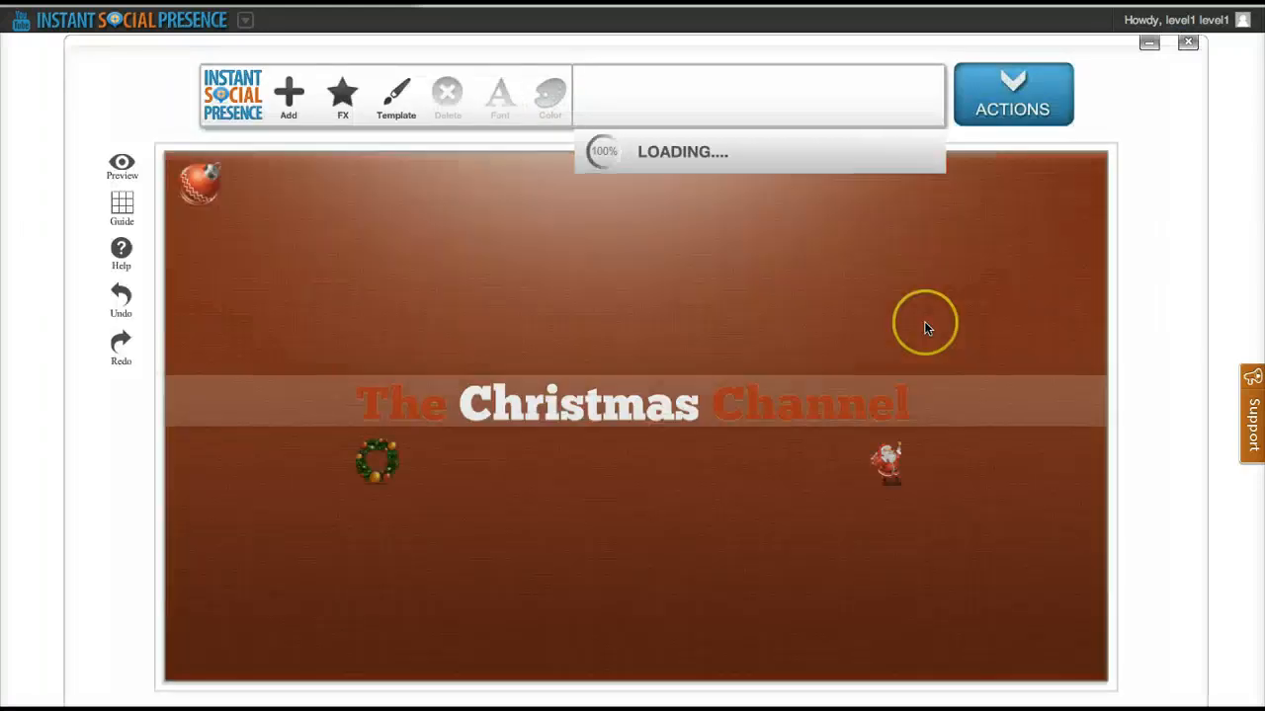
Download the design to the Downloads folder as christmas_channel.jpg.
{"action": "left_click", "coordinate": [1011, 94]}
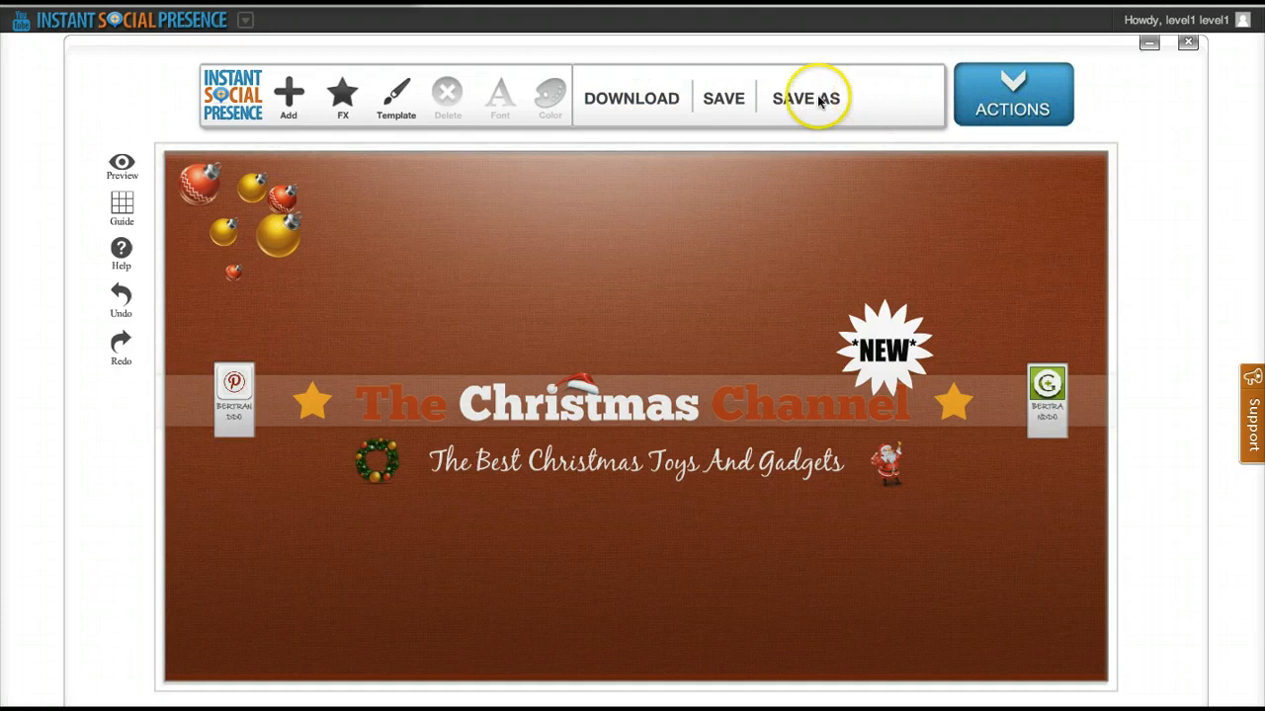
{"action": "left_click", "coordinate": [632, 100]}
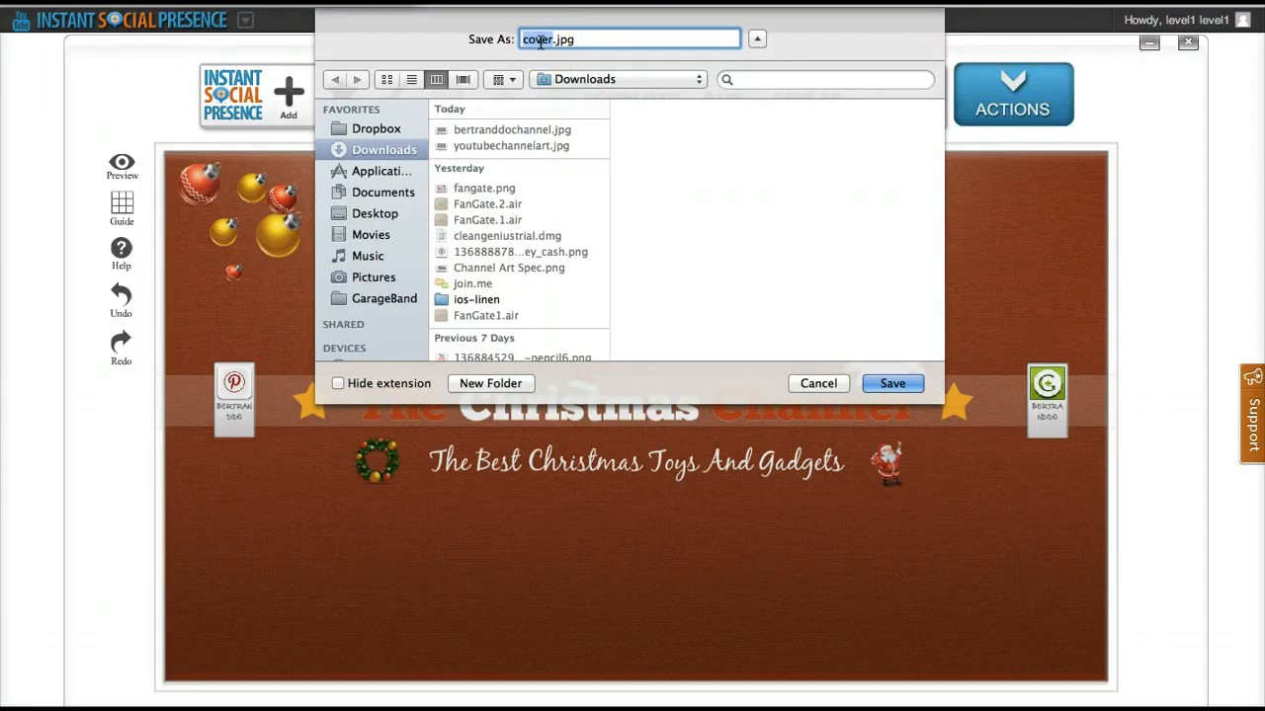
{"action": "type", "text": "2"}
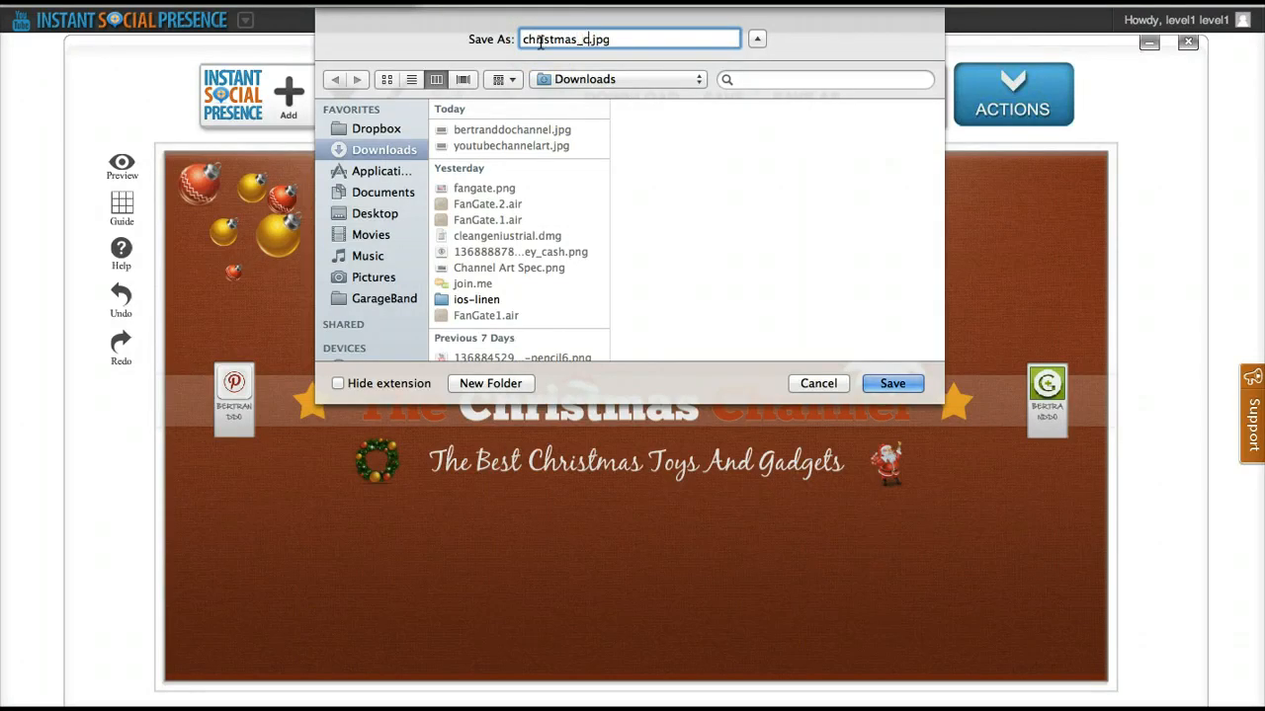
{"action": "left_click", "coordinate": [887, 383]}
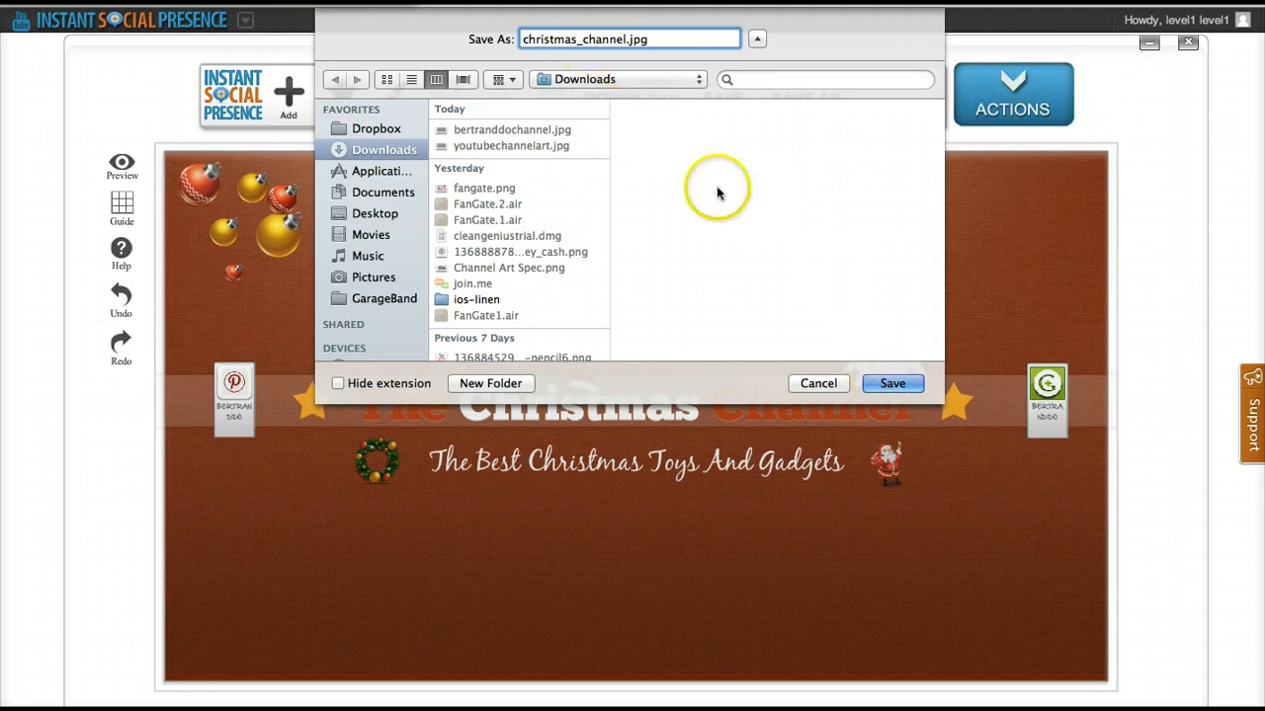
{"action": "left_click", "coordinate": [889, 382]}
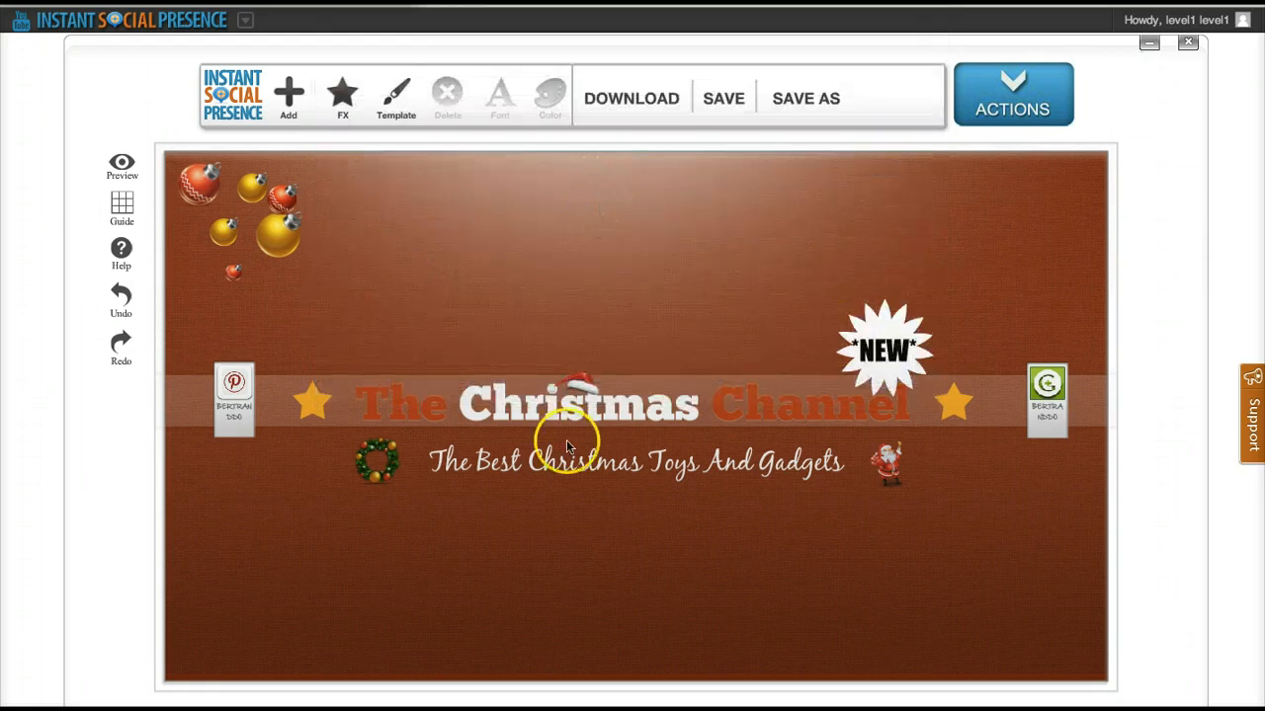
View the downloaded christmas_channel.jpg image at full size and close the preview.
{"action": "mouse_move", "coordinate": [610, 706]}
{"action": "left_click", "coordinate": [801, 679]}
{"action": "left_click", "coordinate": [396, 219]}
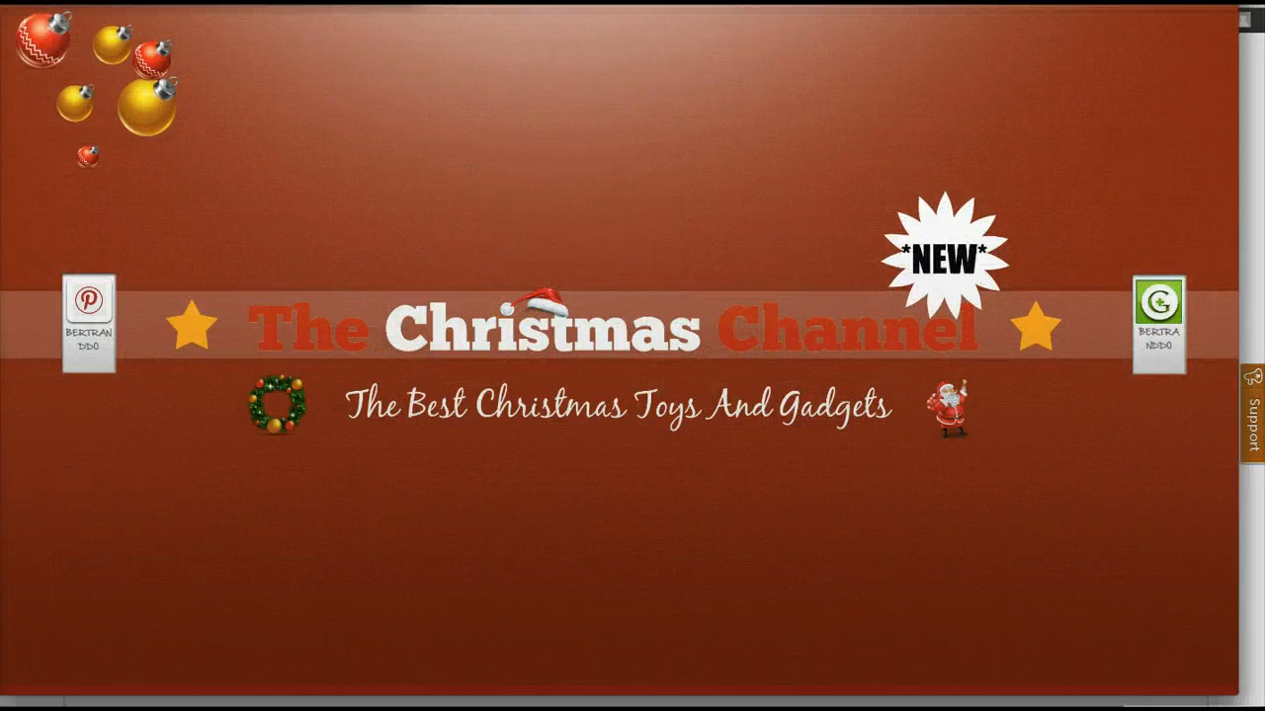
{"action": "key", "text": "Escape"}
Switch to Safari, show the YouTube channel page, and open the photo upload for its channel art.
{"action": "mouse_move", "coordinate": [409, 682]}
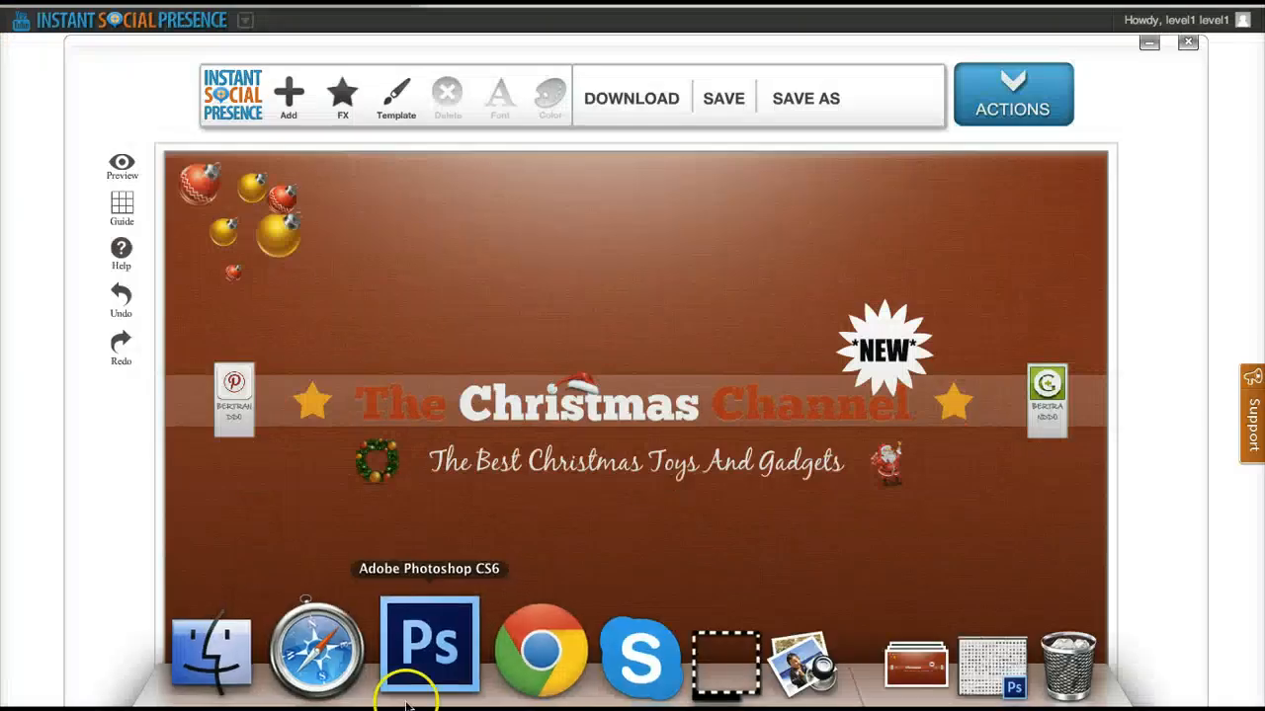
{"action": "left_click", "coordinate": [344, 677]}
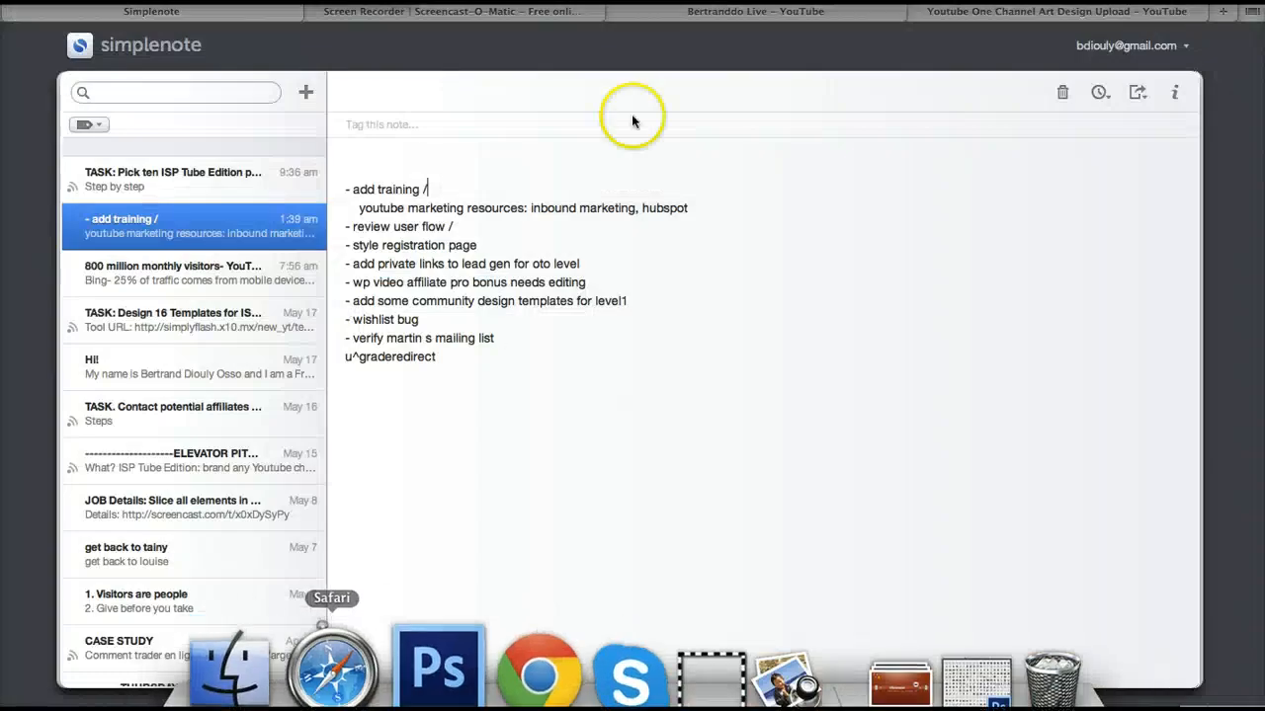
{"action": "left_click", "coordinate": [812, 14]}
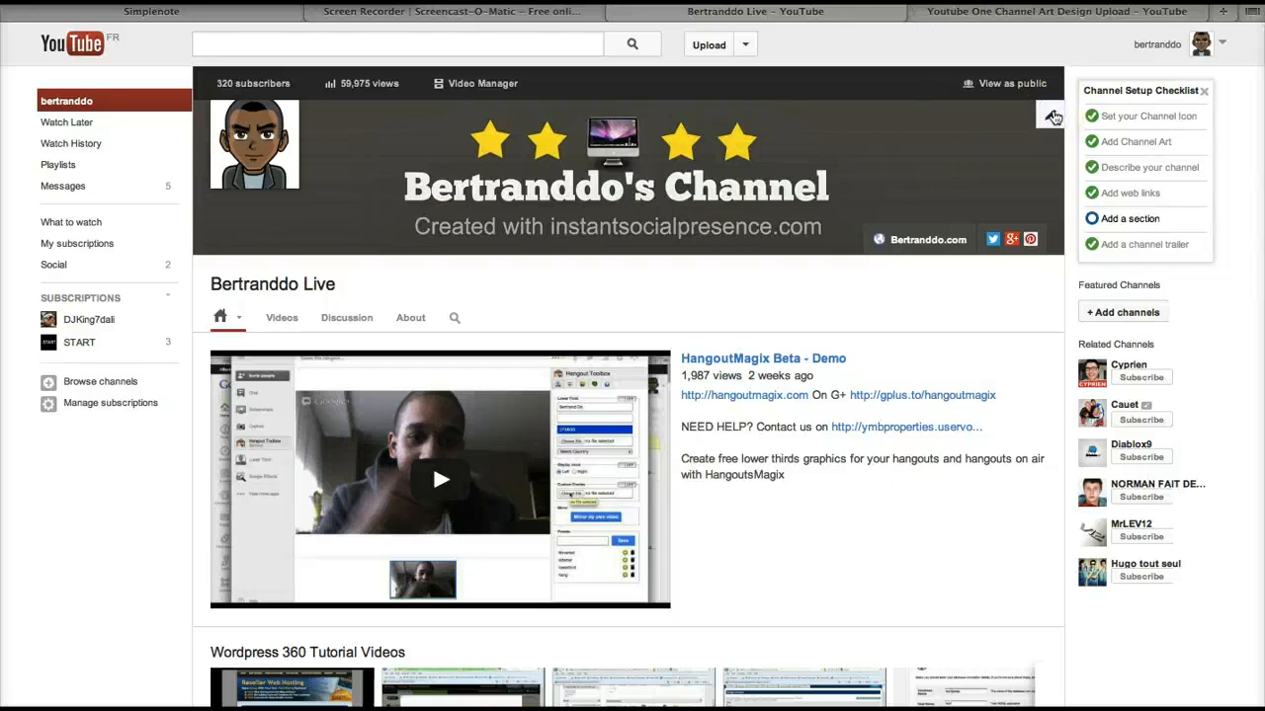
{"action": "left_click", "coordinate": [1053, 118]}
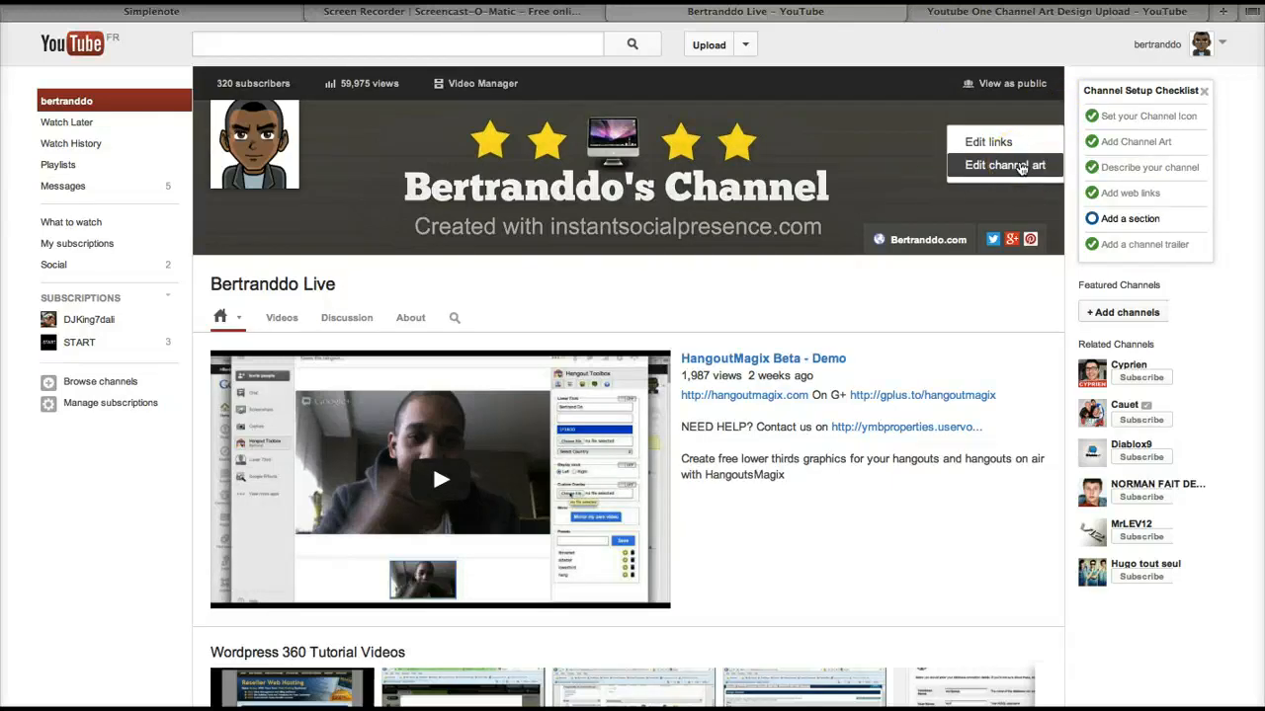
{"action": "left_click", "coordinate": [1022, 166]}
{"action": "left_click", "coordinate": [690, 309]}
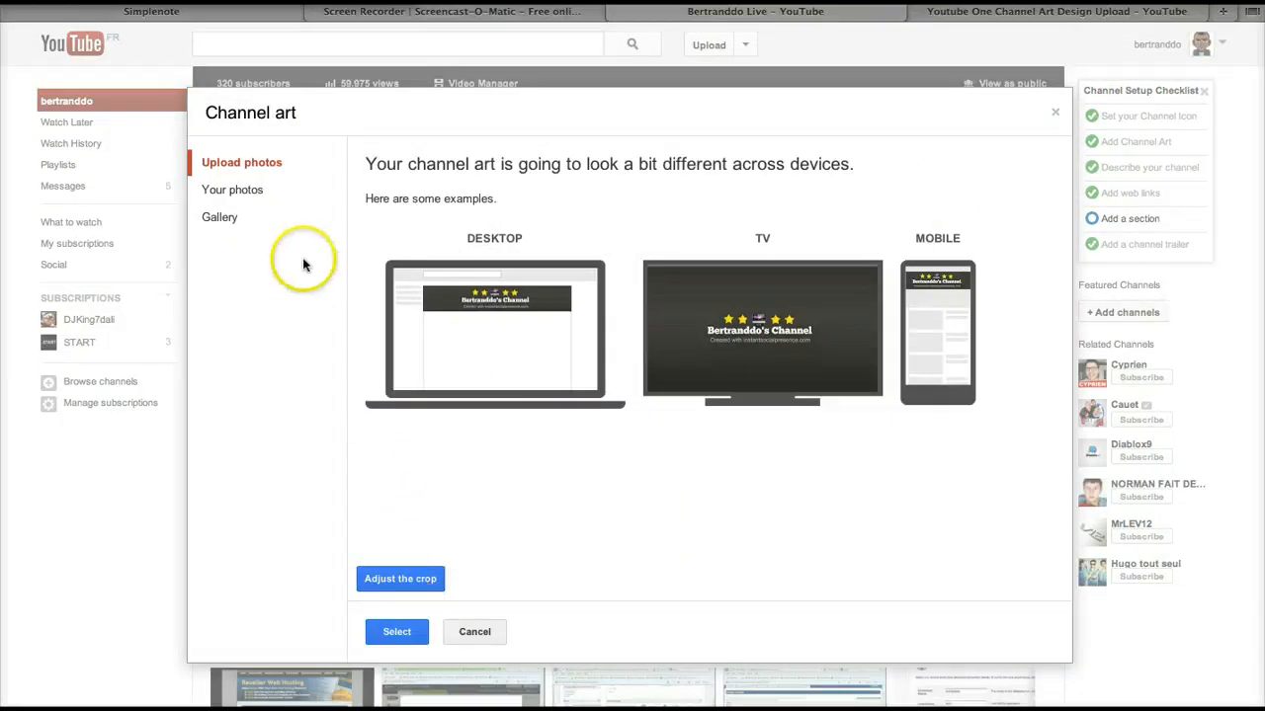
{"action": "left_click", "coordinate": [265, 162]}
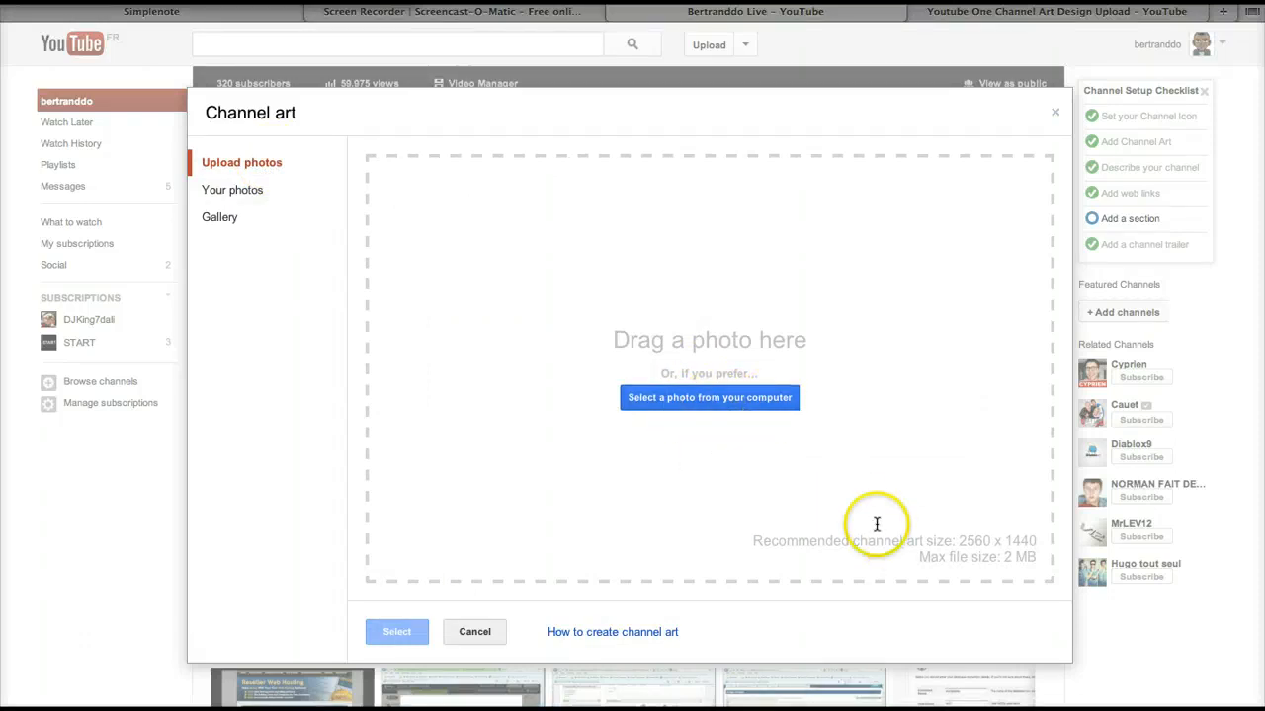
Upload christmas_channel.jpg from the Downloads folder as the new channel art and accept it from the device previews.
{"action": "left_click", "coordinate": [849, 662]}
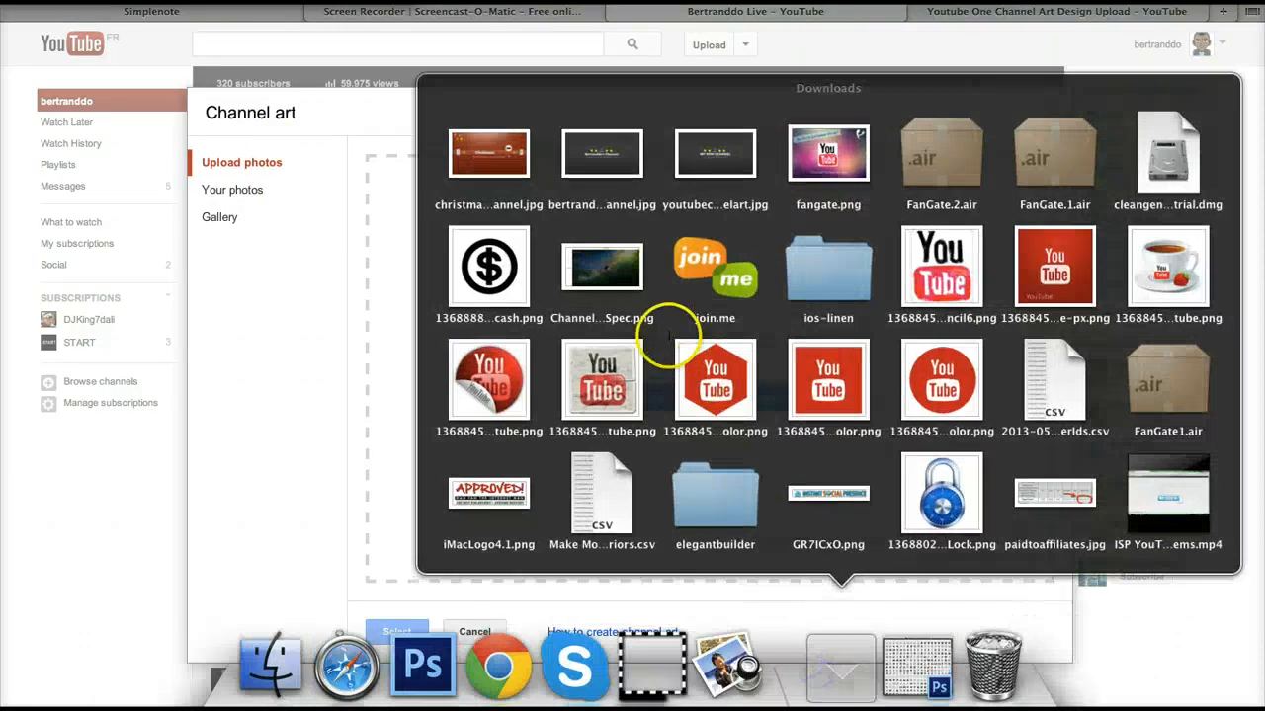
{"action": "left_click_drag", "start_coordinate": [488, 157], "coordinate": [663, 360]}
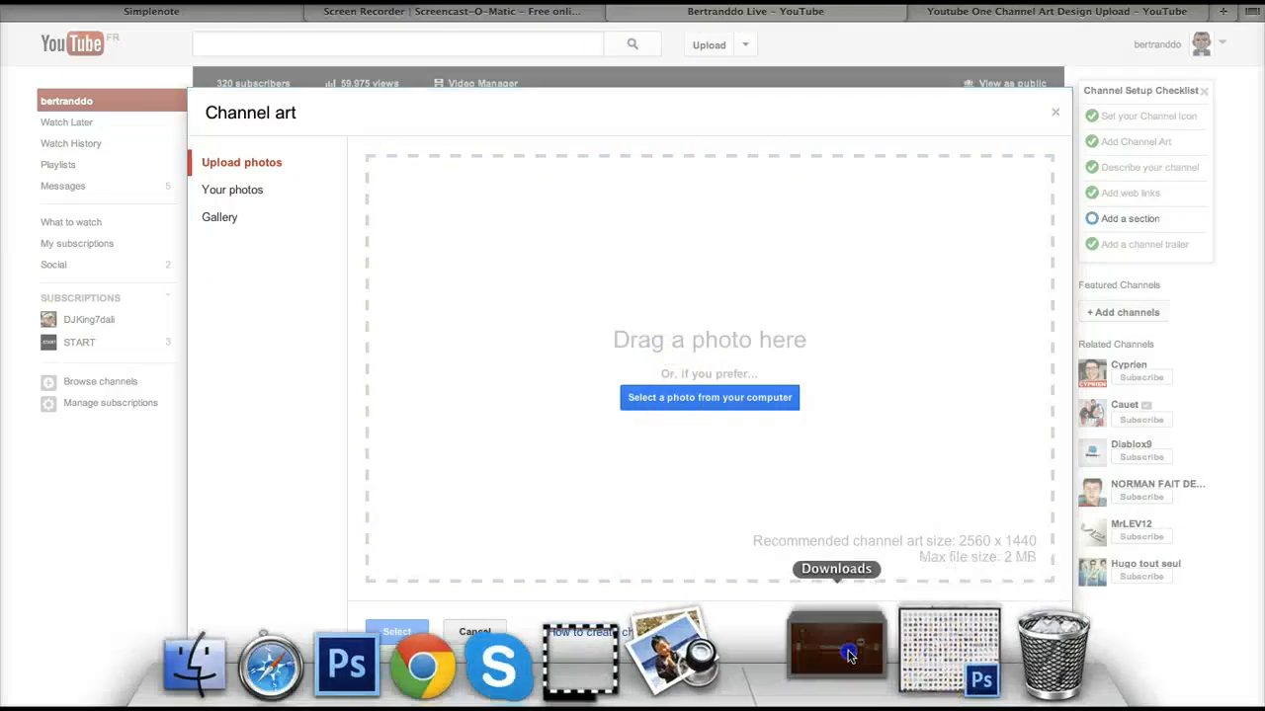
{"action": "left_click", "coordinate": [840, 662]}
{"action": "left_click_drag", "start_coordinate": [492, 170], "coordinate": [643, 352]}
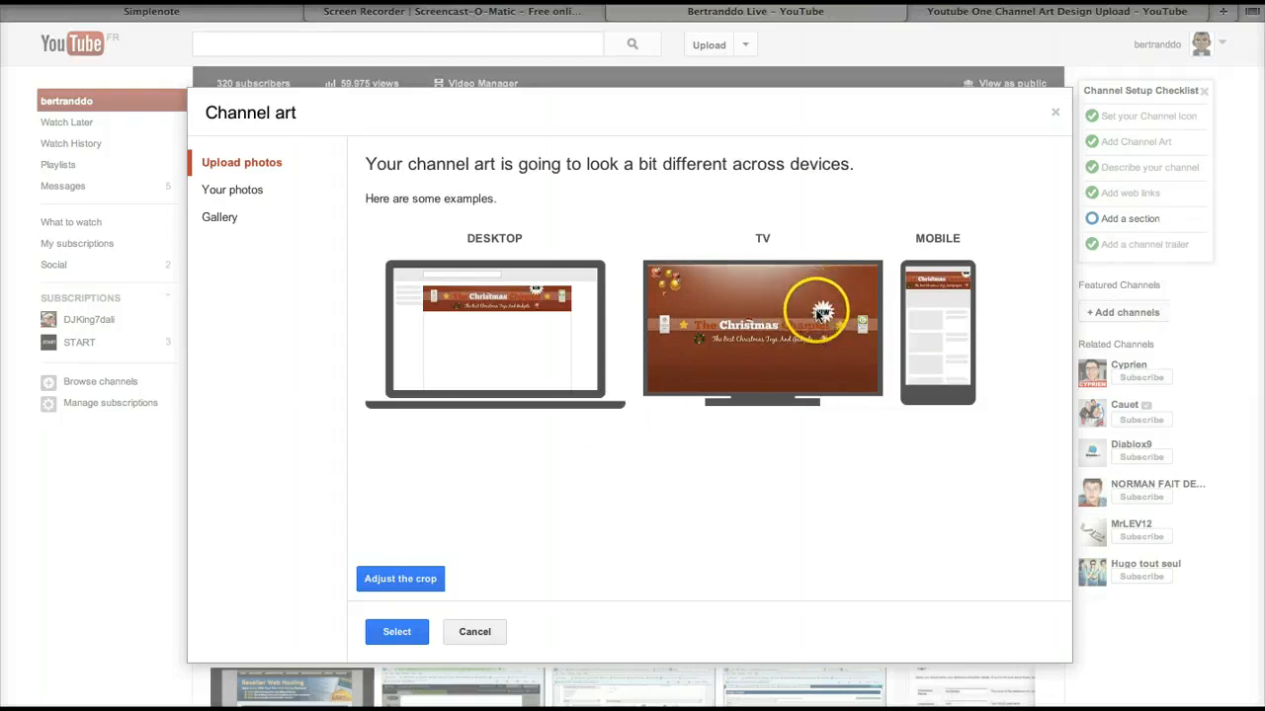
{"action": "left_click", "coordinate": [396, 631]}
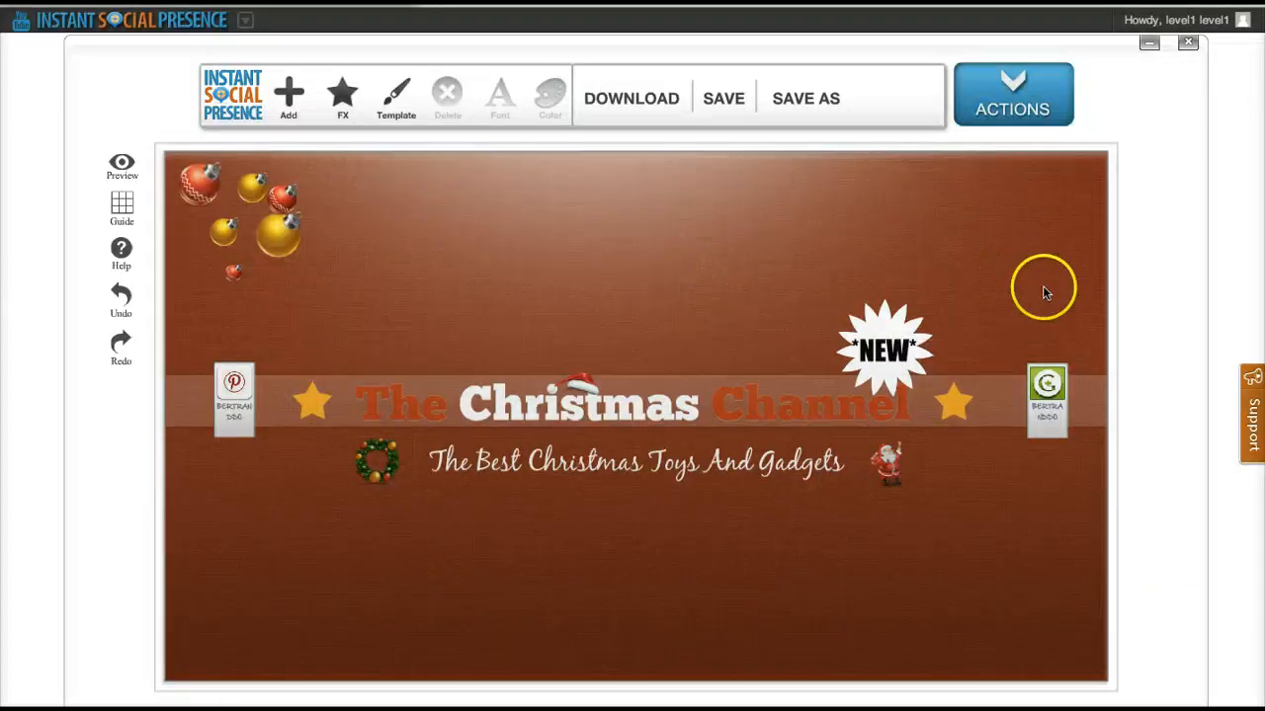
Return to the Instant Social Presence editor, examine the support contact form with ISP Youtube as the product, and close it unsent.
{"action": "left_click", "coordinate": [1251, 425]}
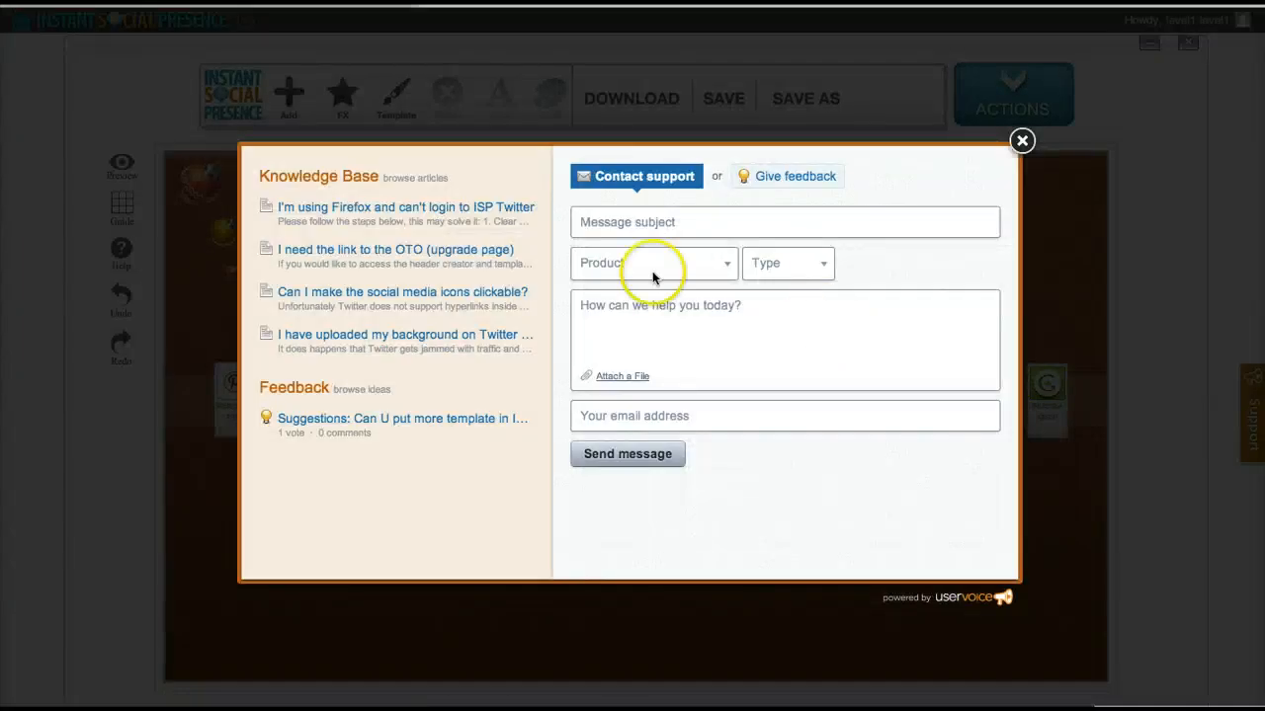
{"action": "left_click", "coordinate": [779, 226]}
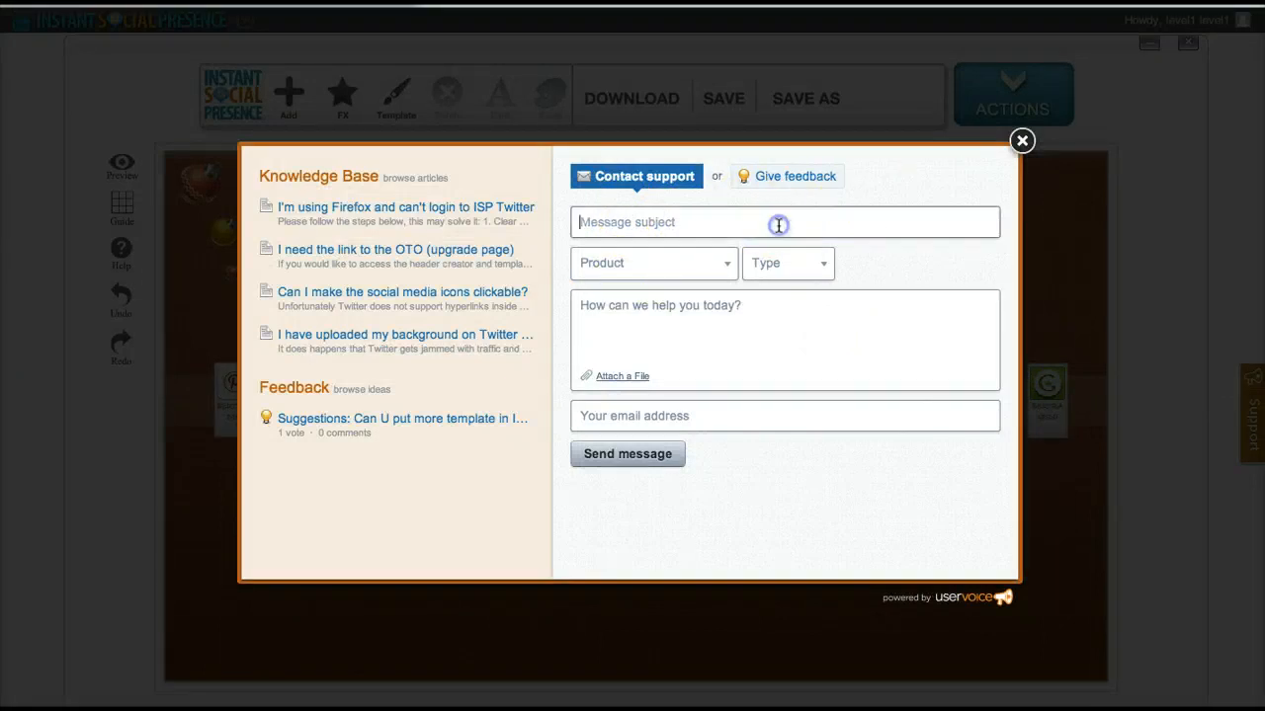
{"action": "left_click", "coordinate": [714, 265]}
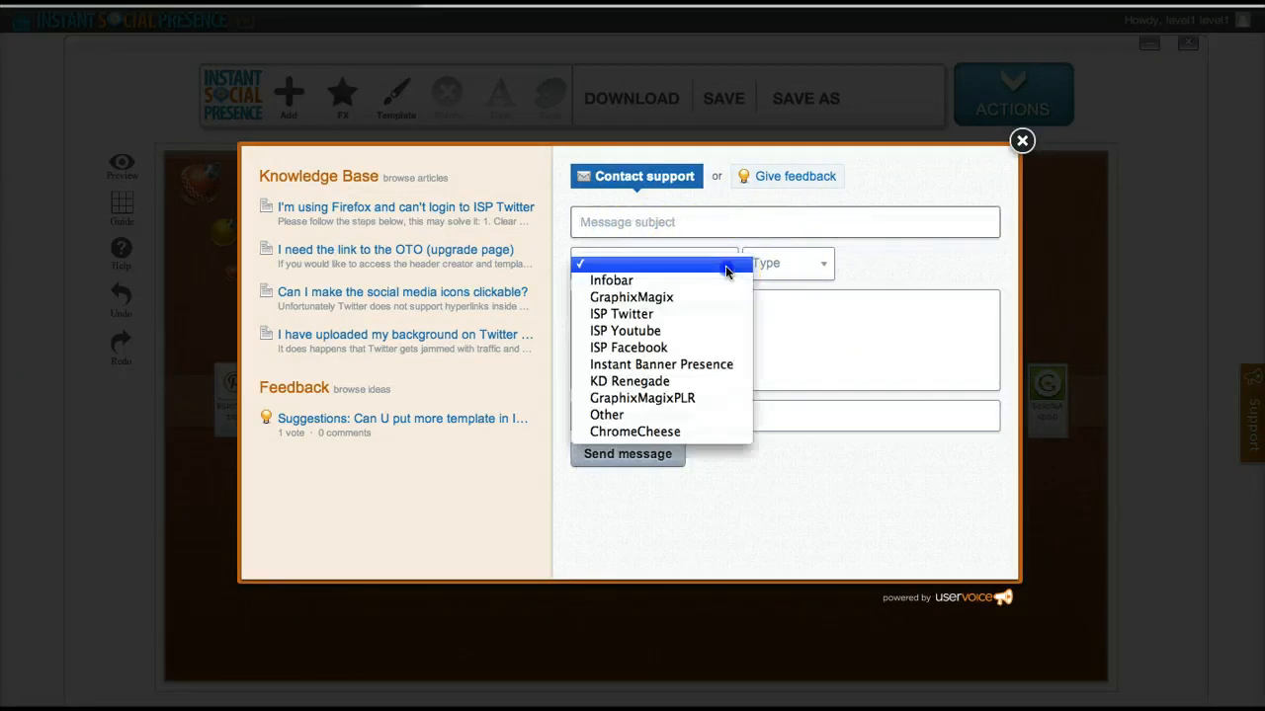
{"action": "left_click", "coordinate": [676, 334]}
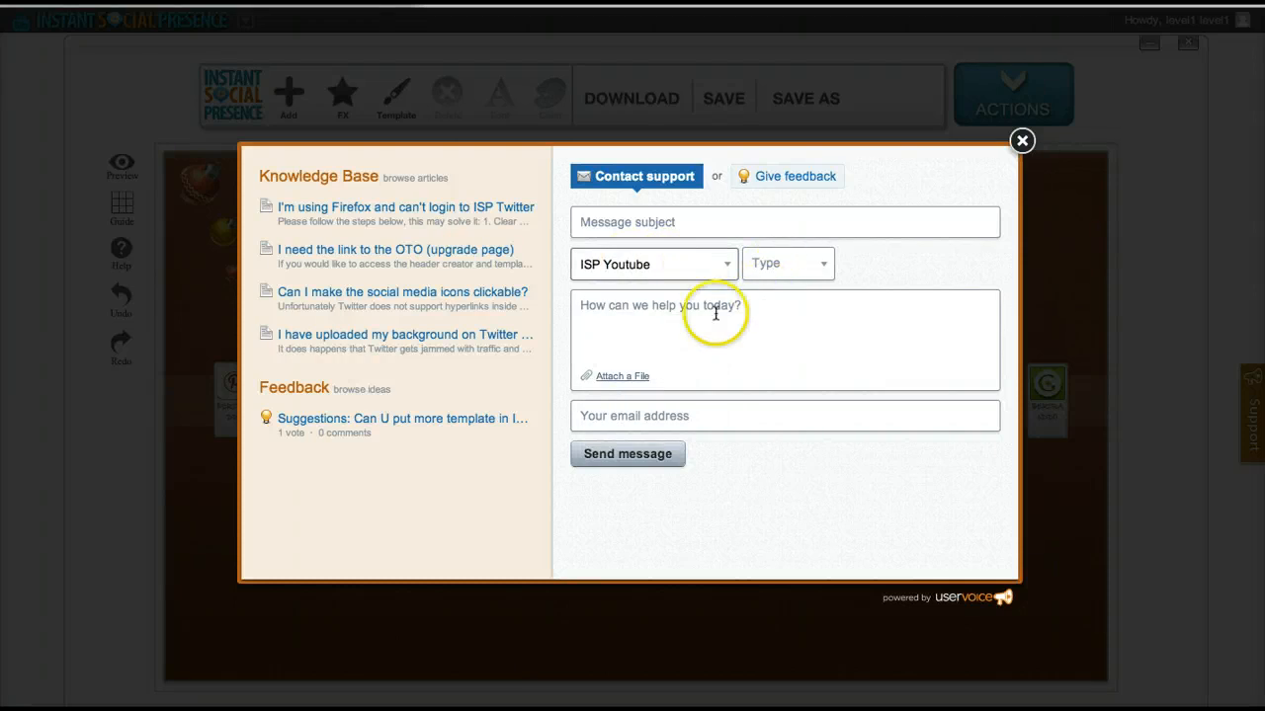
{"action": "left_click", "coordinate": [699, 317]}
{"action": "left_click", "coordinate": [712, 416]}
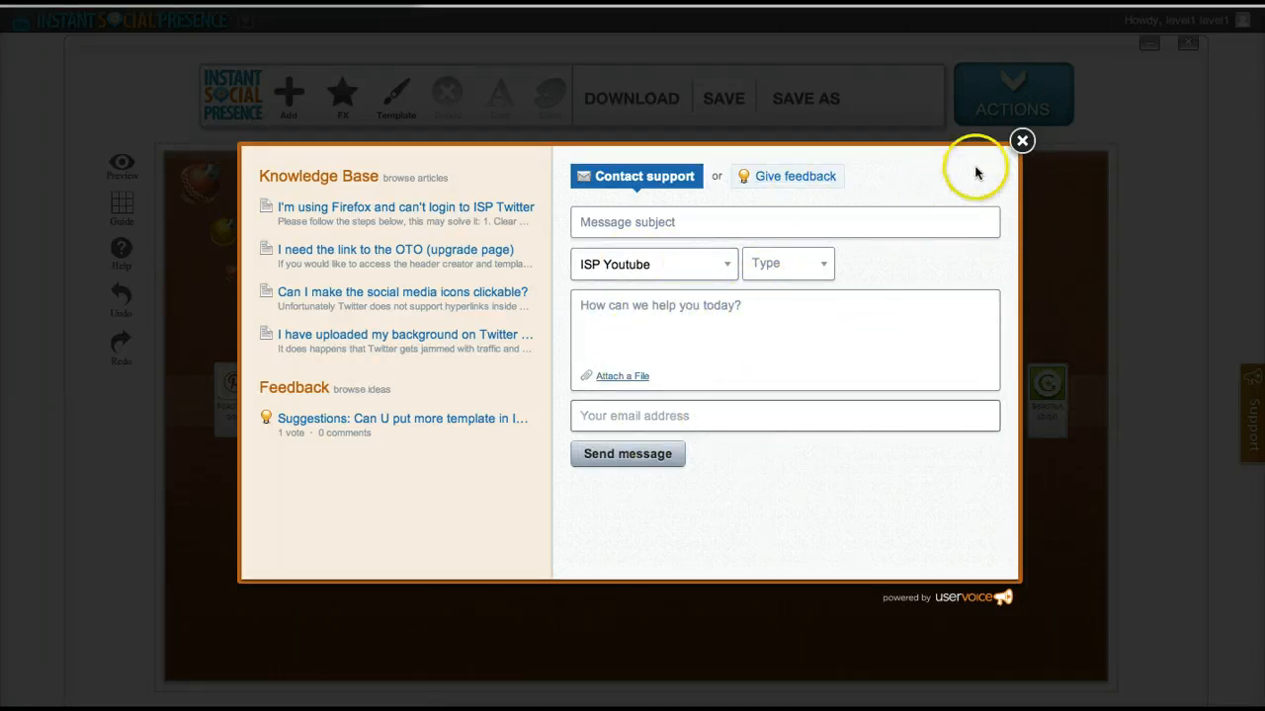
{"action": "left_click", "coordinate": [1018, 144]}
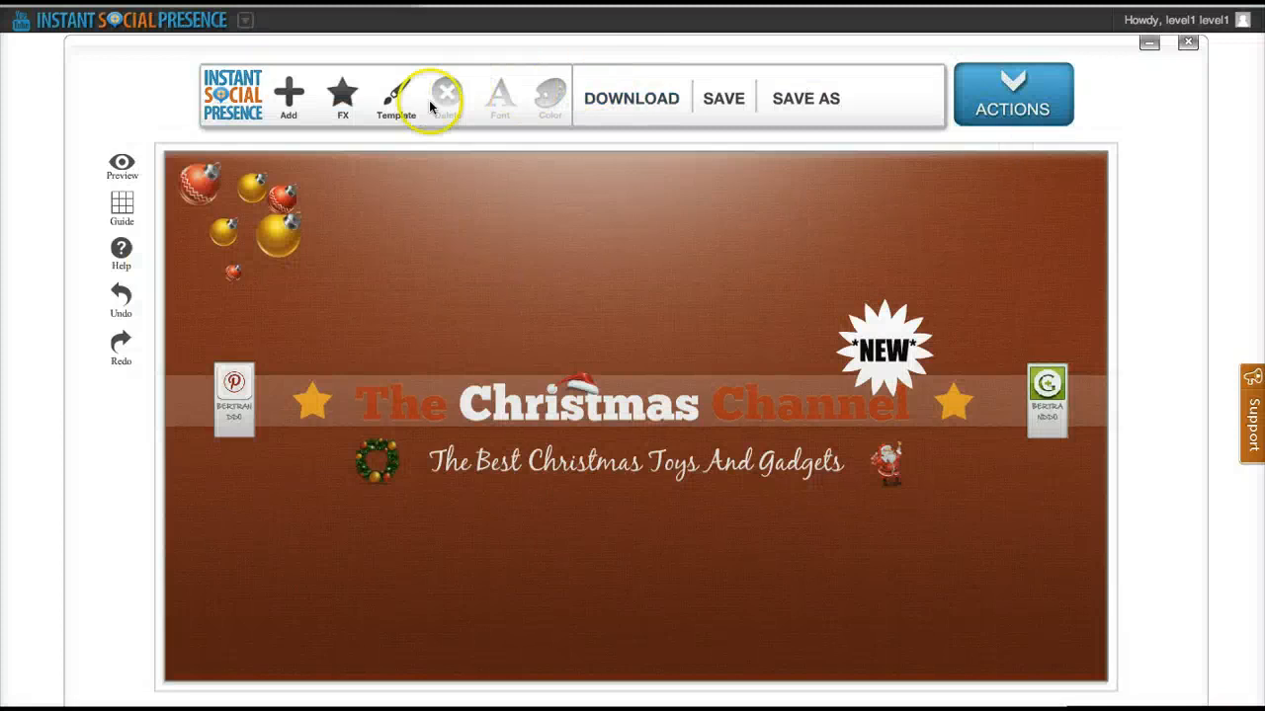